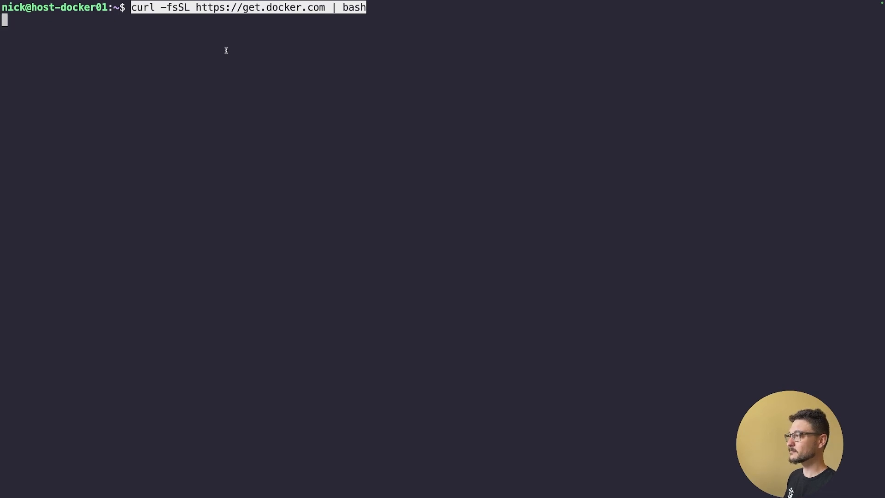
# - Install Docker Engine 24.0.7 with sudo, verify it with 'sudo docker', then clear the terminal
pyautogui.press('Return')
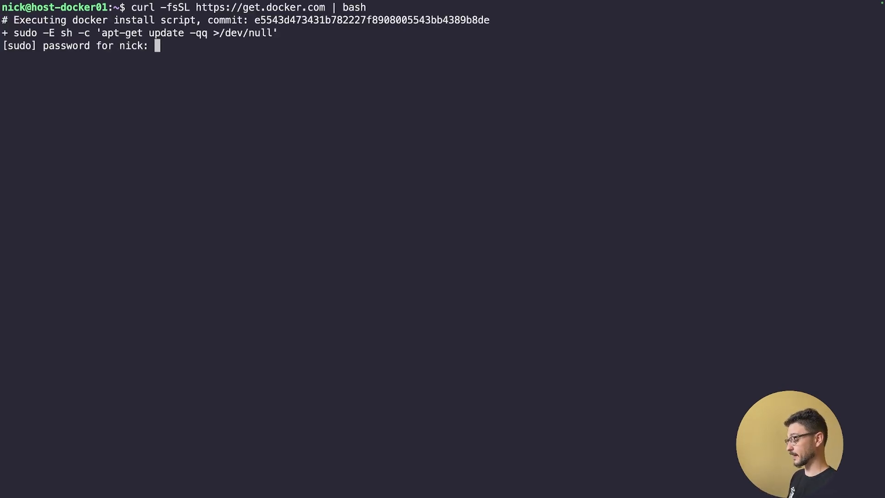
pyautogui.press('Return')
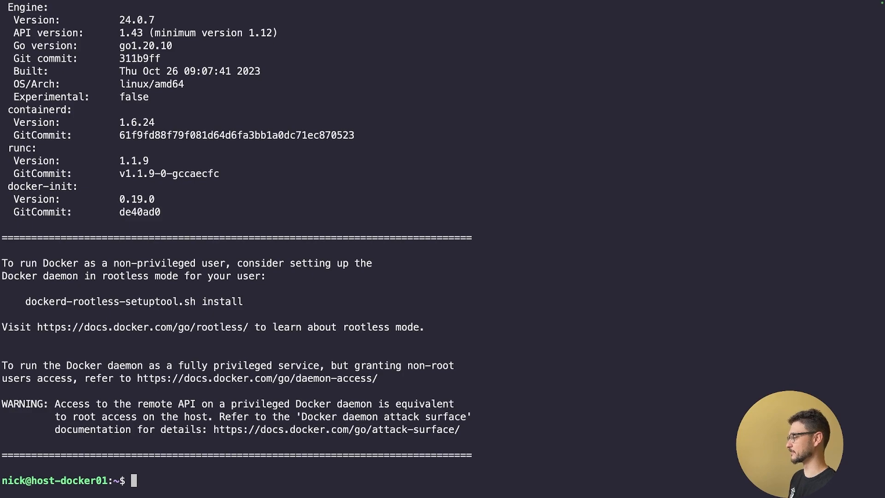
pyautogui.write('sudo docker')
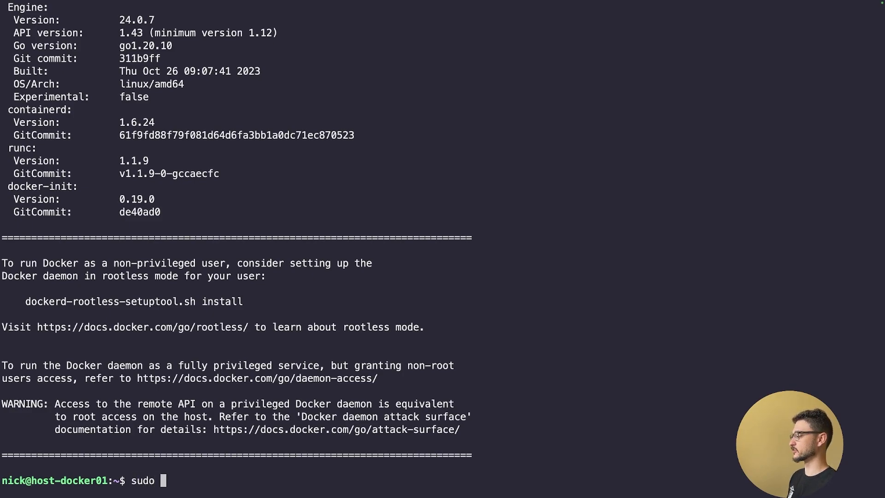
pyautogui.press('Return')
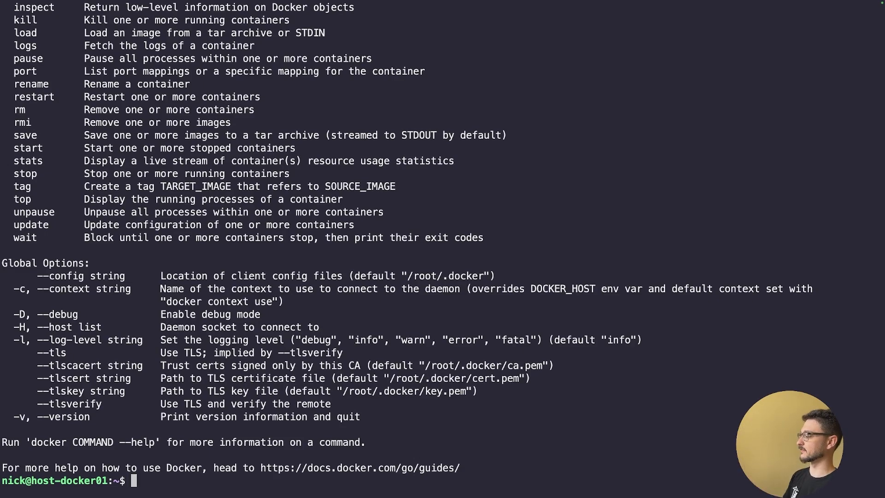
pyautogui.write('clear')
pyautogui.press('Return')
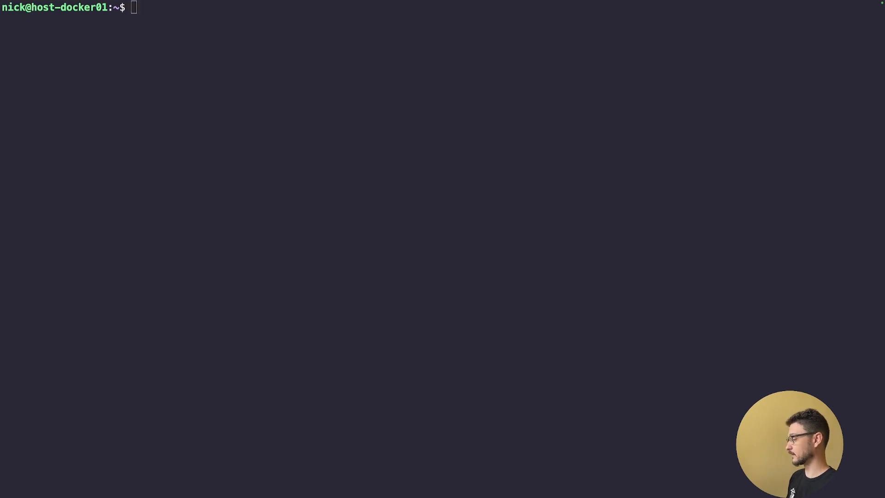
# - Launch the Portainer EE container on ports 8000 and 9443 and confirm it with 'sudo docker ps'
pyautogui.write('sudo')
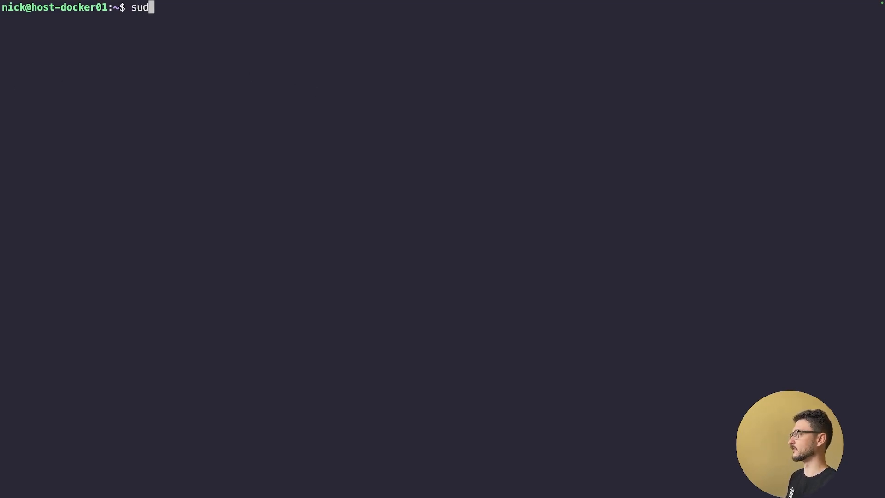
pyautogui.write('docker run -d -p 8000:8000 -p 9443:9443 --name portainer --restart=always -v /var/run/docker.sock:/var/run/docker.sock -v portainer_data:/data portainer/portainer-ee:latest')
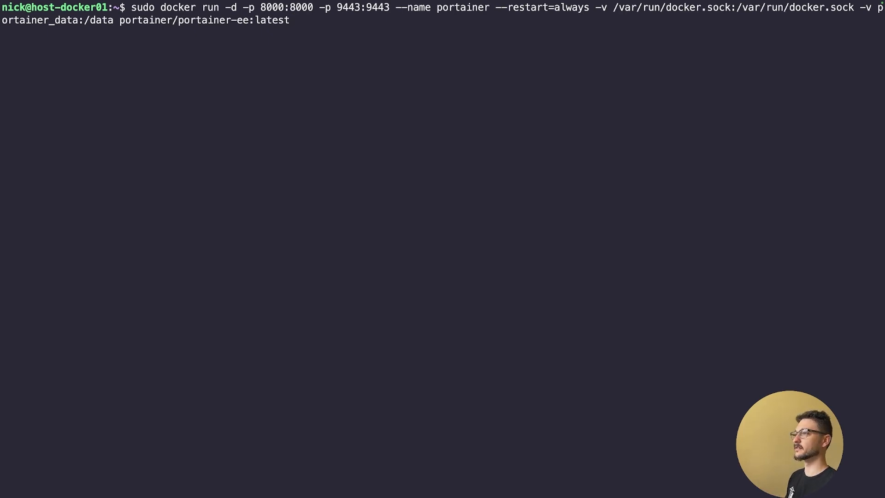
pyautogui.press('Return')
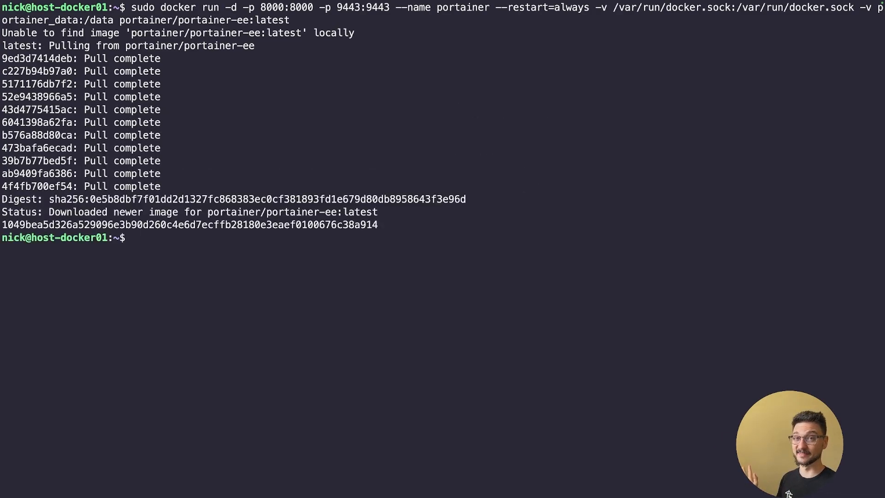
pyautogui.write('sudo docker ')
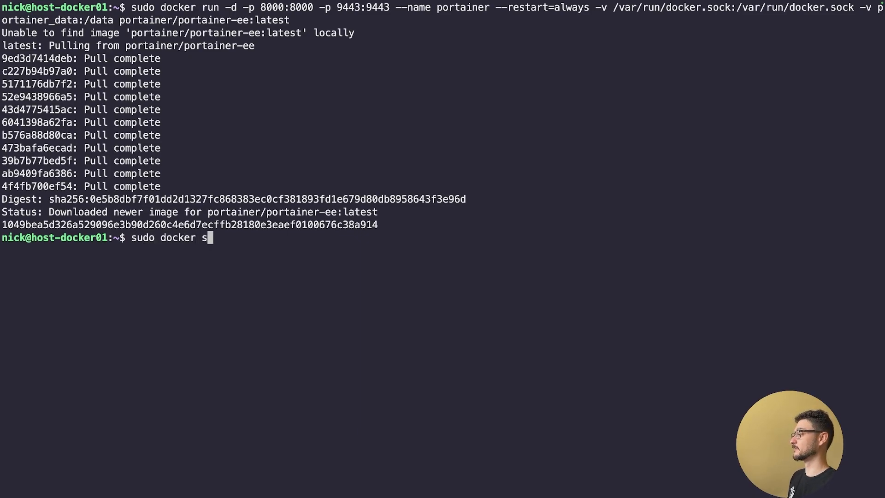
pyautogui.write('ps')
pyautogui.press('Return')
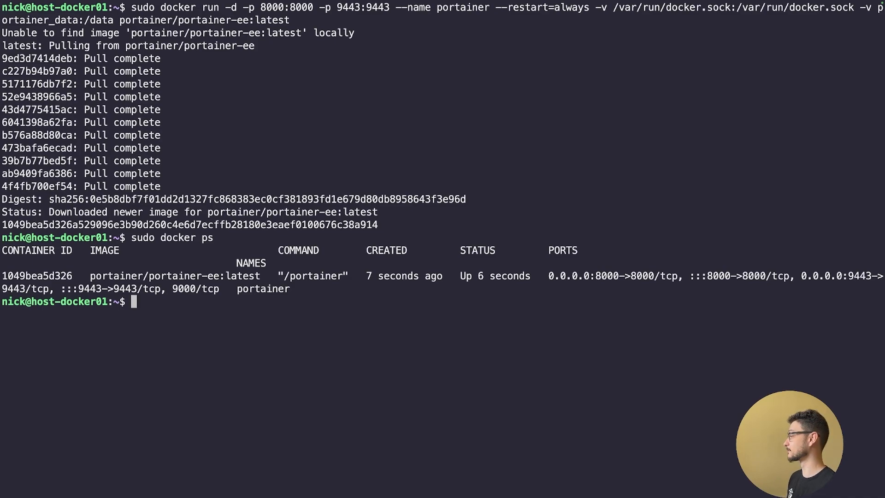
# - Run 'ip add' and select the host's ens18 address 192.168.68.115
pyautogui.write('ip add')
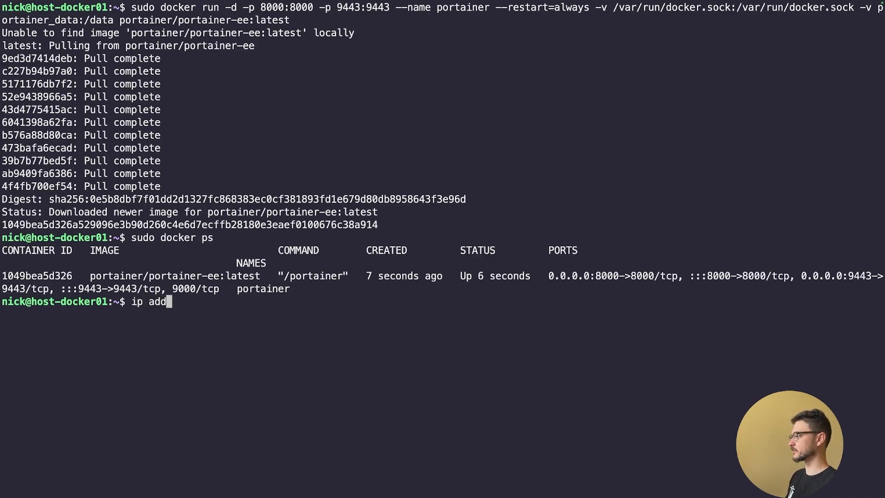
pyautogui.press('Return')
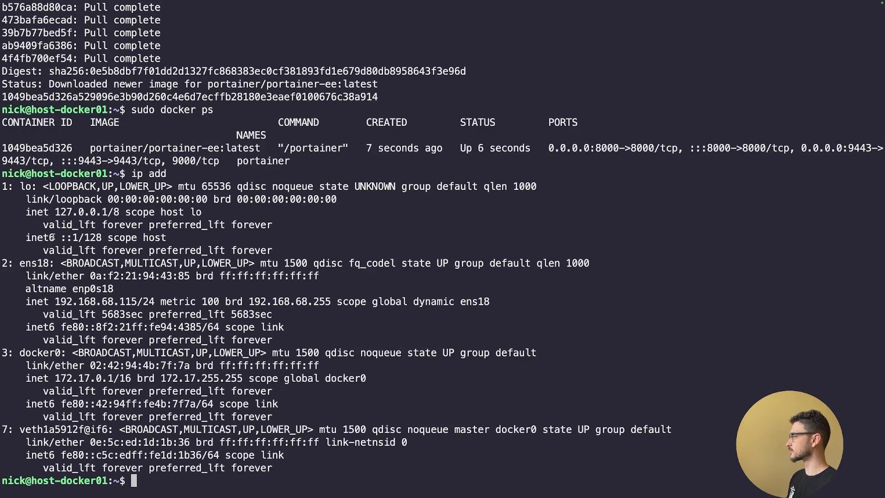
pyautogui.moveTo(55, 301); pyautogui.dragTo(137, 304)
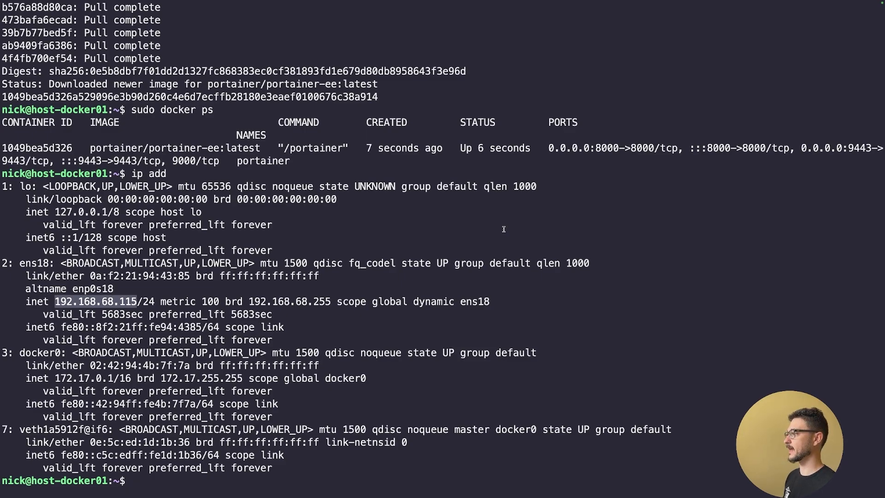
pyautogui.hotkey('ctrl', 'Right')
pyautogui.hotkey('ctrl', 'Right')
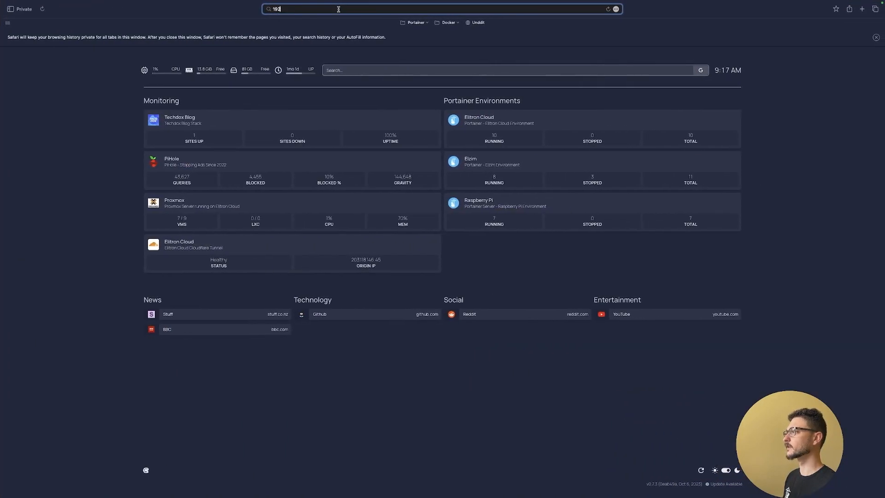
pyautogui.write('.168.68.115')
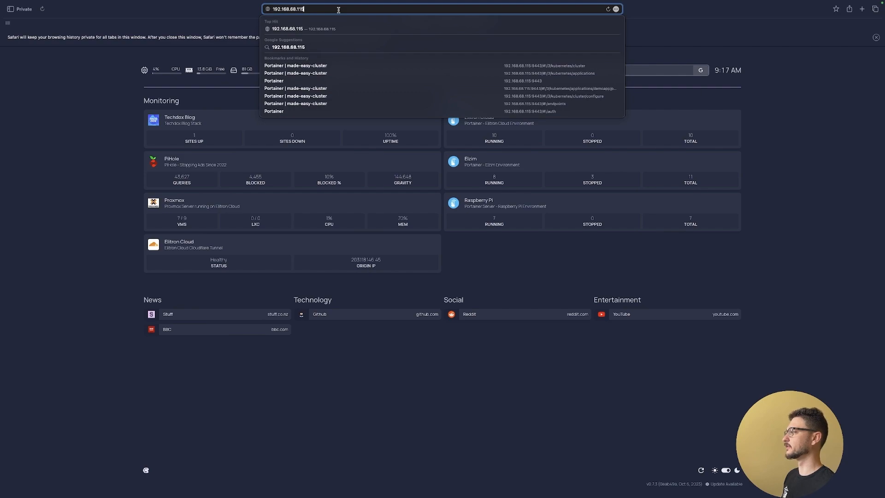
pyautogui.click(292, 8)
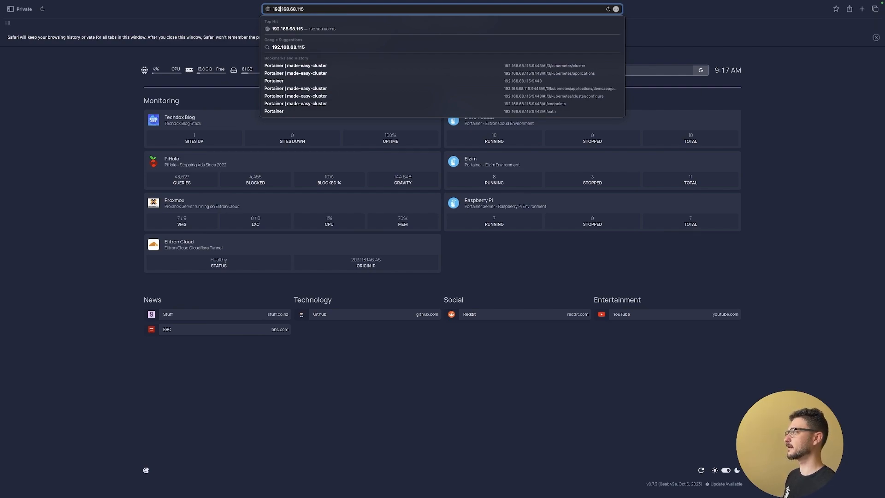
pyautogui.write('http://')
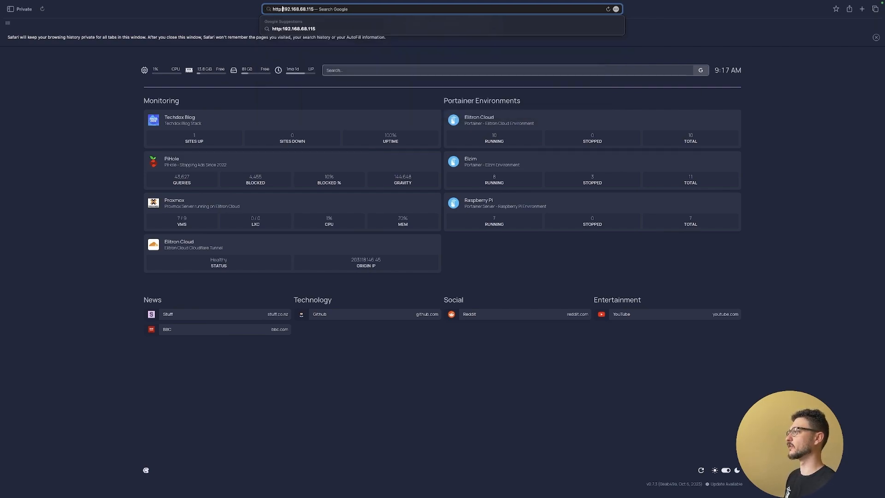
pyautogui.click(282, 9)
pyautogui.write('s')
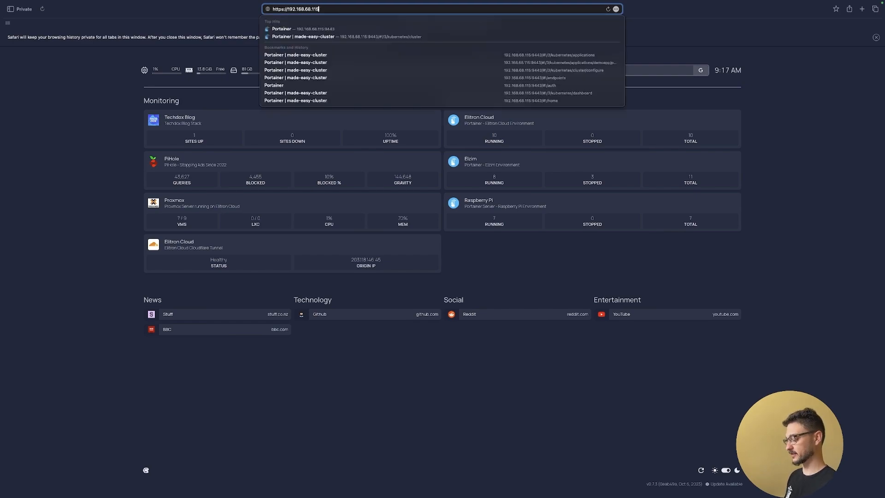
pyautogui.write(':9443')
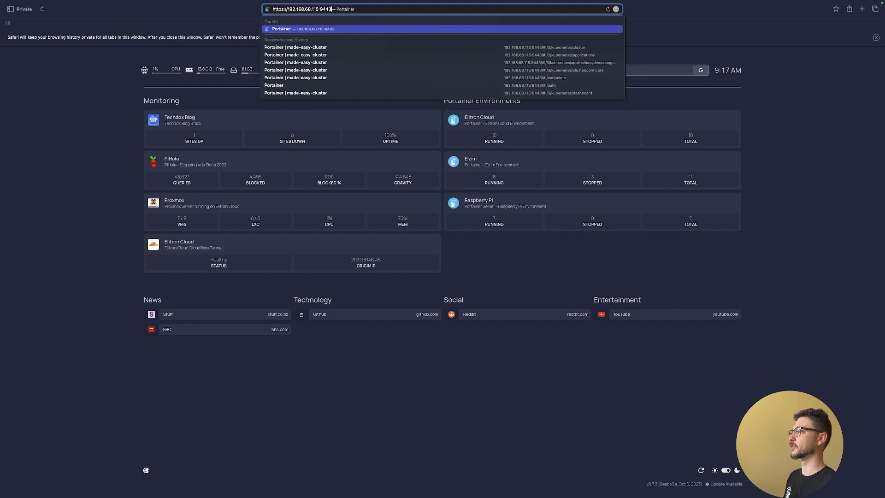
pyautogui.press('Return')
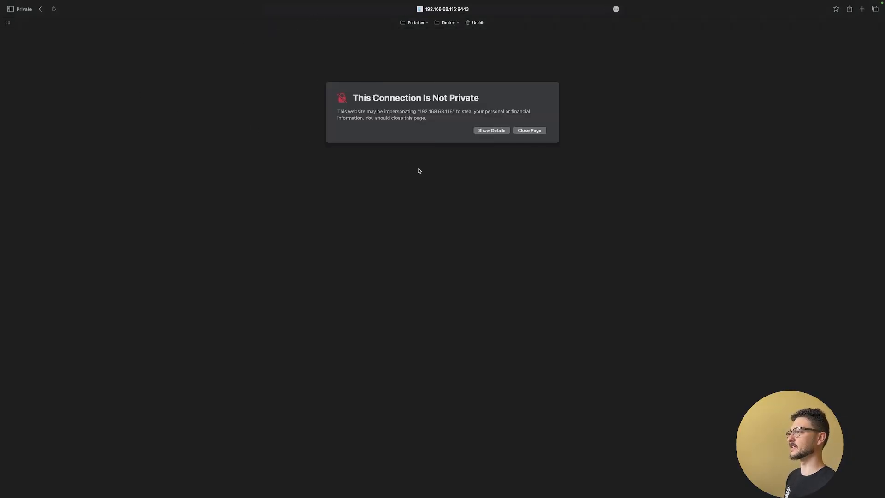
pyautogui.click(491, 131)
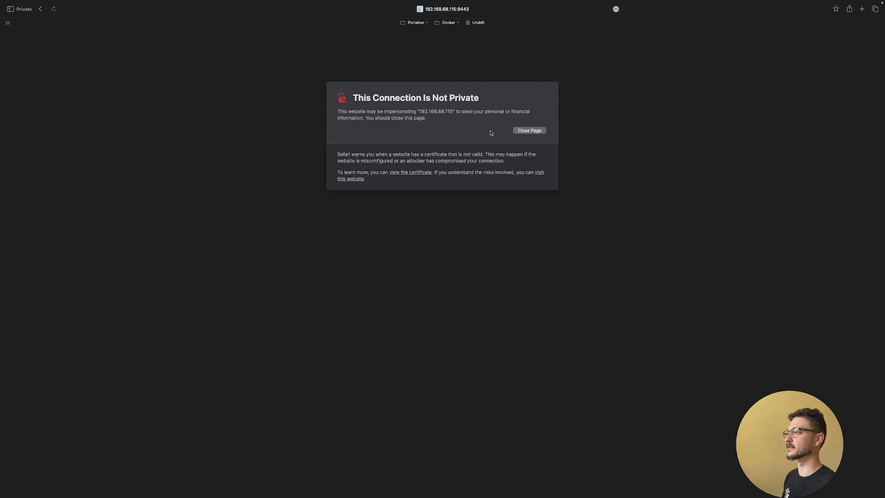
pyautogui.click(351, 180)
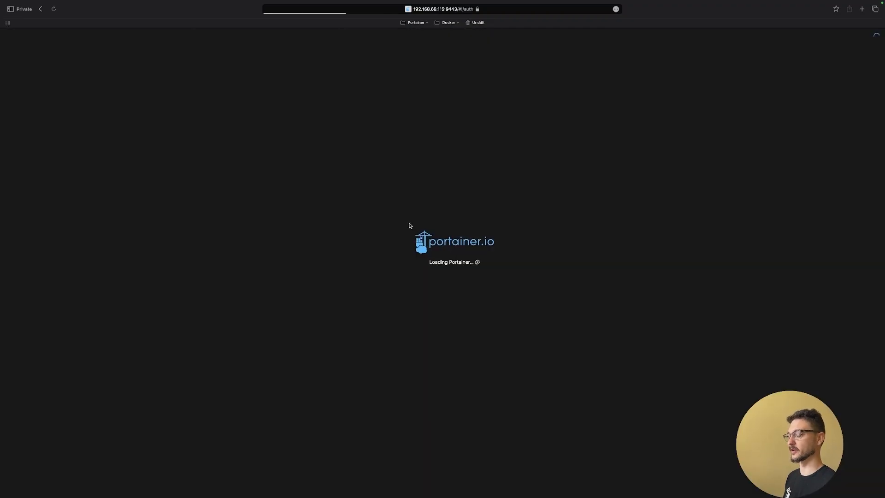
# - Create the Portainer 'admin' user, entering and confirming its password
pyautogui.press('super+plus')
pyautogui.press('super+plus')
pyautogui.press('super+plus')
pyautogui.press('super+plus')
pyautogui.press('super+minus')
pyautogui.click(141, 211)
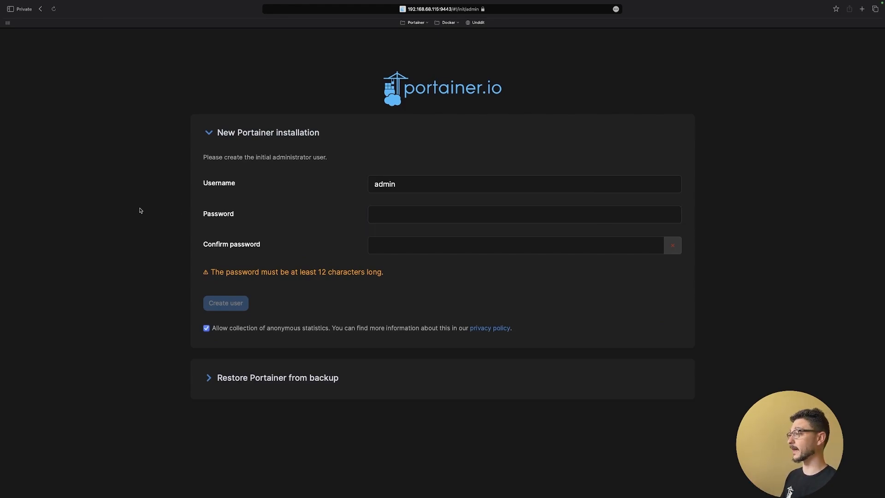
pyautogui.click(383, 215)
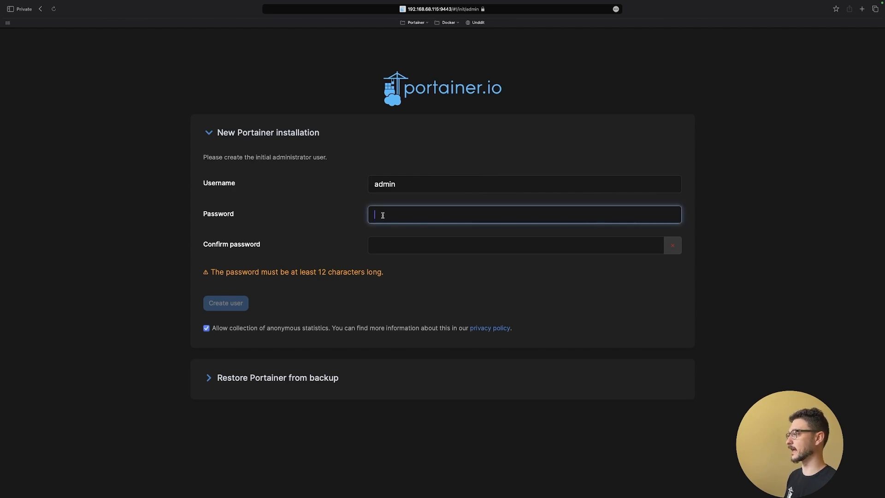
pyautogui.write('••••••••••')
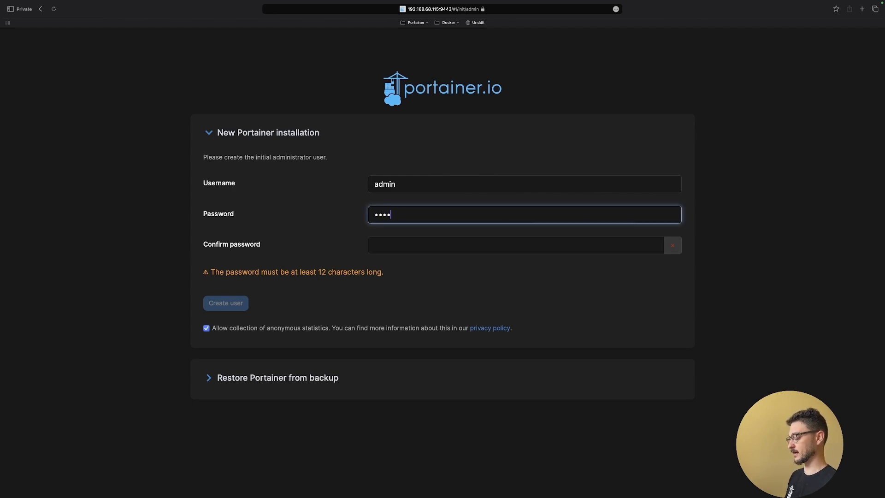
pyautogui.write('••••')
pyautogui.press('Tab')
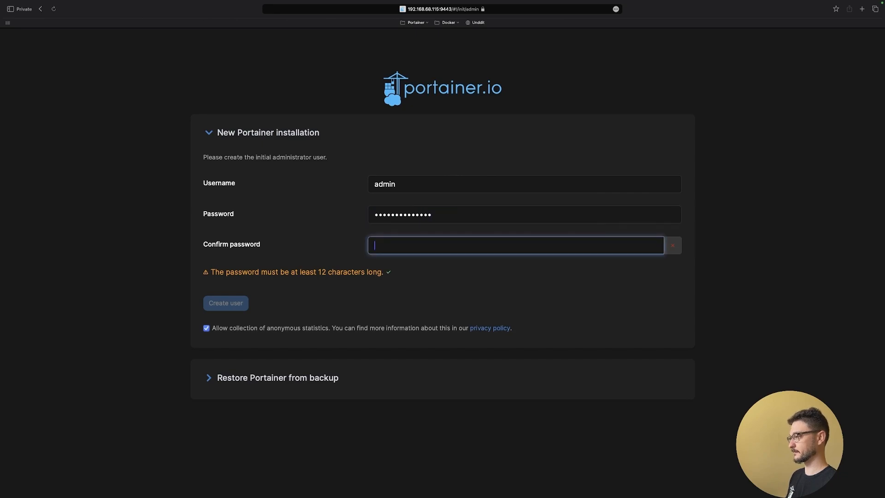
pyautogui.write('••••••••••••••')
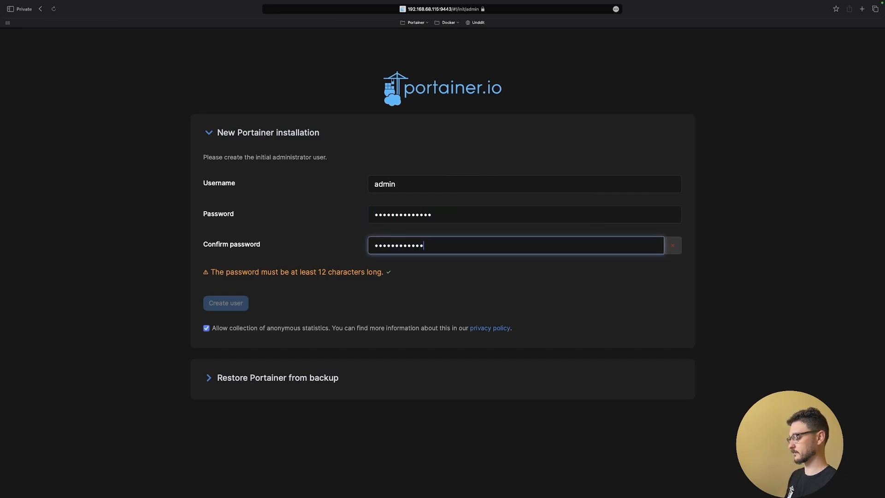
pyautogui.click(223, 305)
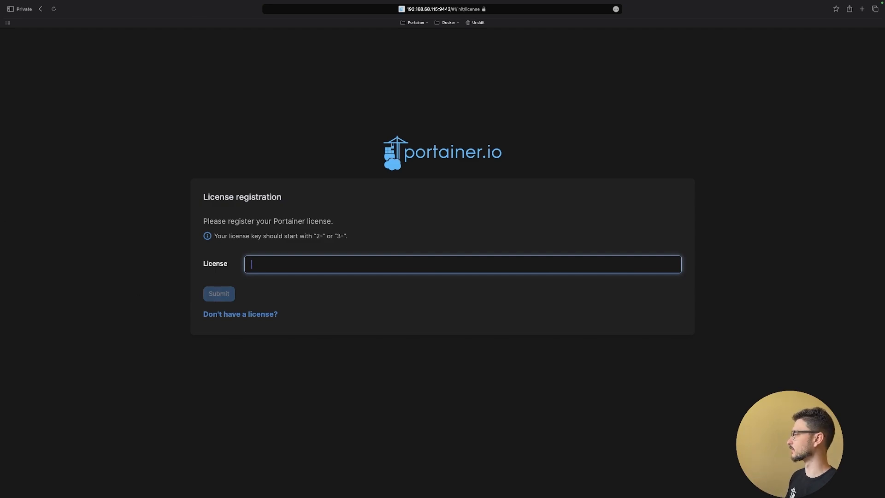
# - Paste the Business Edition license key into the License field and submit it
pyautogui.press('super+Tab')
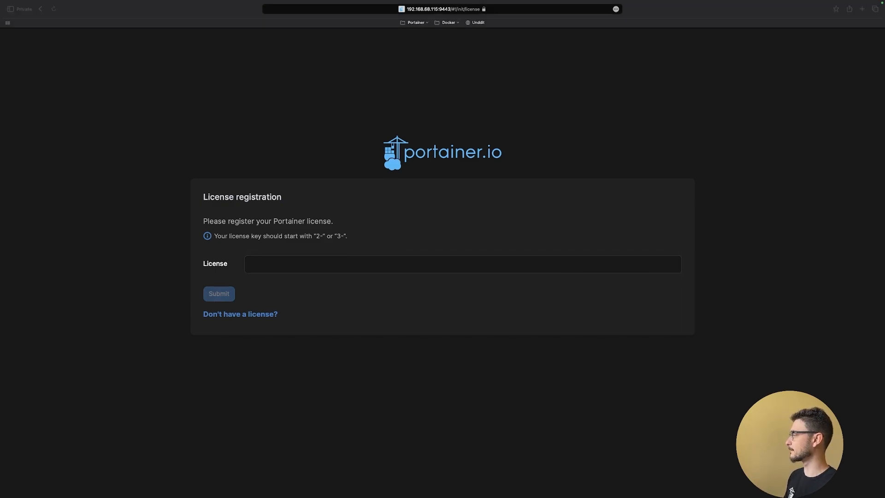
pyautogui.click(274, 266)
pyautogui.press('super+v')
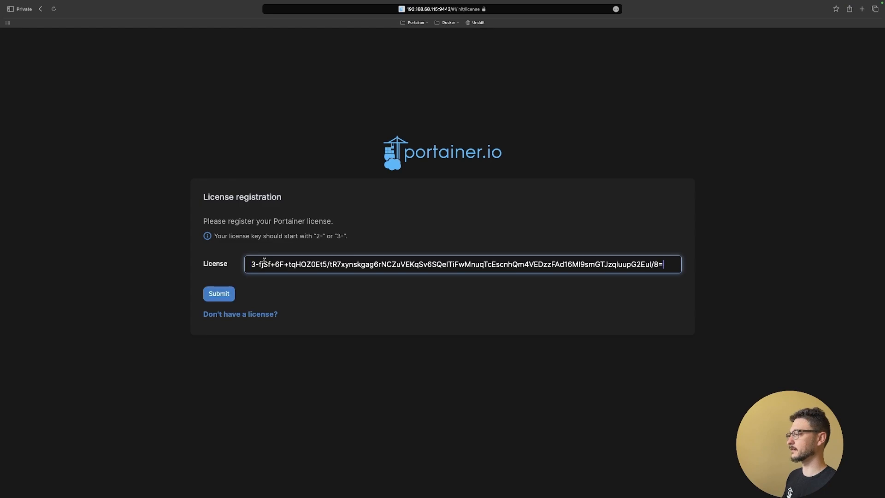
pyautogui.click(214, 297)
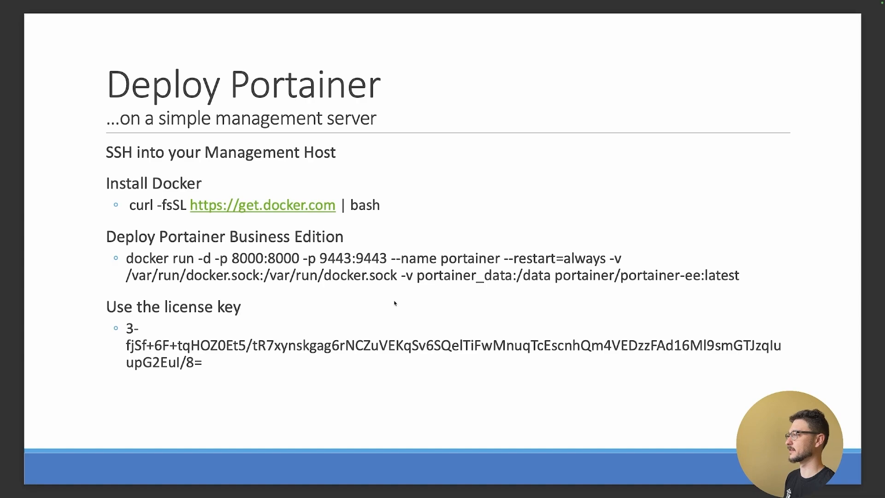
# - Advance two slides to the GitHub OAuth configuration slide, then bring up the GitHub profile
pyautogui.press('Right')
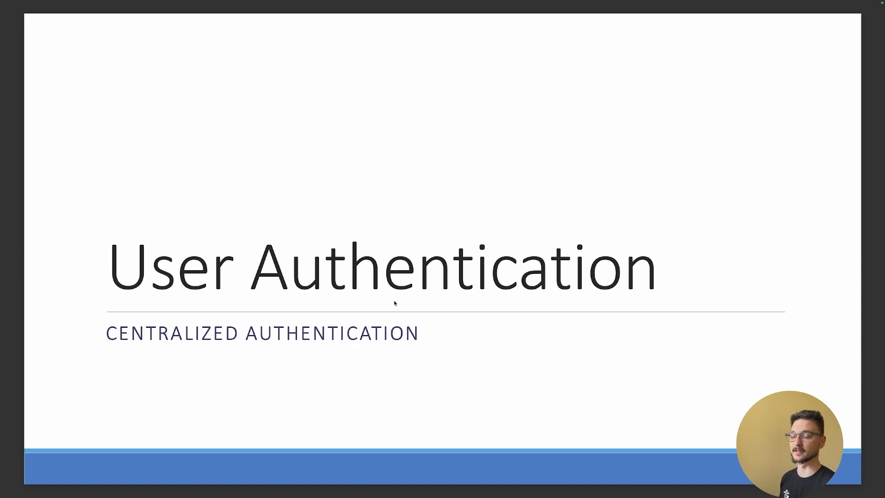
pyautogui.press('Right')
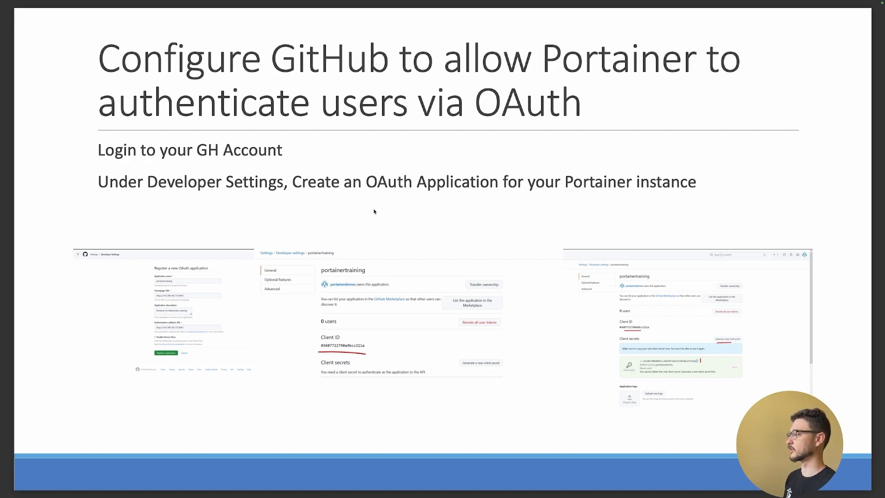
pyautogui.hotkey('ctrl', 'Right')
pyautogui.hotkey('ctrl', 'Right')
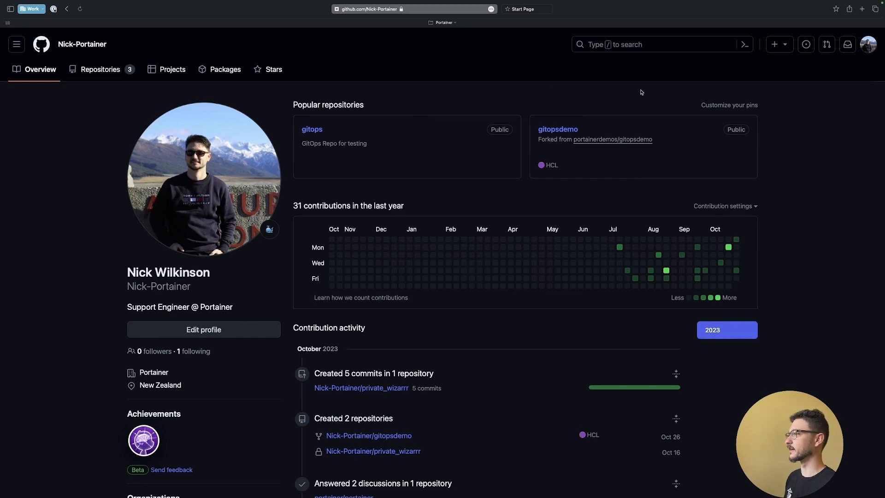
# - Go through account Settings > Developer settings > OAuth Apps to Register a new application
pyautogui.click(869, 52)
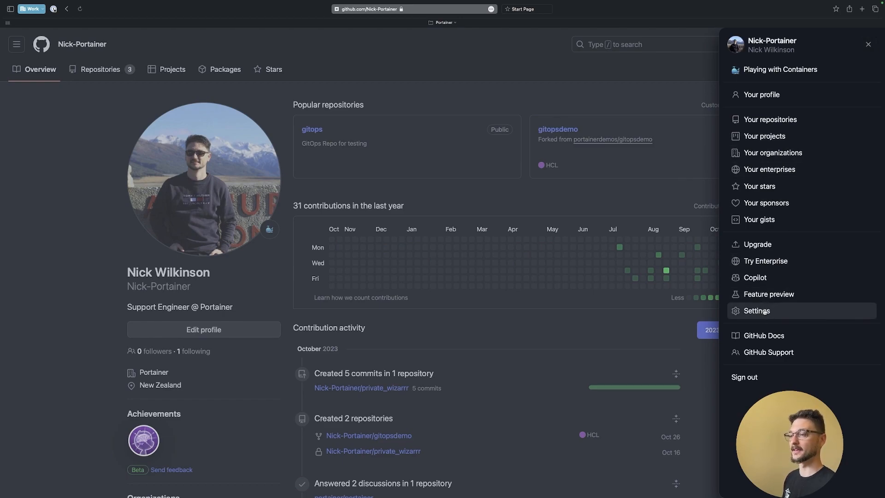
pyautogui.click(753, 311)
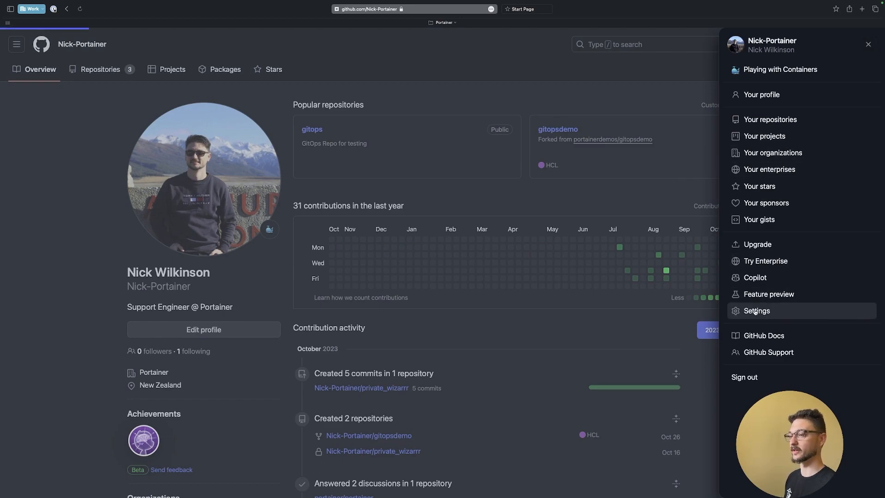
pyautogui.press('super+equal')
pyautogui.press('super+equal')
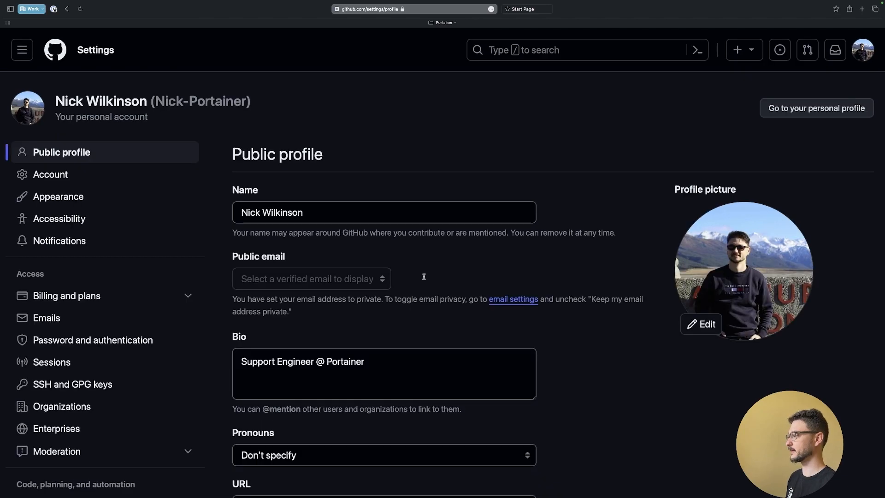
pyautogui.scroll(-5, 64, 362)
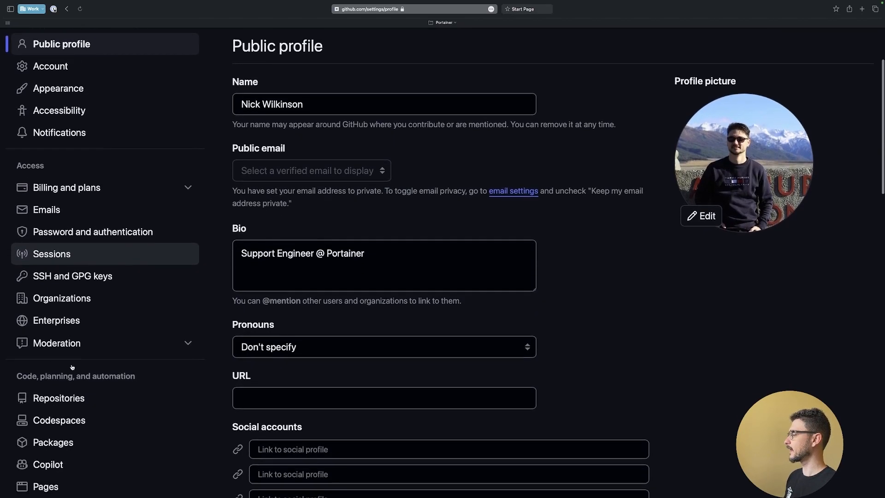
pyautogui.scroll(-7, 73, 366)
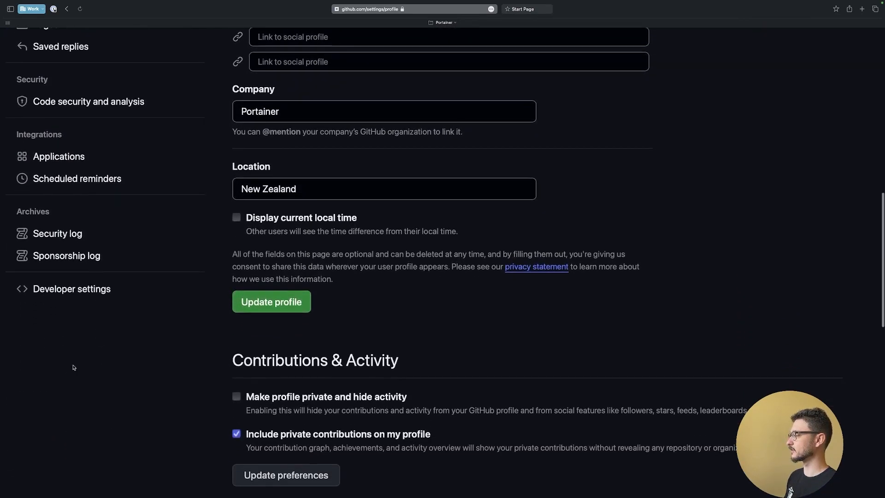
pyautogui.click(70, 291)
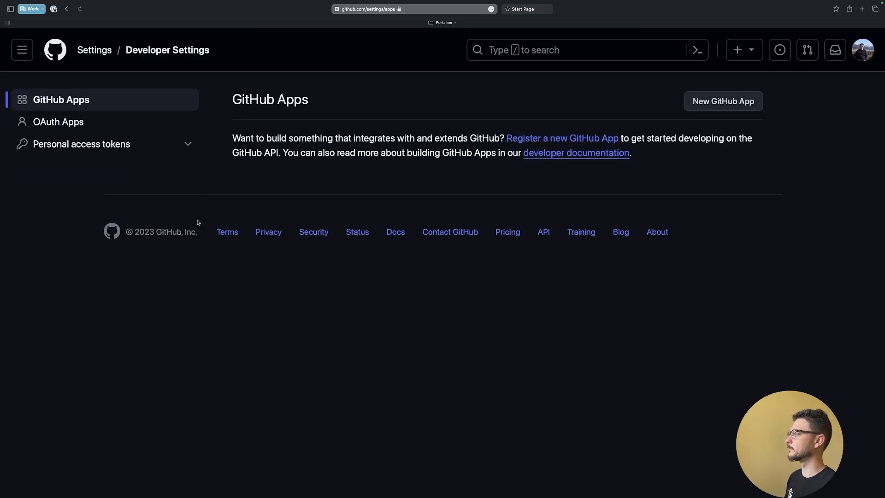
pyautogui.click(67, 122)
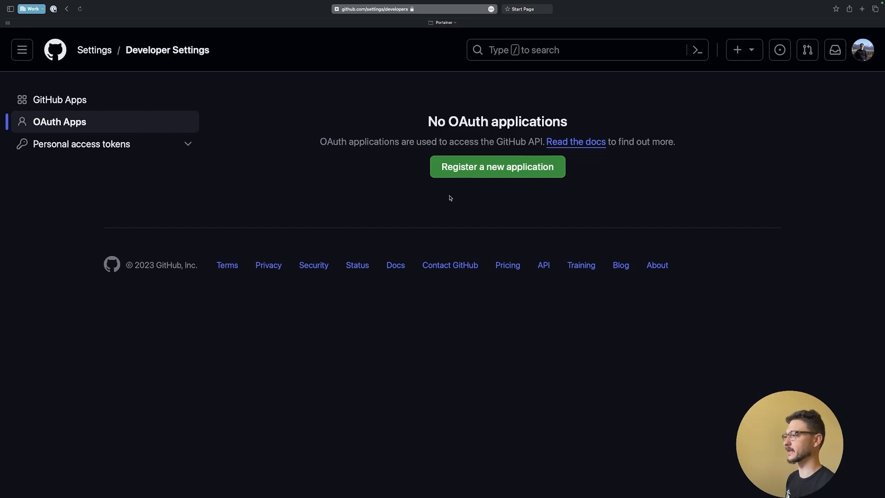
pyautogui.click(474, 172)
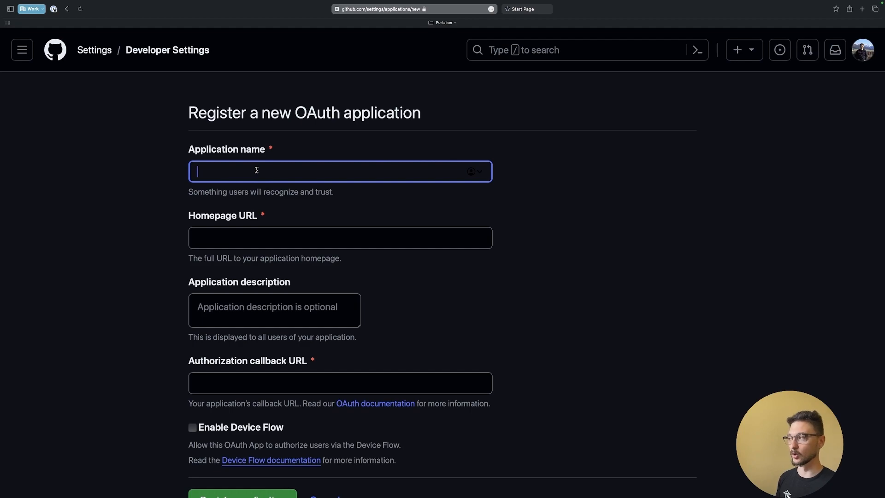
pyautogui.write('portaine')
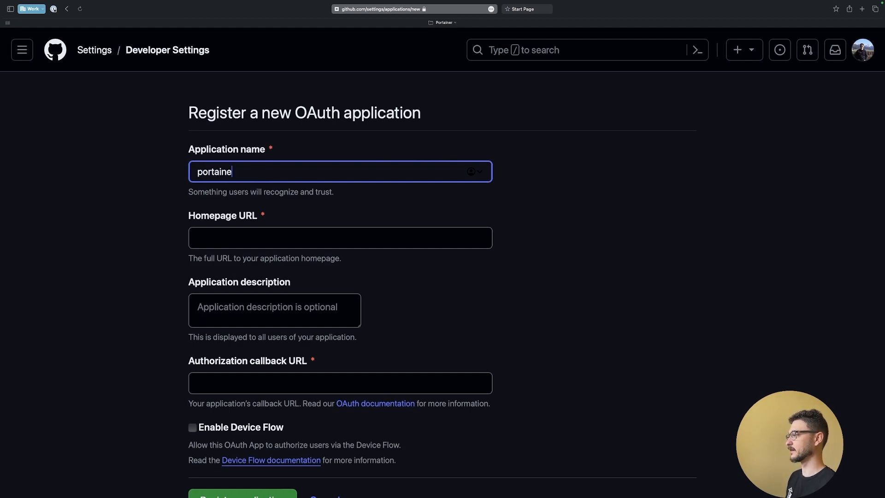
pyautogui.write('r-auth')
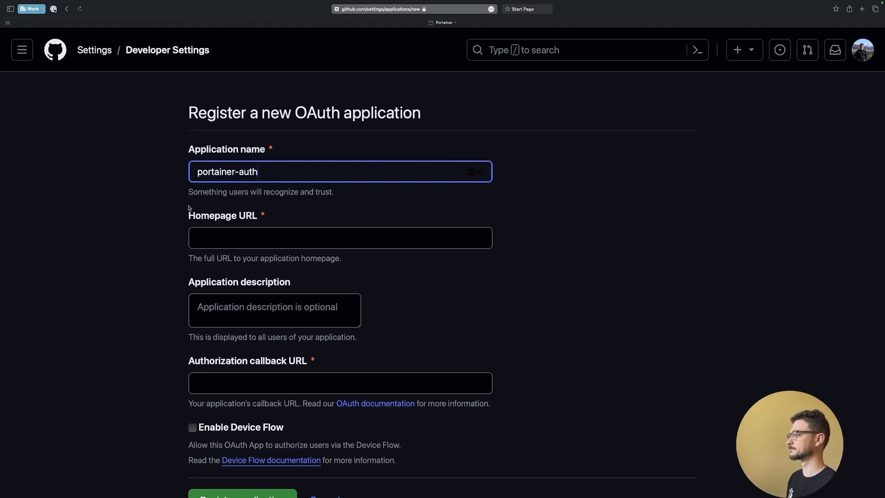
pyautogui.click(148, 231)
pyautogui.click(244, 243)
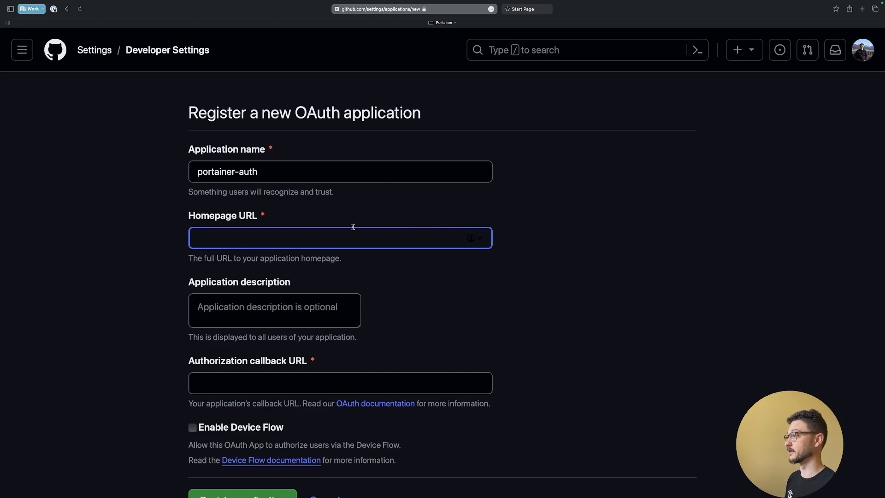
pyautogui.hotkey('ctrl', 'Left')
pyautogui.hotkey('ctrl', 'Left')
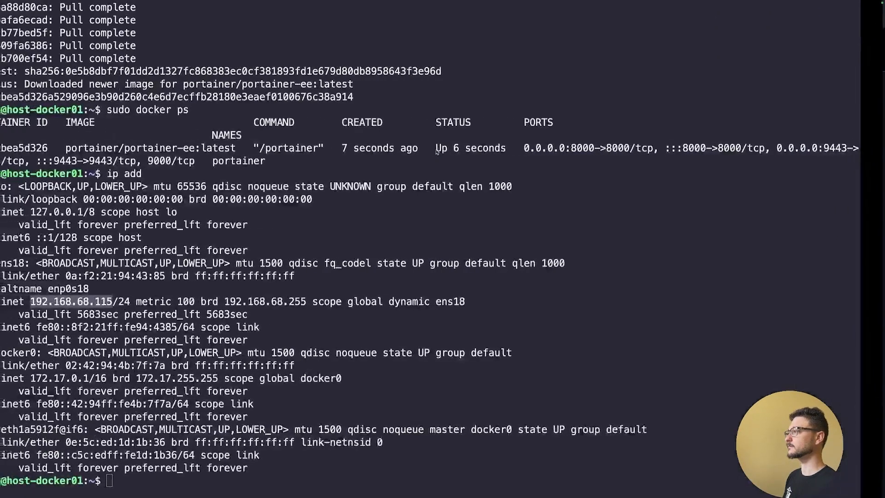
pyautogui.hotkey('ctrl', 'Right')
pyautogui.hotkey('ctrl', 'Right')
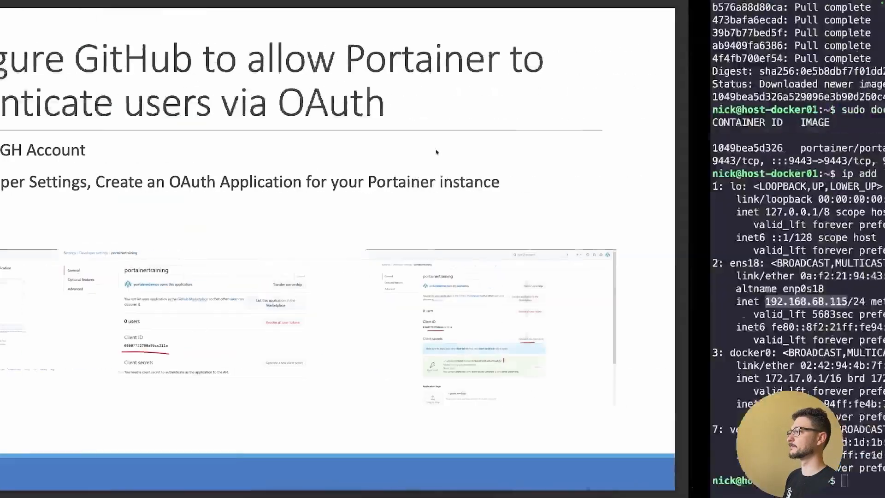
pyautogui.hotkey('ctrl', 'Right')
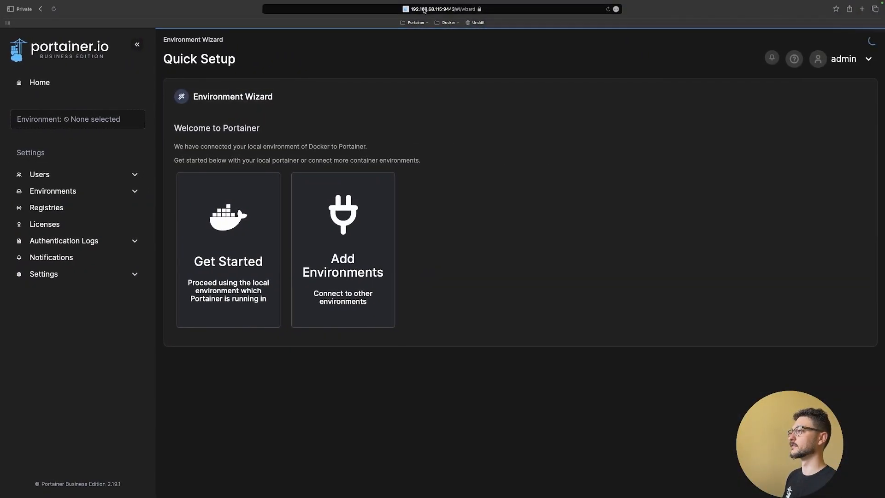
pyautogui.click(423, 9)
pyautogui.press('super+c')
pyautogui.hotkey('ctrl', 'Left')
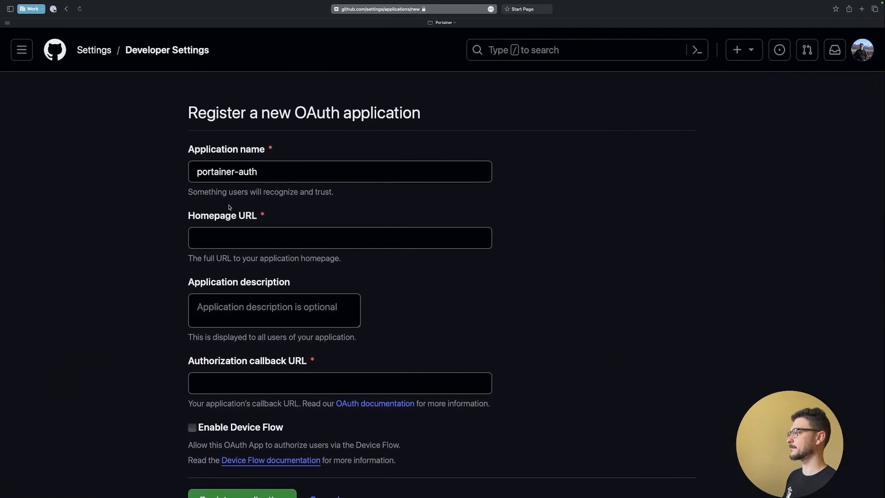
pyautogui.click(210, 239)
pyautogui.press('super+v')
pyautogui.press('BackSpace')
pyautogui.press('BackSpace')
pyautogui.press('BackSpace')
pyautogui.press('BackSpace')
pyautogui.press('BackSpace')
pyautogui.press('BackSpace')
pyautogui.press('BackSpace')
pyautogui.press('BackSpace')
pyautogui.press('BackSpace')
pyautogui.press('BackSpace')
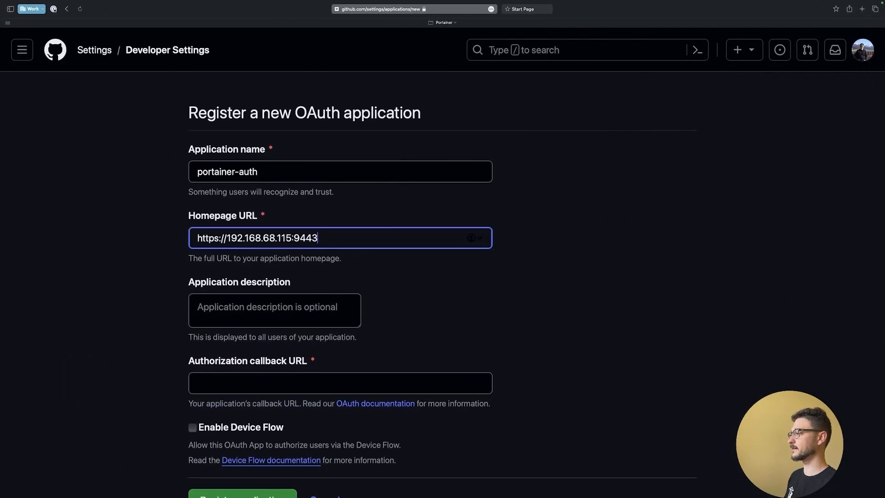
pyautogui.press('Tab')
pyautogui.press('Tab')
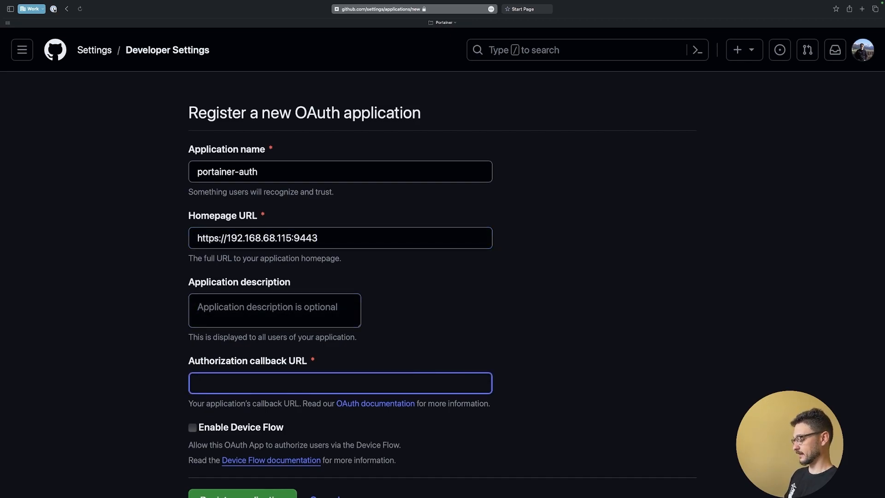
pyautogui.press('super+v')
pyautogui.press('BackSpace')
pyautogui.press('BackSpace')
pyautogui.press('BackSpace')
pyautogui.press('BackSpace')
pyautogui.press('BackSpace')
pyautogui.press('BackSpace')
pyautogui.press('BackSpace')
pyautogui.press('BackSpace')
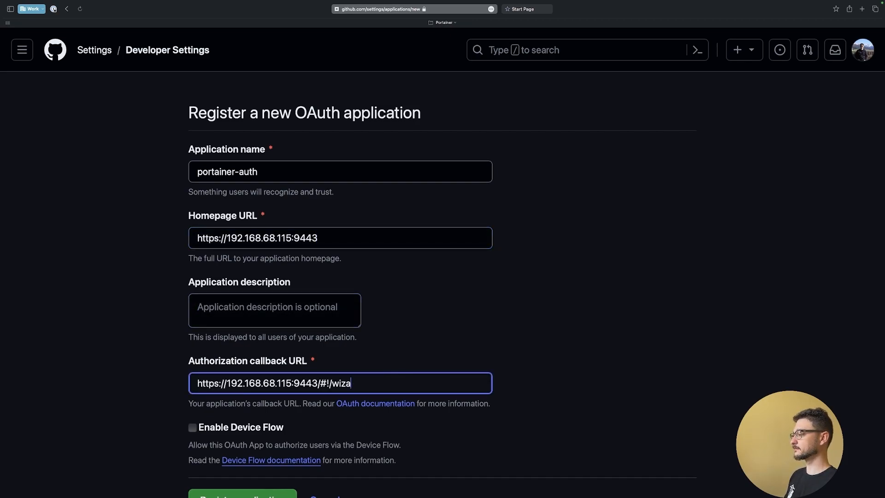
pyautogui.press('BackSpace')
pyautogui.click(555, 331)
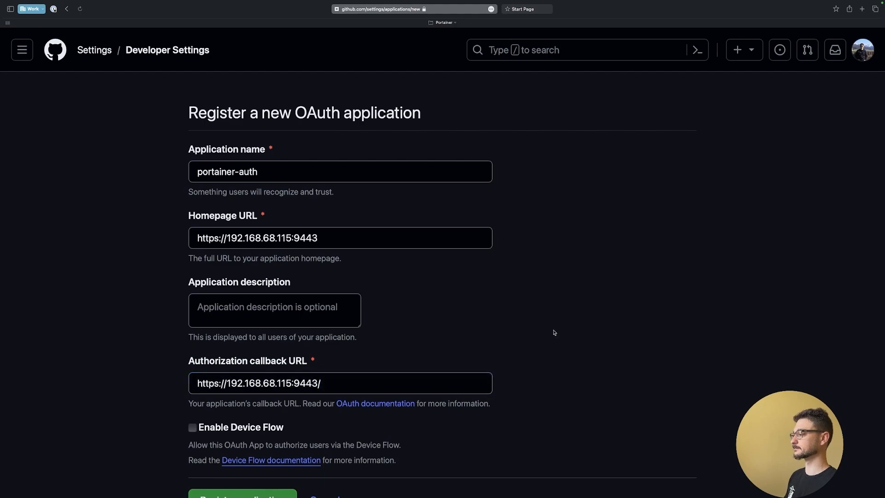
pyautogui.scroll(-5, 555, 331)
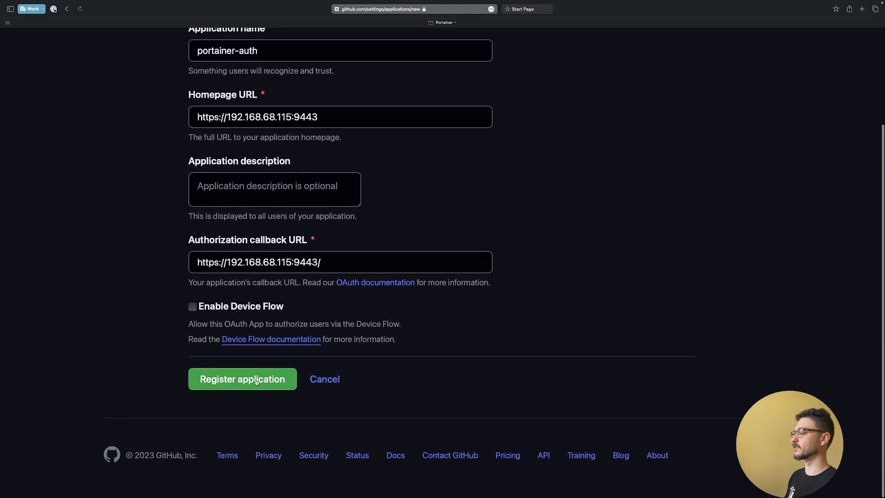
pyautogui.click(256, 381)
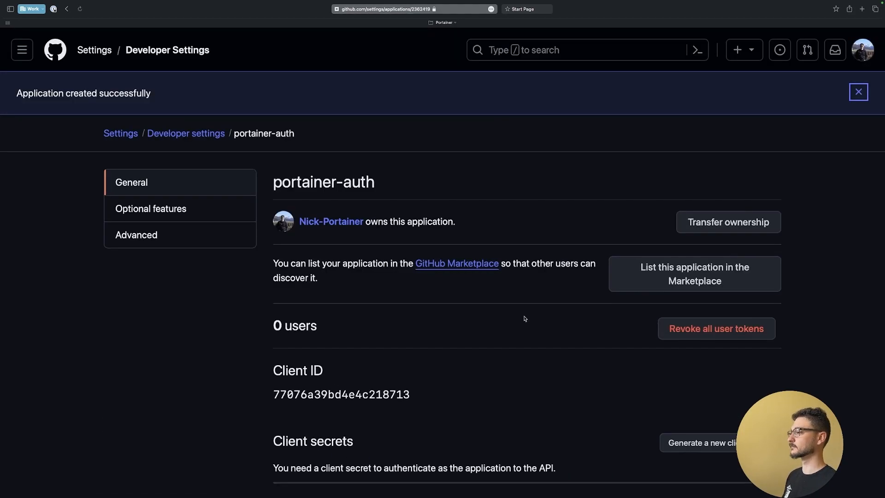
# - Scroll the portainer-auth app page to view its Client ID, then switch to Portainer
pyautogui.scroll(-4, 503, 322)
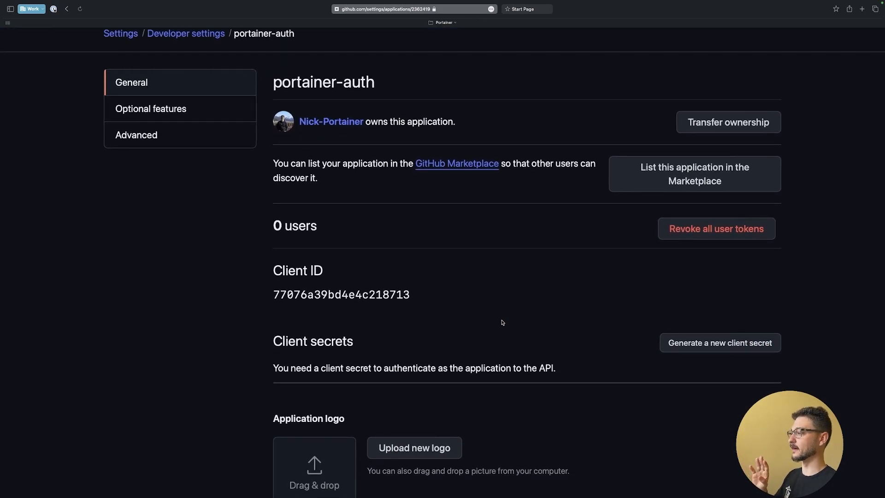
pyautogui.scroll(-2, 503, 323)
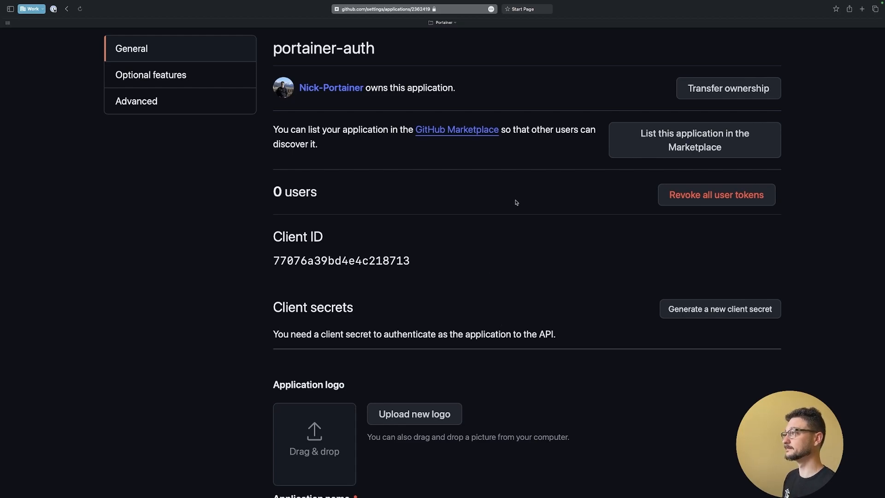
pyautogui.hotkey('ctrl', 'Right')
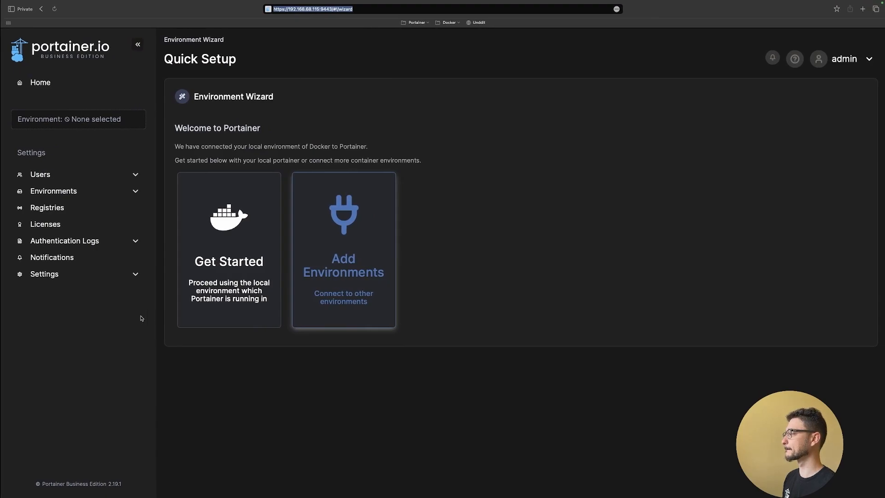
# - In Settings > Authentication, choose OAuth as the authentication method
pyautogui.click(71, 274)
pyautogui.click(74, 294)
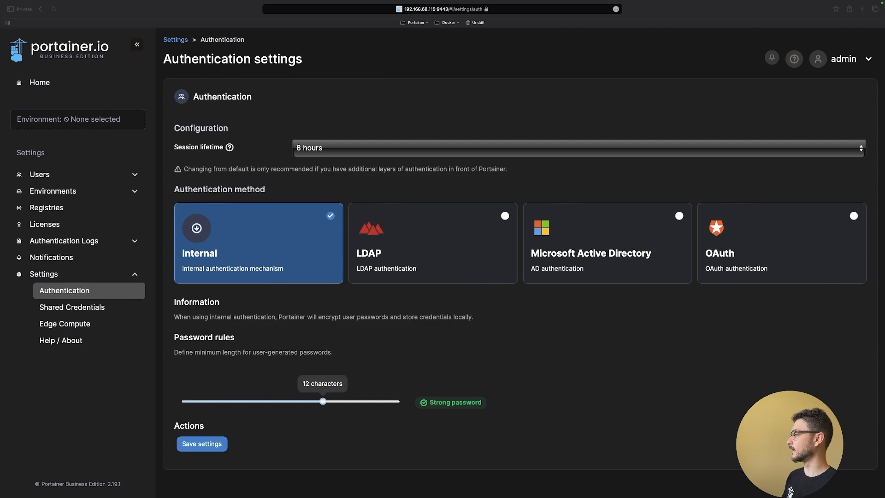
pyautogui.click(781, 259)
pyautogui.scroll(-5, 510, 304)
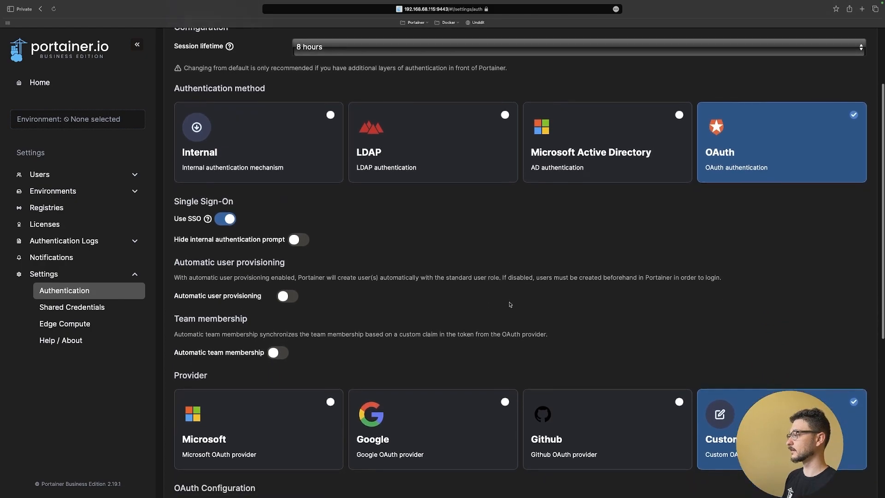
pyautogui.scroll(-2, 509, 304)
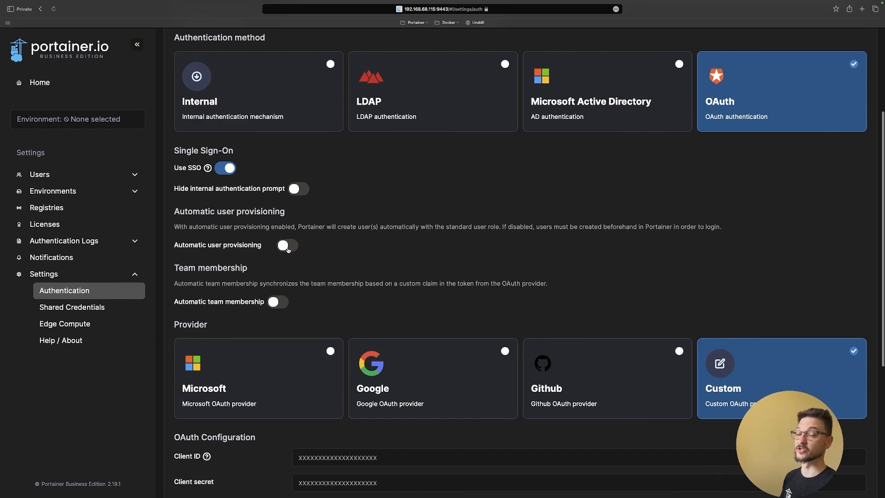
# - Turn on automatic user provisioning and select Github as the OAuth provider
pyautogui.click(287, 249)
pyautogui.scroll(-5, 387, 277)
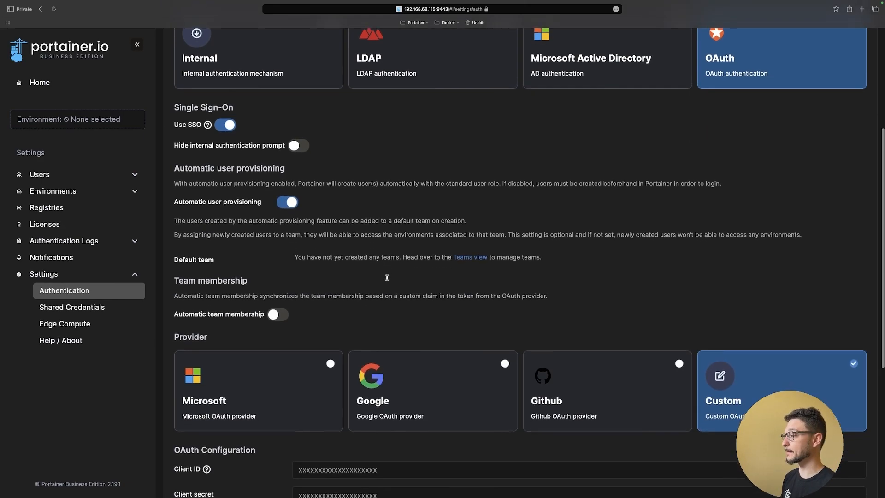
pyautogui.scroll(-3, 387, 278)
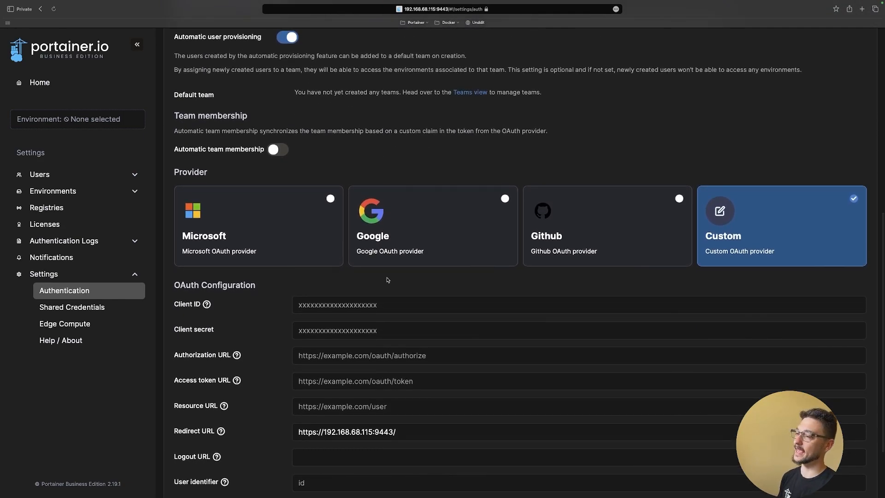
pyautogui.scroll(10, 388, 280)
pyautogui.scroll(-10, 387, 280)
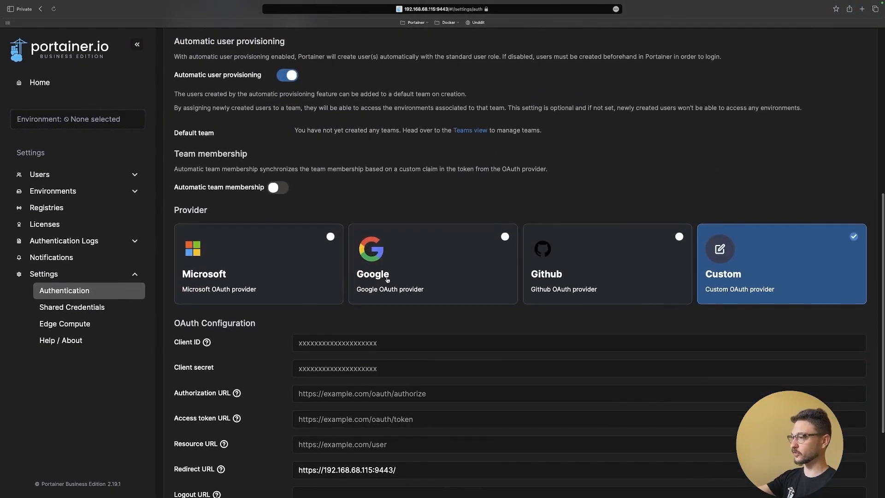
pyautogui.click(570, 275)
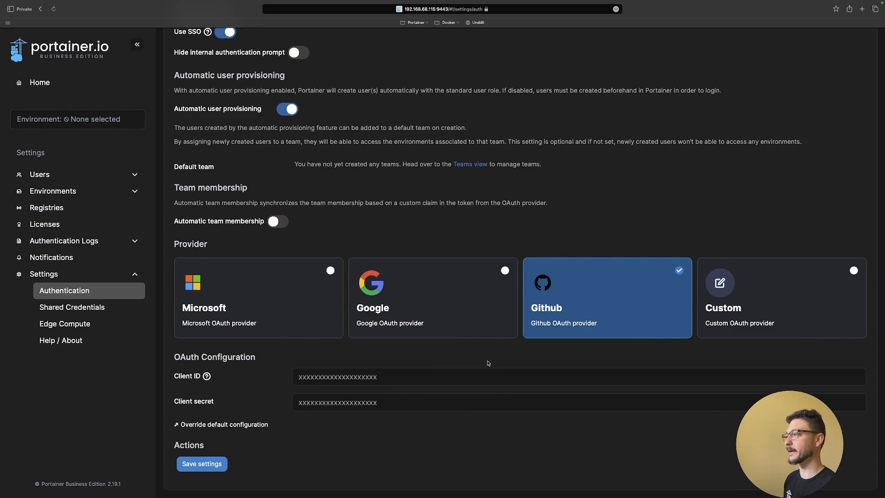
pyautogui.hotkey('ctrl', 'Left')
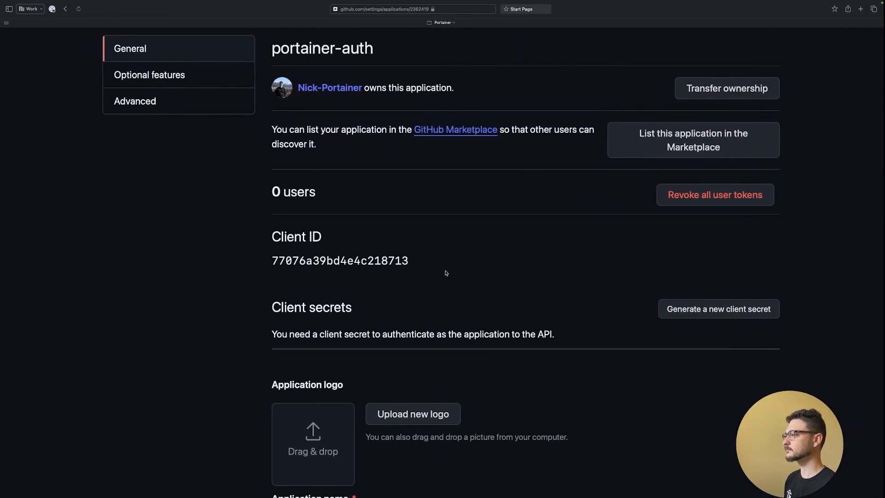
# - Copy the GitHub app's Client ID into Portainer's OAuth Client ID field
pyautogui.doubleClick(317, 260)
pyautogui.press('super+c')
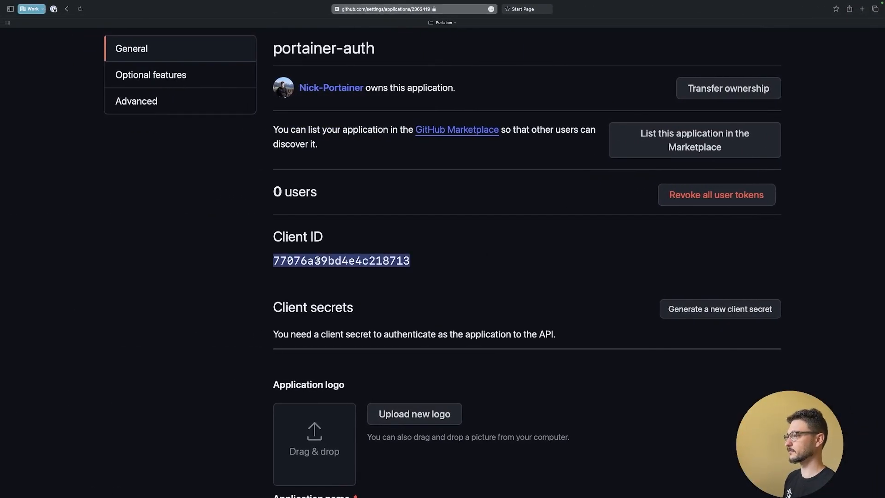
pyautogui.hotkey('ctrl', 'Right')
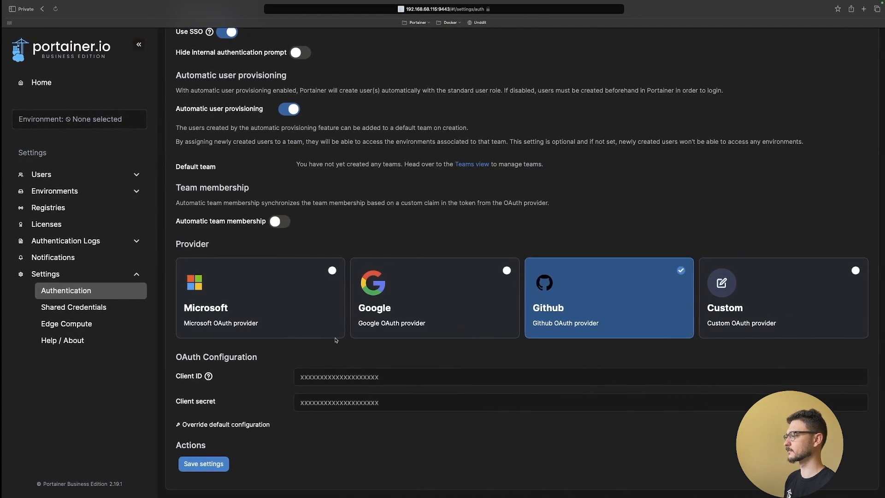
pyautogui.click(338, 376)
pyautogui.press('super+v')
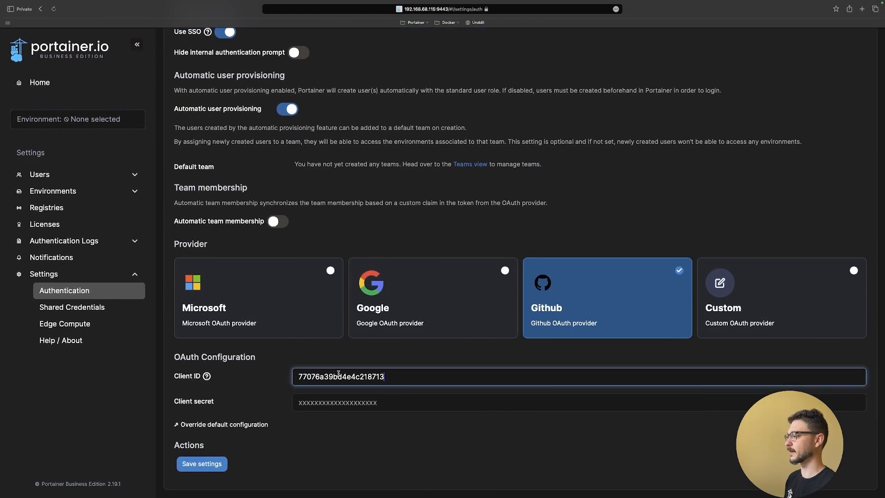
# - Generate a new client secret for portainer-auth, verifying with the 2FA code, and copy it
pyautogui.hotkey('ctrl', 'Left')
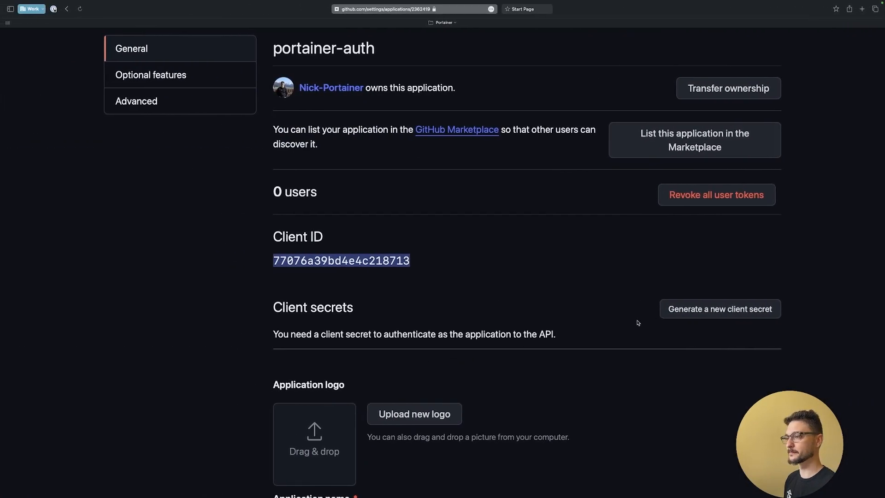
pyautogui.click(696, 313)
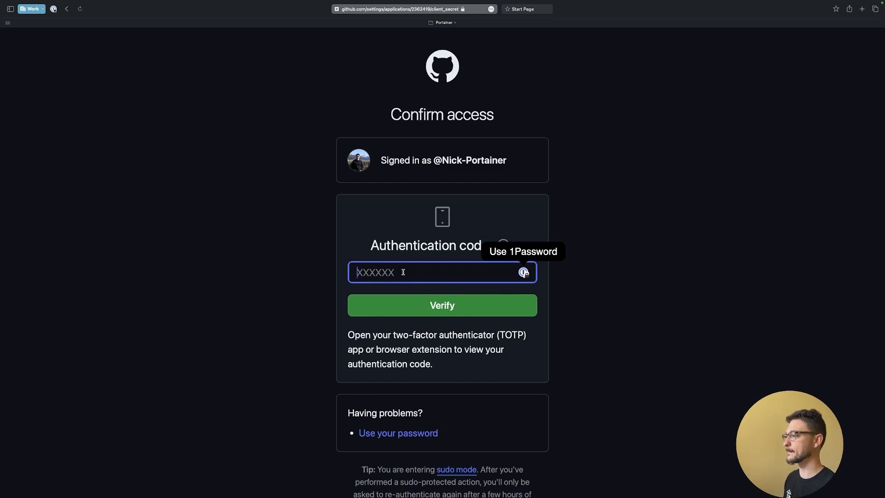
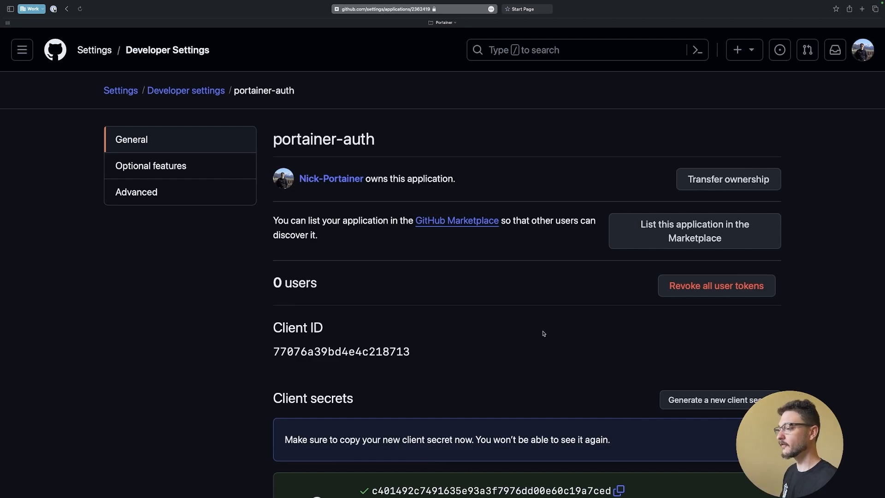
pyautogui.scroll(-2, 544, 333)
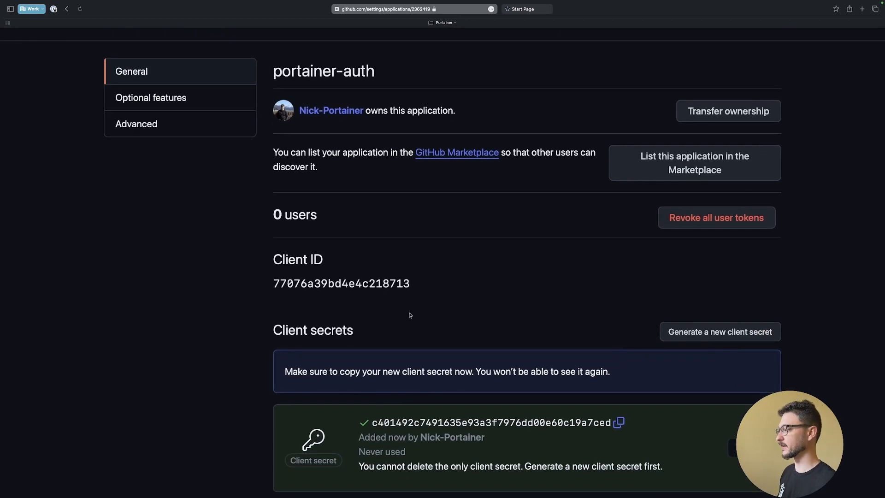
pyautogui.scroll(-3, 410, 314)
pyautogui.scroll(-1, 413, 320)
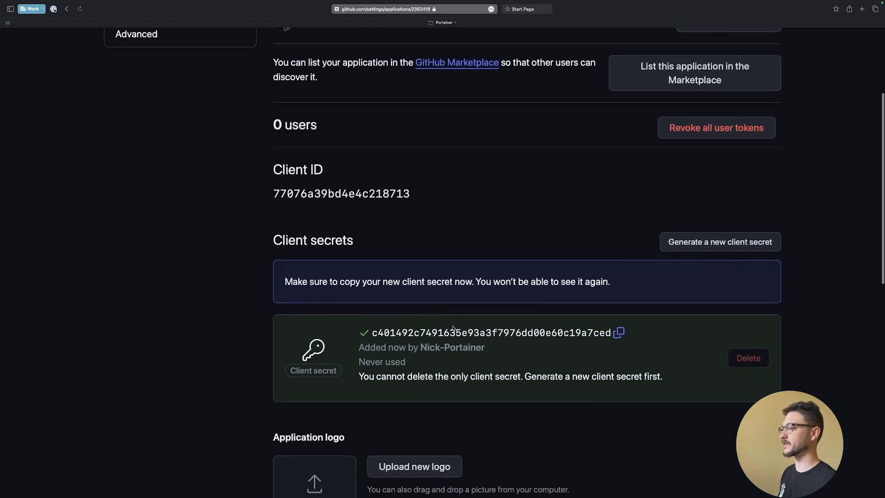
pyautogui.click(619, 332)
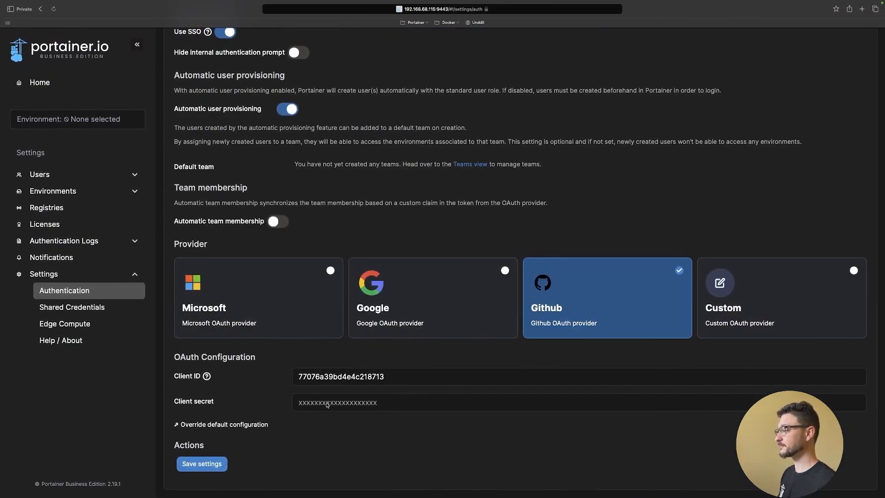
# - Paste the copied GitHub client secret into Portainer's Client secret field
pyautogui.click(334, 403)
pyautogui.press('super+v')
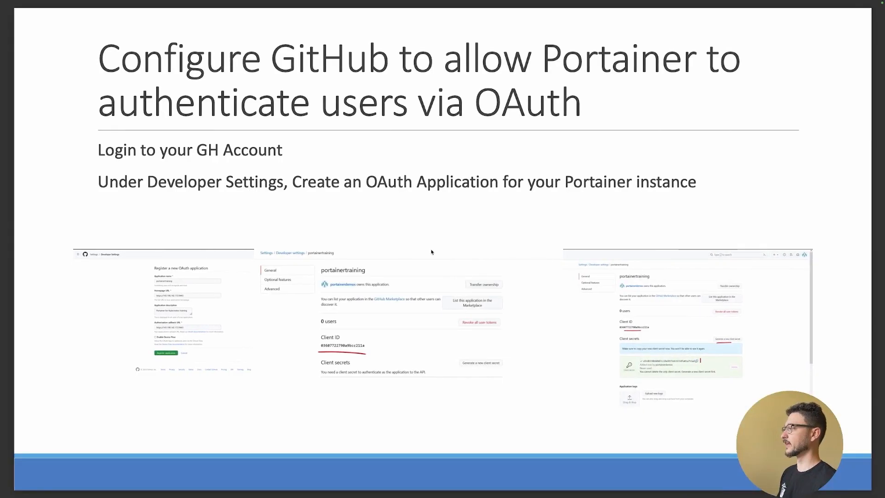
# - Highlight the Developer Settings line on the slide, then scroll to the GitHub authentication slide
pyautogui.moveTo(153, 186); pyautogui.dragTo(340, 184)
pyautogui.click(554, 186)
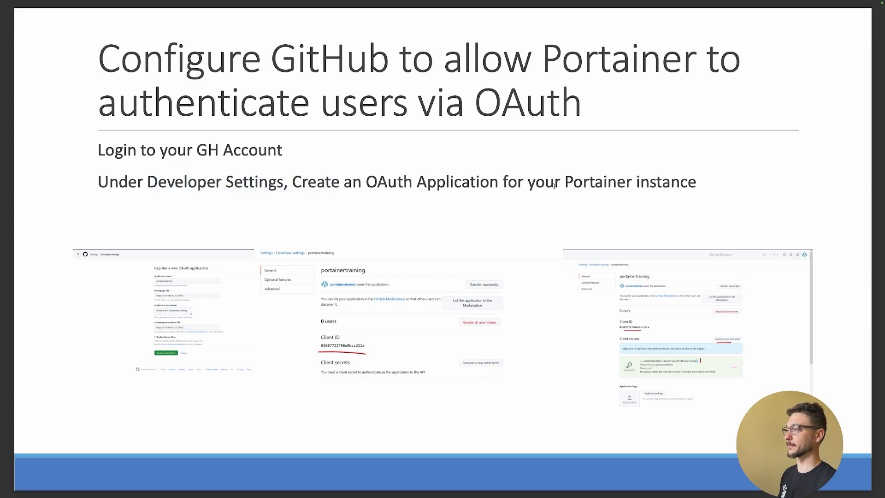
pyautogui.scroll(-5, 503, 183)
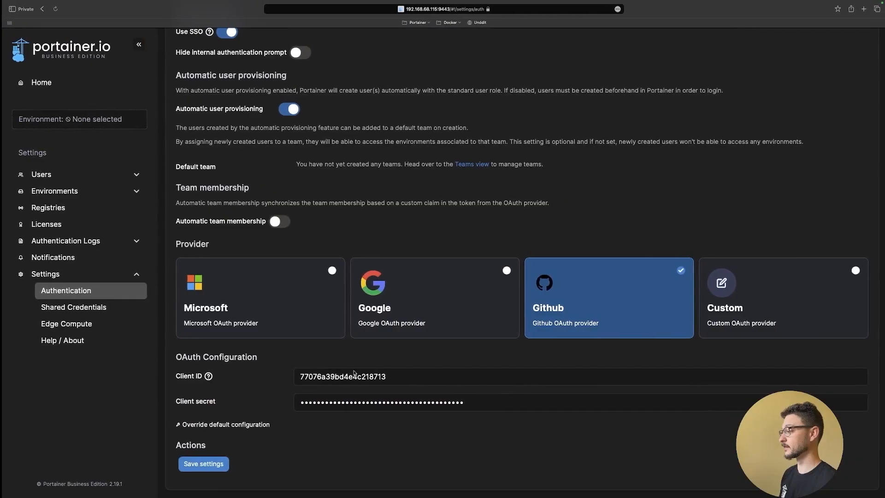
# - Save the GitHub OAuth authentication settings and log out of the admin account
pyautogui.click(206, 465)
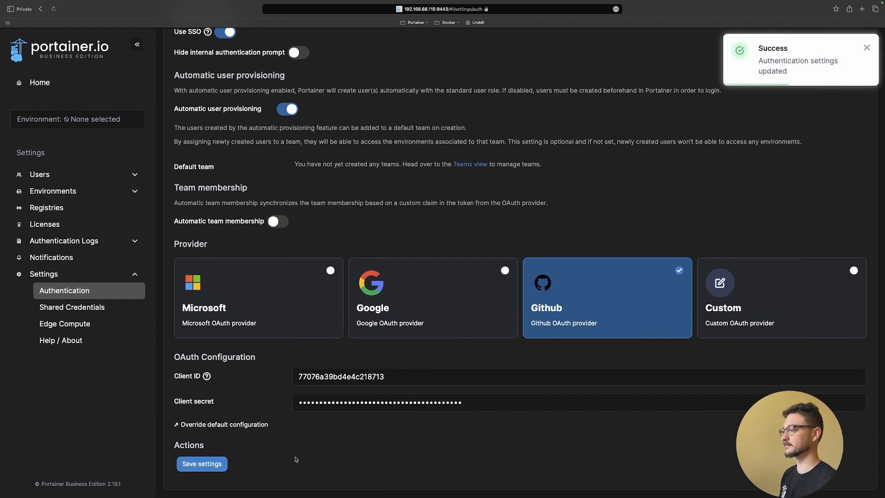
pyautogui.scroll(4, 295, 459)
pyautogui.scroll(3, 352, 263)
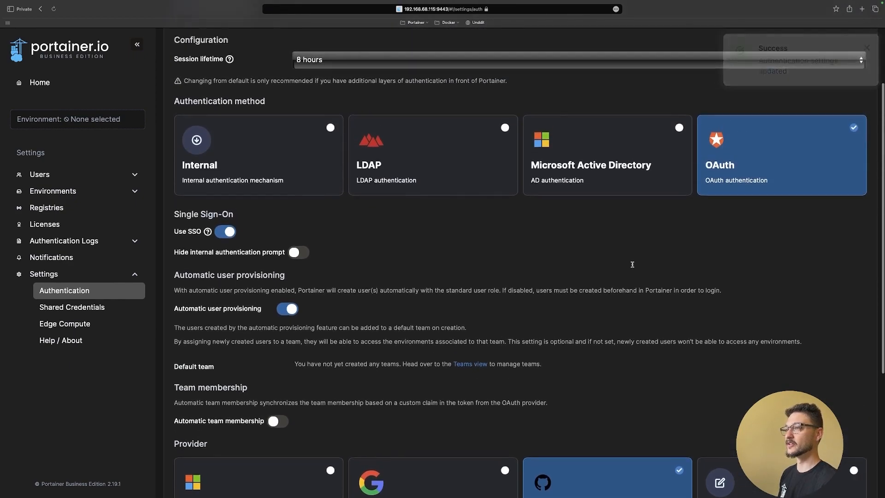
pyautogui.click(843, 60)
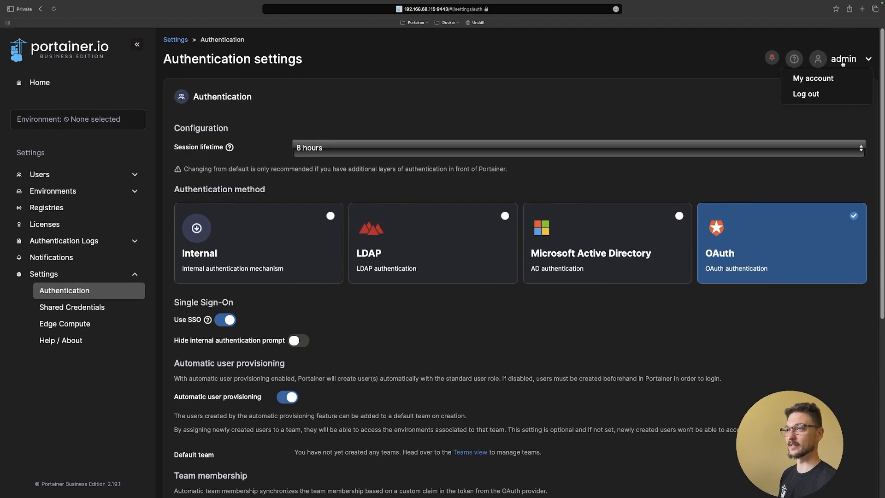
pyautogui.click(812, 97)
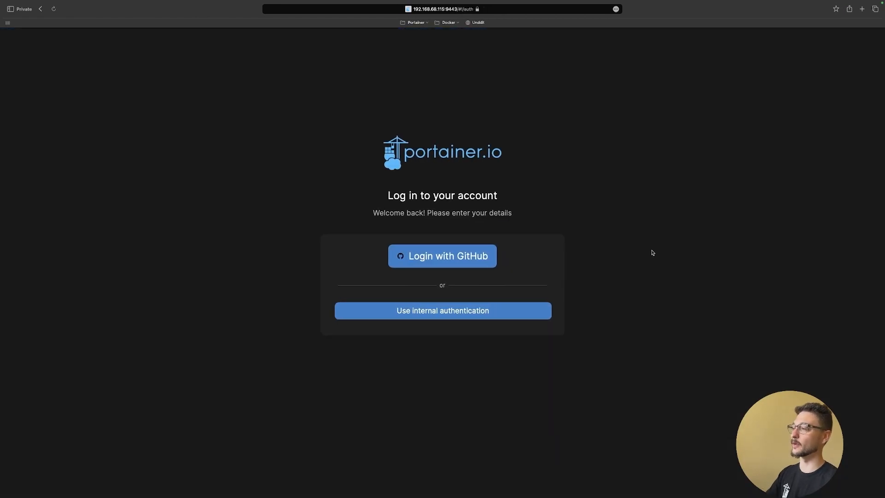
# - Log in through GitHub with the account e-mail, password and 2FA code, and authorize portainer-auth
pyautogui.click(468, 262)
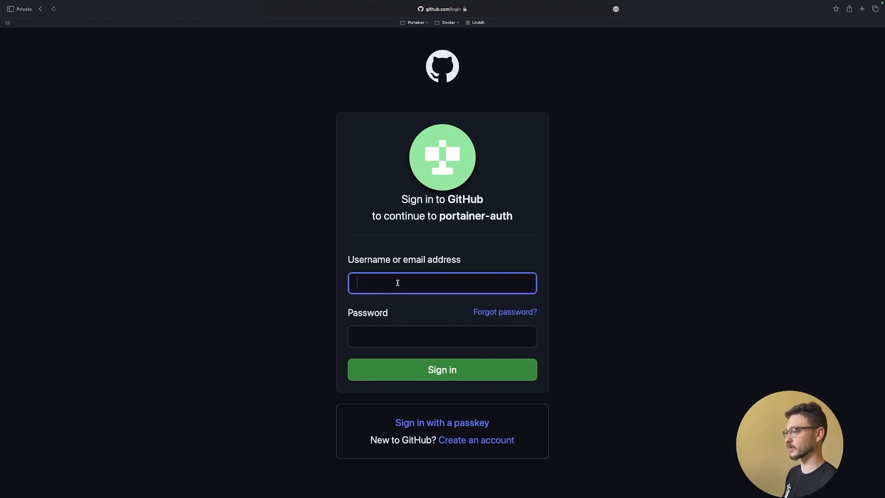
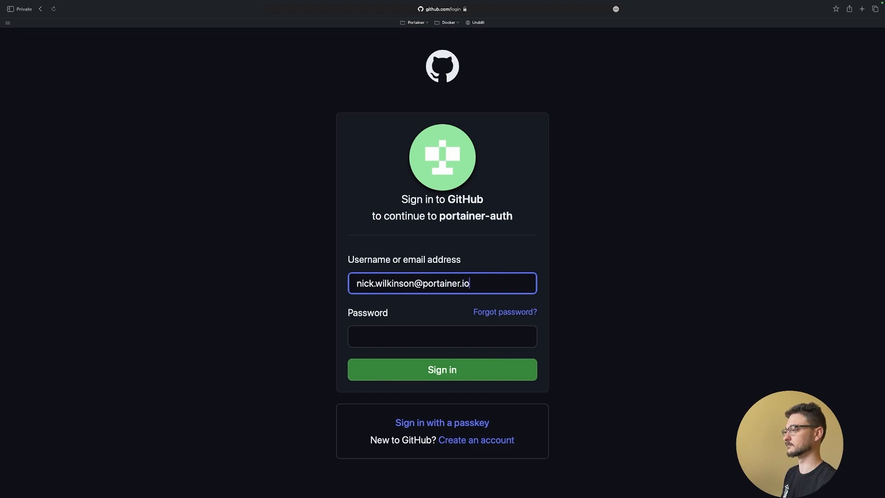
pyautogui.press('Tab')
pyautogui.press('super+v')
pyautogui.press('Return')
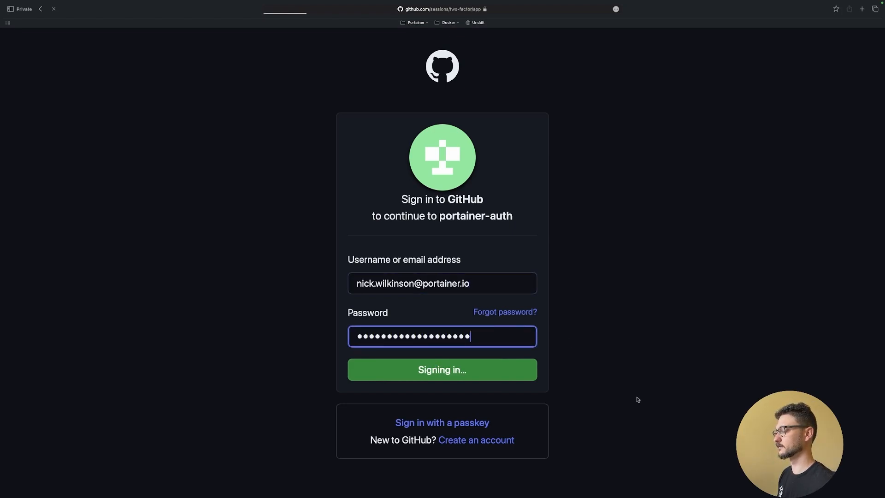
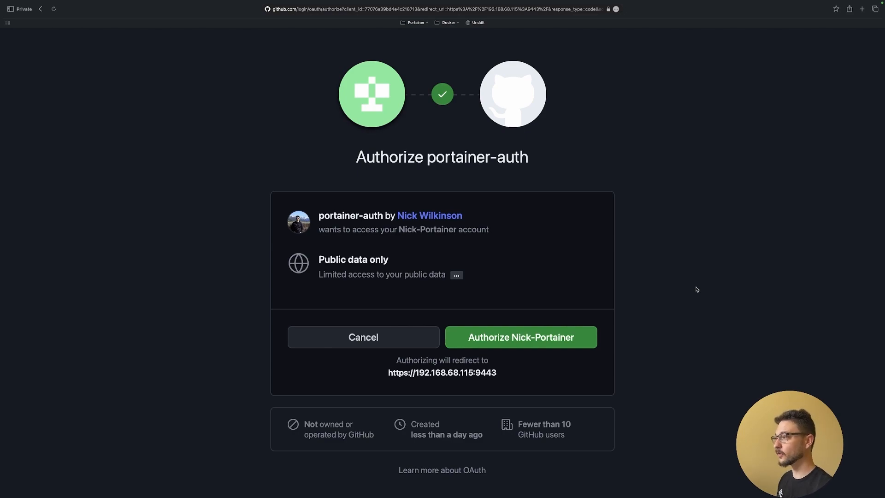
pyautogui.click(515, 340)
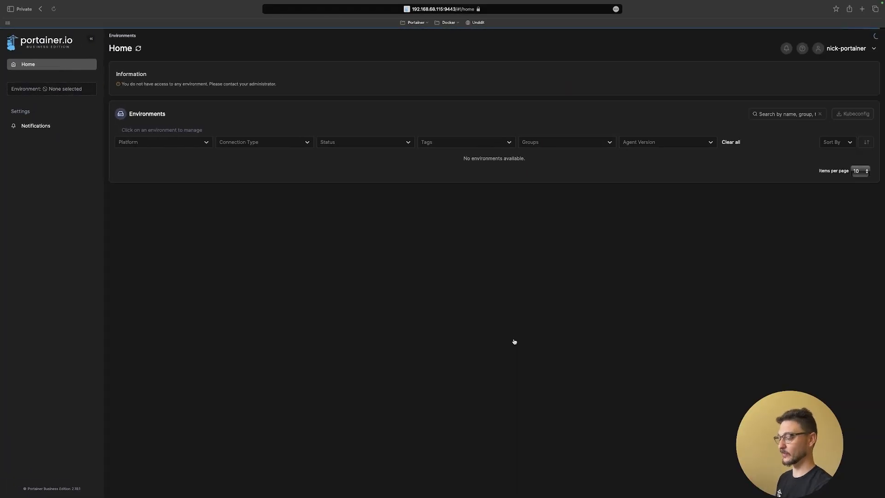
pyautogui.press('super+plus')
pyautogui.press('super+plus')
pyautogui.press('super+plus')
pyautogui.press('super+plus')
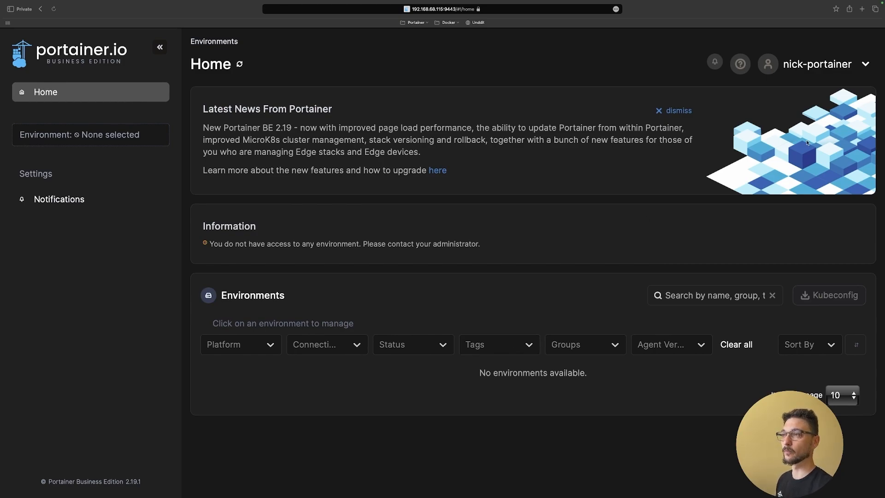
pyautogui.click(820, 65)
pyautogui.click(792, 106)
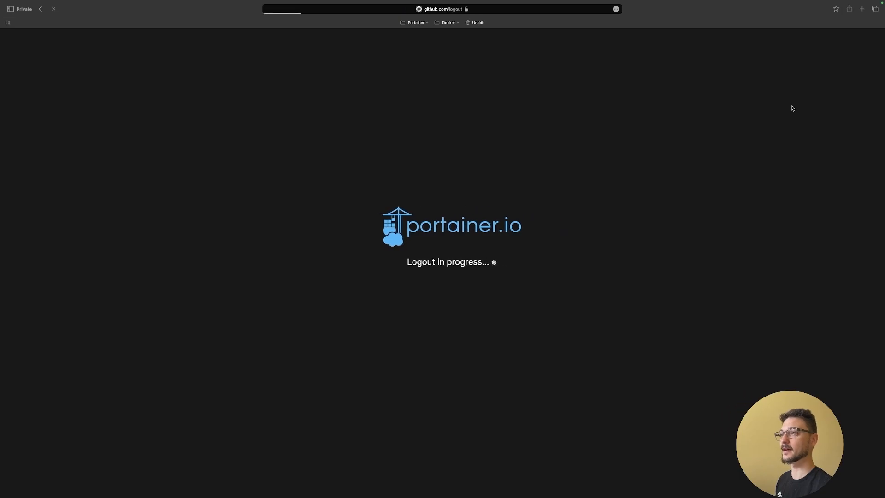
pyautogui.click(445, 220)
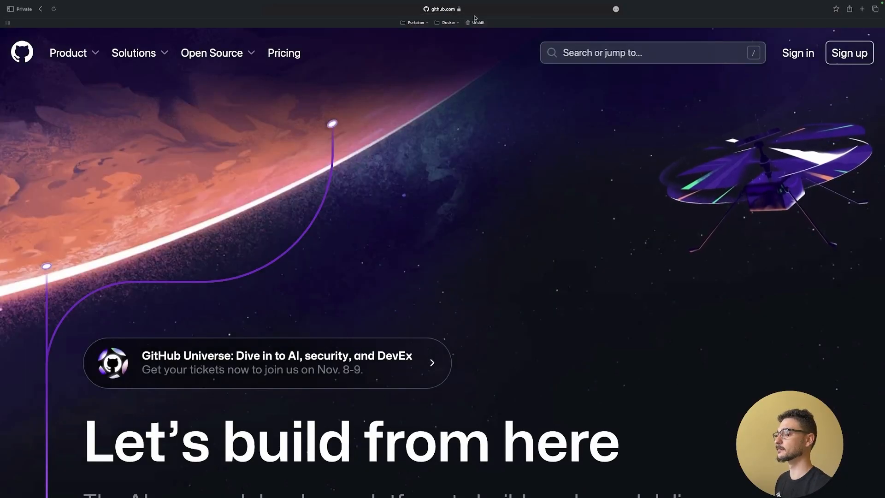
pyautogui.click(474, 9)
pyautogui.write('192')
pyautogui.press('Down')
pyautogui.press('Down')
pyautogui.press('Down')
pyautogui.press('Down')
pyautogui.press('Up')
pyautogui.press('BackSpace')
pyautogui.press('BackSpace')
pyautogui.press('BackSpace')
pyautogui.press('BackSpace')
pyautogui.press('BackSpace')
pyautogui.press('BackSpace')
pyautogui.press('BackSpace')
pyautogui.press('BackSpace')
pyautogui.press('BackSpace')
pyautogui.press('BackSpace')
pyautogui.press('BackSpace')
pyautogui.press('BackSpace')
pyautogui.press('BackSpace')
pyautogui.press('BackSpace')
pyautogui.press('BackSpace')
pyautogui.press('BackSpace')
pyautogui.press('BackSpace')
pyautogui.press('BackSpace')
pyautogui.press('BackSpace')
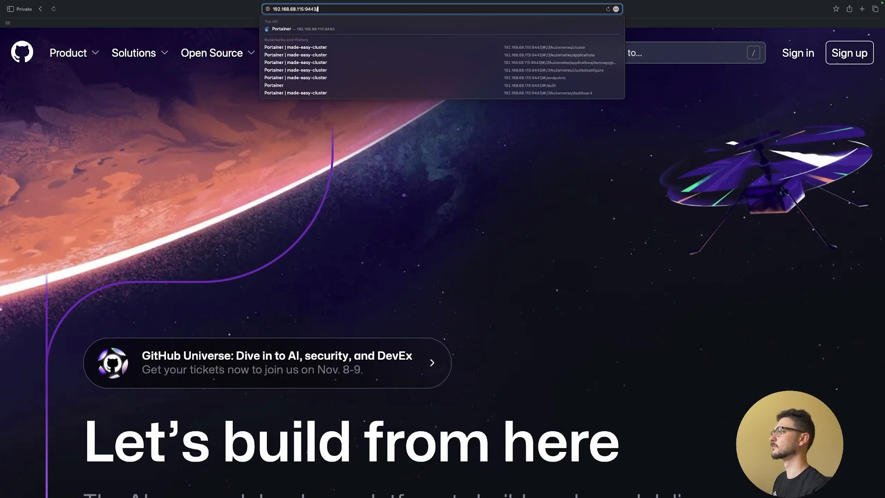
pyautogui.press('Return')
pyautogui.click(454, 9)
pyautogui.press('Left')
pyautogui.write('https://')
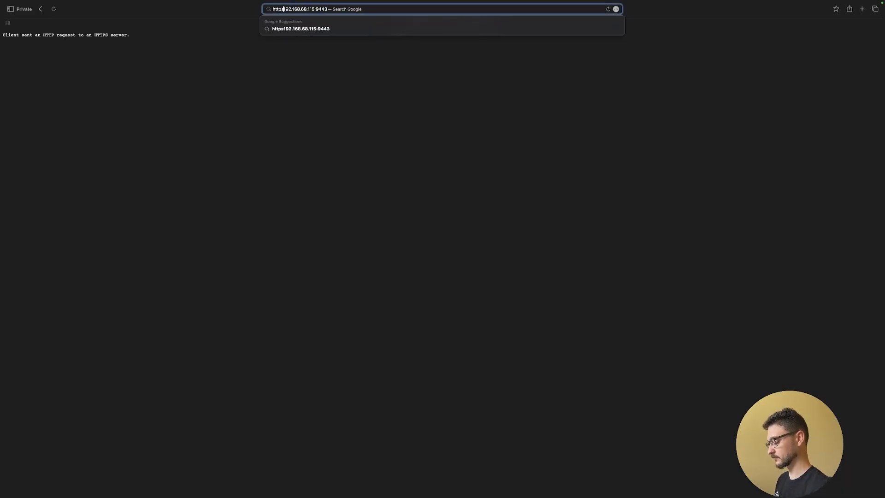
pyautogui.press('Return')
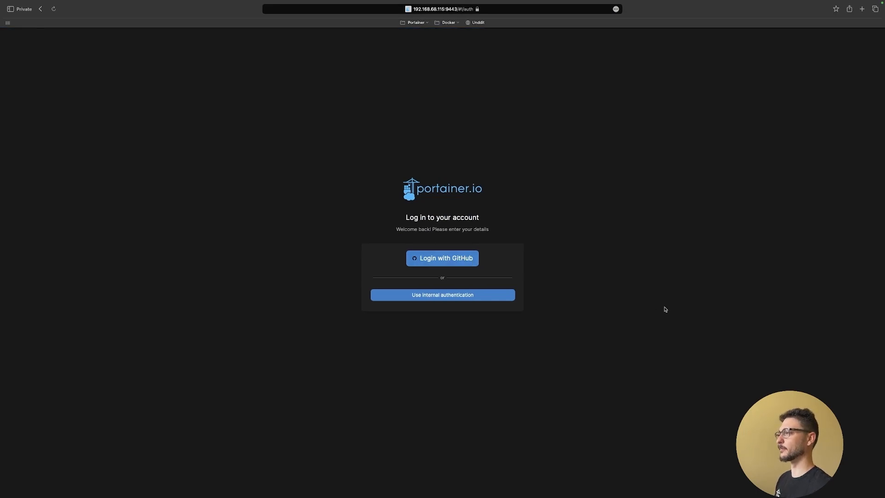
# - Sign in with internal authentication as admin using the administrator password
pyautogui.press('super+equal')
pyautogui.press('super+equal')
pyautogui.press('super+equal')
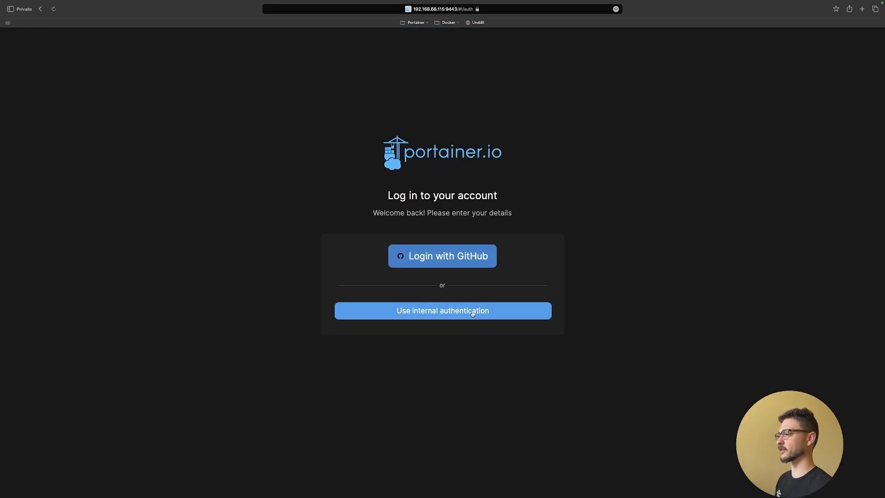
pyautogui.click(472, 313)
pyautogui.write('admin')
pyautogui.press('Tab')
pyautogui.write('**********')
pyautogui.press('Return')
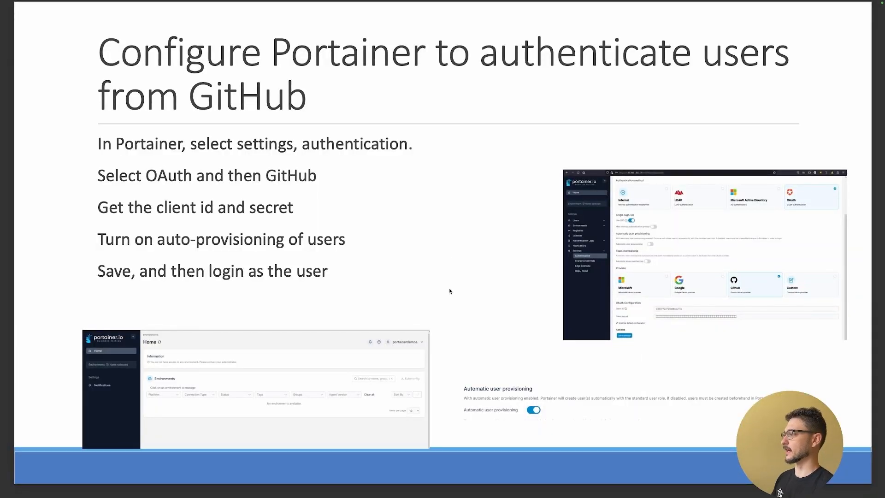
# - Advance to the MicroK8s slide subtitled Cluster Build, Management, Expansion
pyautogui.press('Right')
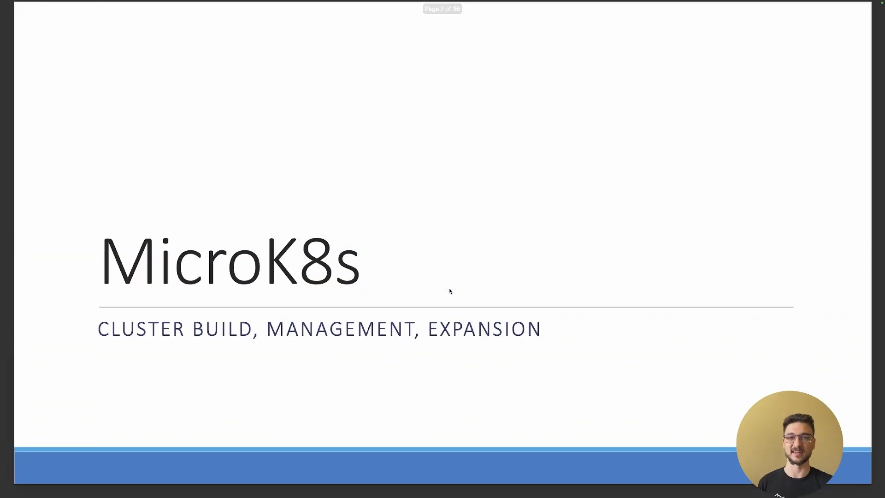
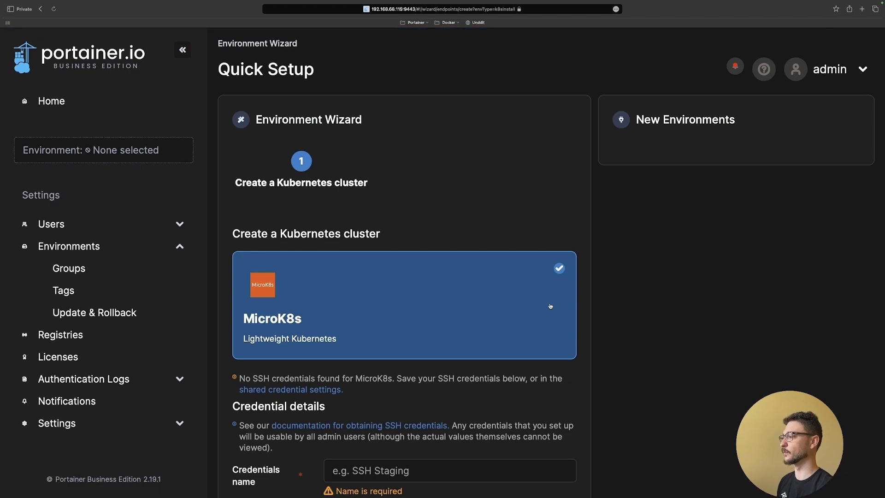
# - Name the new MicroK8s credential k8s-made-easy
pyautogui.scroll(-1, 687, 319)
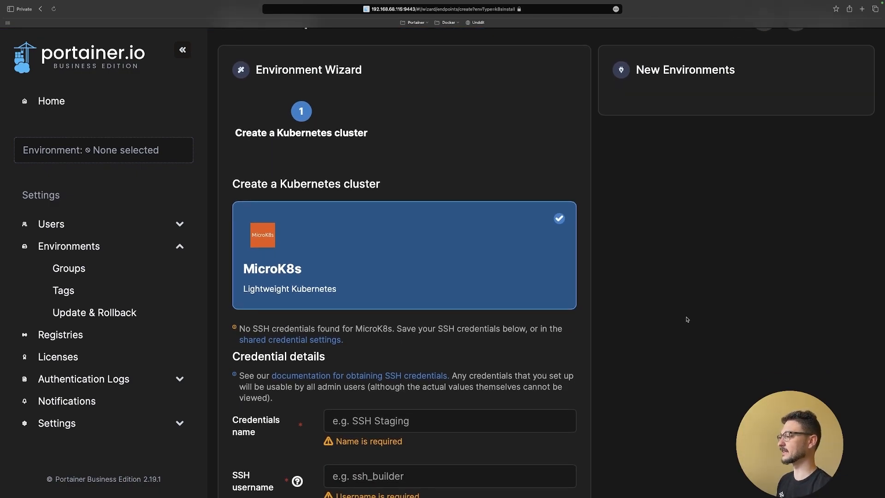
pyautogui.scroll(-2, 687, 320)
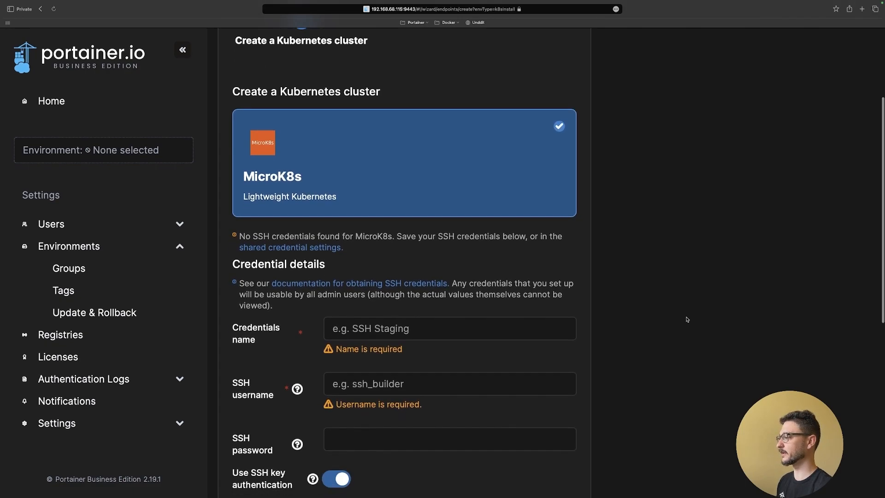
pyautogui.scroll(-2, 687, 320)
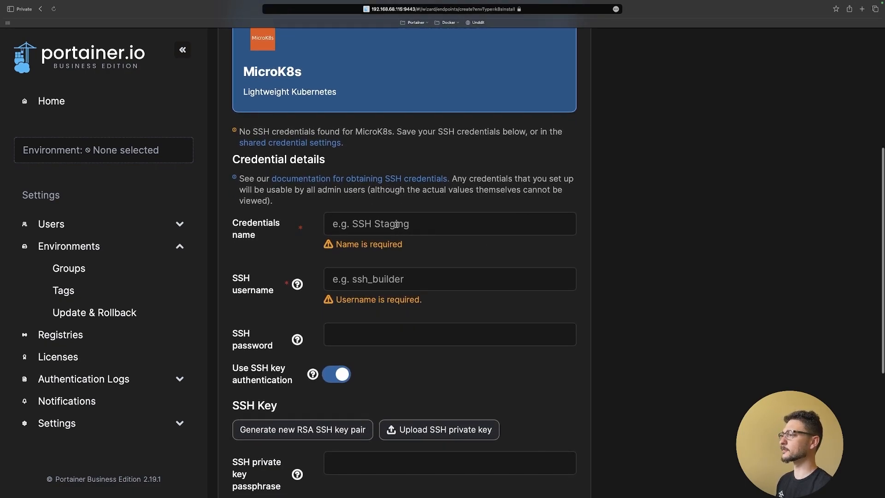
pyautogui.click(397, 224)
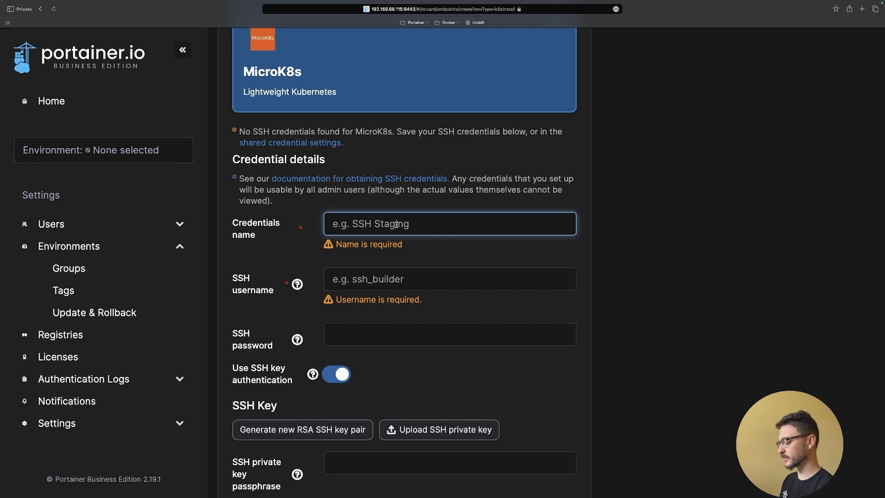
pyautogui.write('k8s-mad')
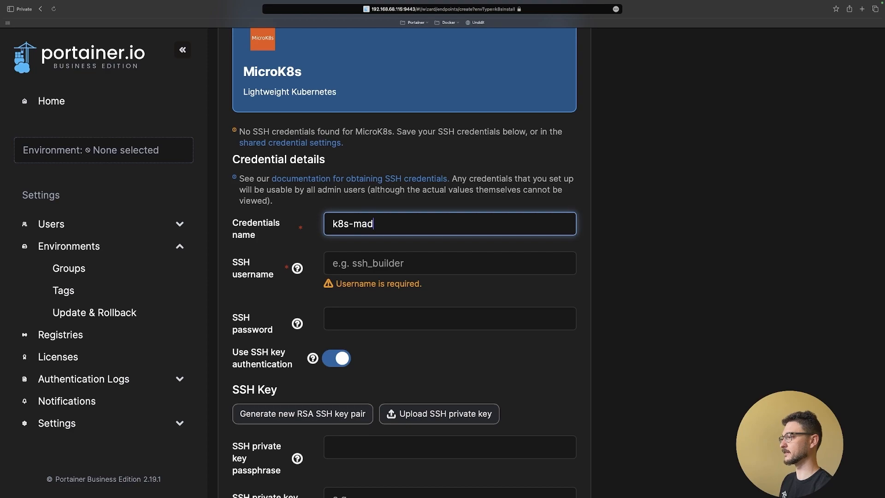
pyautogui.write('e-easy')
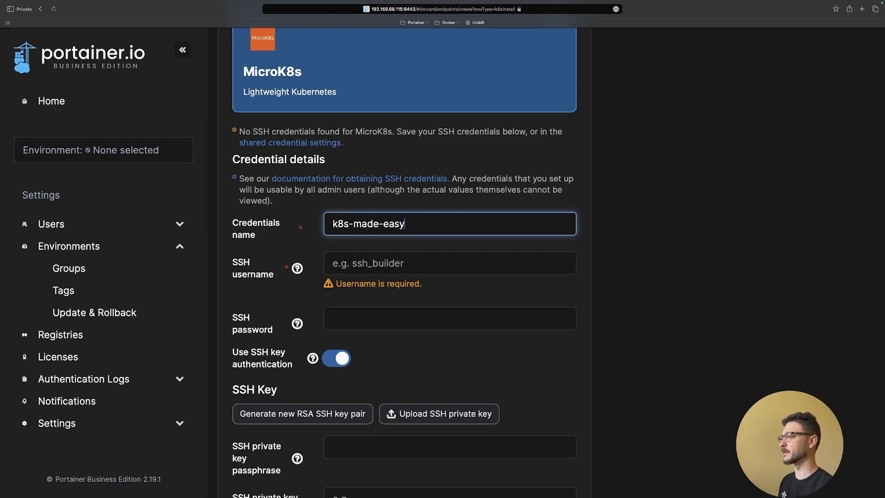
# - Enter the SSH username and password and turn off SSH key authentication
pyautogui.click(387, 266)
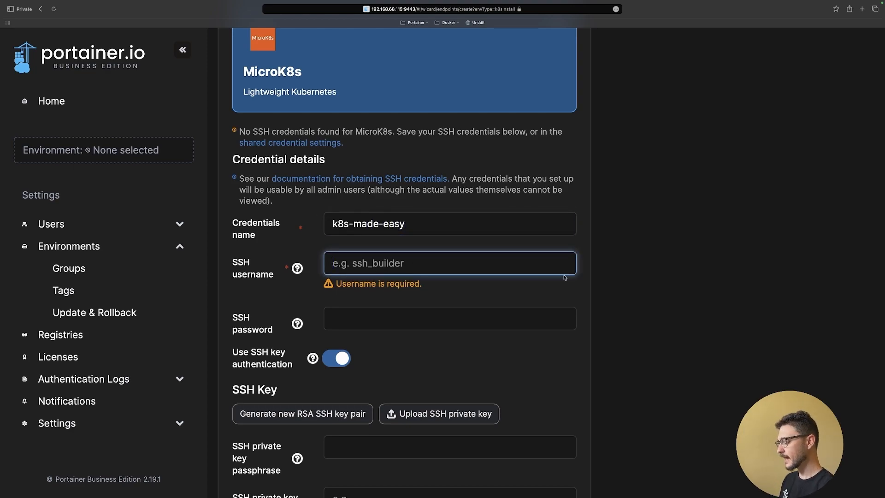
pyautogui.write('nick')
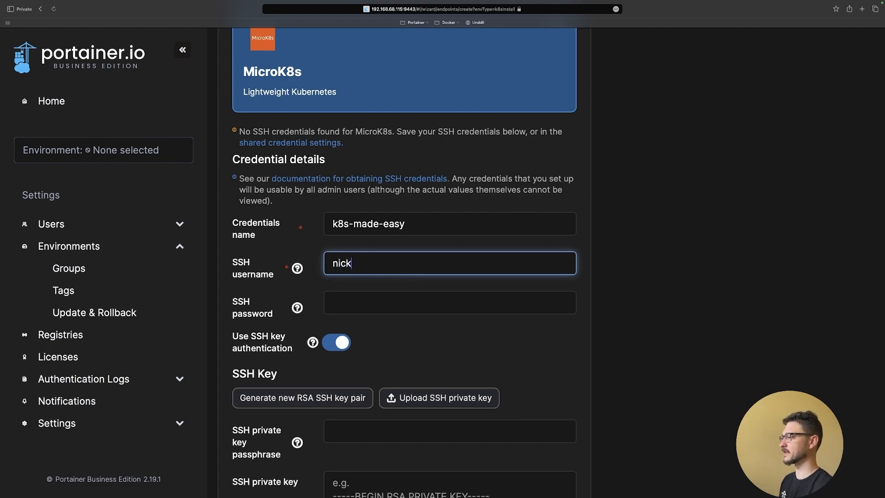
pyautogui.press('Tab')
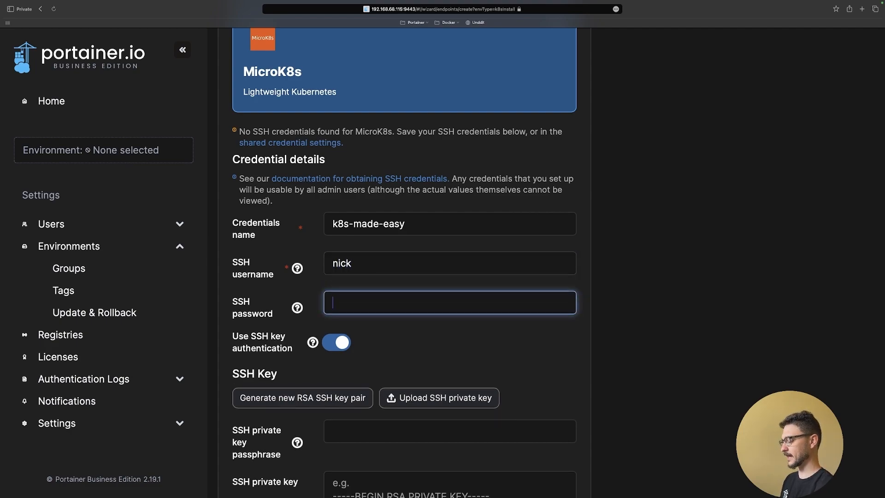
pyautogui.write('••••••••••••')
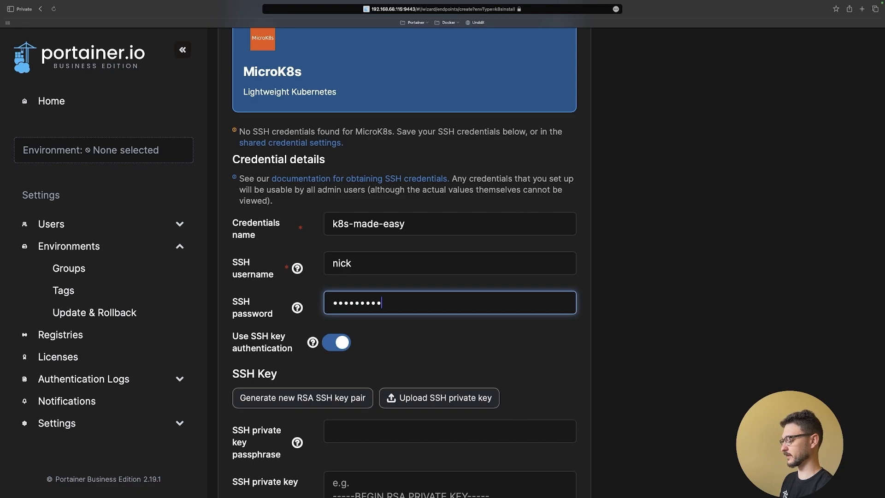
pyautogui.write('••')
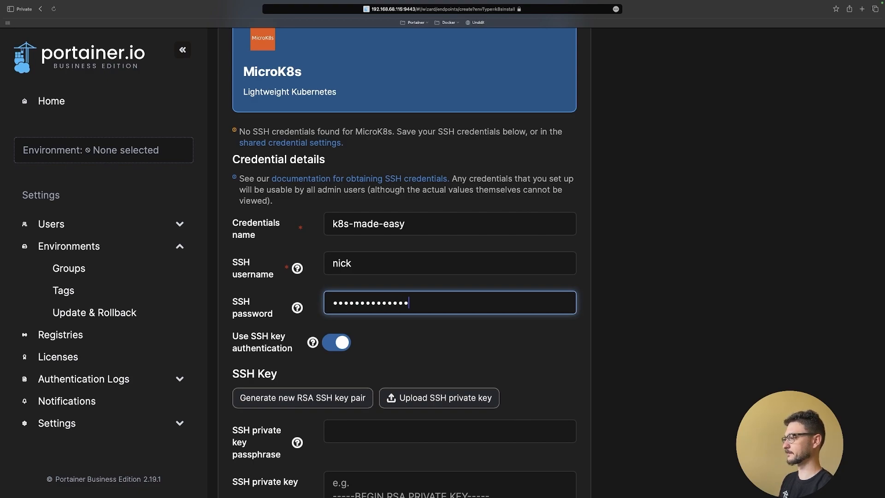
pyautogui.click(333, 349)
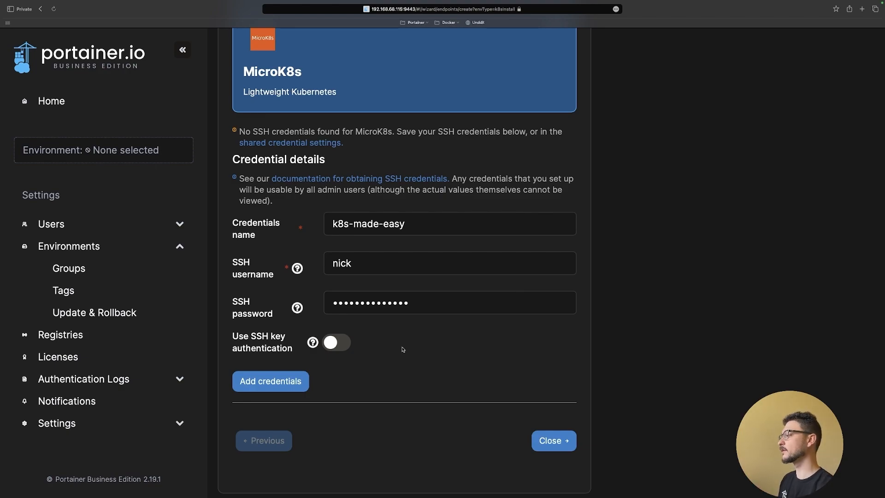
pyautogui.moveTo(299, 266)
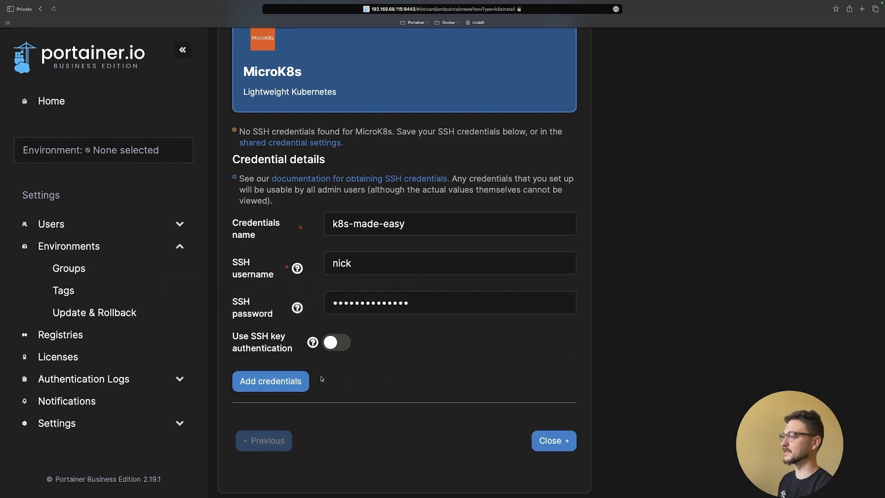
# - Save the SSH credentials and name the new MicroK8s cluster k8s-made-easy
pyautogui.click(266, 382)
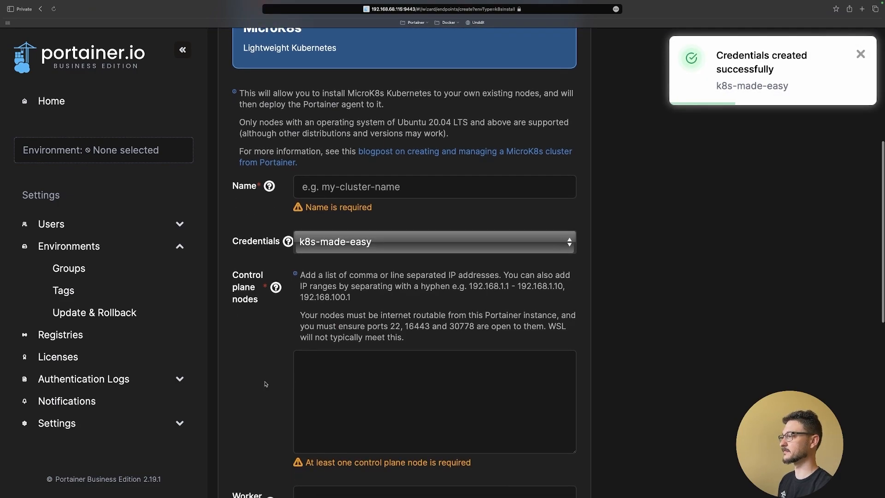
pyautogui.scroll(-1, 266, 384)
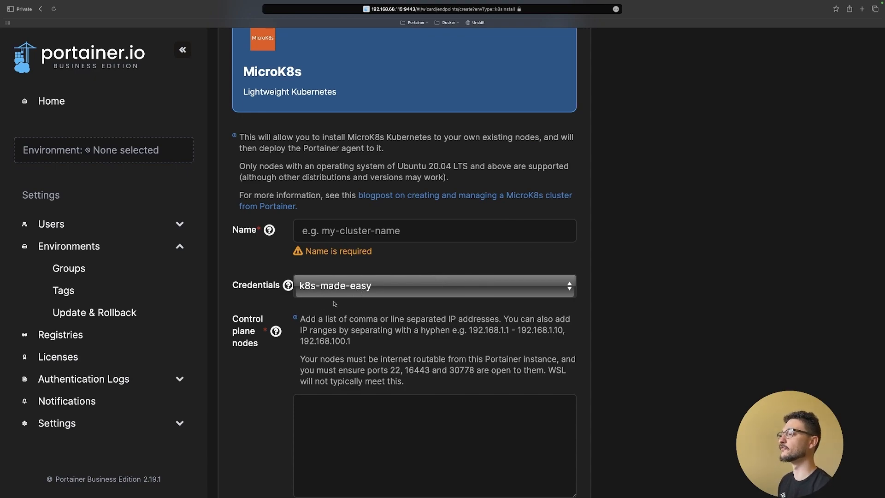
pyautogui.click(329, 236)
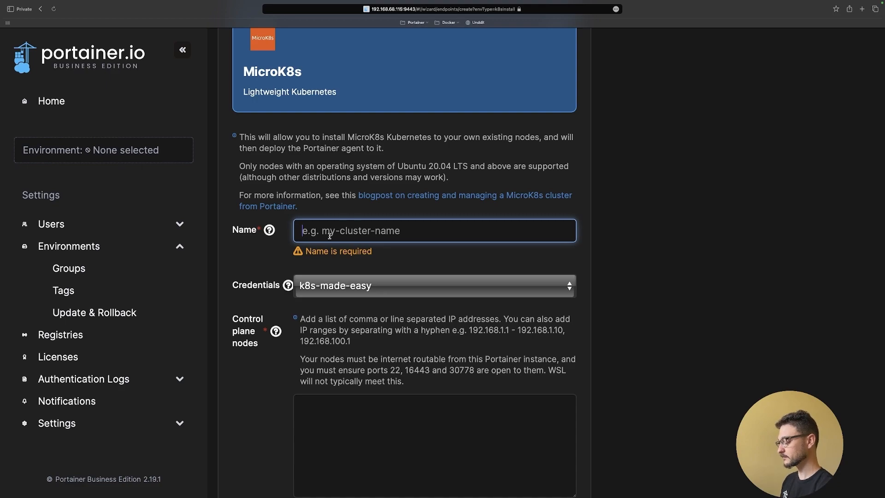
pyautogui.write('k8s-m')
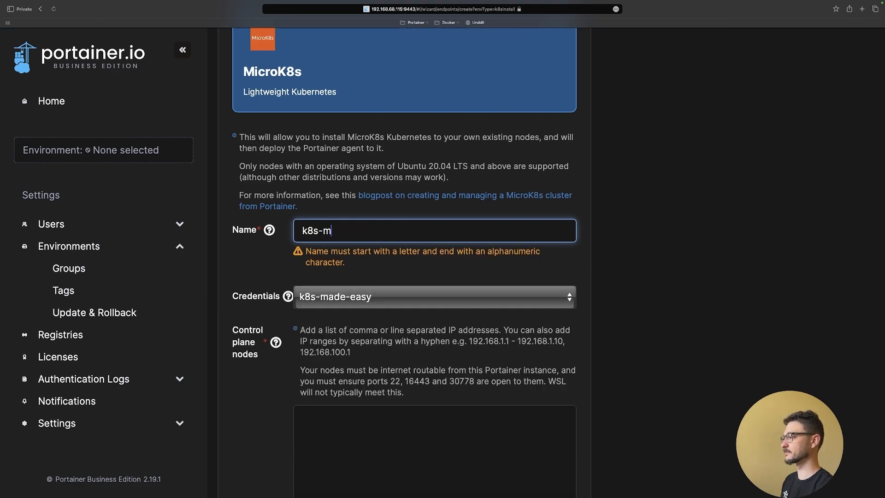
pyautogui.write('ade-easy')
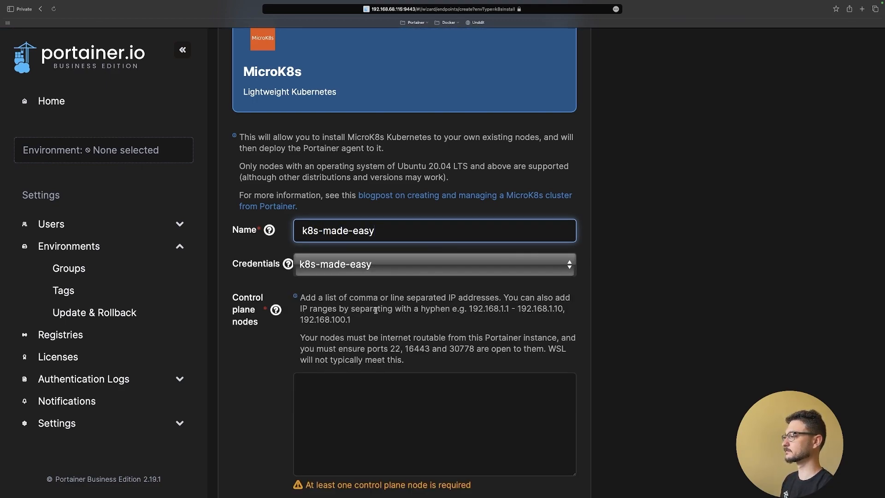
pyautogui.click(376, 311)
pyautogui.scroll(-1, 376, 311)
pyautogui.scroll(-1, 376, 311)
pyautogui.click(376, 311)
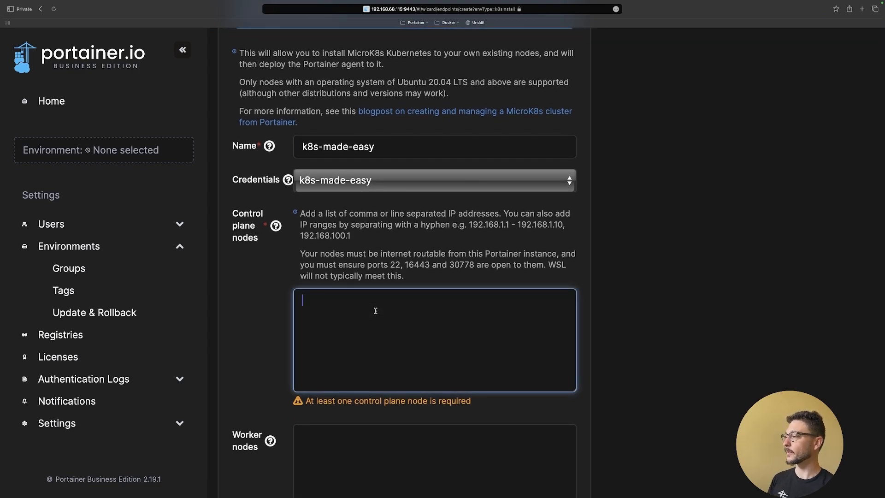
pyautogui.scroll(-1, 376, 311)
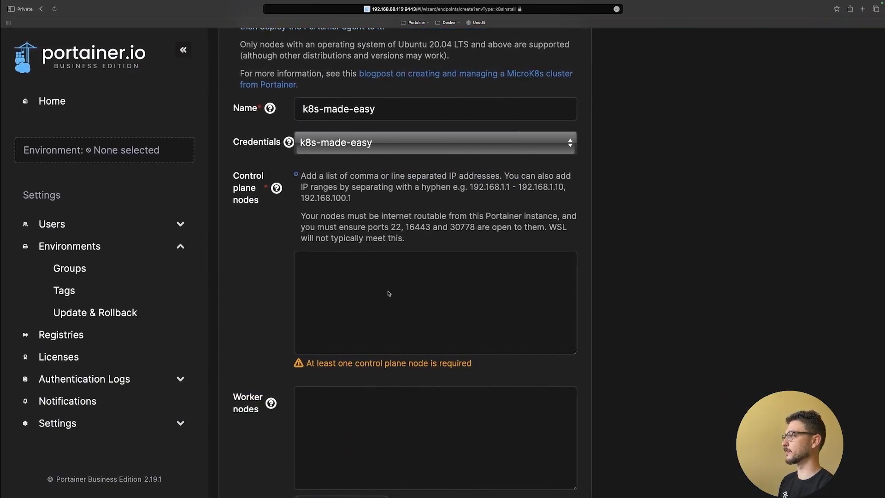
# - List control plane nodes 192.168.68.117, 192.168.68.118 and 192.168.68.122
pyautogui.click(388, 294)
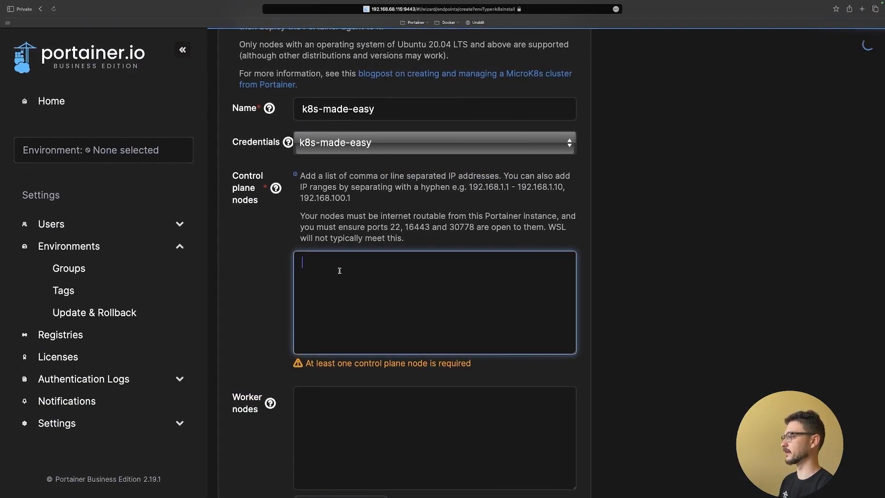
pyautogui.press('super+Tab')
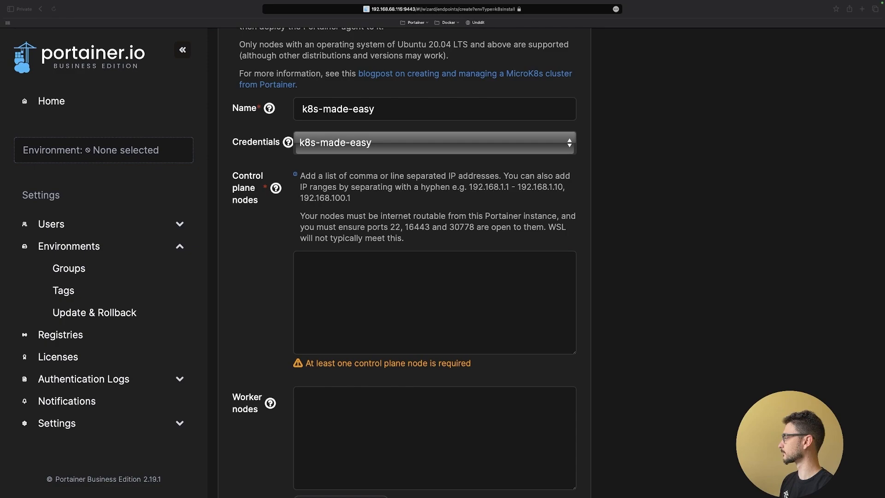
pyautogui.click(349, 292)
pyautogui.write('192.168.68.117')
pyautogui.write(',')
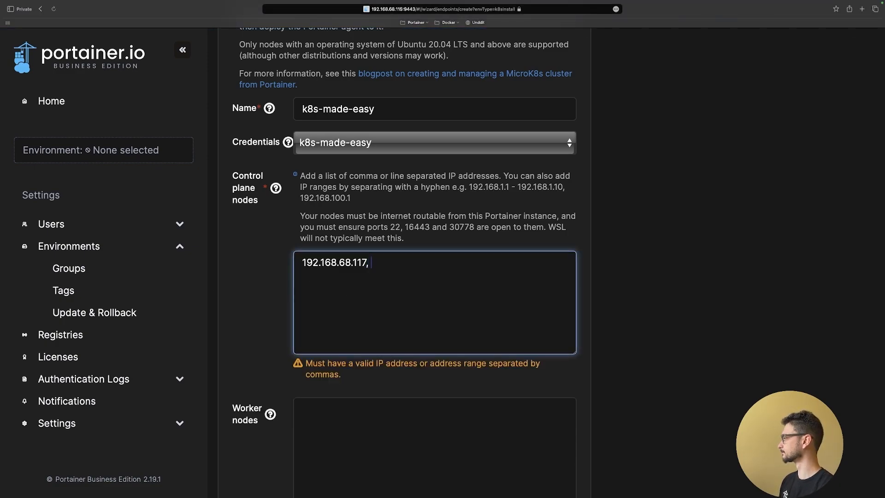
pyautogui.press('super+Tab')
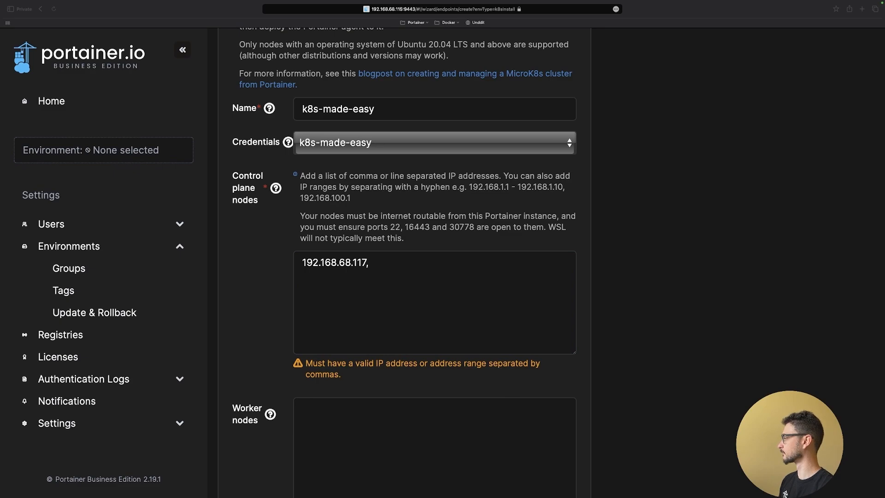
pyautogui.click(389, 280)
pyautogui.write('192.168.68.118')
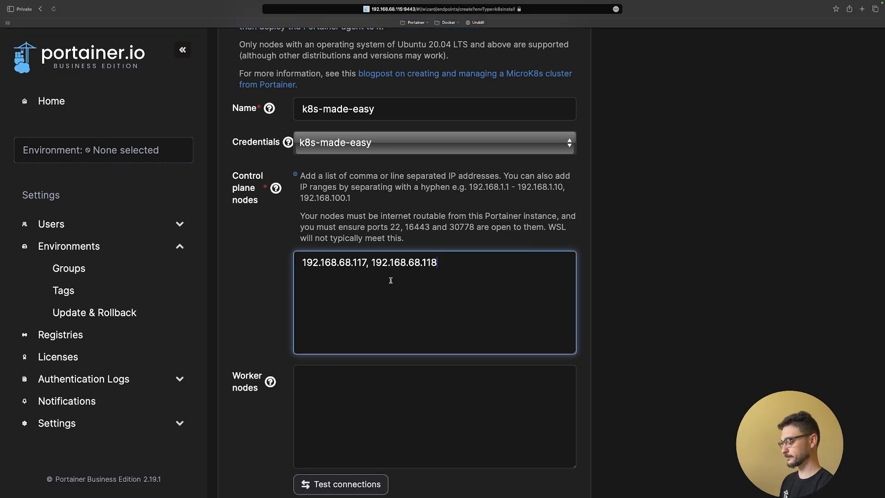
pyautogui.write(',')
pyautogui.press('super+Tab')
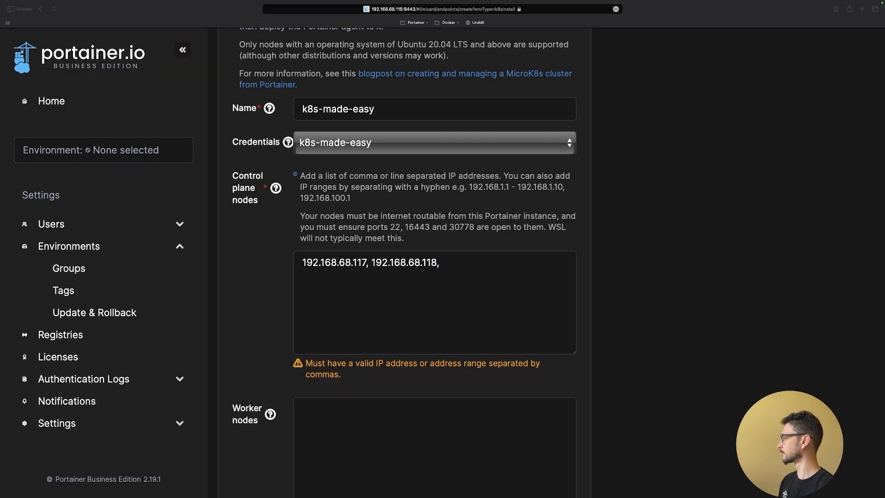
pyautogui.click(468, 282)
pyautogui.write('192.168.68.122')
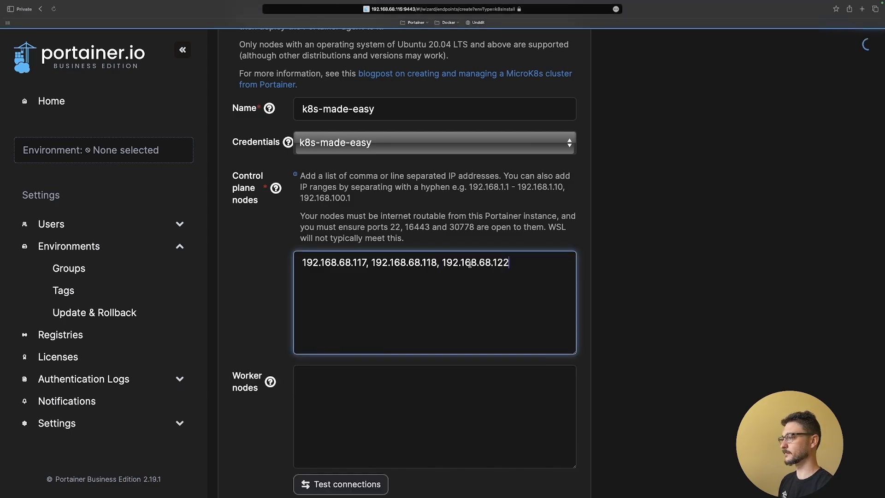
# - Check that all three control plane nodes are reachable
pyautogui.click(702, 358)
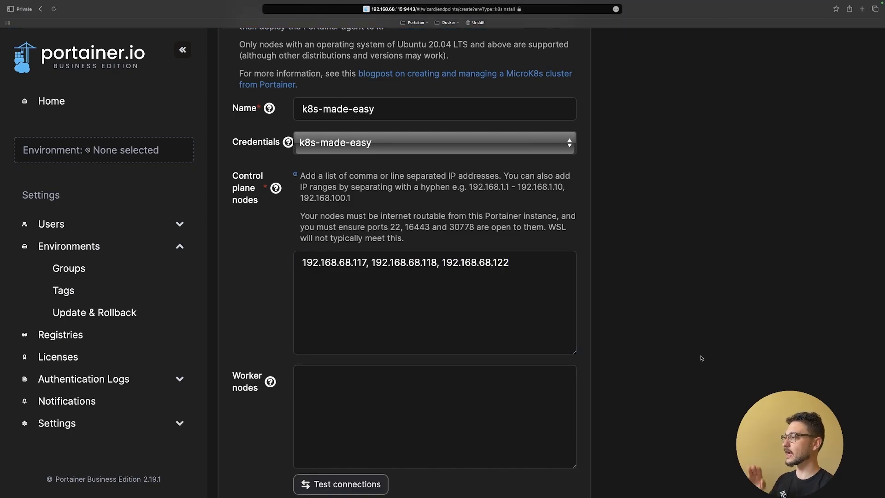
pyautogui.scroll(-3, 702, 358)
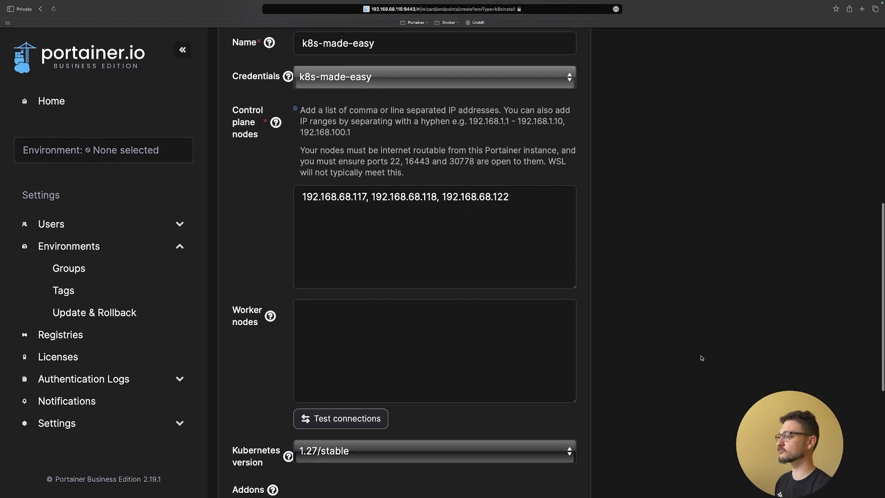
pyautogui.click(347, 416)
pyautogui.scroll(-1, 519, 418)
pyautogui.scroll(-3, 519, 418)
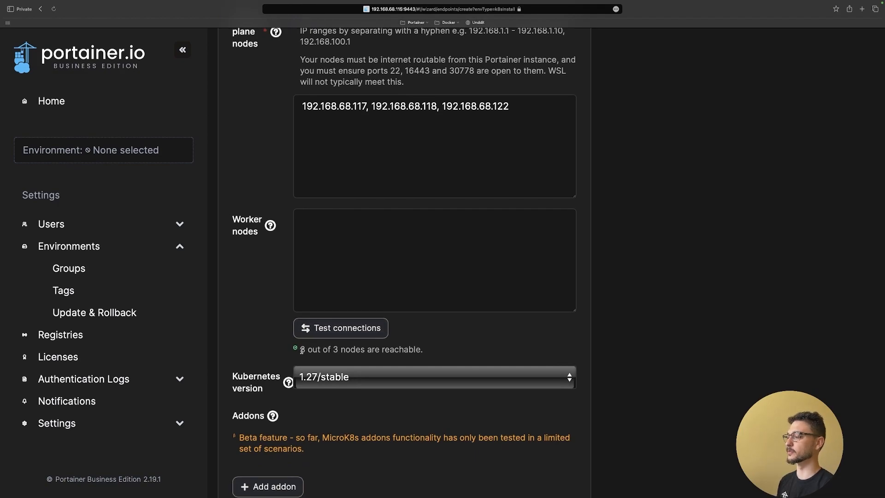
pyautogui.moveTo(300, 353); pyautogui.dragTo(426, 353)
pyautogui.click(438, 352)
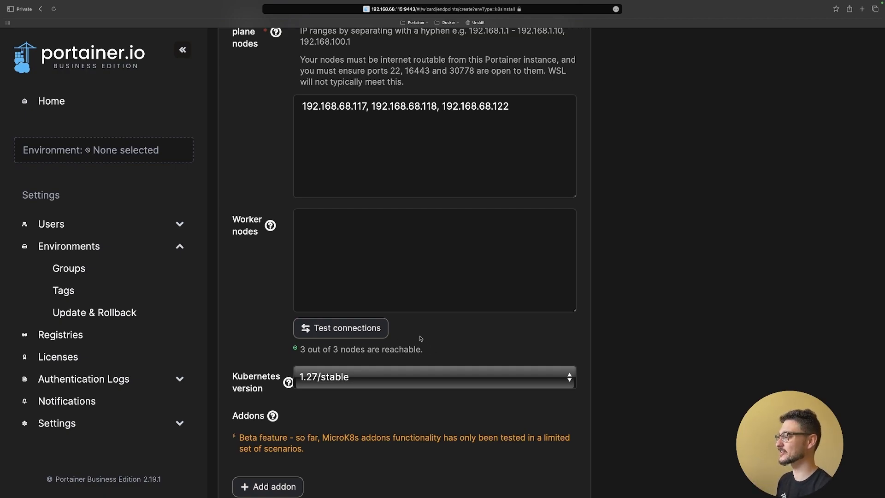
# - Review the Kubernetes versions and keep 1.27/stable
pyautogui.scroll(-3, 421, 338)
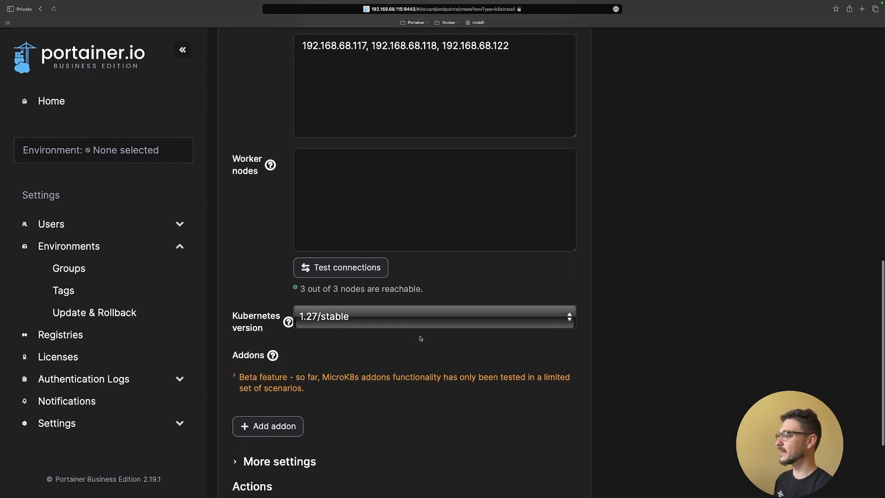
pyautogui.click(366, 321)
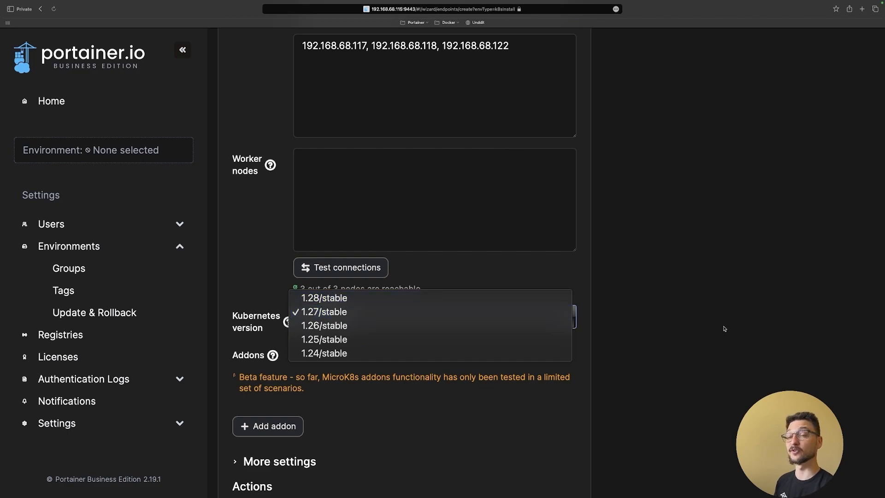
pyautogui.click(757, 358)
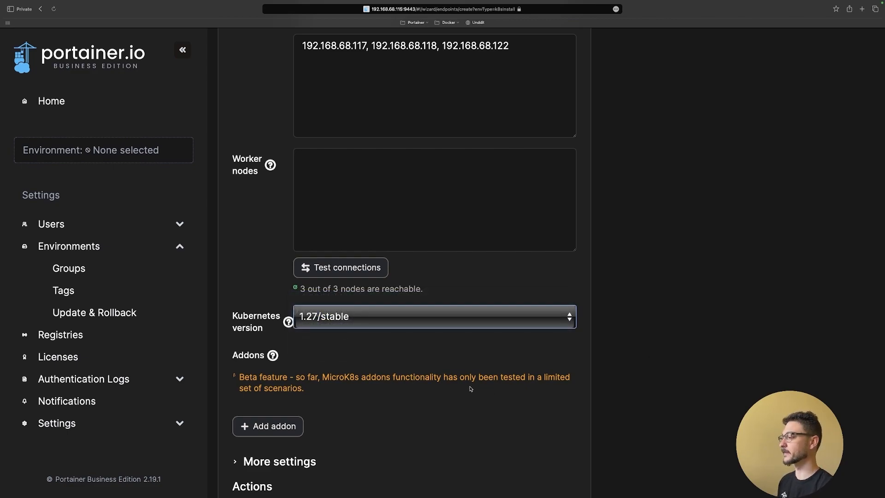
pyautogui.scroll(-3, 348, 395)
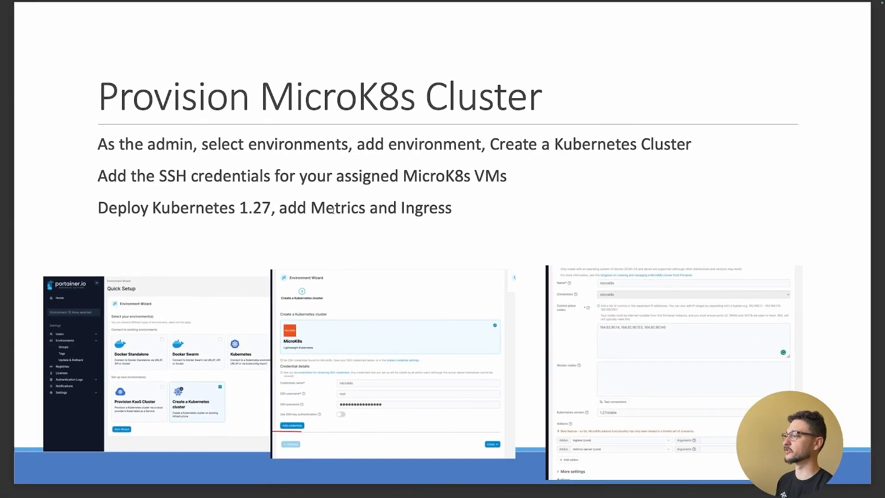
pyautogui.doubleClick(334, 210)
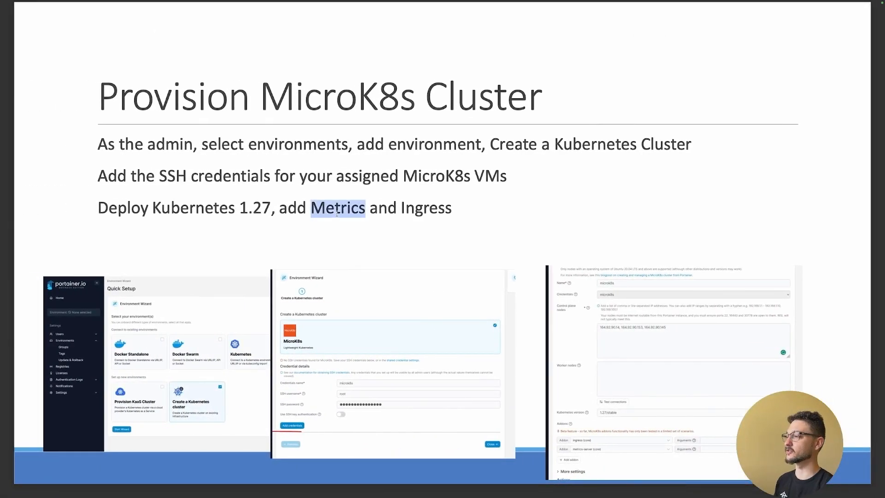
pyautogui.doubleClick(432, 212)
pyautogui.keyDown('shift'); pyautogui.click(89, 261); pyautogui.keyUp('shift')
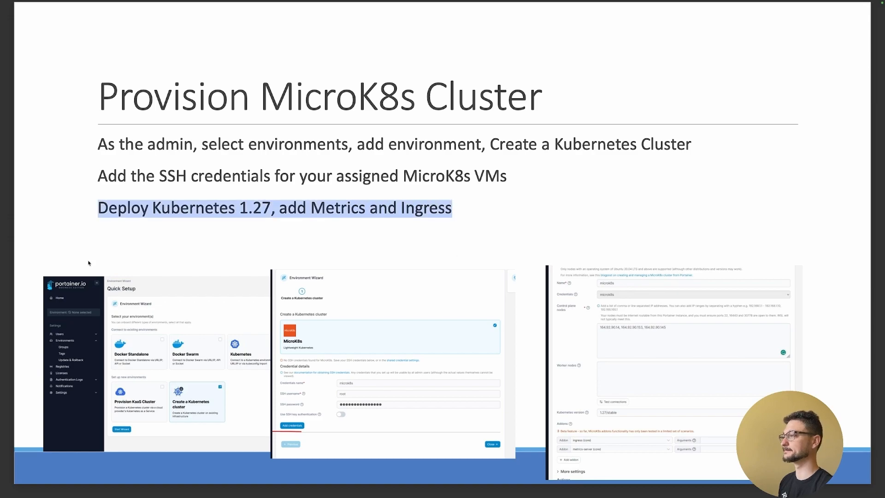
pyautogui.click(354, 296)
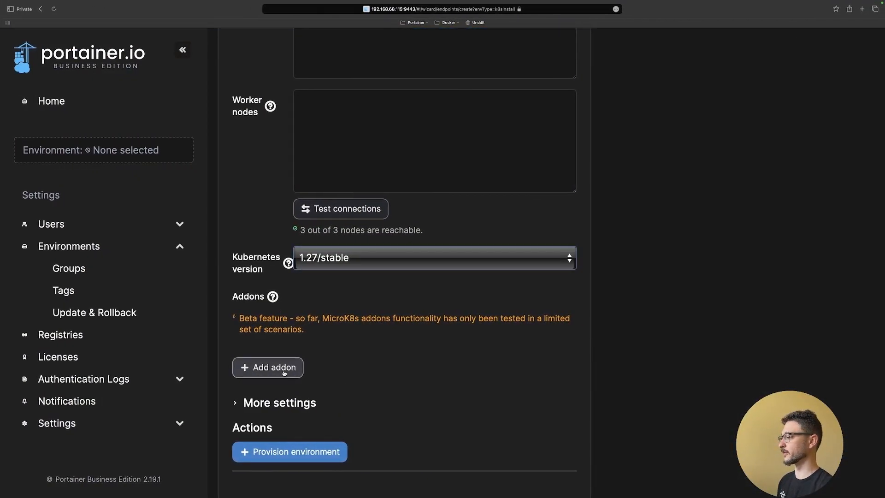
# - Add the ingress and metrics-server addons to the cluster
pyautogui.click(284, 374)
pyautogui.click(315, 357)
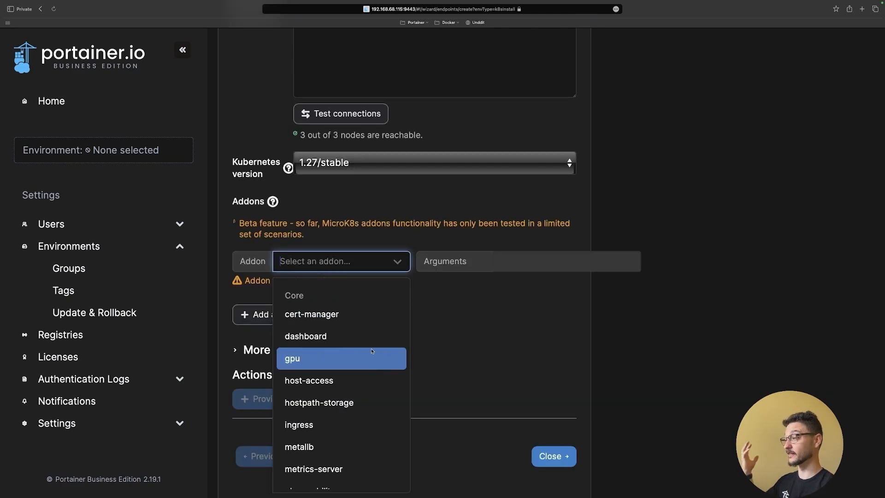
pyautogui.click(304, 429)
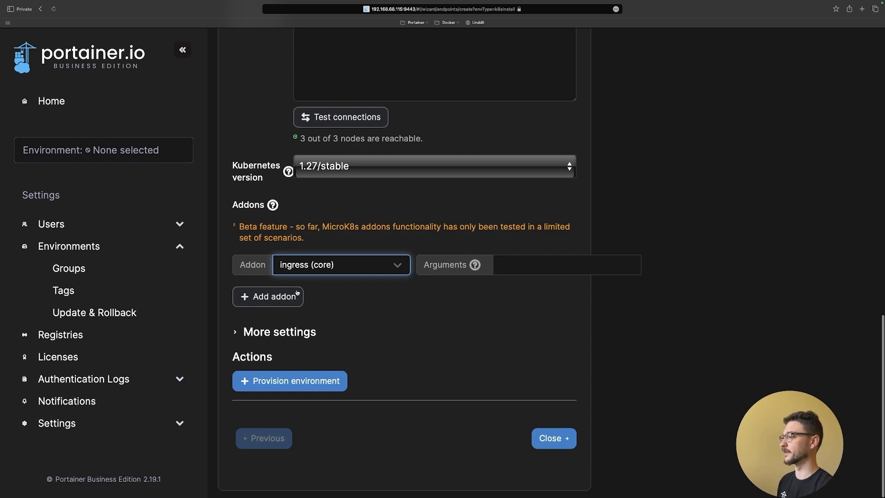
pyautogui.click(273, 294)
pyautogui.click(322, 291)
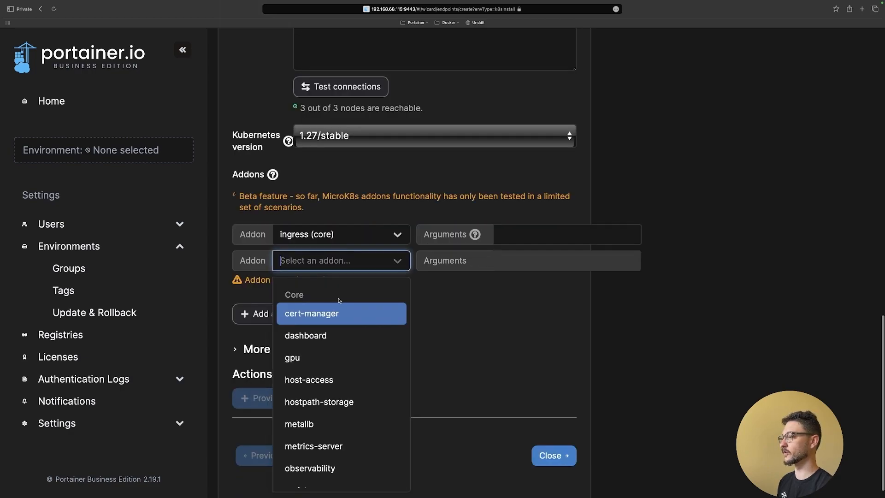
pyautogui.scroll(-2, 331, 381)
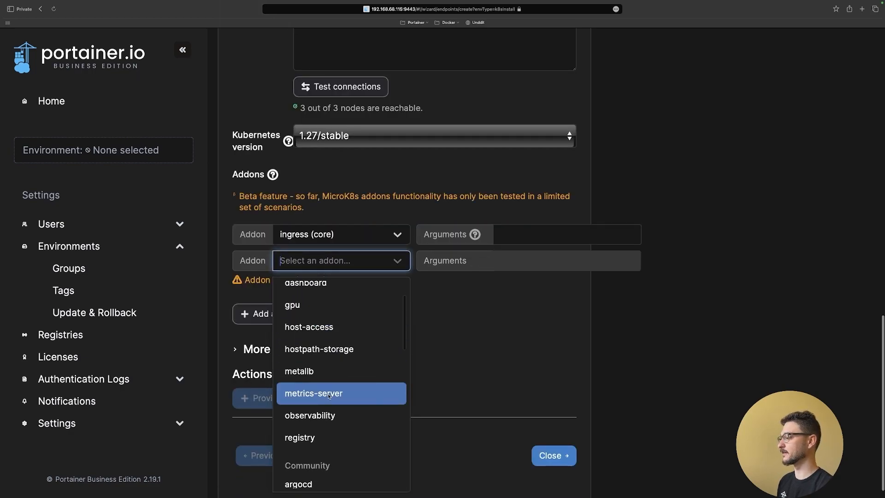
pyautogui.click(329, 396)
# - Provision the k8s-made-easy environment and return to the Environments list
pyautogui.press('super+minus')
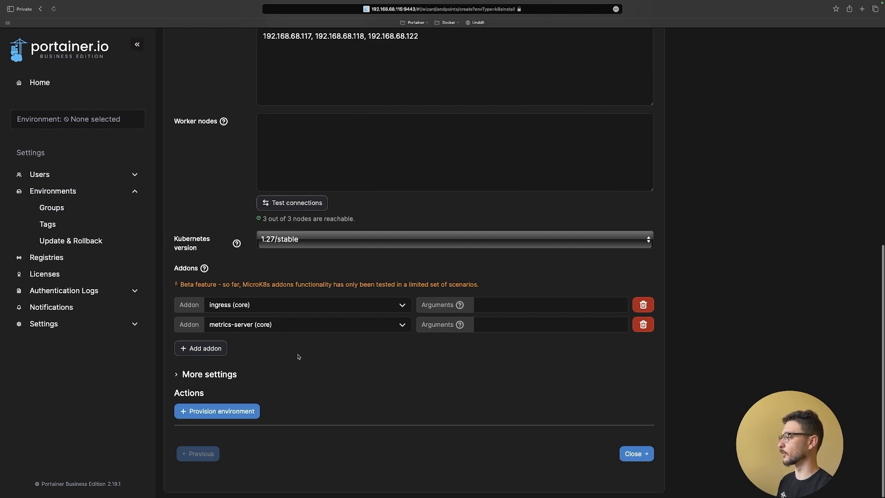
pyautogui.scroll(-1, 305, 362)
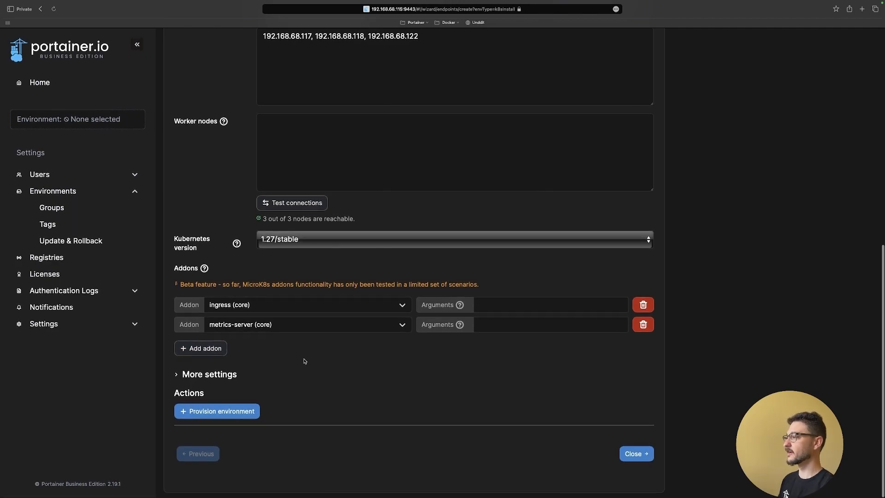
pyautogui.scroll(5, 305, 361)
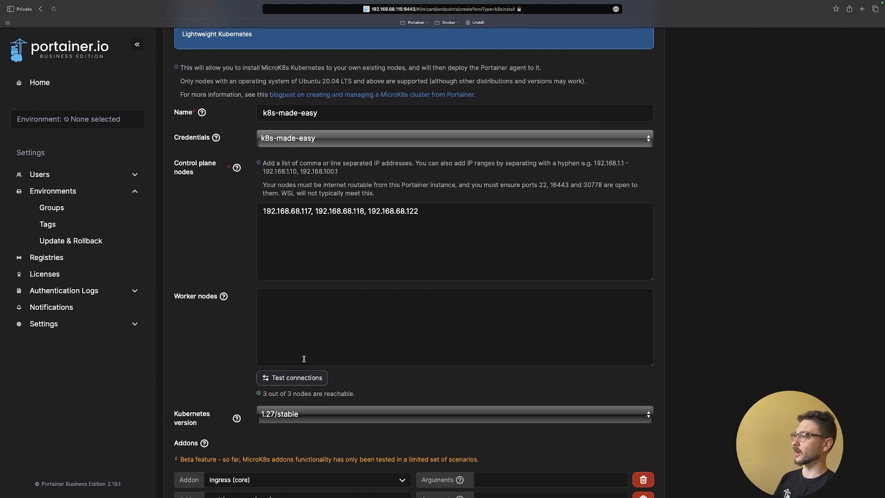
pyautogui.scroll(2, 304, 358)
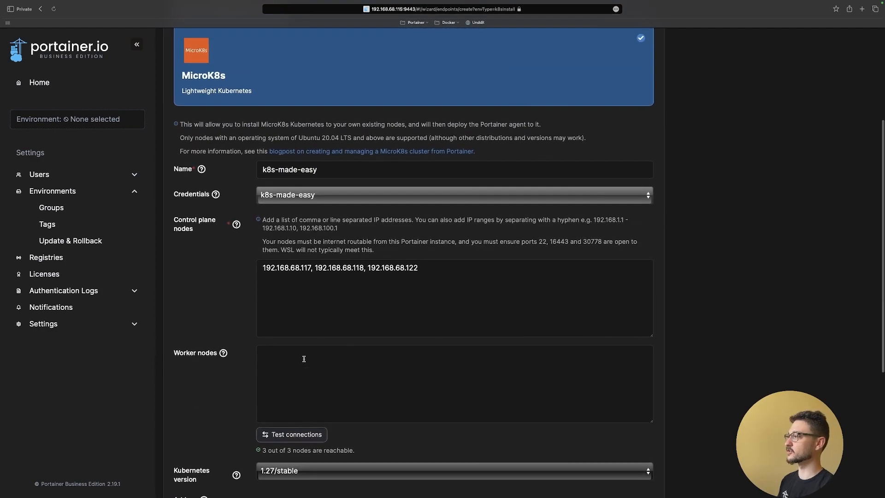
pyautogui.scroll(-5, 303, 359)
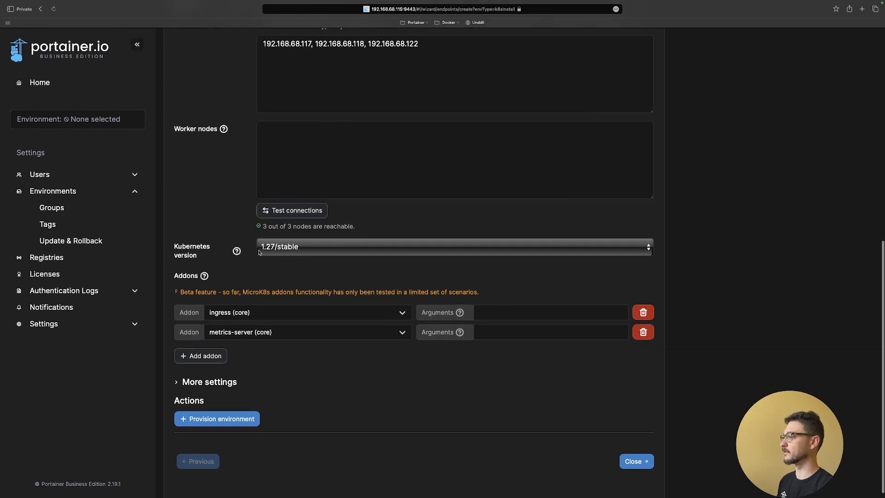
pyautogui.scroll(-1, 301, 342)
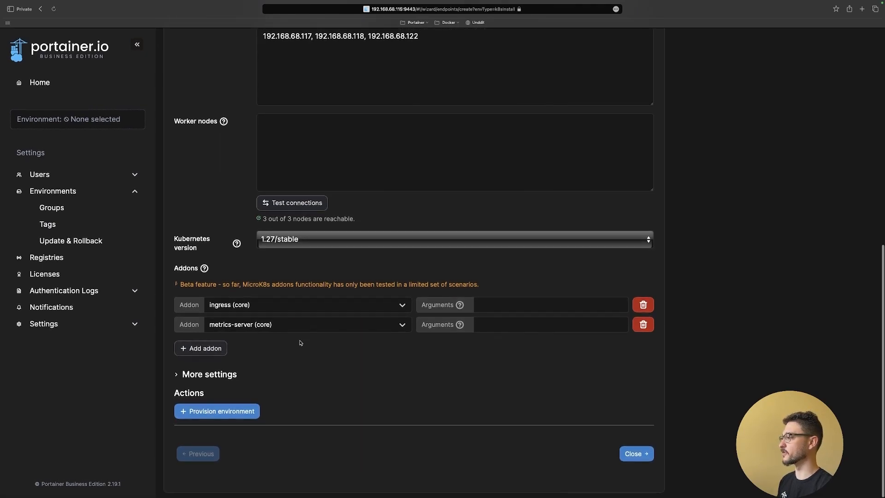
pyautogui.click(209, 411)
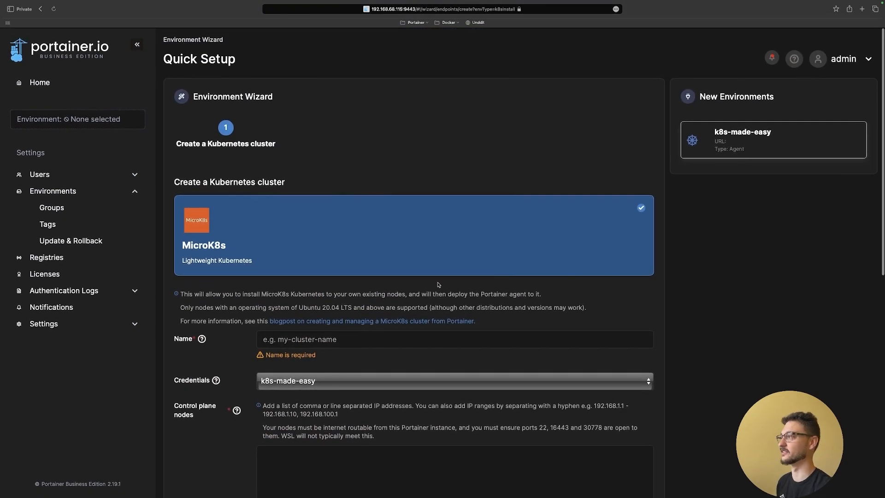
pyautogui.scroll(-10, 438, 284)
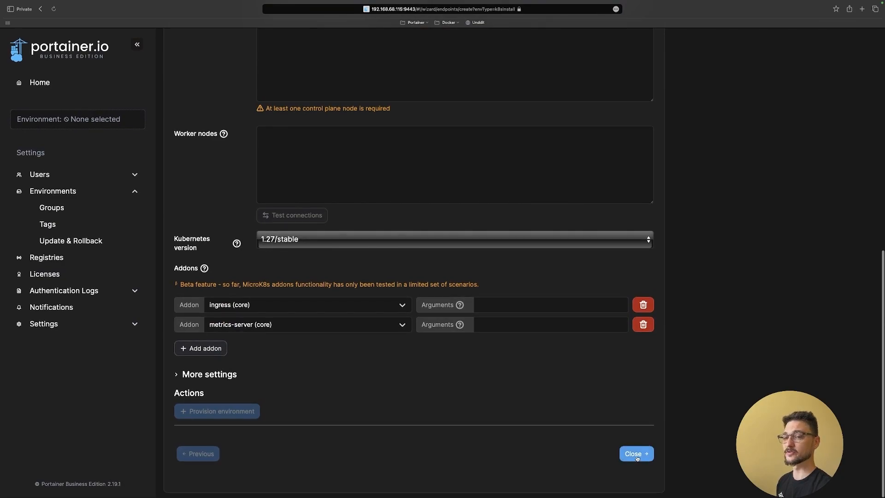
pyautogui.click(636, 454)
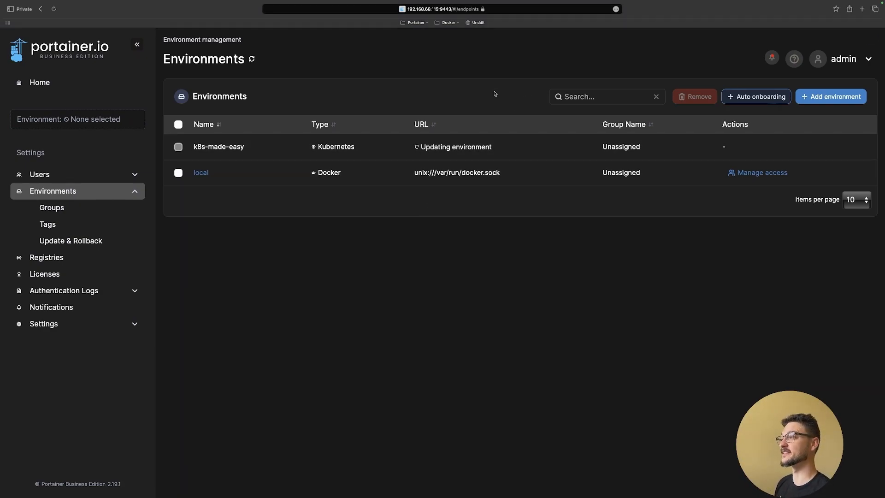
# - Highlight k8s-made-easy's 'Updating environment' status in the Environments list
pyautogui.moveTo(420, 149); pyautogui.dragTo(472, 149)
pyautogui.click(555, 358)
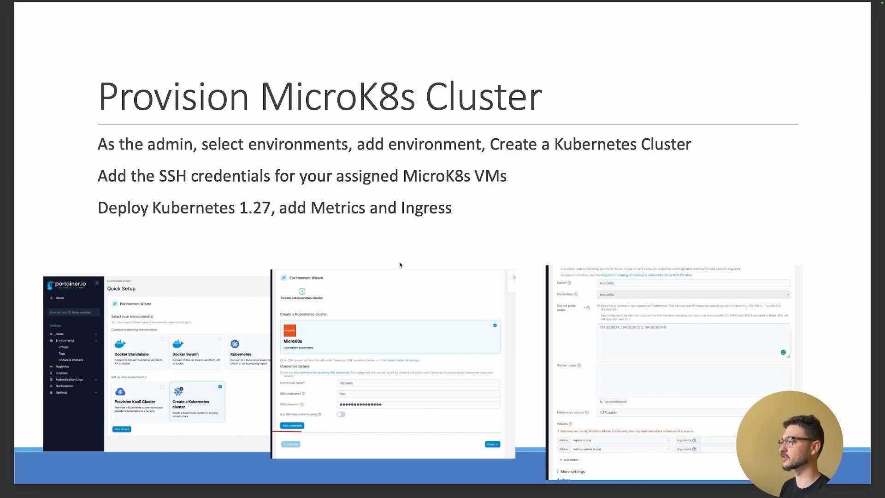
# - Advance the slides past provisioning to Configure the Cluster
pyautogui.press('Right')
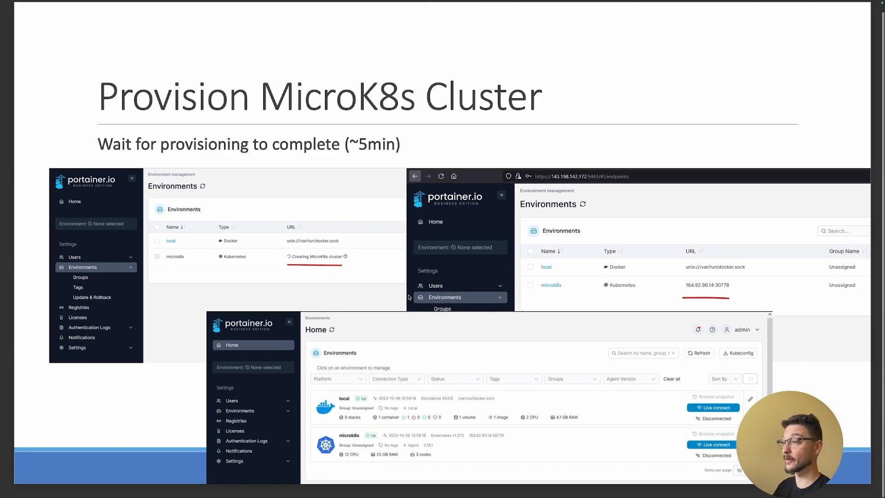
pyautogui.scroll(-5, 408, 298)
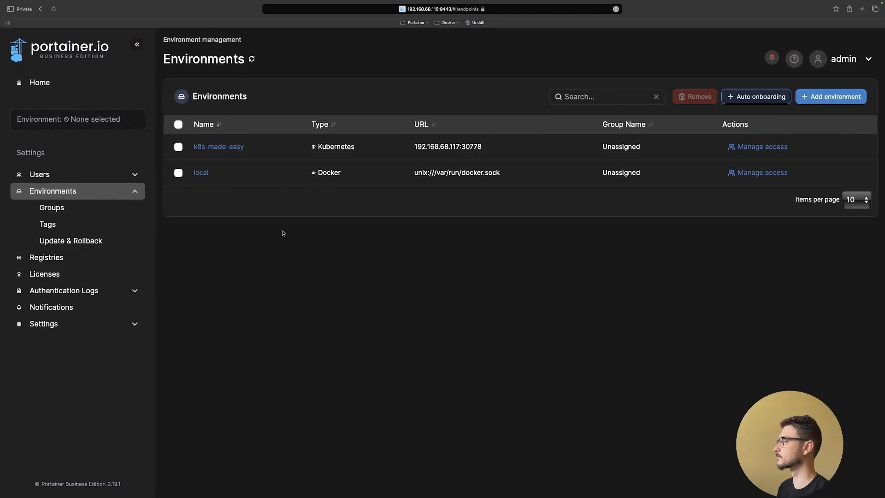
# - Open Cluster > Setup for the k8s-made-easy environment from the Home page
pyautogui.click(42, 83)
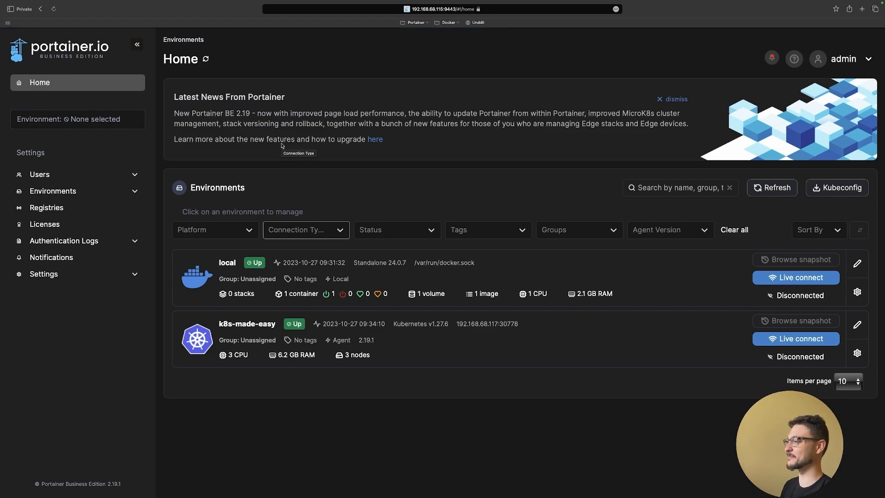
pyautogui.click(426, 349)
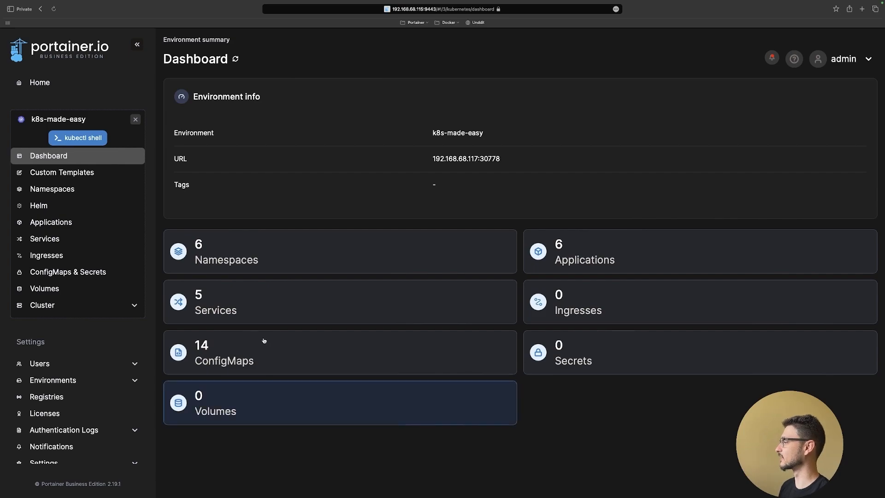
pyautogui.click(74, 310)
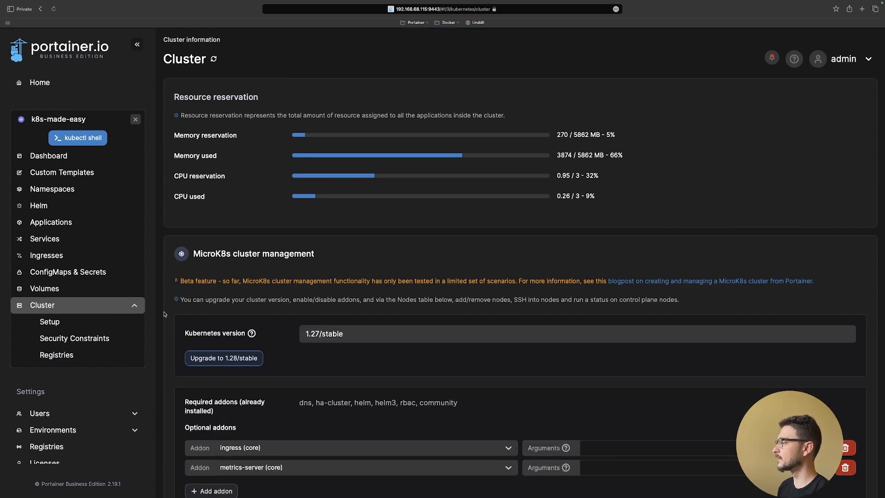
pyautogui.click(69, 322)
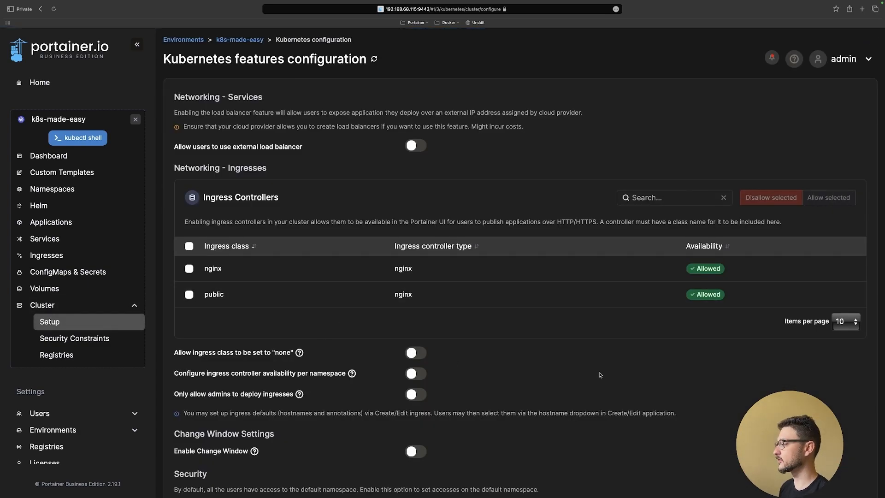
# - Restrict default namespace access and turn off resource over-commit
pyautogui.scroll(-5, 604, 378)
pyautogui.scroll(-5, 604, 379)
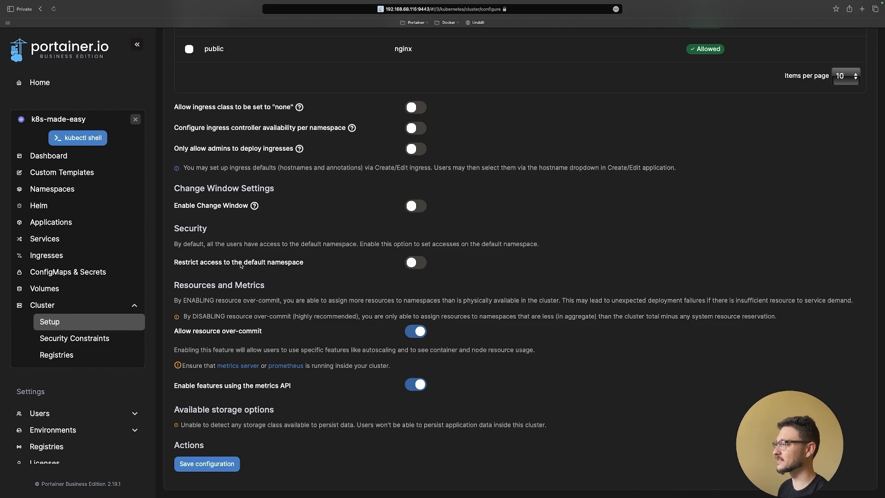
pyautogui.click(412, 263)
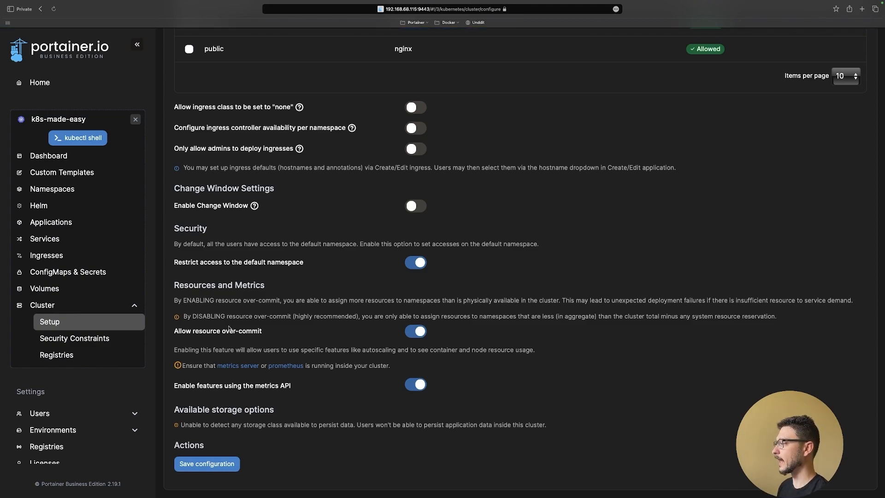
pyautogui.moveTo(176, 331); pyautogui.dragTo(252, 332)
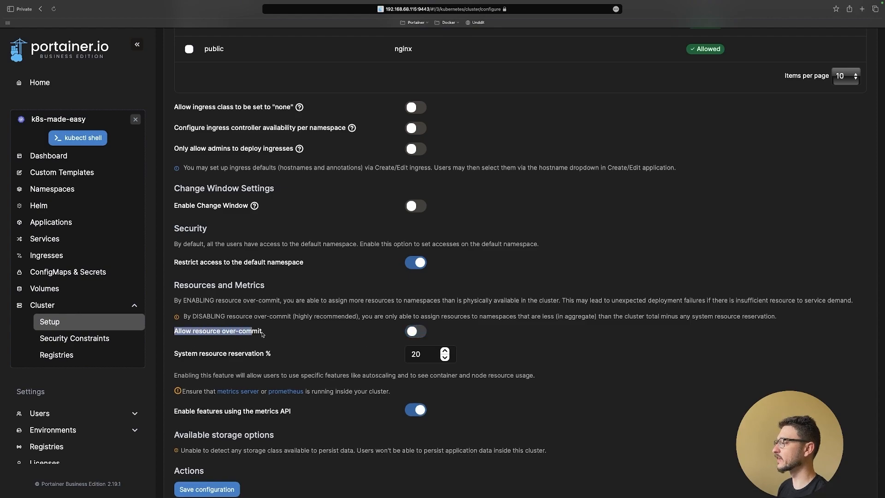
pyautogui.click(509, 352)
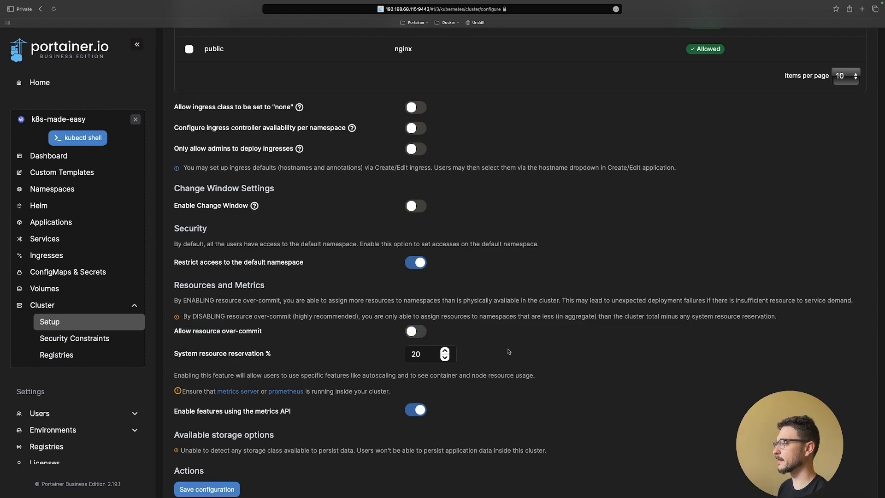
# - Change the reservation percentage from 20 to 10 and save the configuration
pyautogui.doubleClick(416, 351)
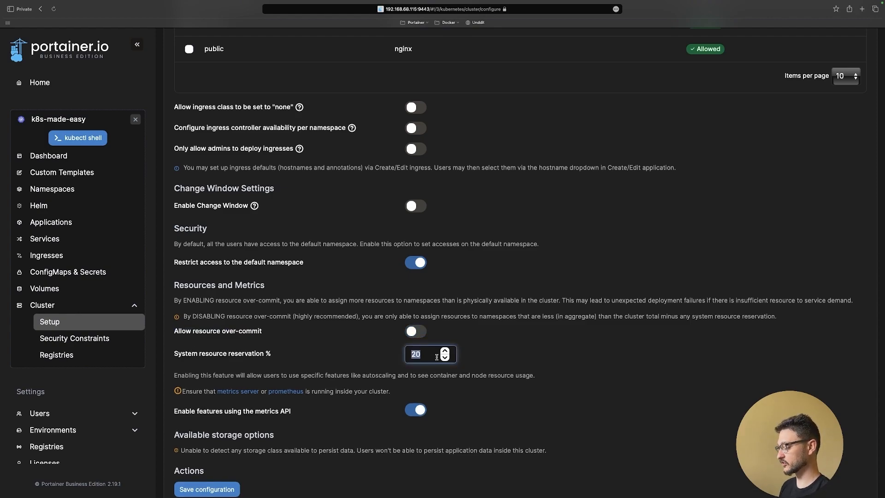
pyautogui.write('10')
pyautogui.click(592, 372)
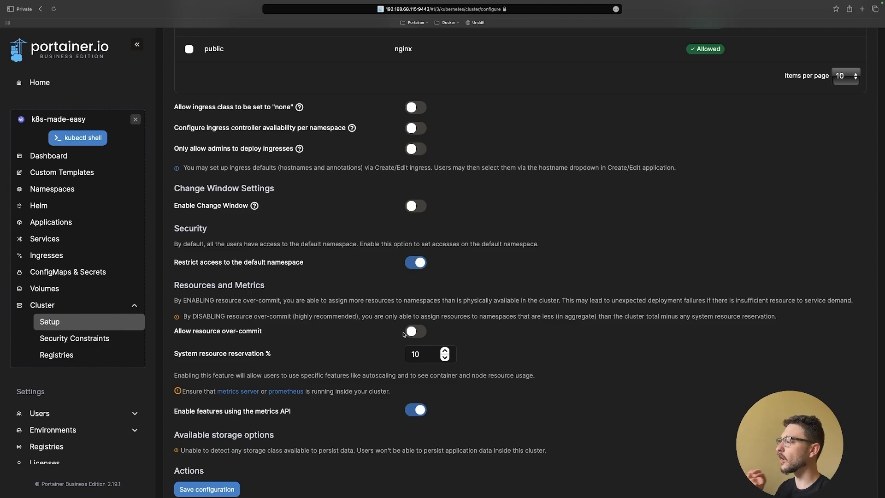
pyautogui.scroll(-1, 474, 362)
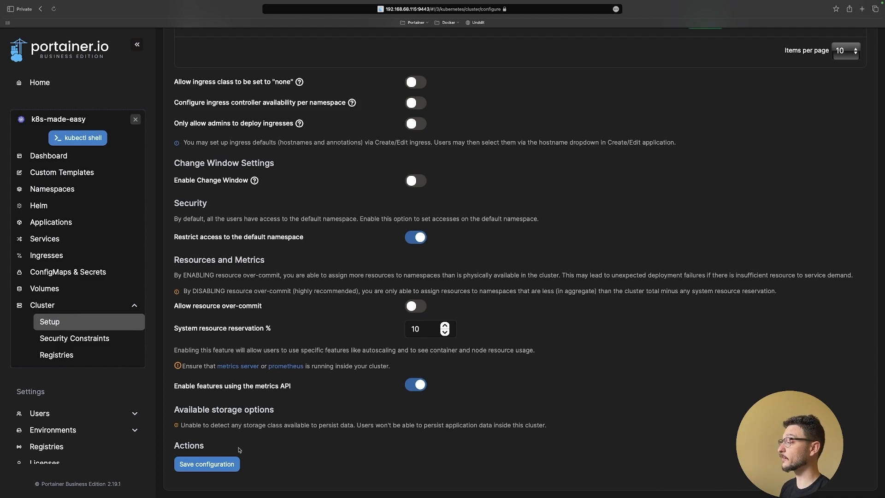
pyautogui.click(210, 465)
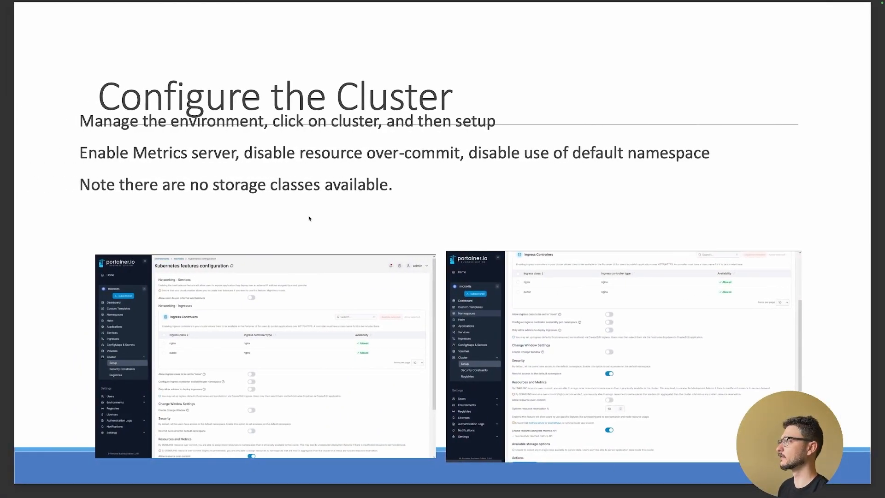
# - Advance to the 'Modify the cluster' slide
pyautogui.press('Right')
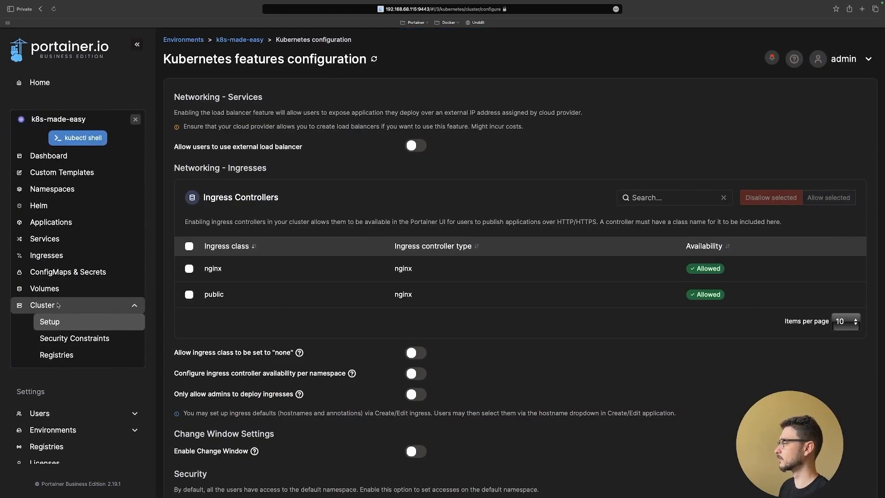
# - Add the hostpath-storage (core) addon to k8s-made-easy and confirm the update
pyautogui.click(58, 305)
pyautogui.scroll(-3, 454, 405)
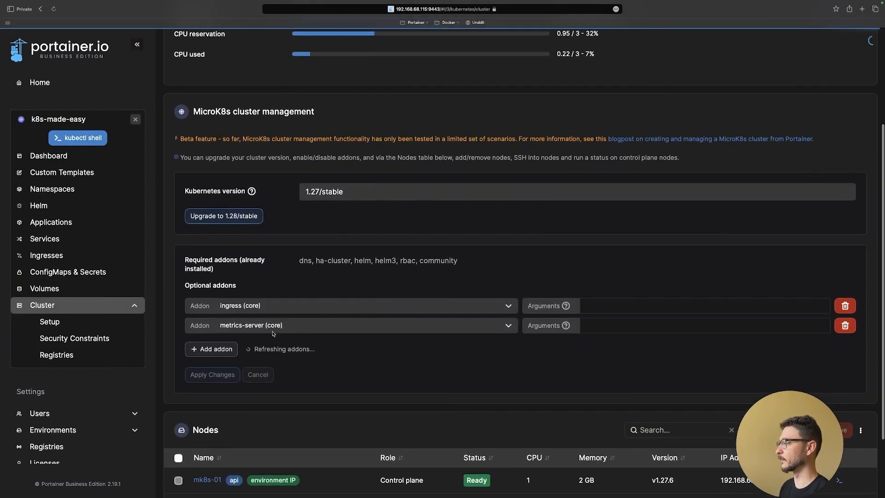
pyautogui.click(209, 351)
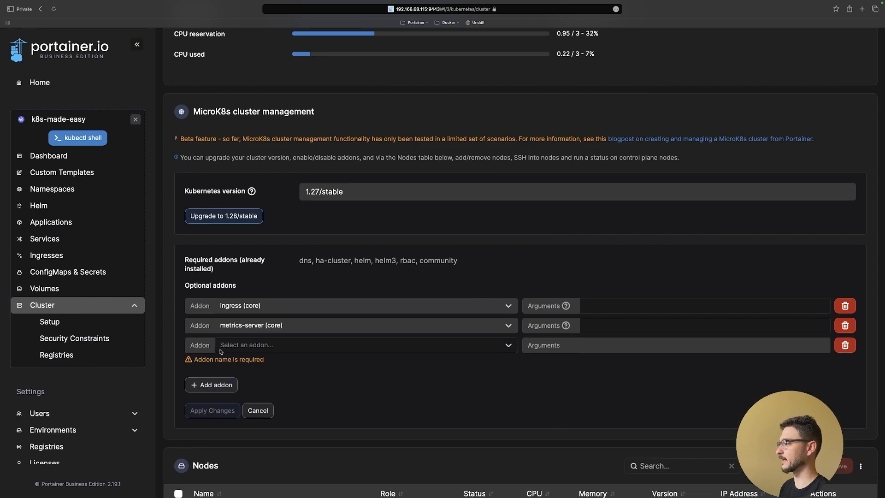
pyautogui.click(266, 349)
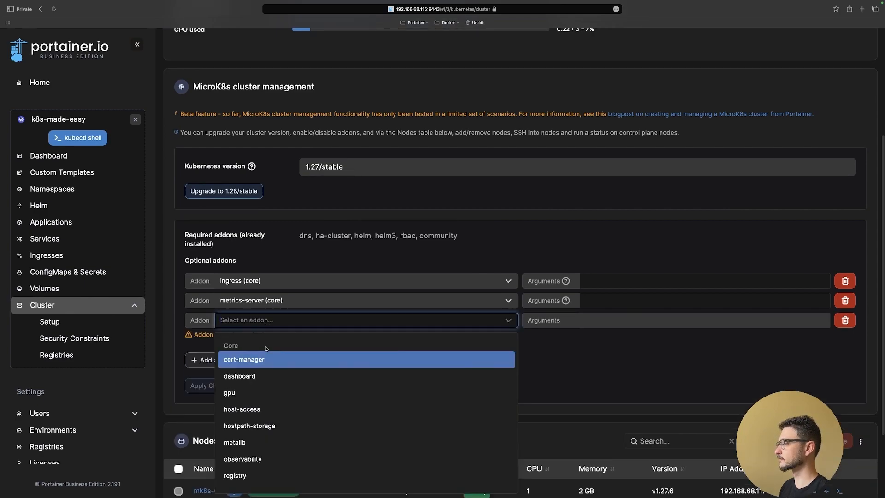
pyautogui.click(283, 430)
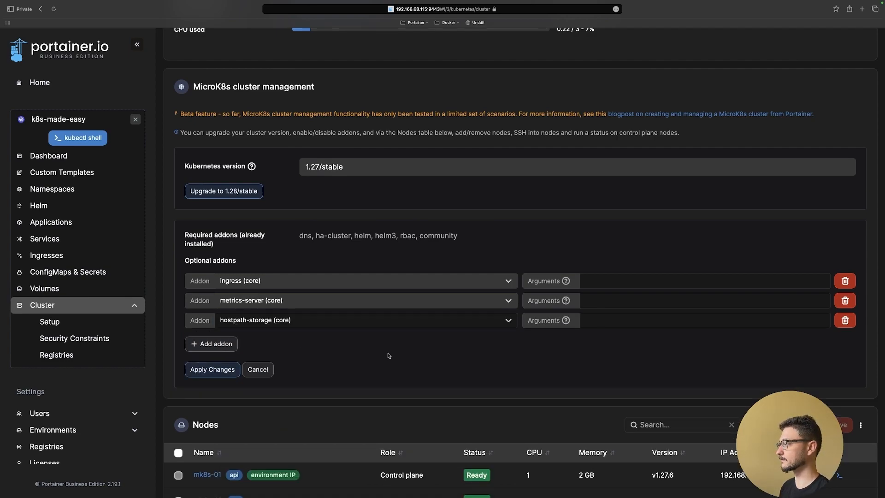
pyautogui.click(227, 372)
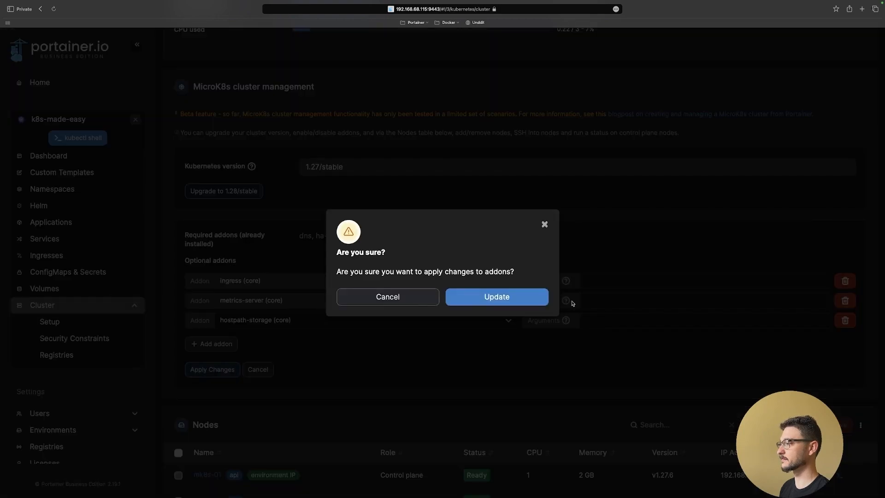
pyautogui.click(503, 299)
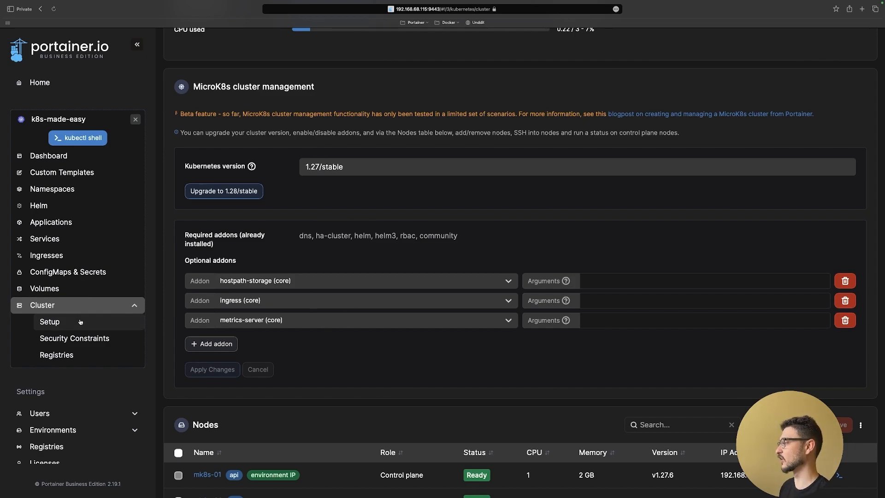
# - Turn on the microk8s-hostpath storage option in Cluster Setup and save the configuration
pyautogui.click(57, 323)
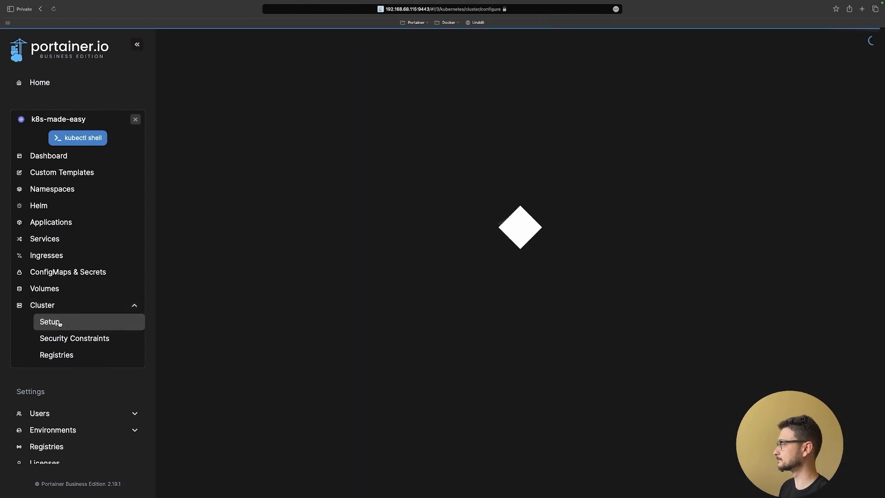
pyautogui.scroll(-8, 382, 339)
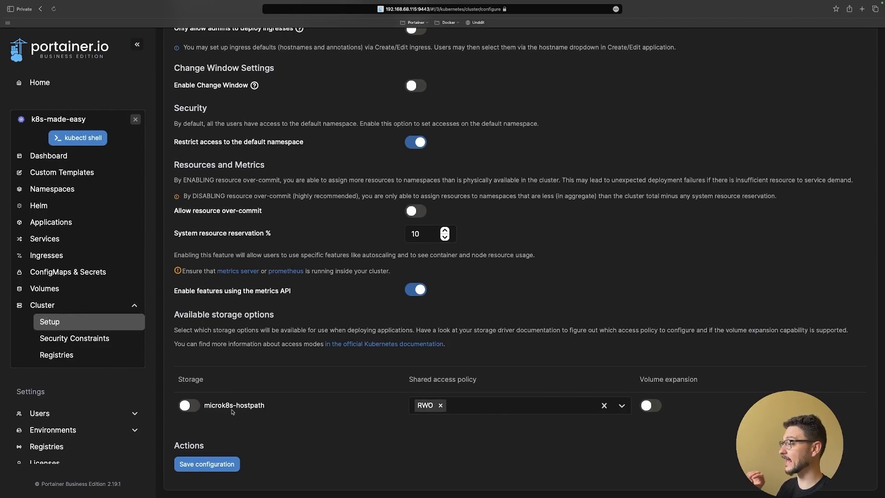
pyautogui.click(192, 409)
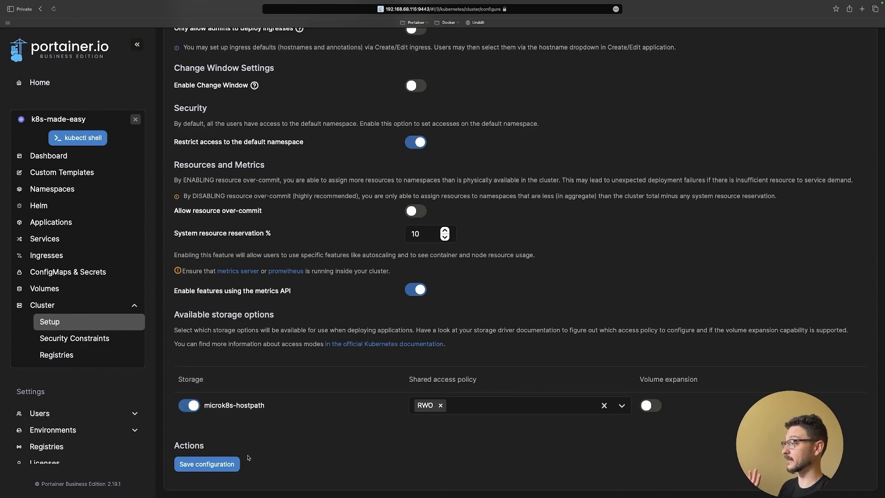
pyautogui.click(224, 465)
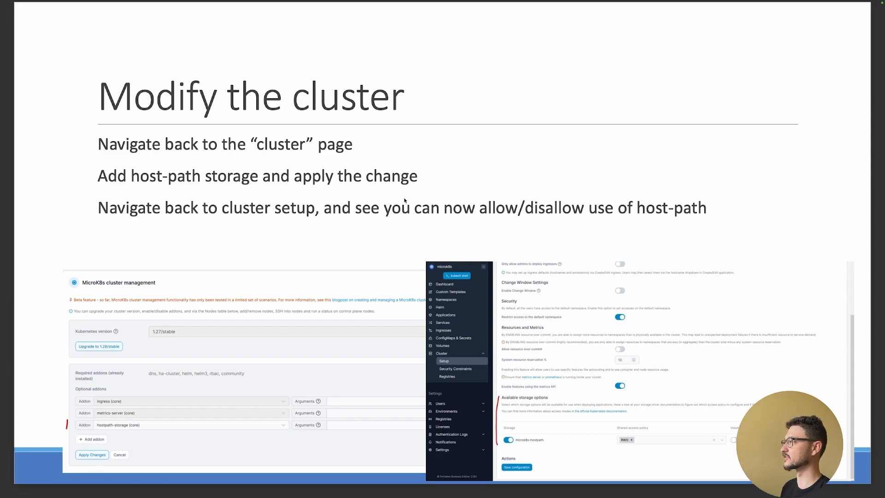
# - Advance to the 'Upgrade the Cluster' slide and return to the Portainer browser window
pyautogui.press('Right')
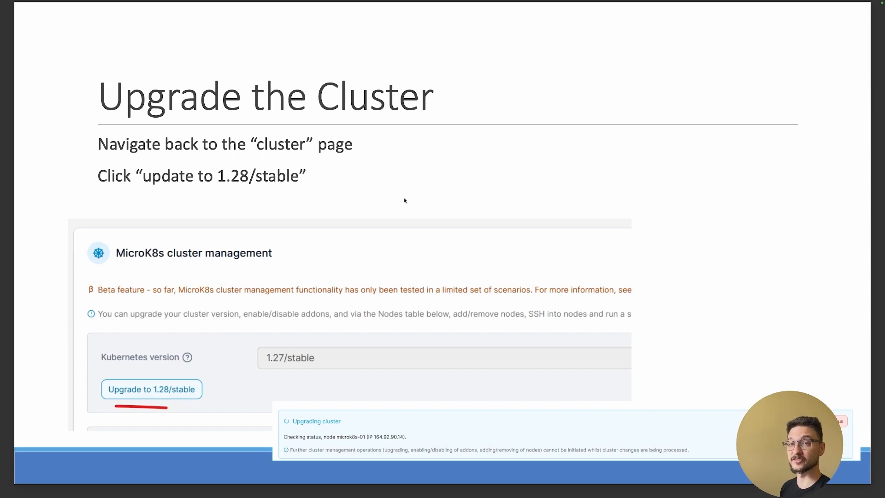
pyautogui.hotkey('ctrl', 'Right')
pyautogui.hotkey('ctrl', 'Right')
pyautogui.hotkey('ctrl', 'Right')
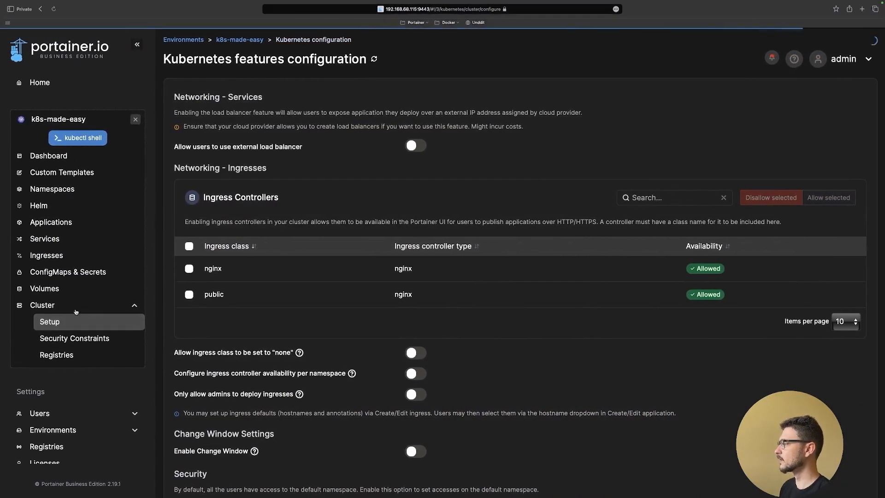
# - Start and confirm the MicroK8s upgrade from 1.27/stable to 1.28/stable on the Cluster page
pyautogui.click(42, 306)
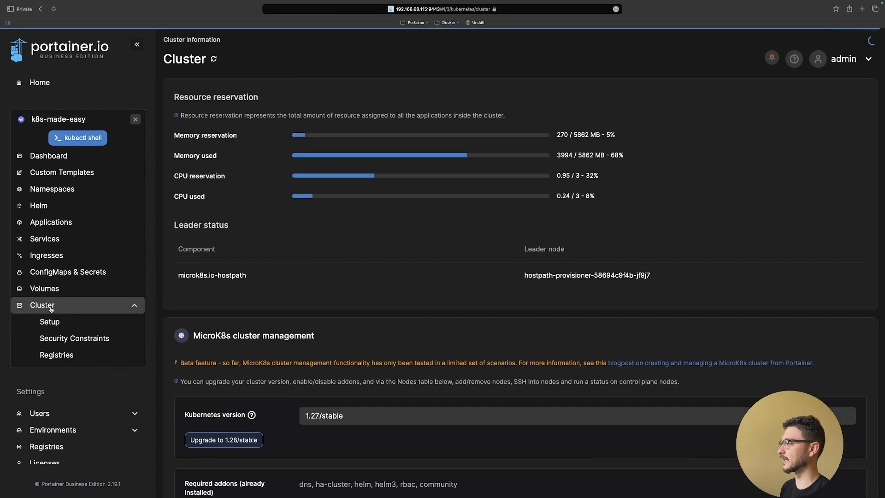
pyautogui.scroll(-1, 322, 314)
pyautogui.scroll(1, 323, 314)
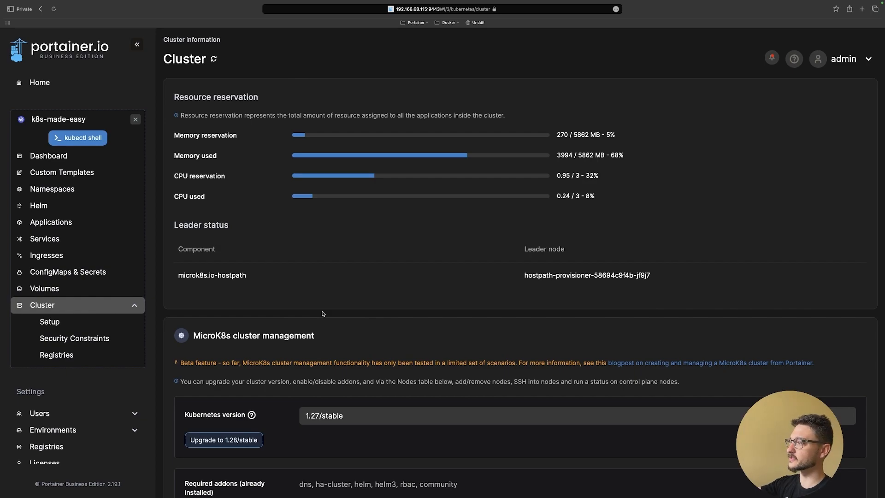
pyautogui.scroll(-2, 322, 314)
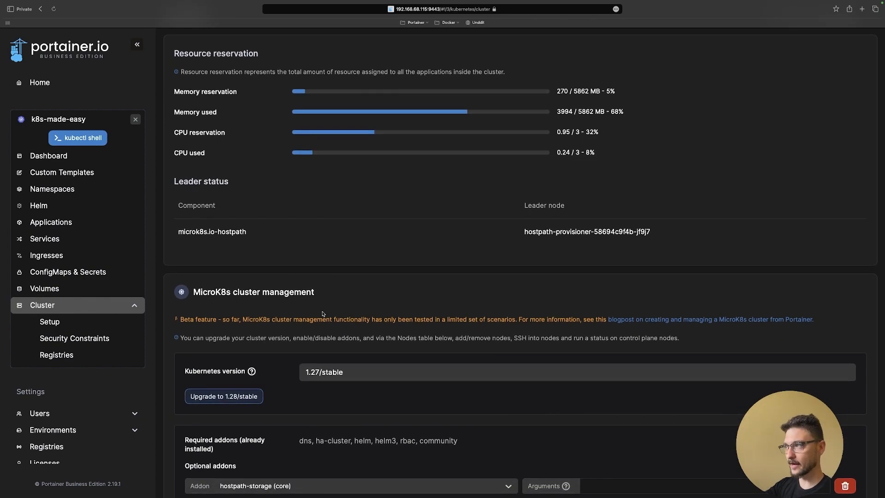
pyautogui.scroll(-6, 323, 314)
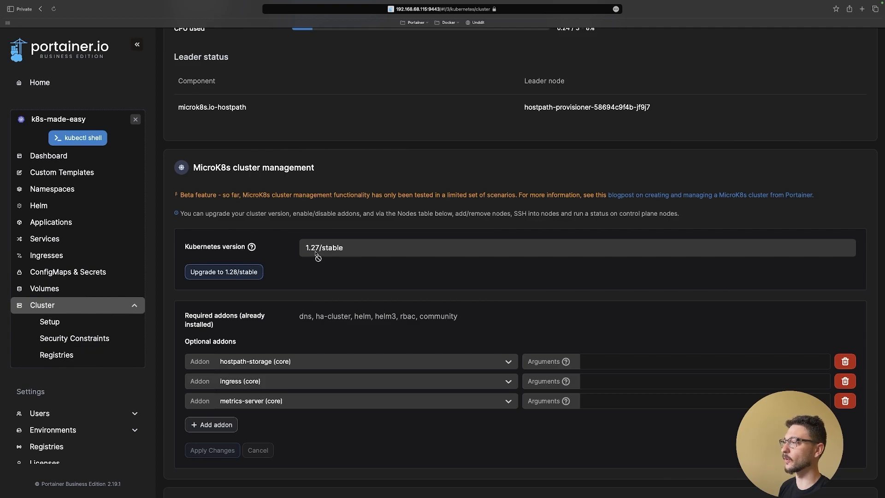
pyautogui.scroll(-1, 302, 276)
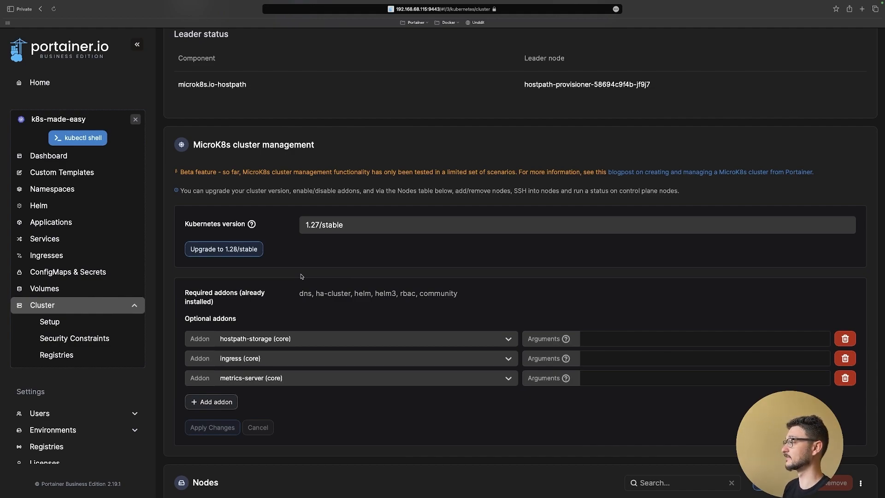
pyautogui.click(239, 249)
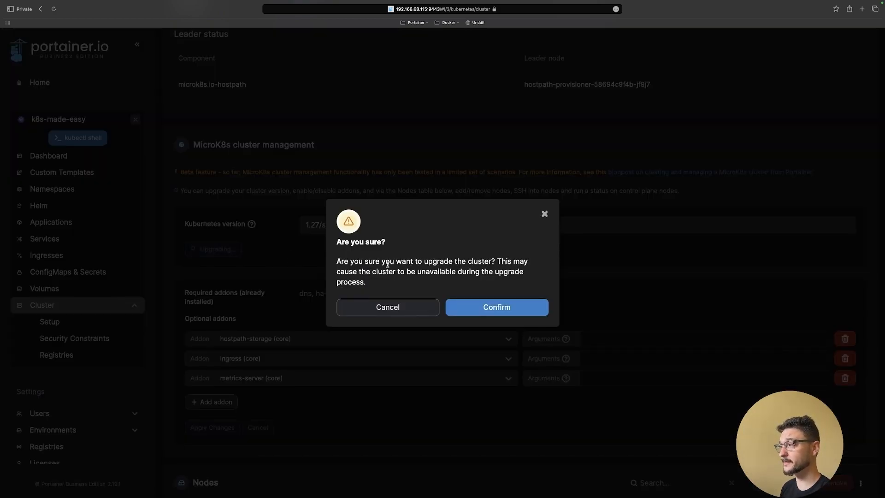
pyautogui.click(518, 313)
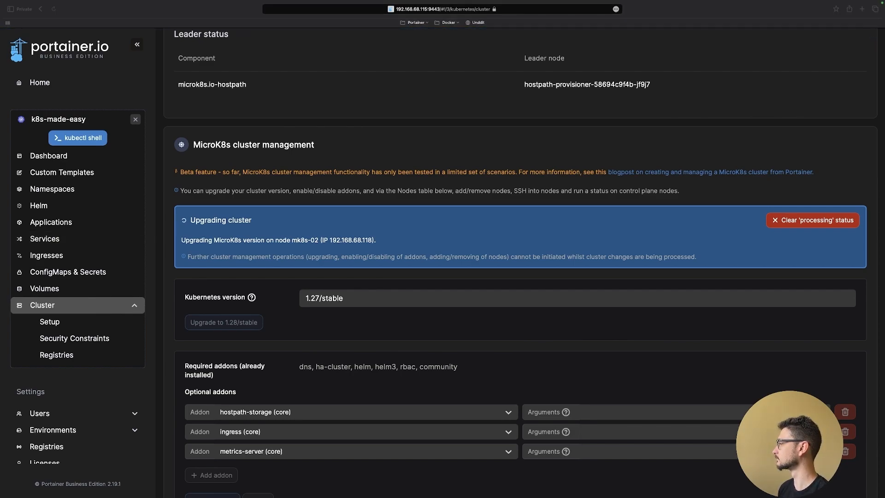
# - Highlight parts of the node-draining upgrade status message while the upgrade runs
pyautogui.click(441, 139)
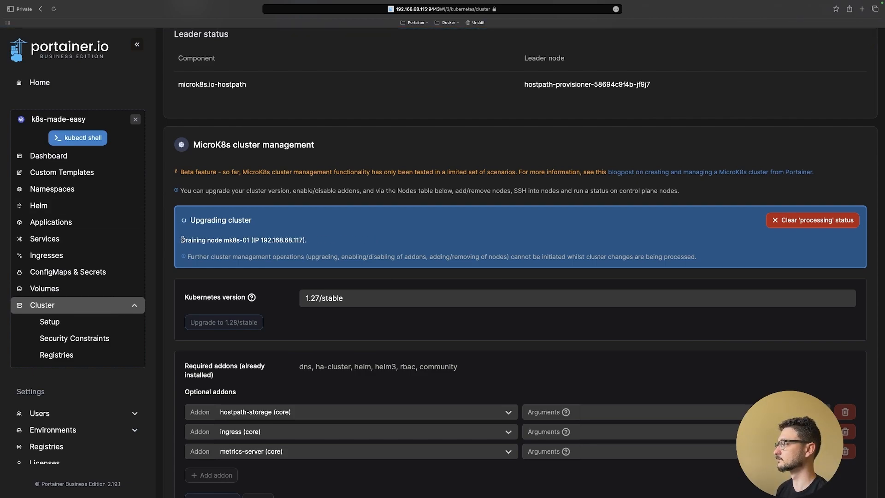
pyautogui.tripleClick(183, 240)
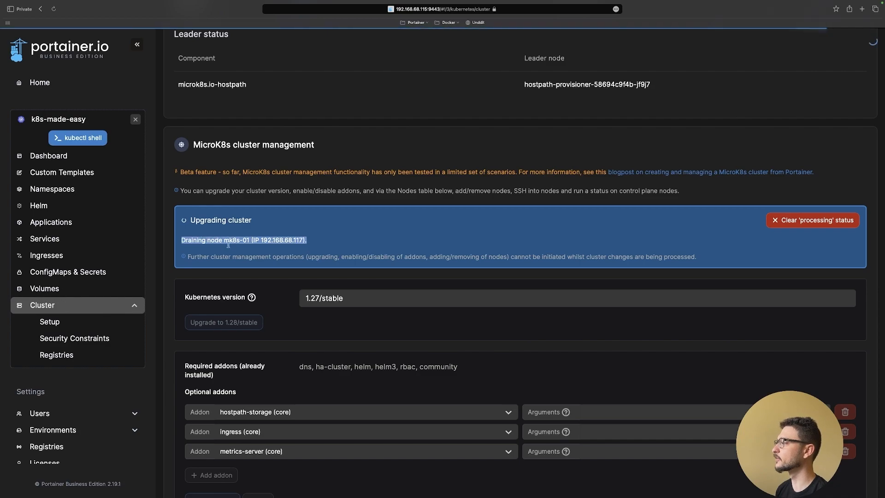
pyautogui.click(236, 236)
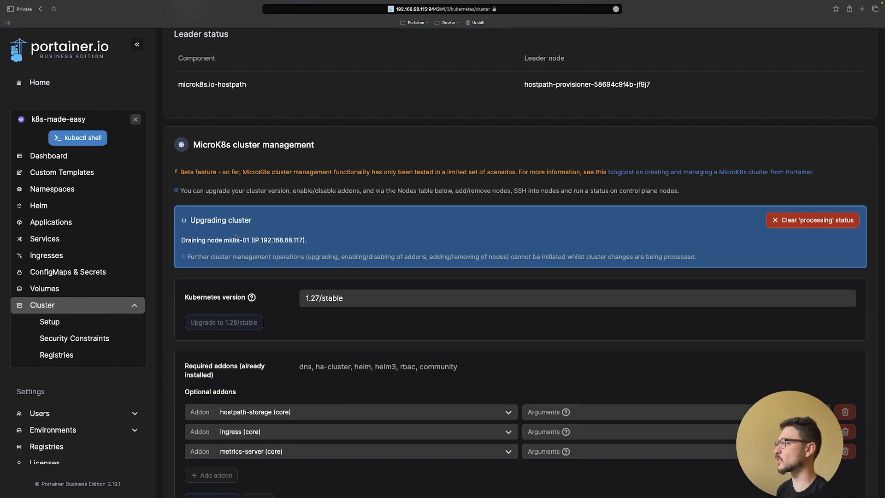
pyautogui.moveTo(180, 240); pyautogui.dragTo(243, 240)
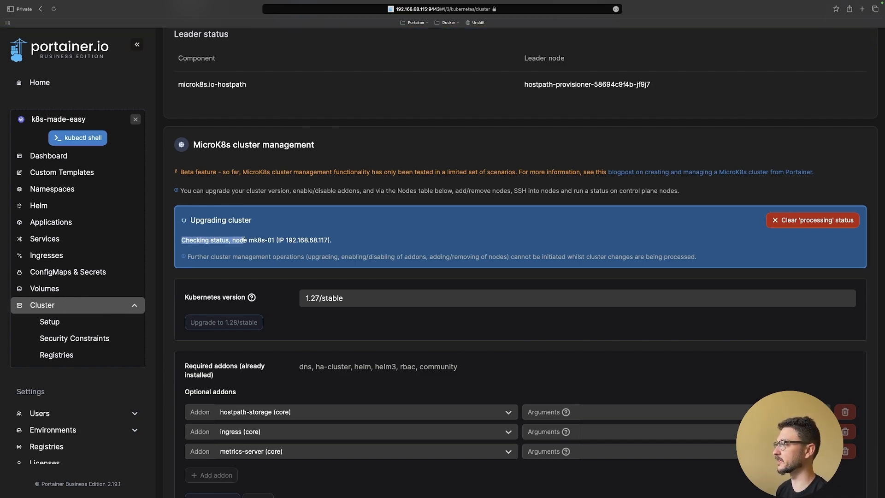
pyautogui.click(252, 248)
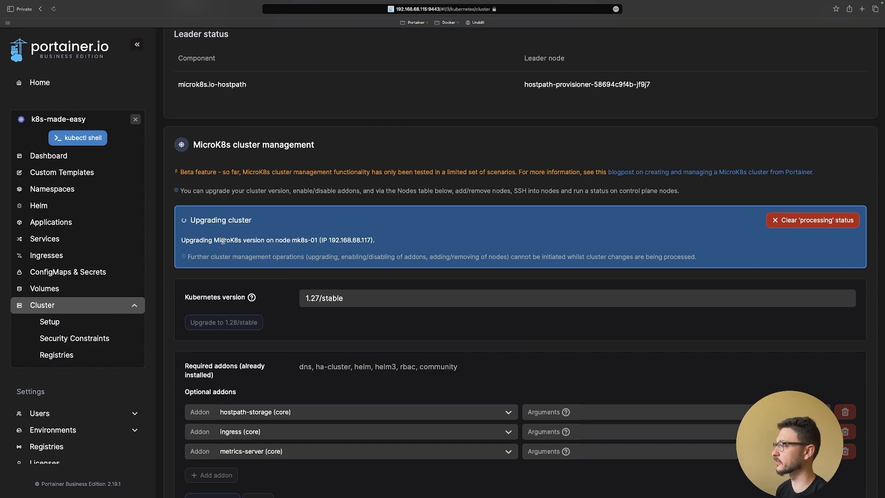
pyautogui.moveTo(223, 240); pyautogui.dragTo(288, 240)
pyautogui.click(296, 243)
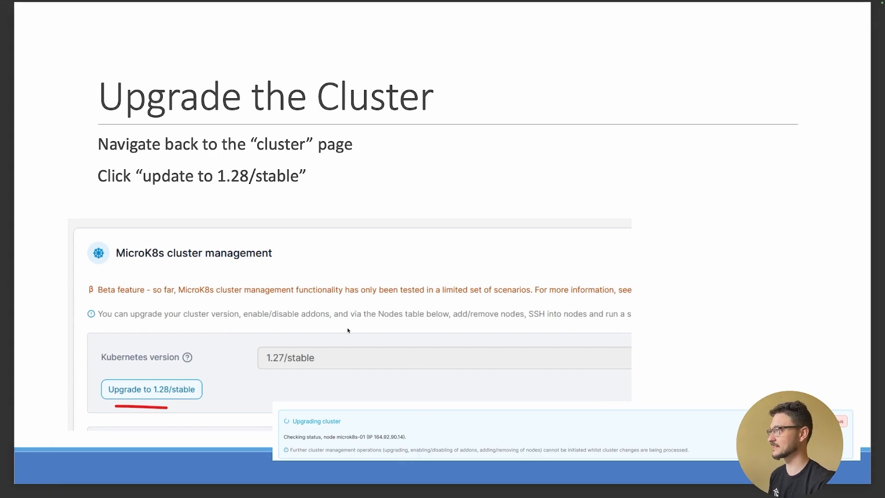
# - Advance the slideshow to the 'Triage the cluster' slide
pyautogui.press('Right')
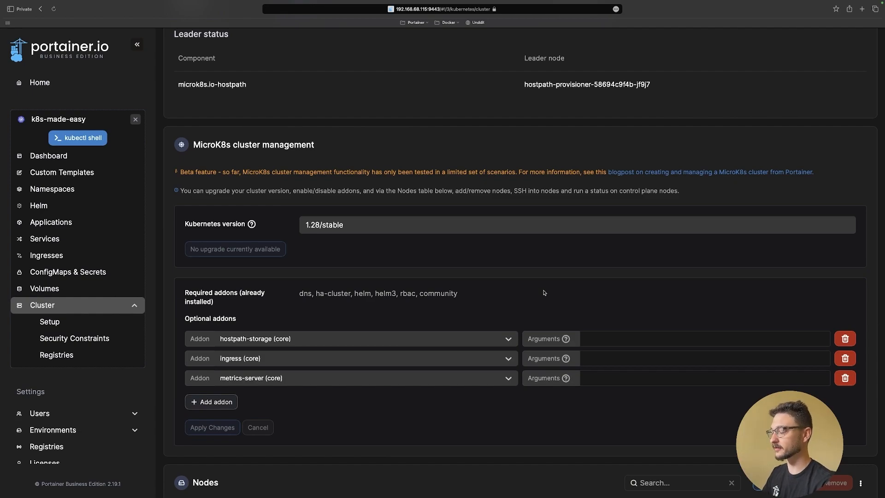
# - View the Nodes table at 100% zoom, showing mk8s-01, mk8s-02 and mk8s-03 Ready
pyautogui.scroll(-5, 544, 292)
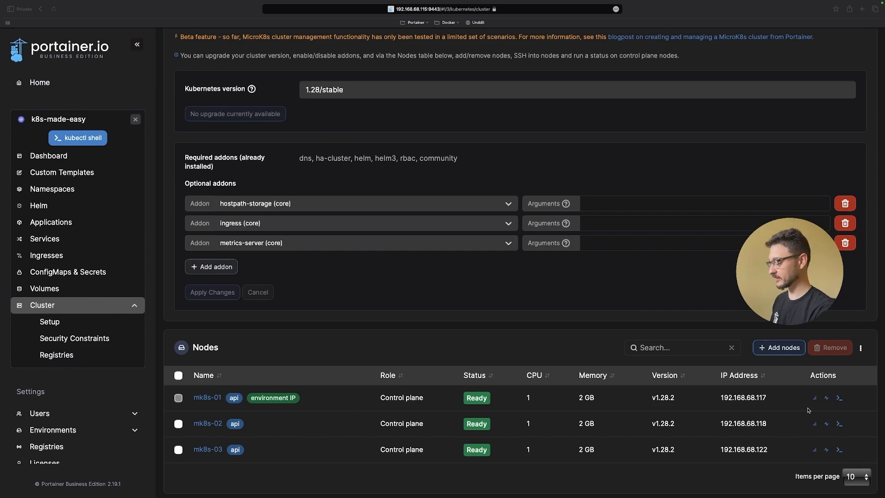
pyautogui.click(678, 218)
pyautogui.press('super+plus')
pyautogui.press('super+plus')
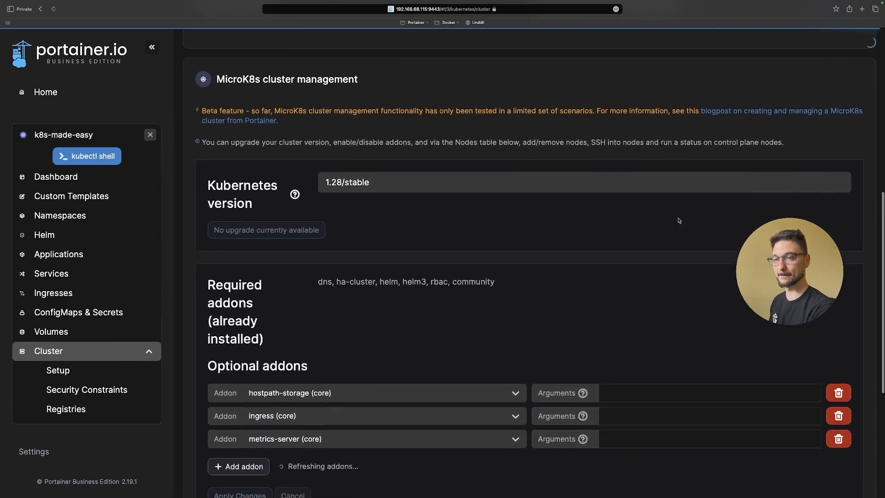
pyautogui.scroll(-10, 678, 219)
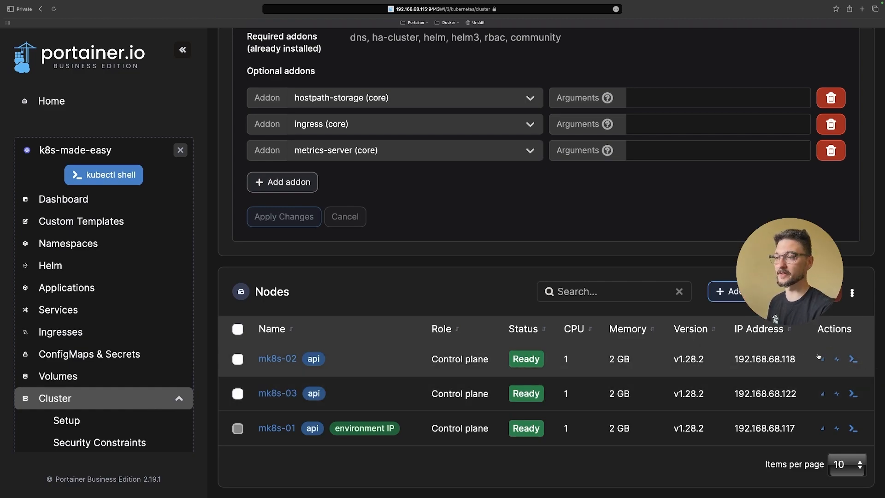
# - Review mk8s-02's live memory and CPU charts with a 30s refresh rate, then reload them
pyautogui.click(823, 360)
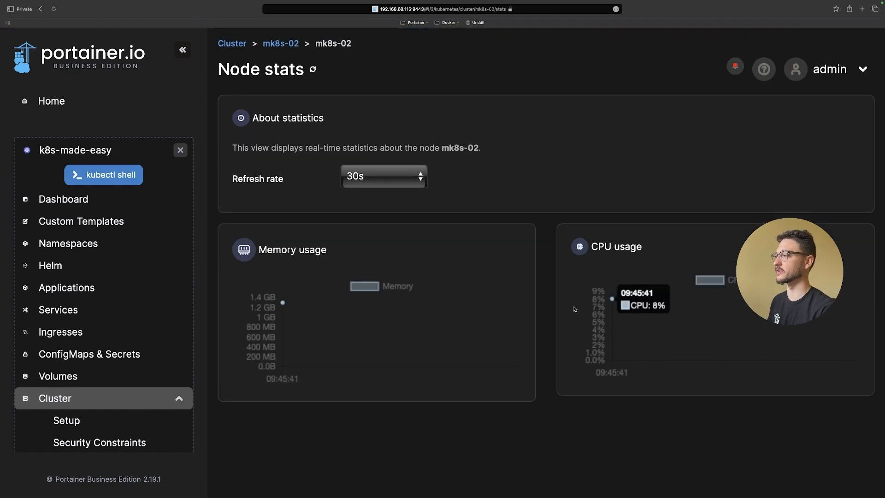
pyautogui.press('super+minus')
pyautogui.press('super+minus')
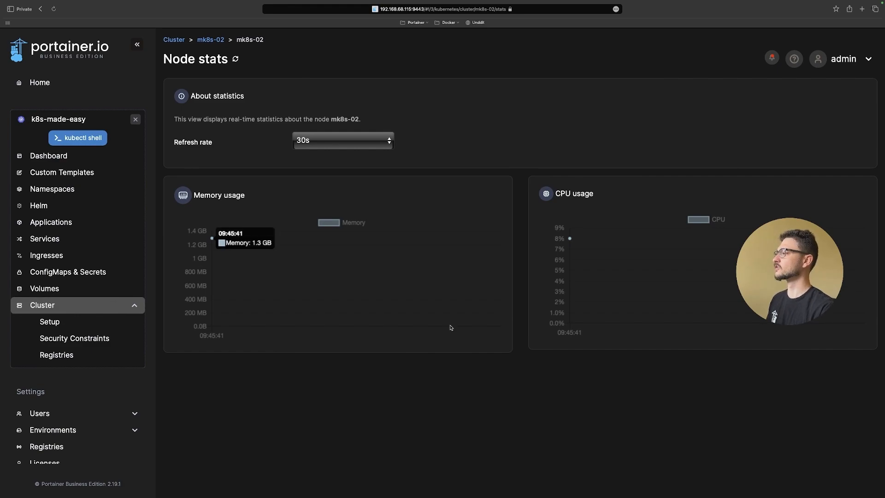
pyautogui.click(344, 142)
pyautogui.click(343, 140)
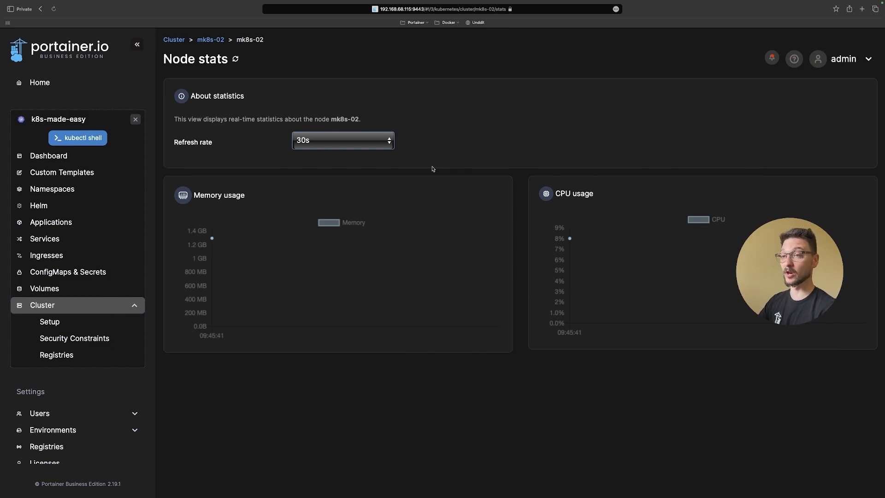
pyautogui.moveTo(210, 242)
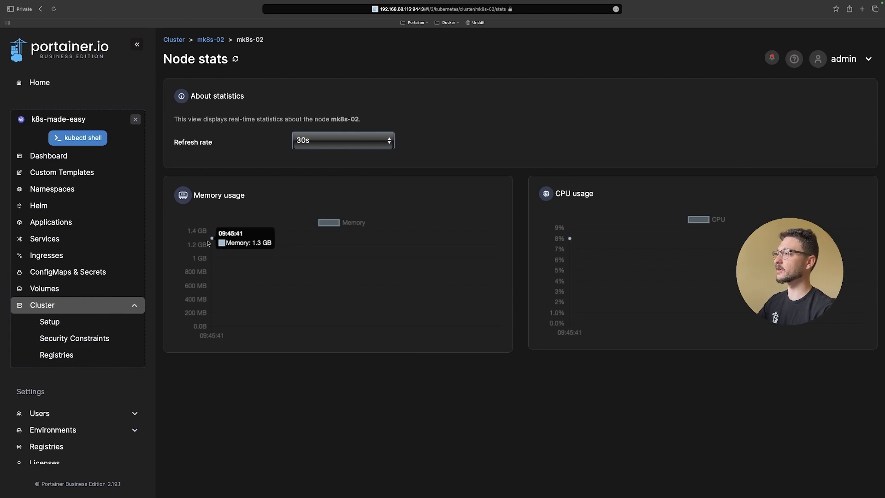
pyautogui.moveTo(561, 248)
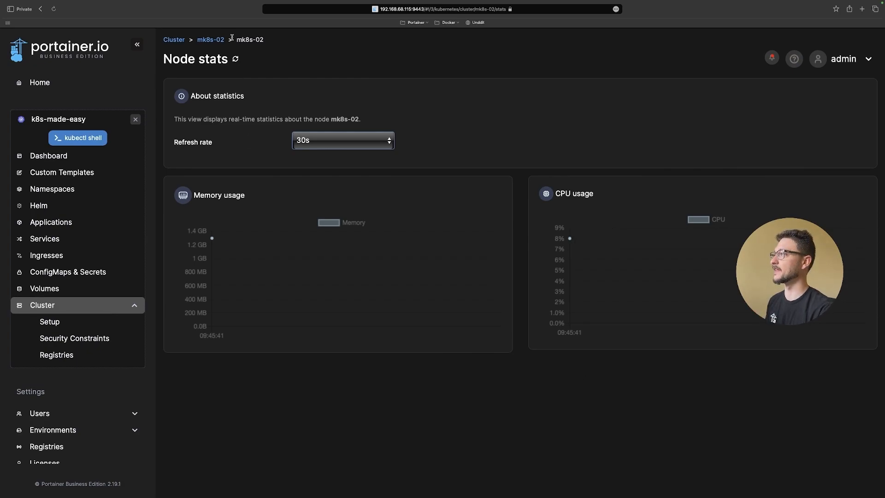
pyautogui.click(235, 60)
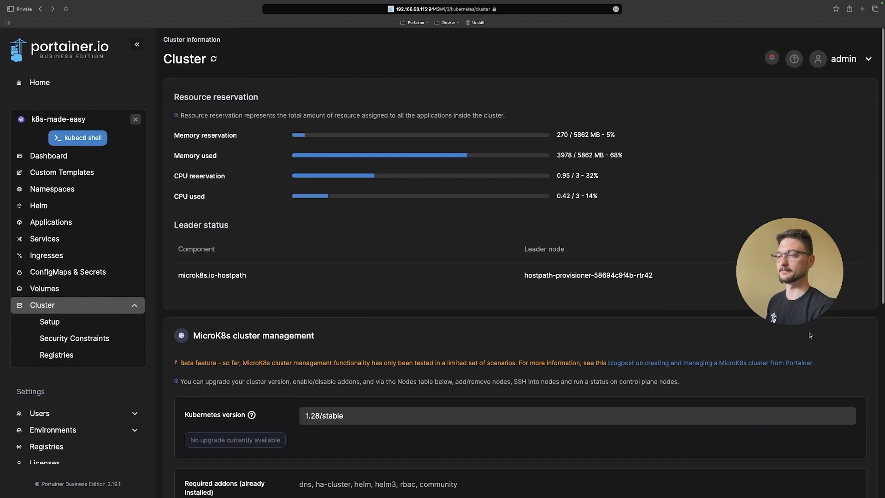
# - Show mk8s-02's MicroK8s status output and scroll through it
pyautogui.scroll(-10, 760, 331)
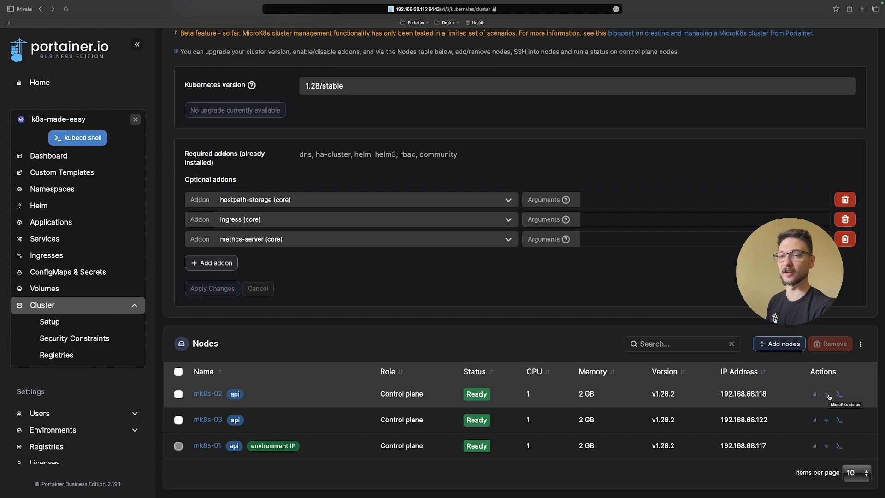
pyautogui.click(827, 395)
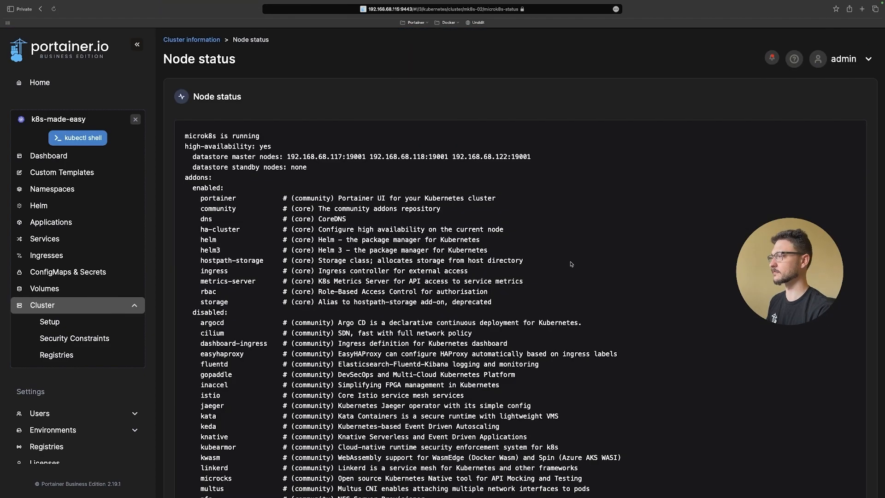
pyautogui.scroll(-2, 564, 320)
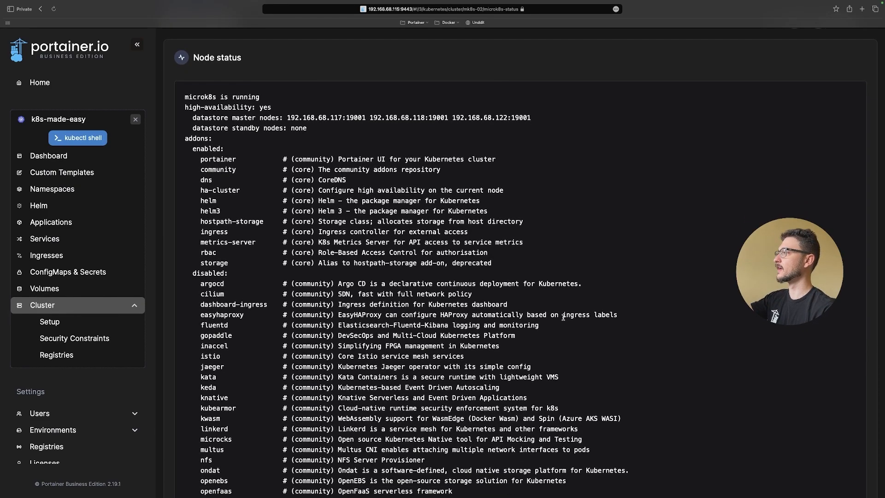
pyautogui.scroll(-5, 563, 317)
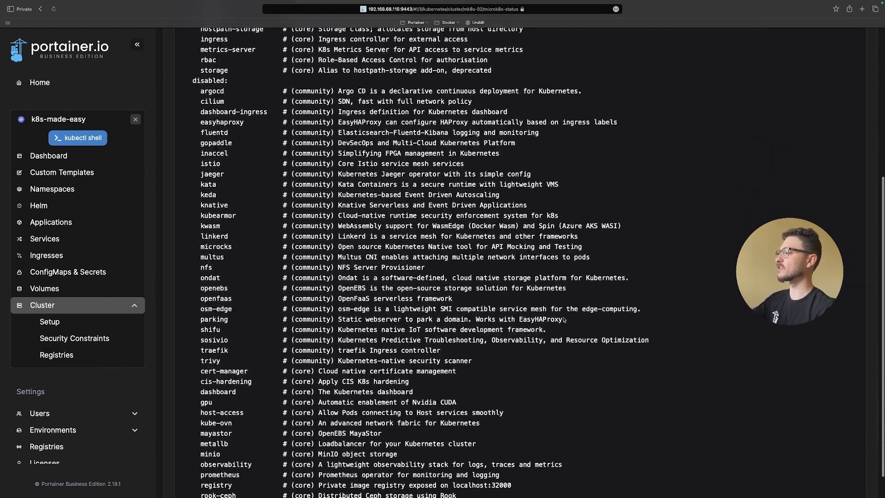
pyautogui.scroll(7, 563, 320)
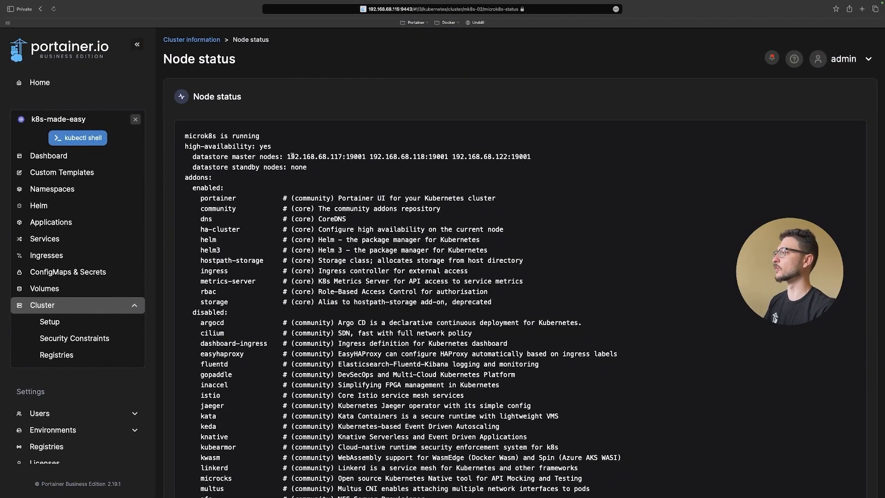
# - Highlight datastore master address 192.168.68.117, then scroll back to the Nodes table
pyautogui.moveTo(291, 157); pyautogui.dragTo(367, 157)
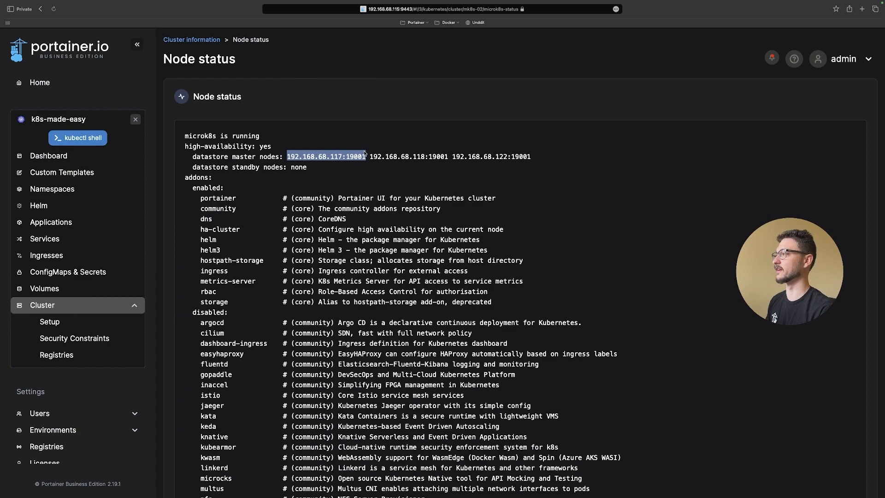
pyautogui.click(339, 157)
pyautogui.doubleClick(339, 157)
pyautogui.click(414, 212)
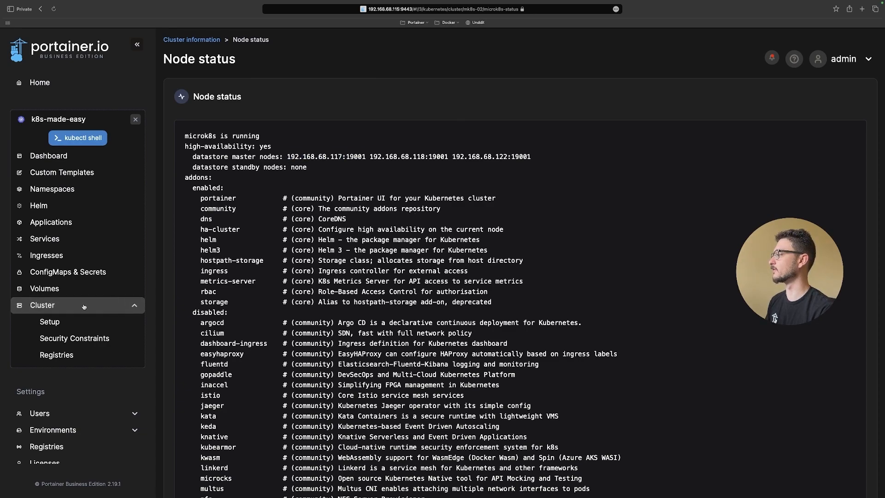
pyautogui.hscroll(-5, 473, 335)
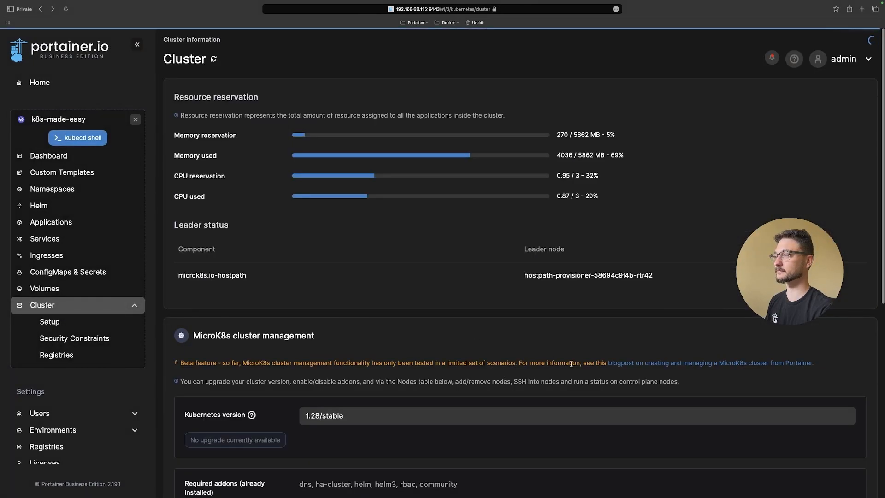
pyautogui.scroll(-7, 570, 348)
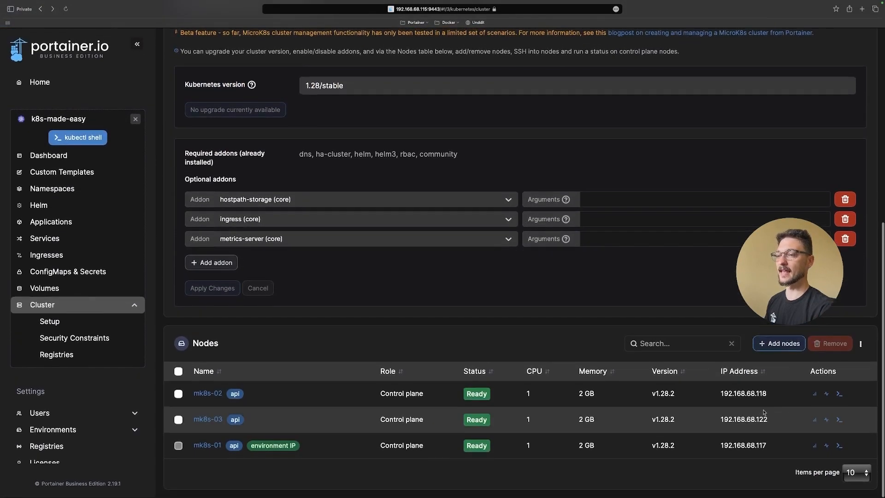
# - Open an enlarged SSH shell on mk8s-02 and try typing 'ls' at the prompt
pyautogui.click(839, 395)
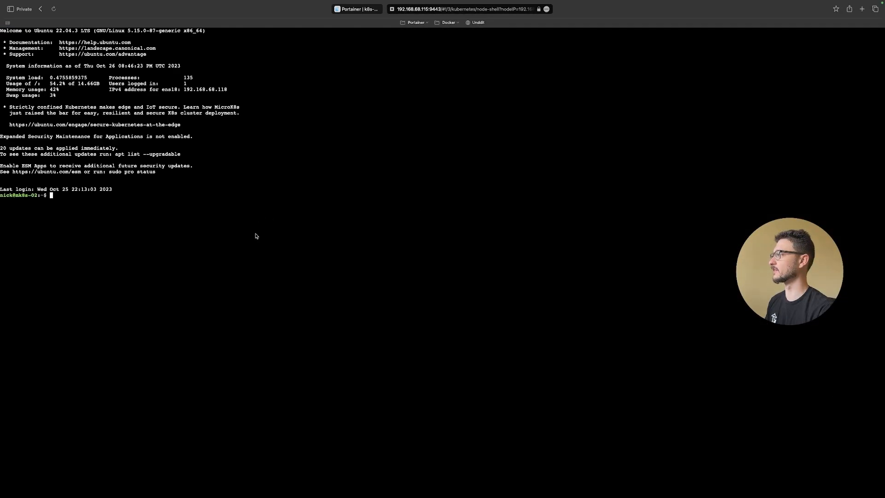
pyautogui.press('super+equal')
pyautogui.press('super+equal')
pyautogui.press('super+equal')
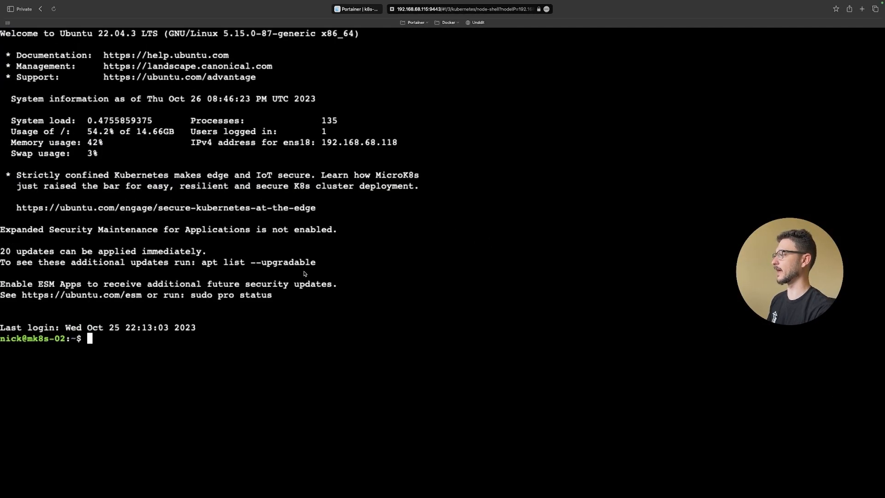
pyautogui.write('ls')
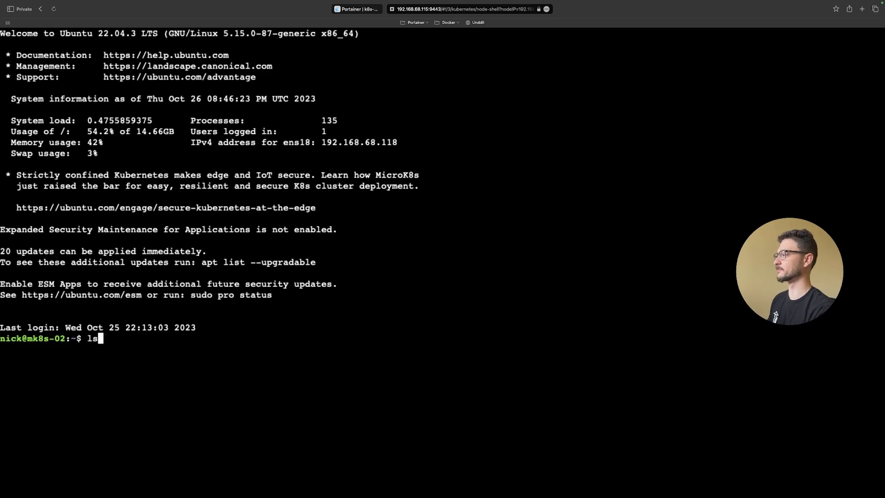
pyautogui.press('BackSpace')
pyautogui.press('BackSpace')
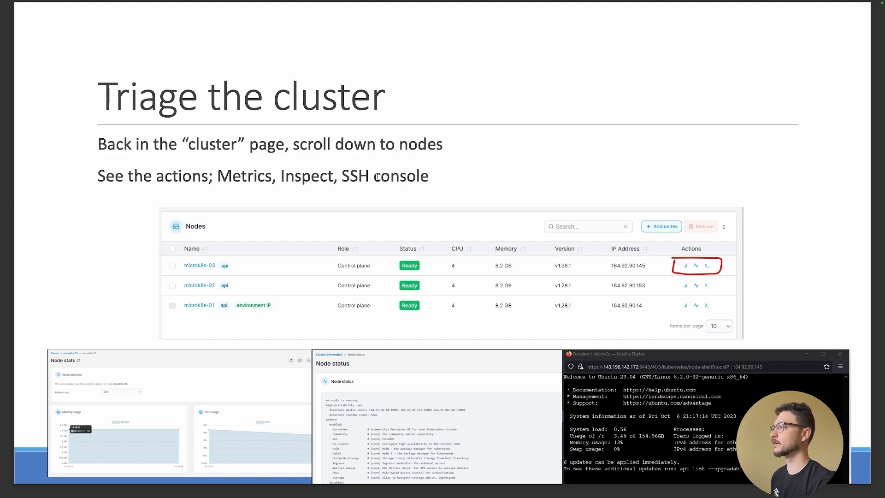
# - Advance to the 'Expand the cluster' slide and return to Portainer's cluster page
pyautogui.press('Right')
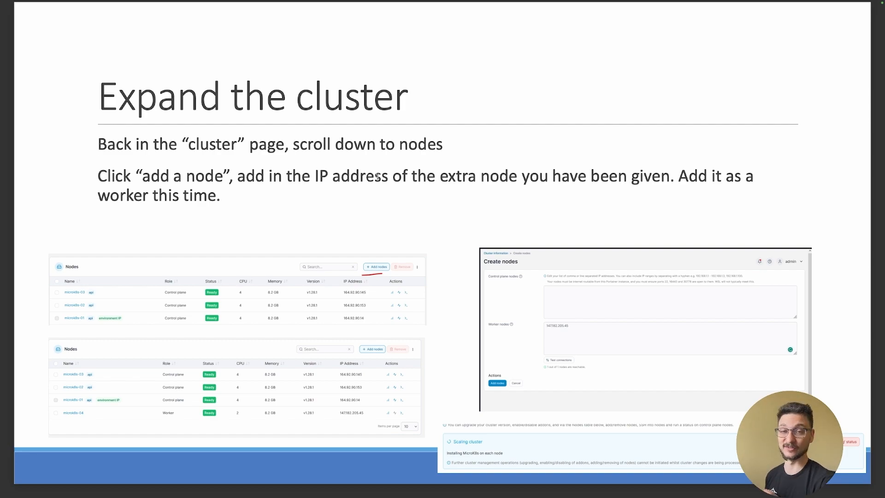
pyautogui.hotkey('ctrl', 'Right')
pyautogui.hotkey('ctrl', 'Right')
pyautogui.hotkey('ctrl', 'Right')
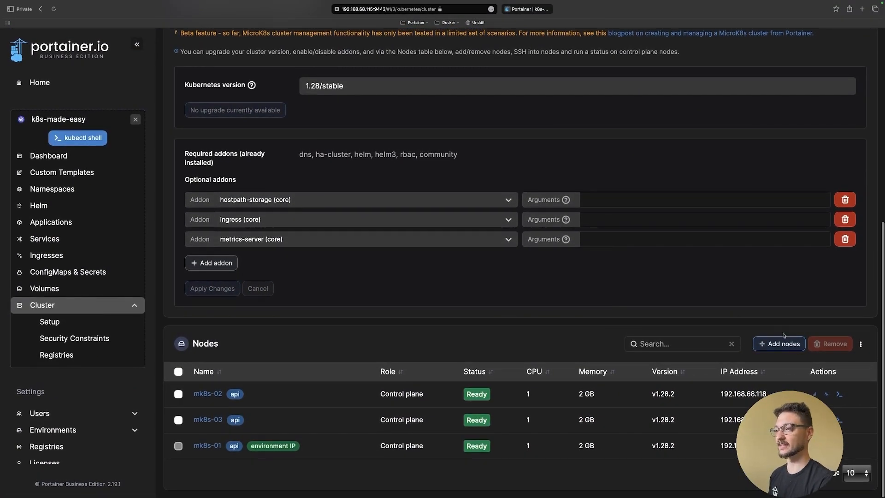
# - Add worker node 192.168.68.123 to the cluster after testing that it is reachable
pyautogui.click(764, 348)
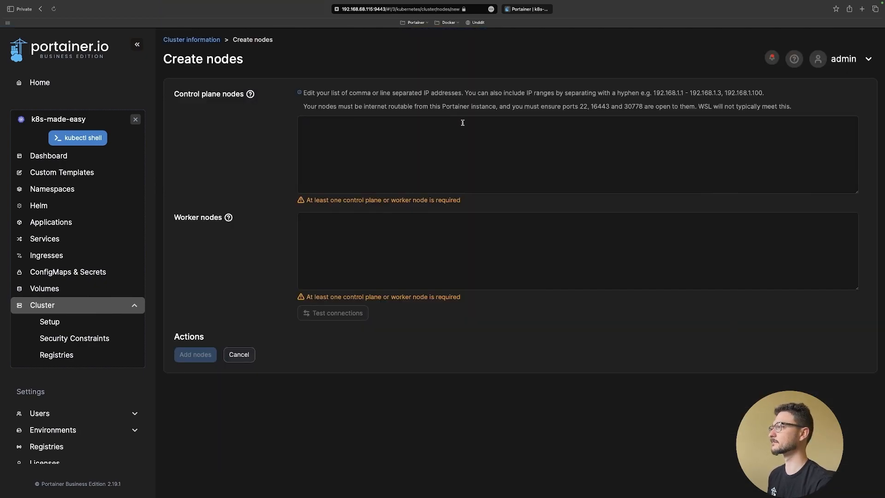
pyautogui.click(385, 165)
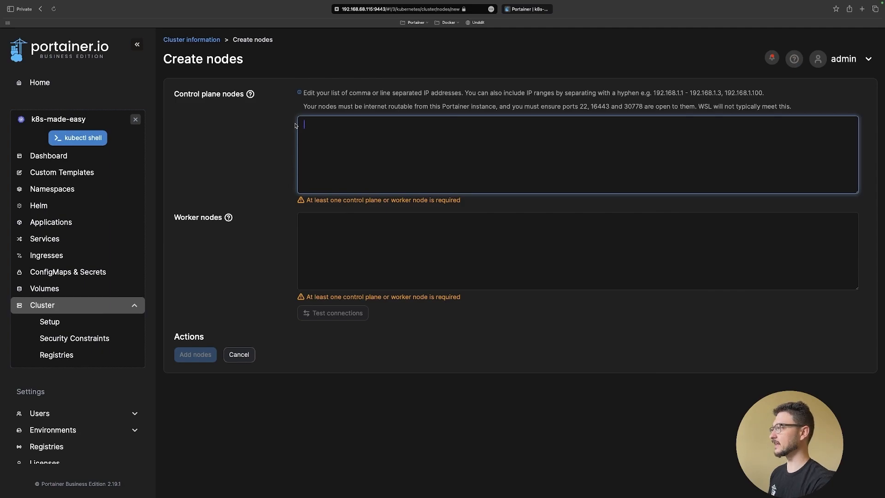
pyautogui.press('super+plus')
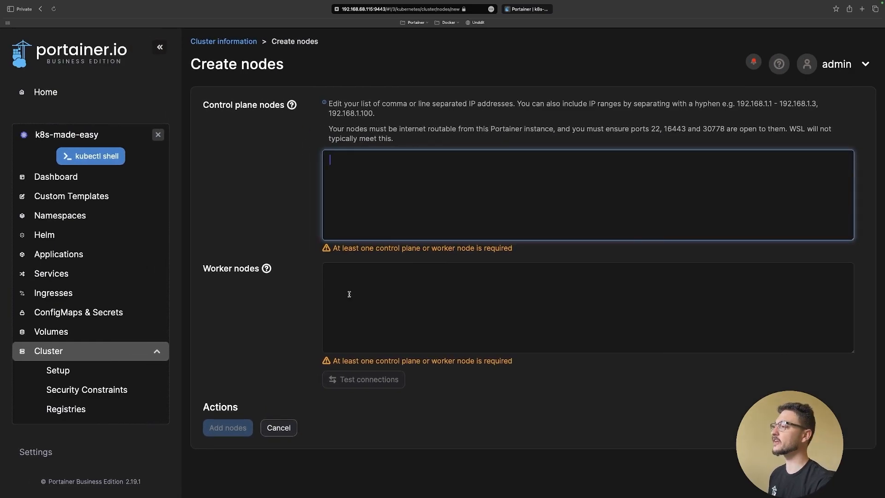
pyautogui.click(368, 298)
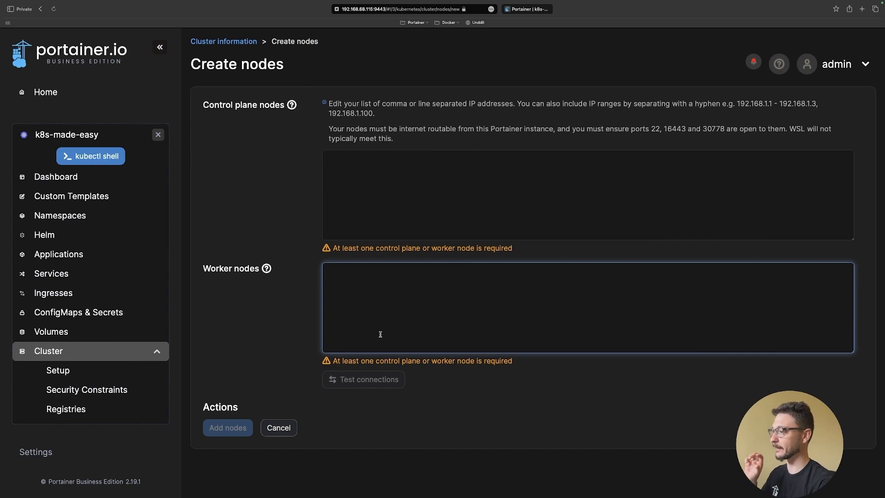
pyautogui.write('192.168.68.123')
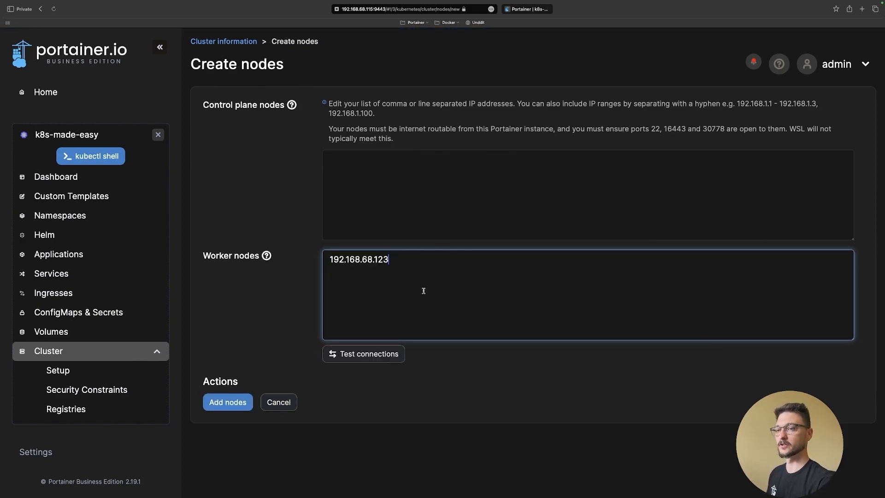
pyautogui.click(382, 354)
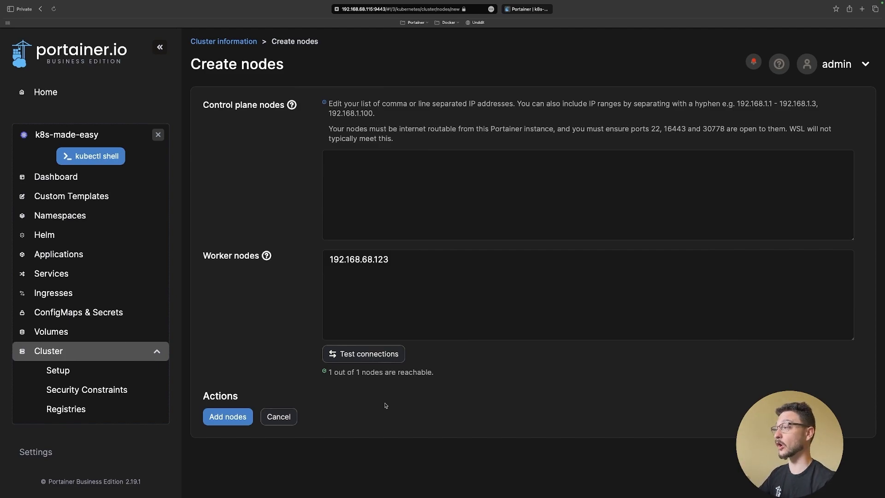
pyautogui.click(233, 421)
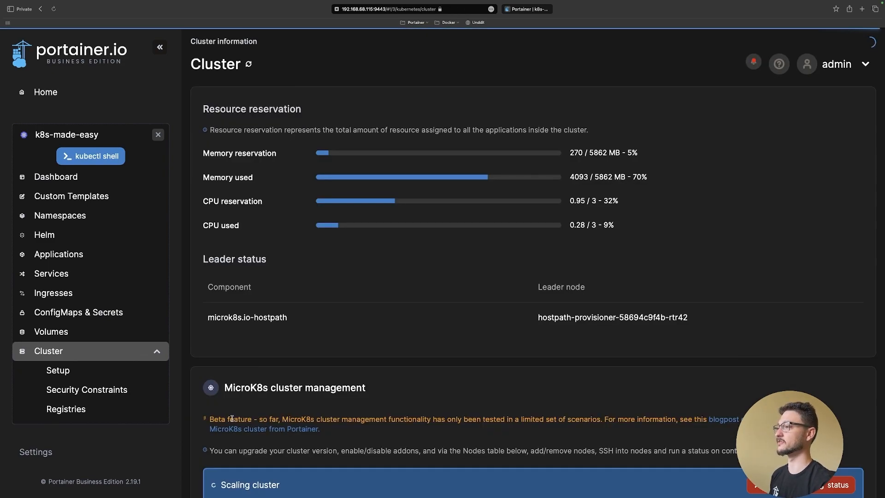
# - Refresh the k8s-made-easy cluster and confirm worker mk8s-04 is listed Ready on v1.28.2
pyautogui.scroll(-3, 231, 418)
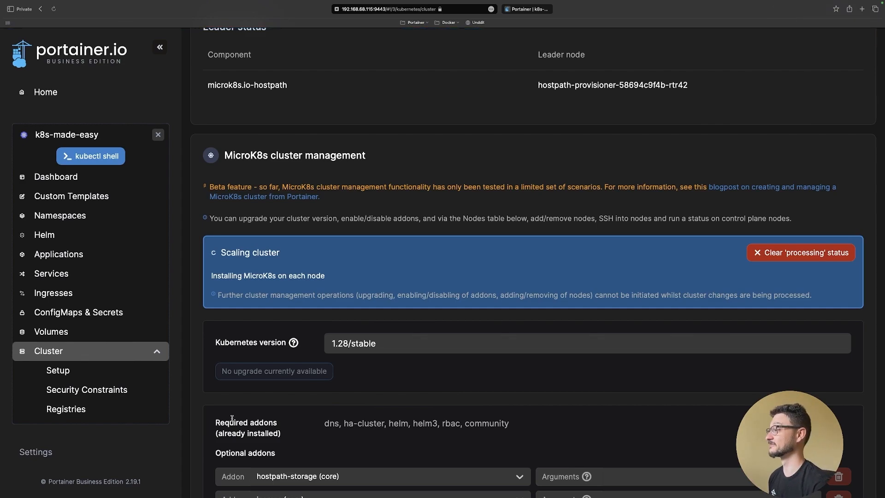
pyautogui.scroll(-1, 363, 321)
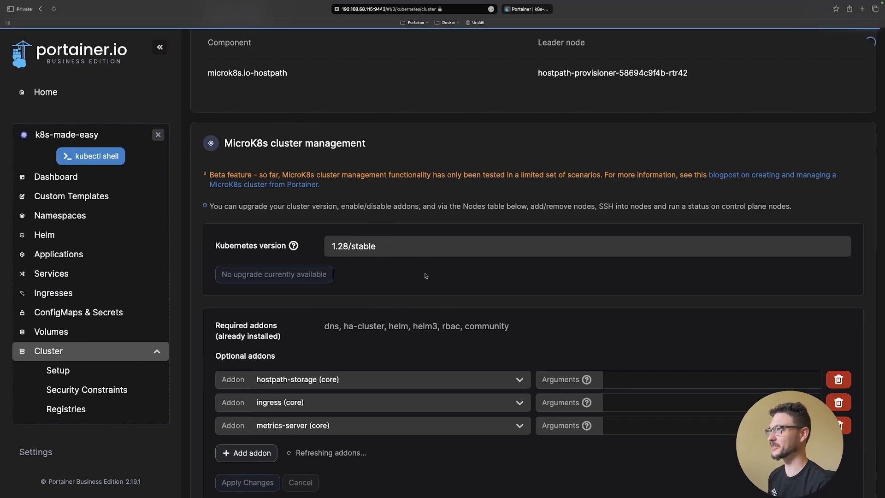
pyautogui.scroll(-1, 426, 276)
pyautogui.scroll(-5, 426, 276)
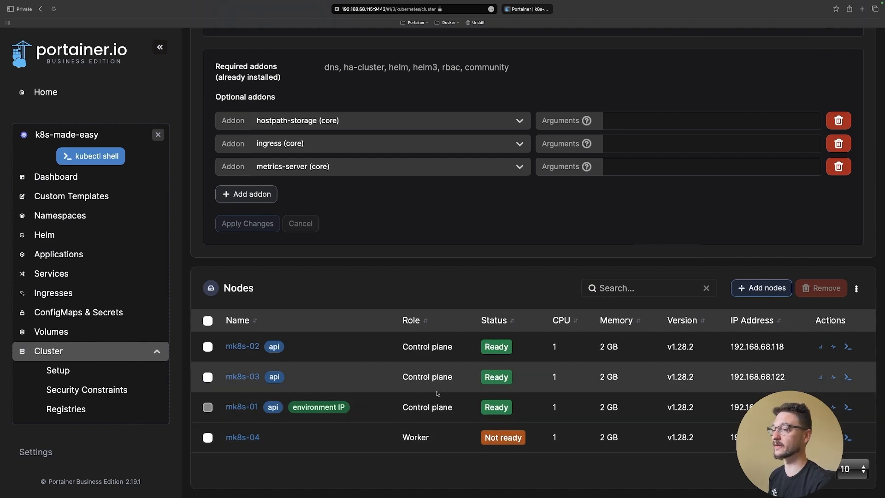
pyautogui.scroll(15, 438, 393)
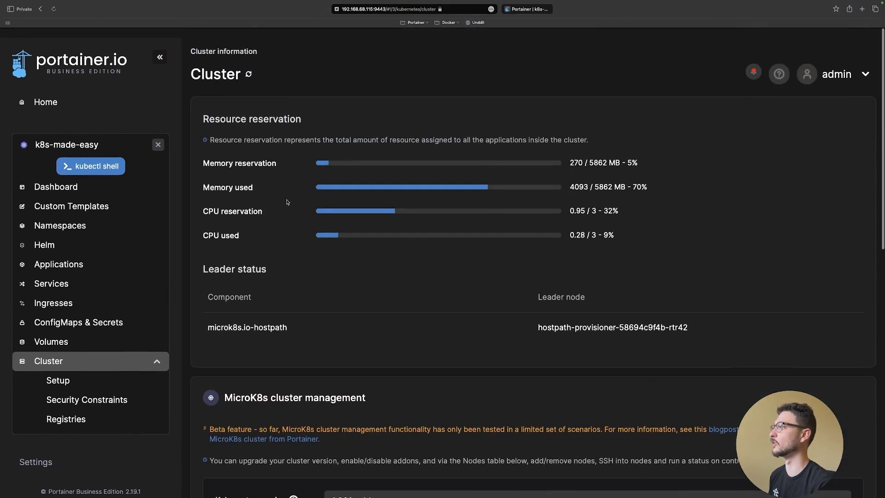
pyautogui.click(248, 65)
pyautogui.scroll(-12, 429, 274)
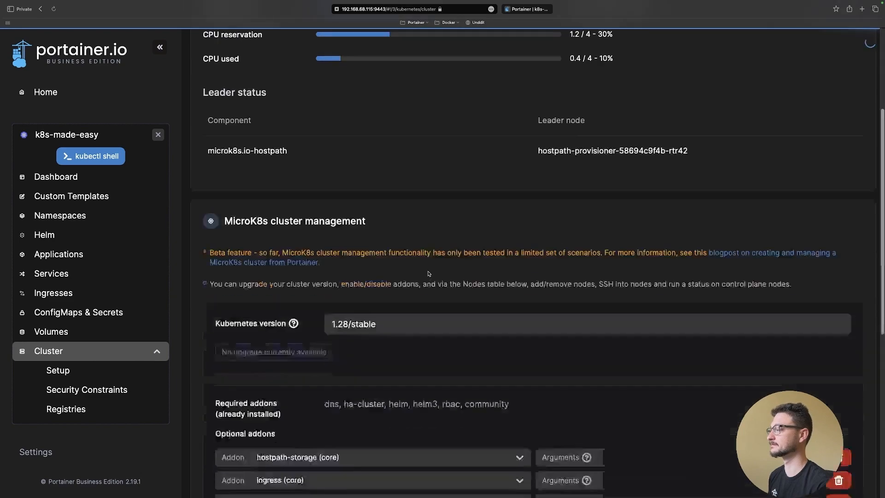
pyautogui.scroll(-2, 429, 274)
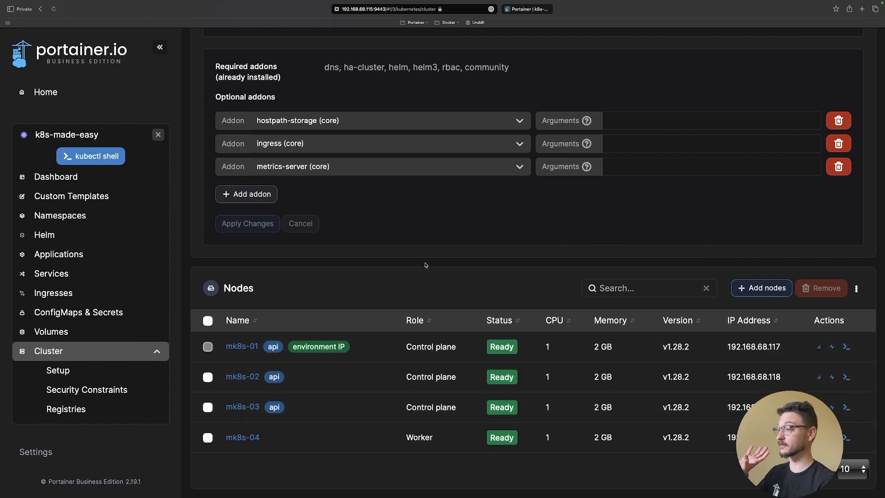
pyautogui.scroll(7, 426, 265)
pyautogui.scroll(-8, 426, 265)
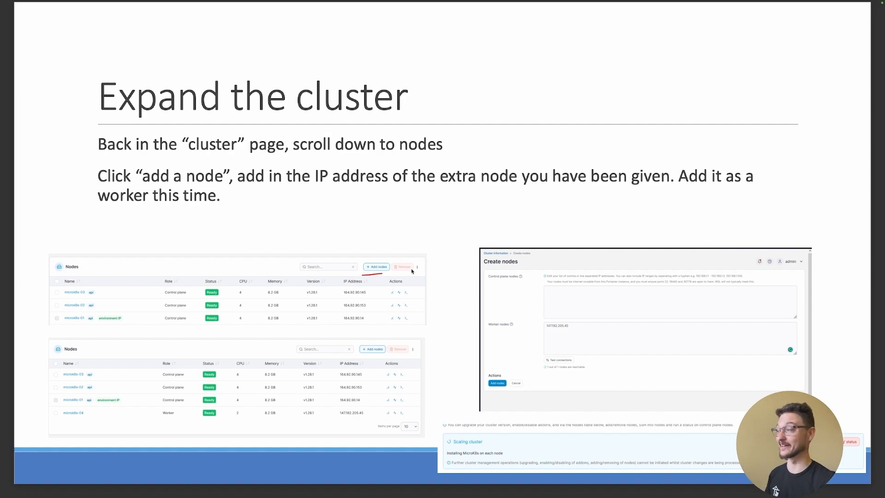
# - Move the presentation on to the 'Secure the Cluster' slide
pyautogui.scroll(-5, 272, 188)
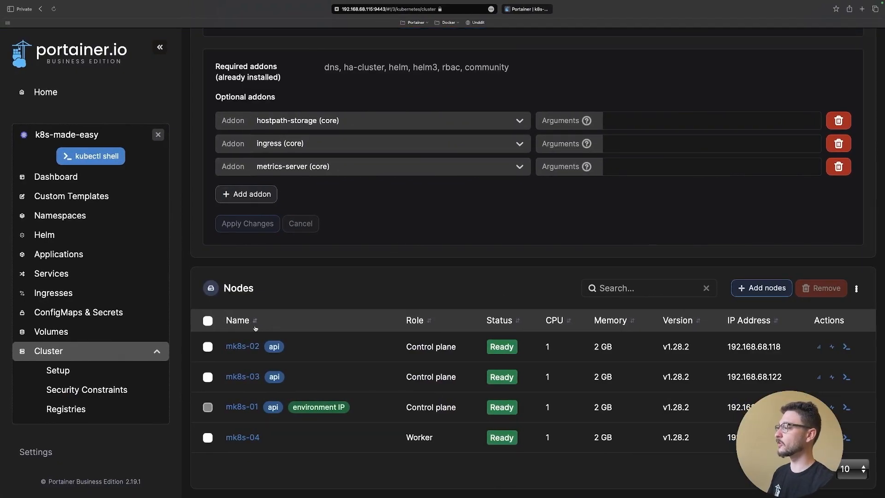
# - Open the cluster's Security Constraints and enable pod security constraints
pyautogui.click(101, 391)
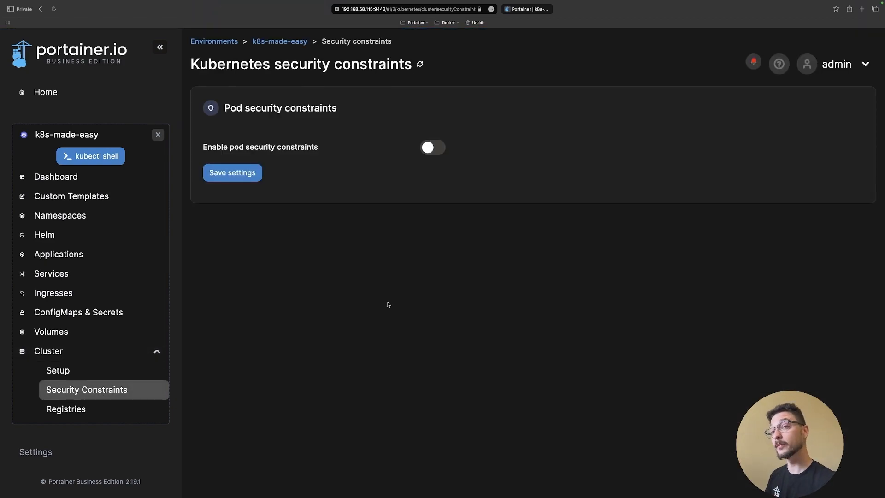
pyautogui.click(430, 149)
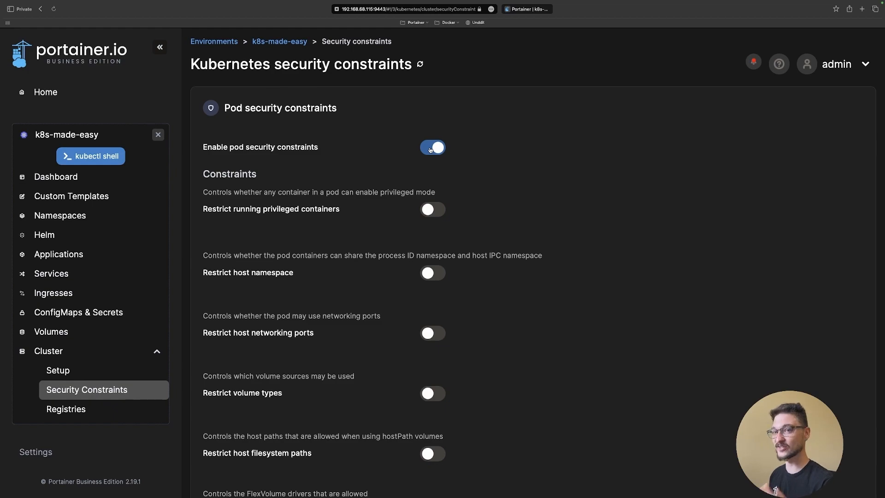
pyautogui.scroll(-2, 461, 157)
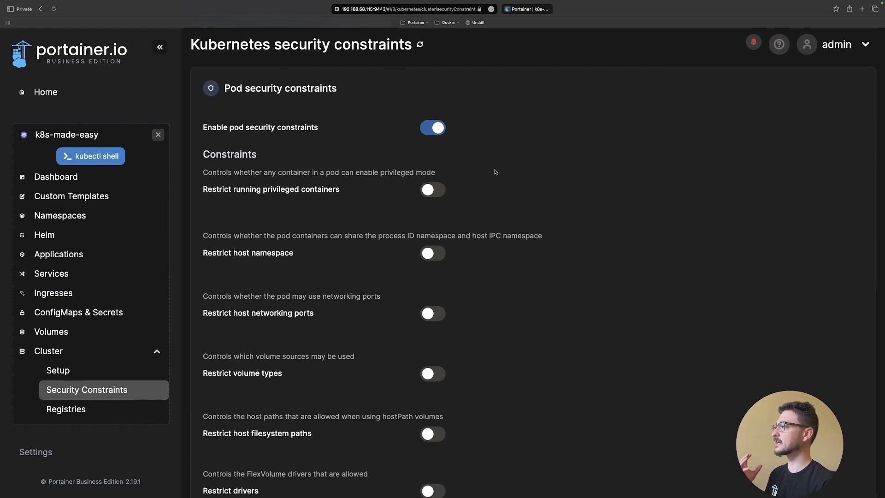
pyautogui.scroll(-5, 500, 178)
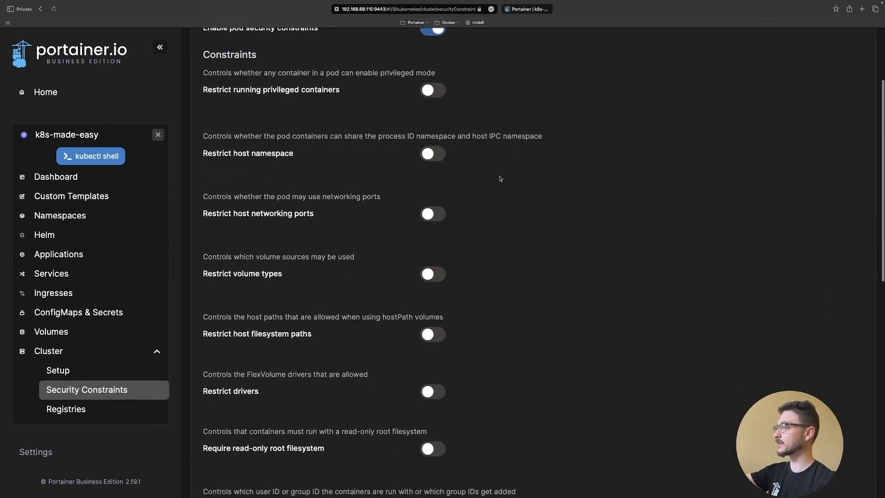
pyautogui.scroll(-13, 501, 179)
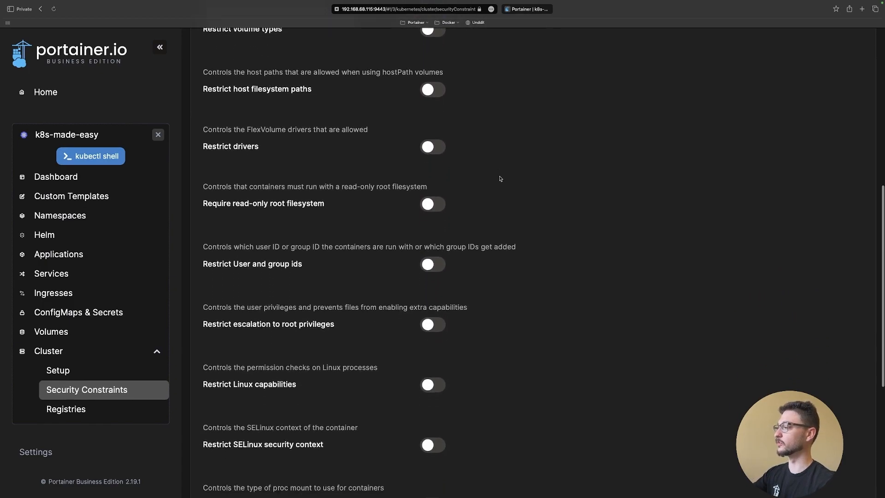
pyautogui.scroll(-4, 501, 178)
pyautogui.scroll(20, 501, 179)
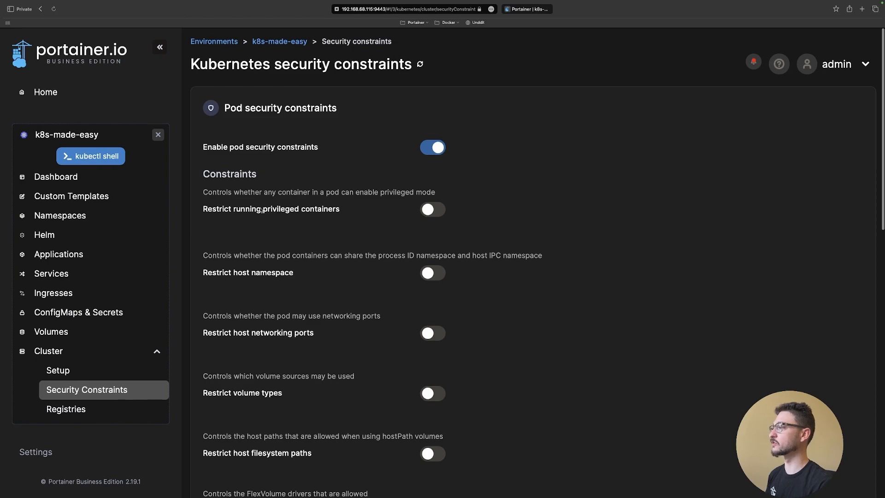
# - Turn on Restrict running privileged containers, highlighting its privileged-mode description
pyautogui.click(432, 212)
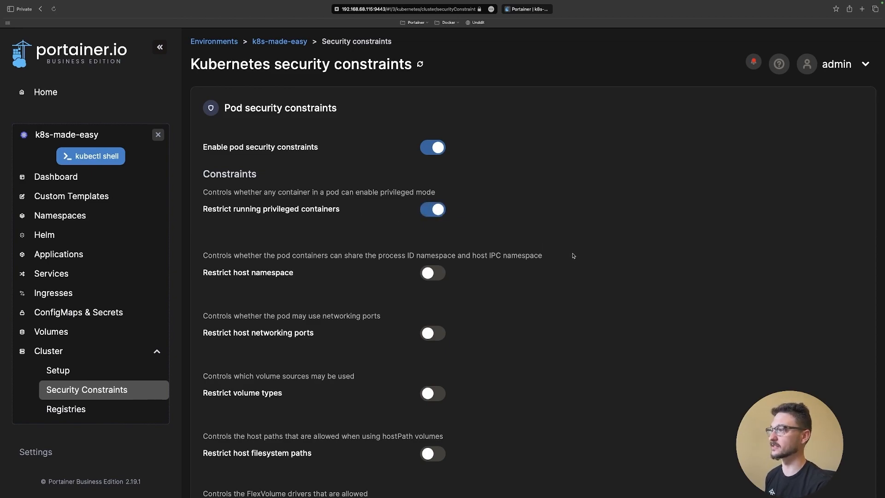
pyautogui.scroll(-1, 590, 271)
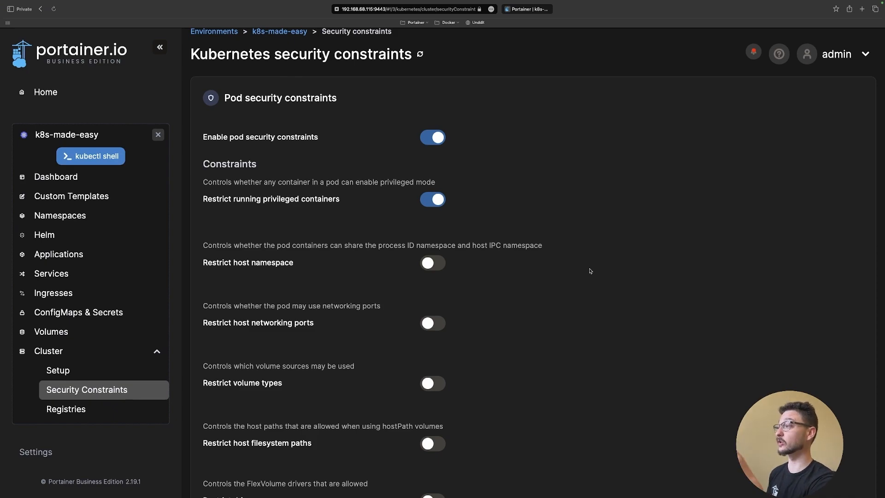
pyautogui.scroll(-3, 590, 271)
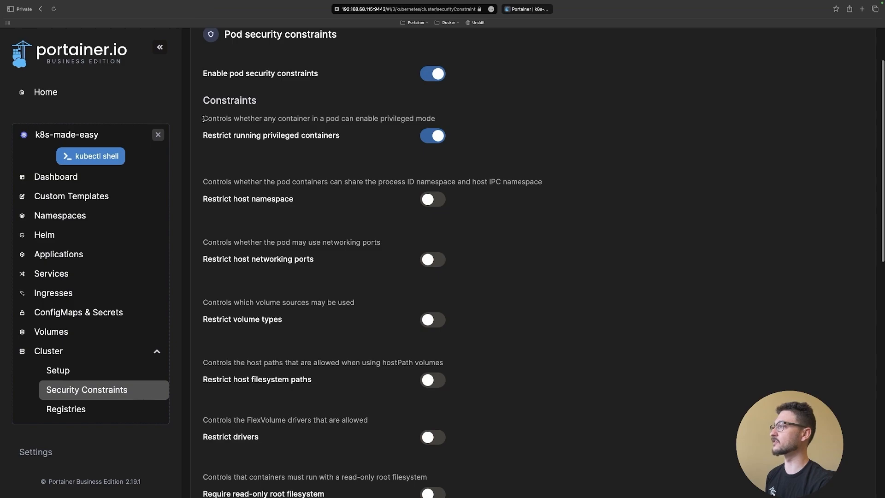
pyautogui.moveTo(203, 118); pyautogui.dragTo(341, 123)
pyautogui.click(586, 163)
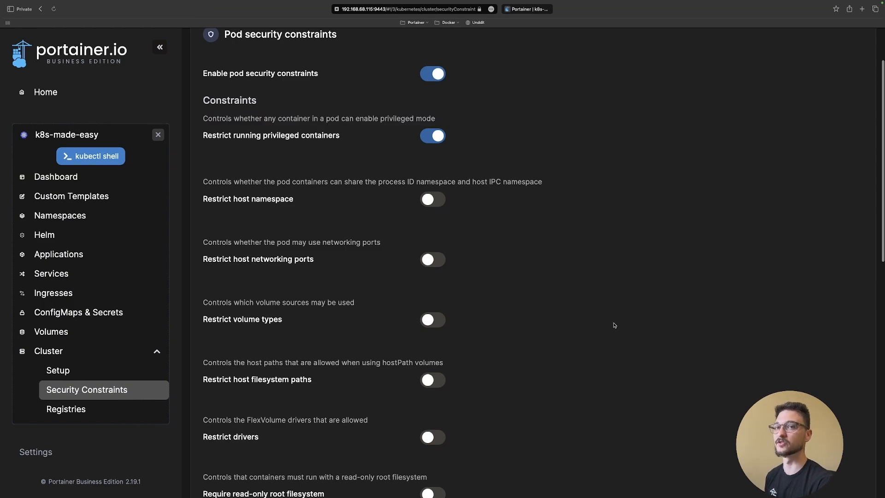
pyautogui.scroll(-1, 614, 325)
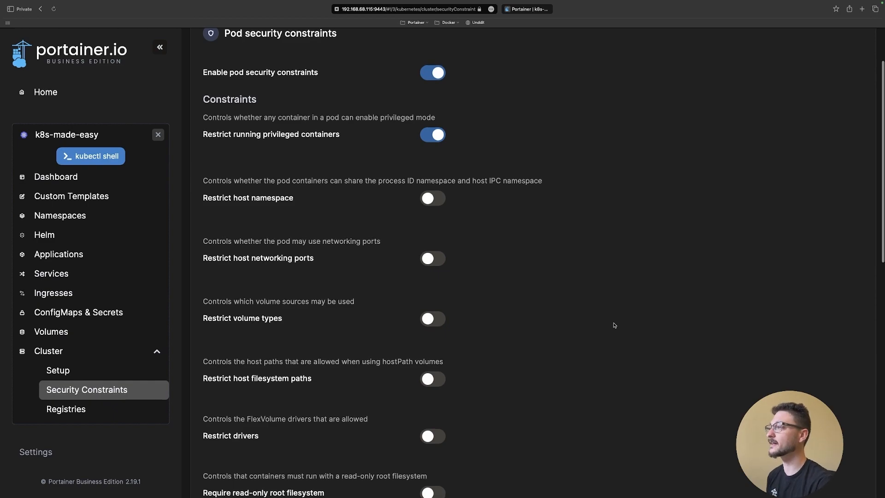
pyautogui.scroll(-10, 614, 325)
pyautogui.scroll(15, 612, 326)
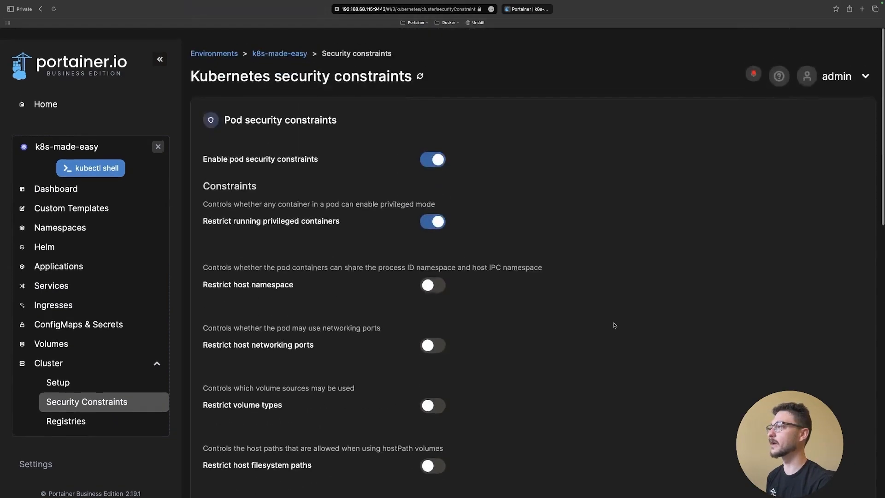
pyautogui.scroll(-10, 604, 339)
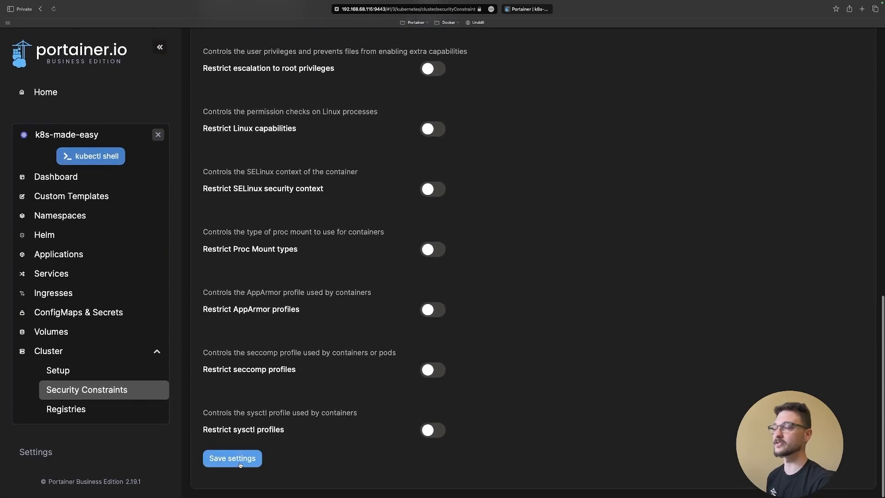
# - Save the k8s-made-easy security constraint settings, then switch over to the presentation slides
pyautogui.click(239, 461)
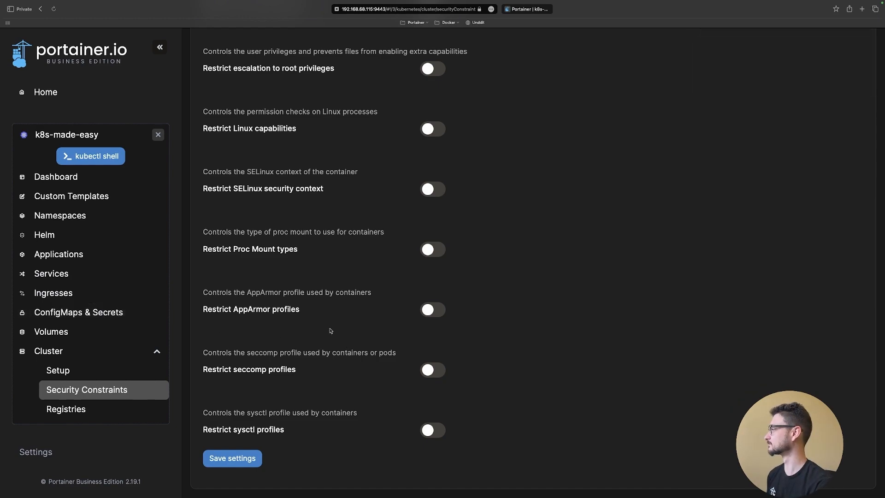
pyautogui.hotkey('ctrl', 'Left')
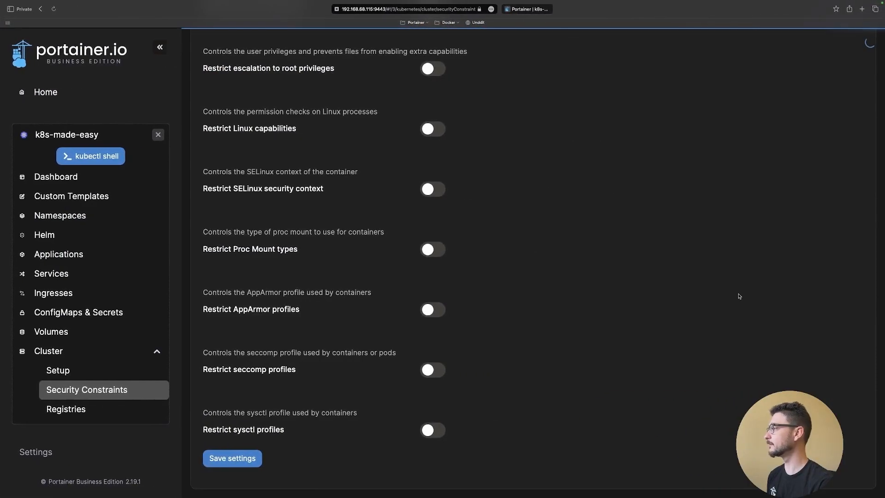
# - Filter Applications to gatekeeper-system to show gatekeeper-audit and gatekeeper-controller-manager, then return to slides
pyautogui.click(40, 254)
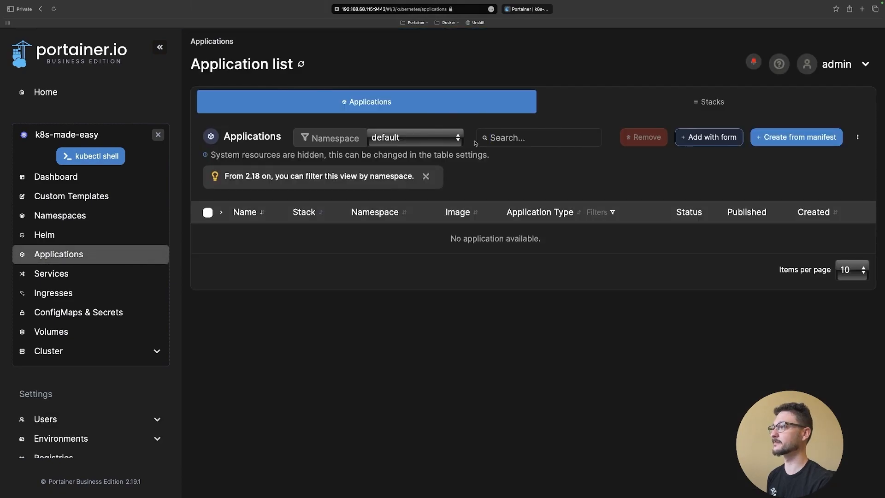
pyautogui.click(434, 141)
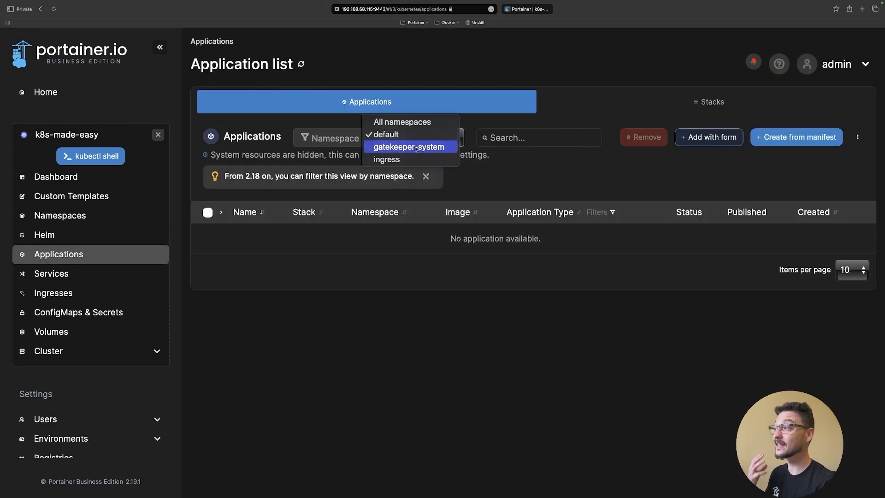
pyautogui.click(420, 148)
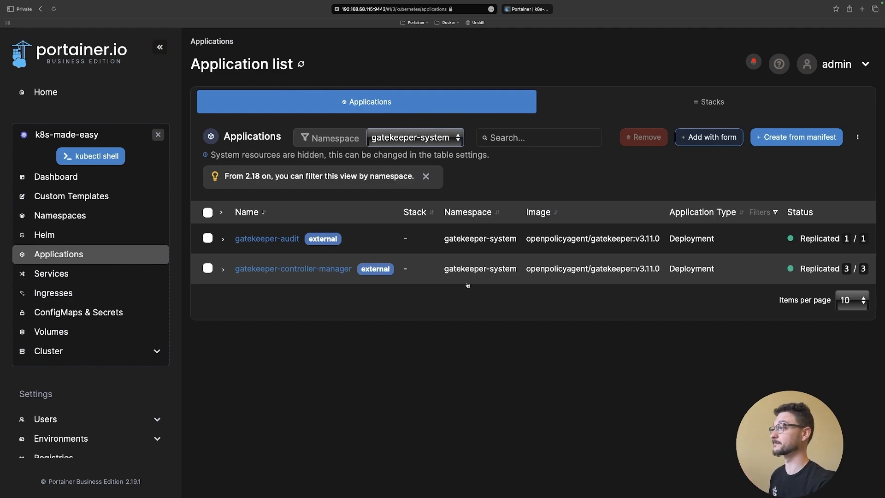
pyautogui.hotkey('ctrl', 'Left')
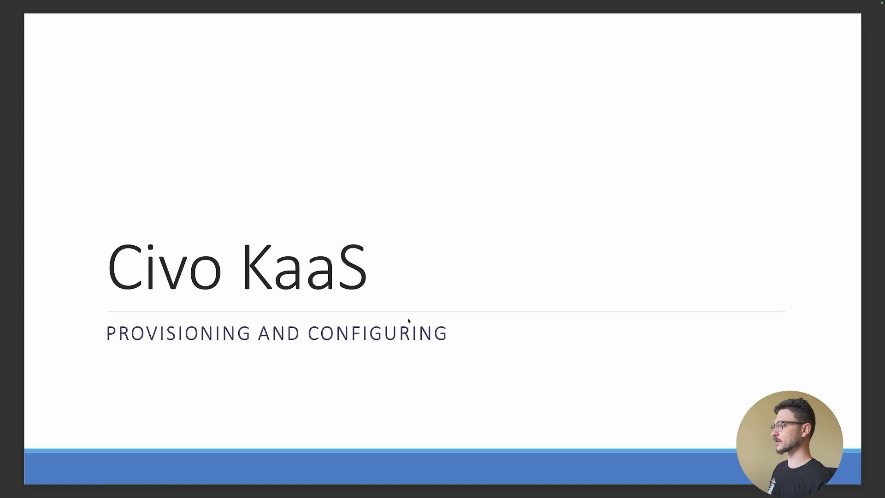
# - Advance the slideshow past the 'Now on to Civo KaaS…' slide
pyautogui.press('Right')
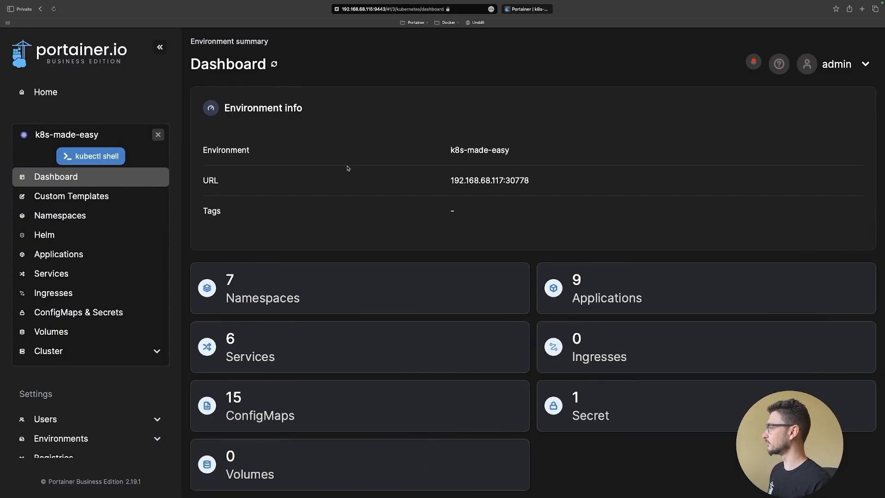
# - Add a new environment and start the Provision KaaS Cluster wizard with Civo as provider
pyautogui.click(53, 95)
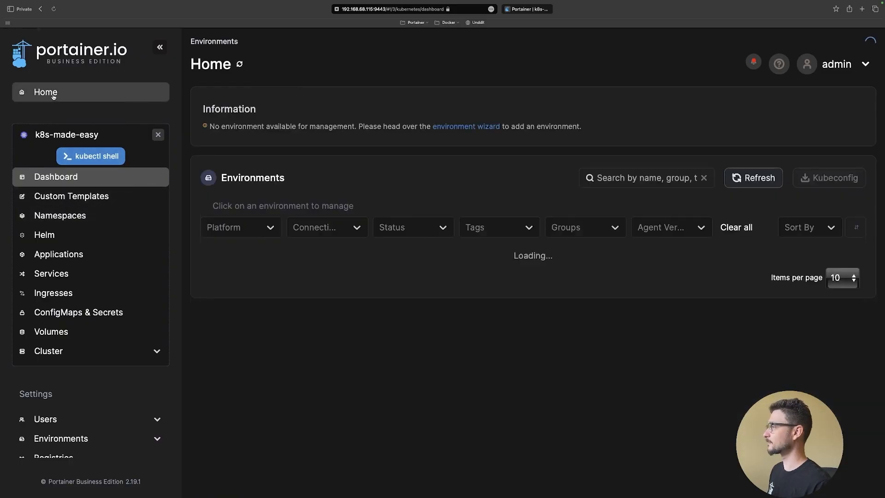
pyautogui.scroll(-2, 132, 415)
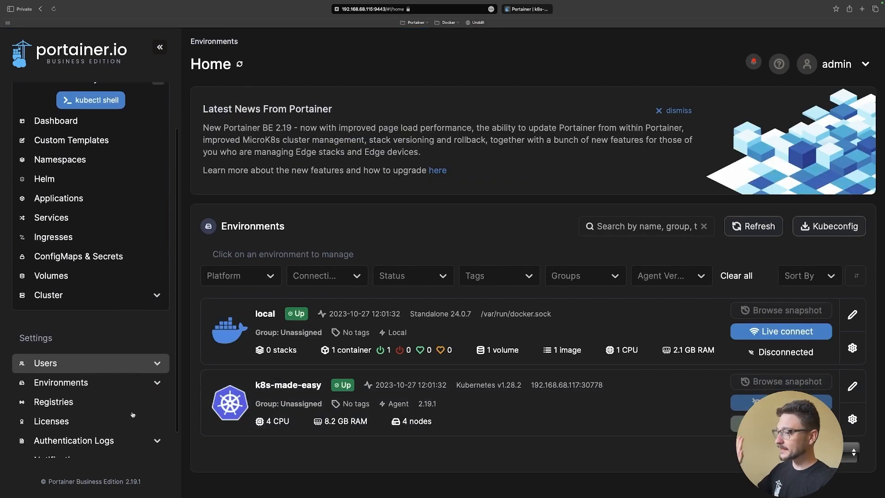
pyautogui.scroll(-2, 132, 415)
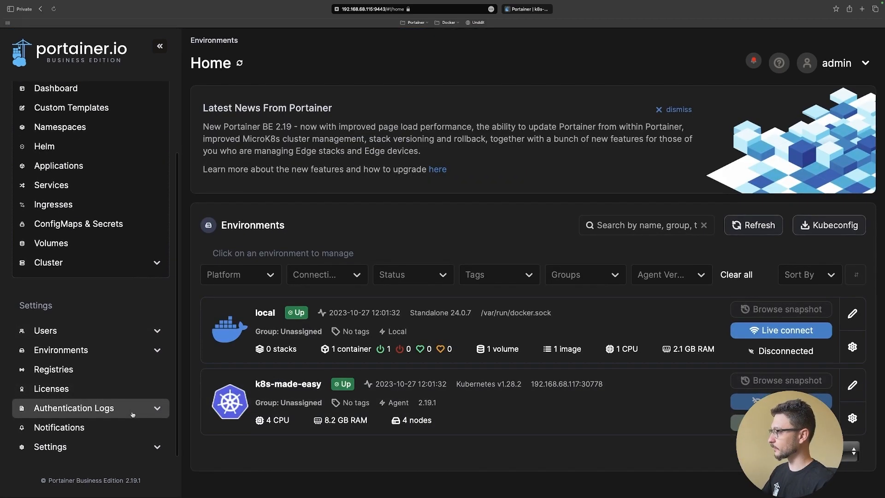
pyautogui.click(92, 351)
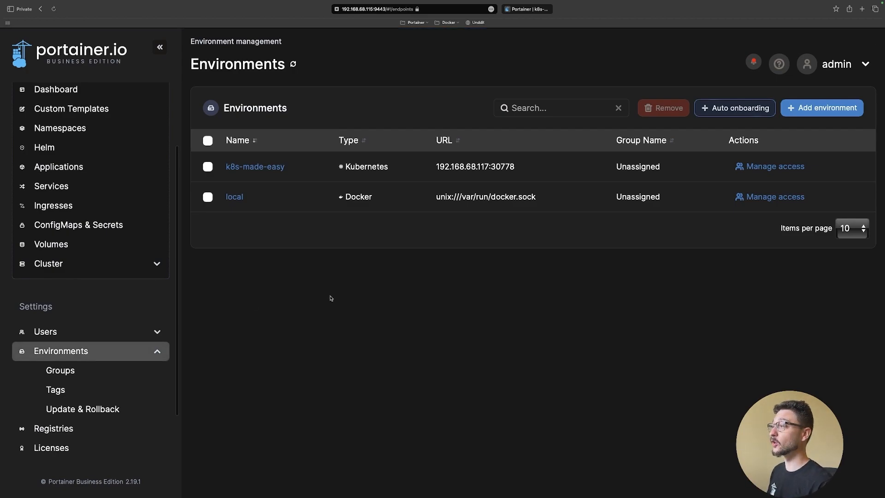
pyautogui.click(817, 110)
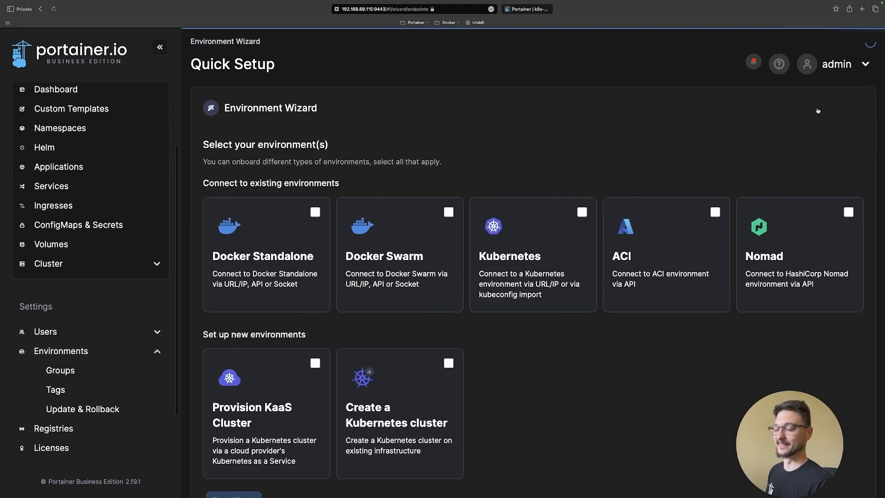
pyautogui.scroll(-2, 554, 305)
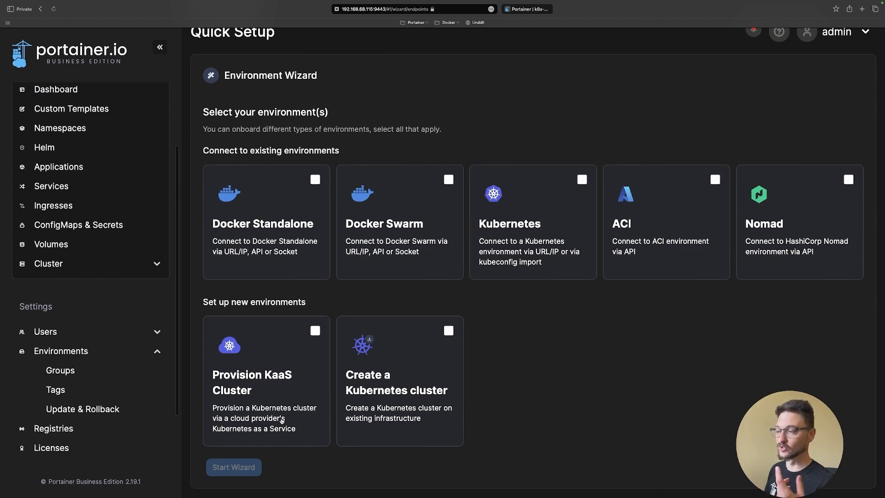
pyautogui.click(303, 334)
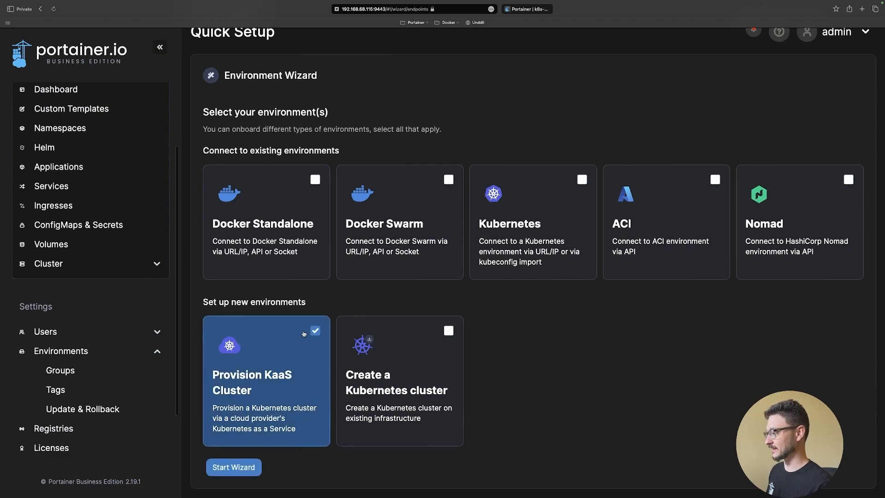
pyautogui.click(235, 468)
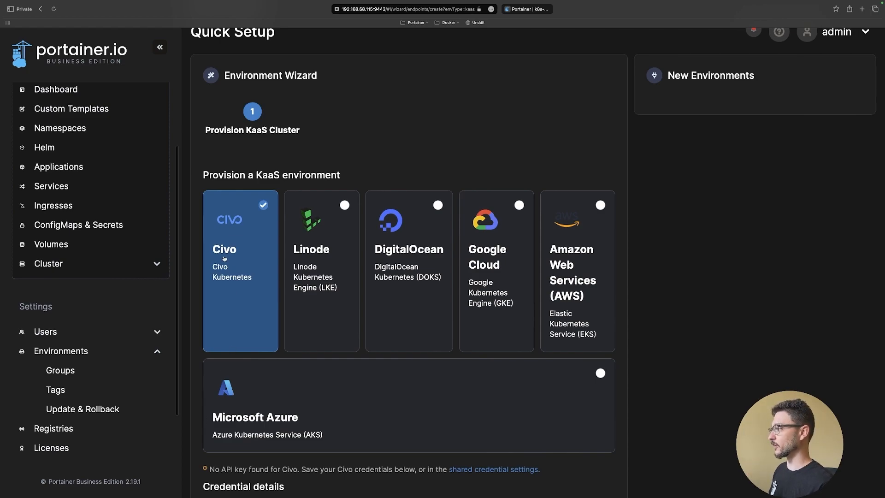
# - Enter civo-k8s-easy as the Civo credentials name, correcting typing mistakes
pyautogui.scroll(-3, 224, 258)
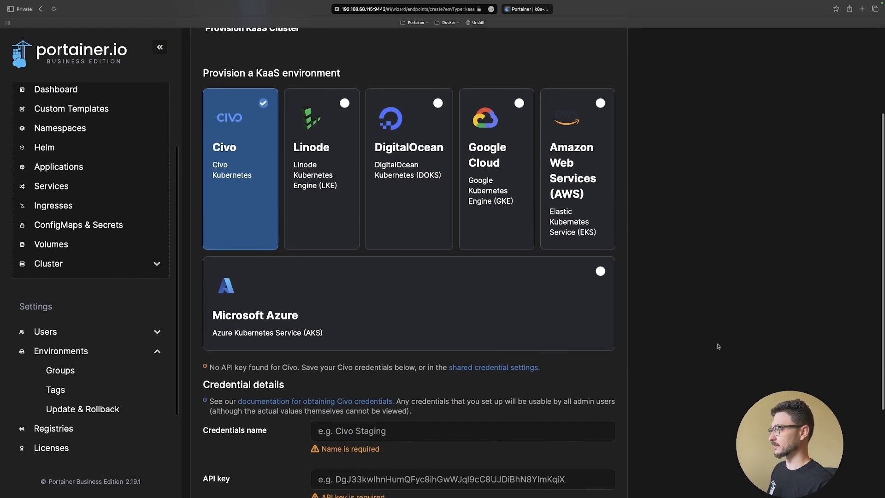
pyautogui.scroll(-4, 658, 338)
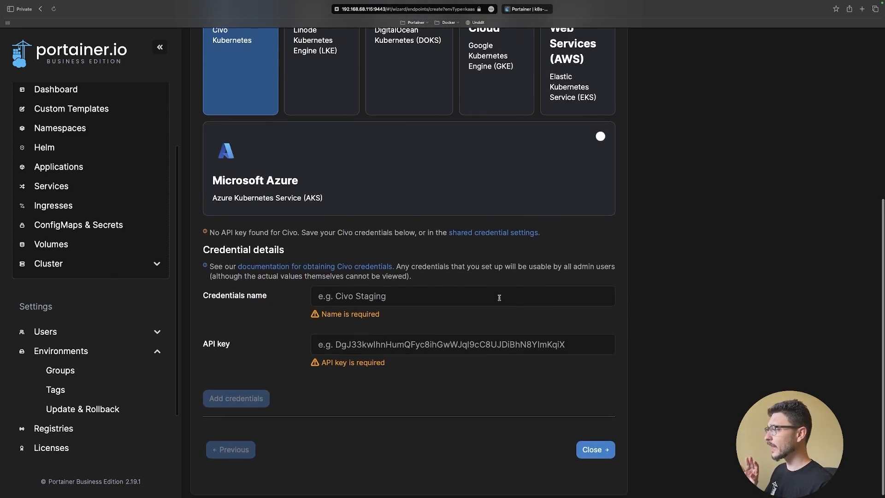
pyautogui.click(499, 298)
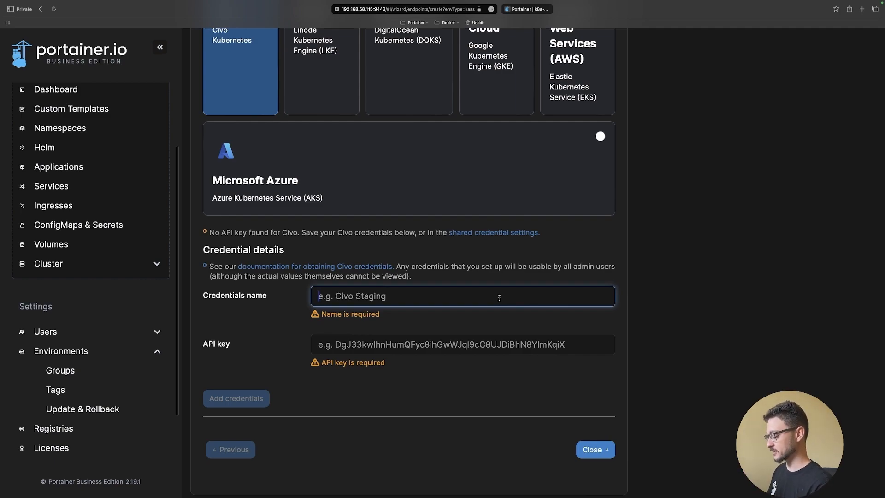
pyautogui.write('c')
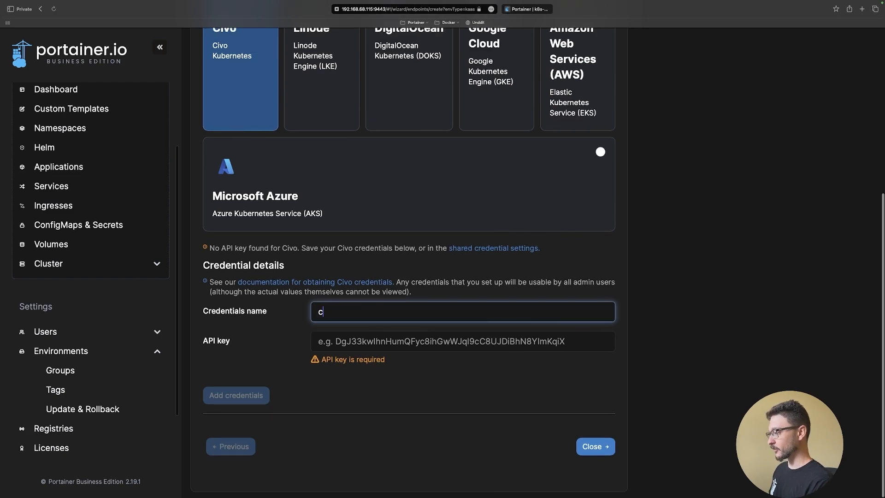
pyautogui.write('ivo-k8s-easy')
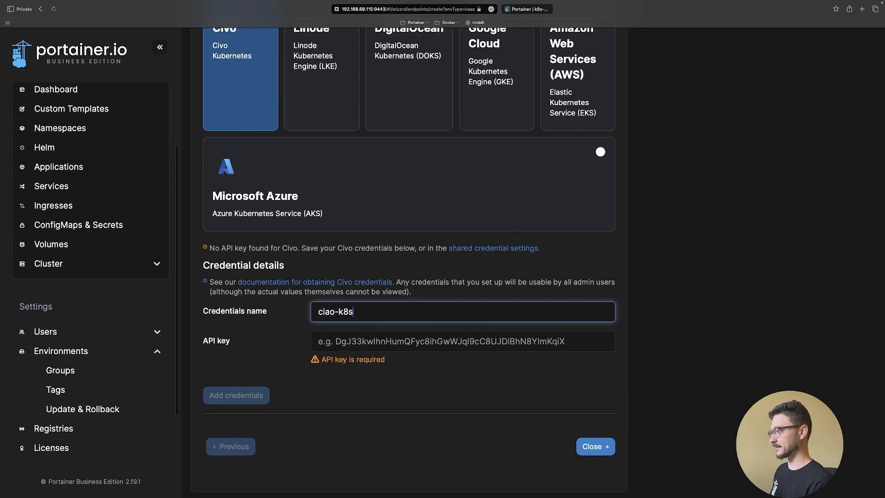
pyautogui.tripleClick(434, 313)
pyautogui.press('BackSpace')
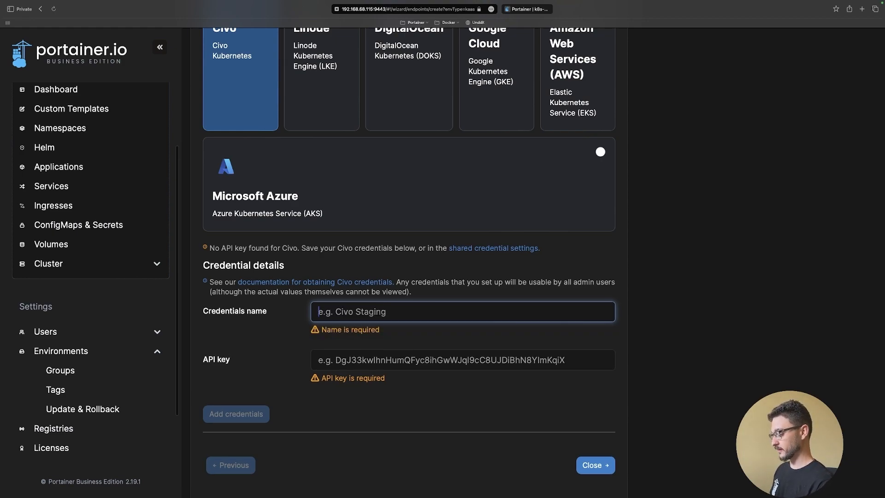
pyautogui.write('ci')
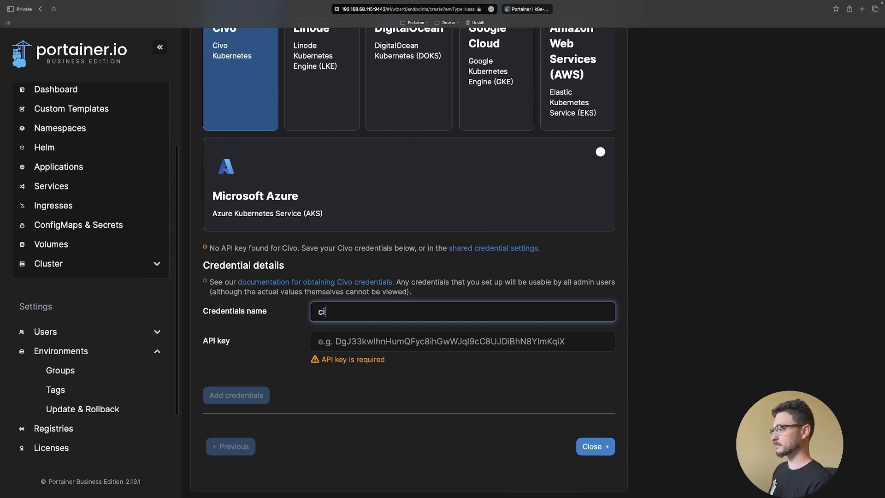
pyautogui.write('vo-')
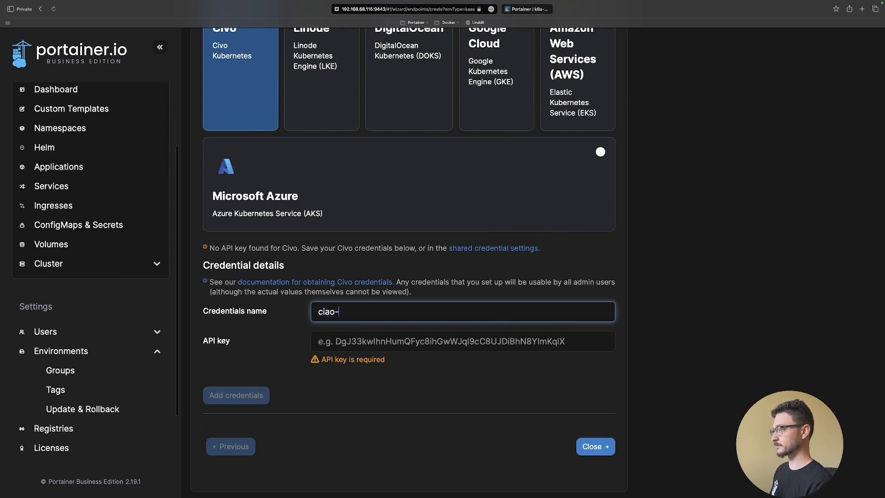
pyautogui.press('BackSpace')
pyautogui.press('BackSpace')
pyautogui.press('BackSpace')
pyautogui.write('vo-ka')
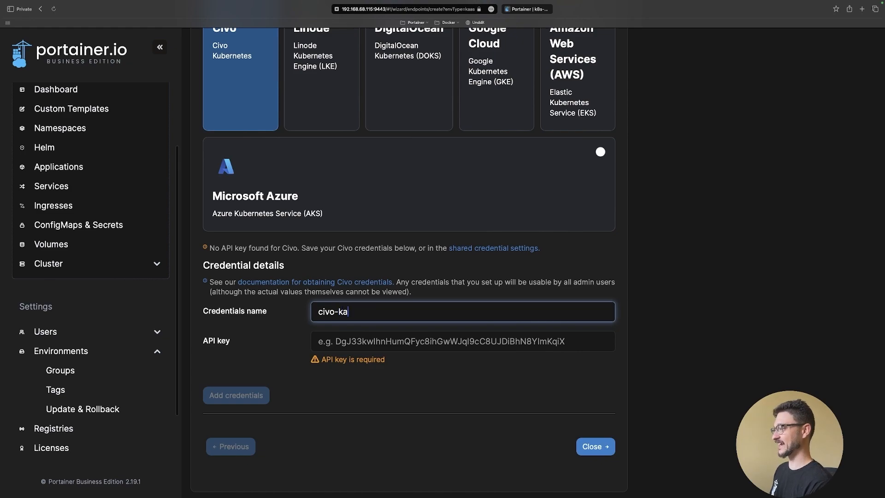
pyautogui.press('BackSpace')
pyautogui.write('8s-easy')
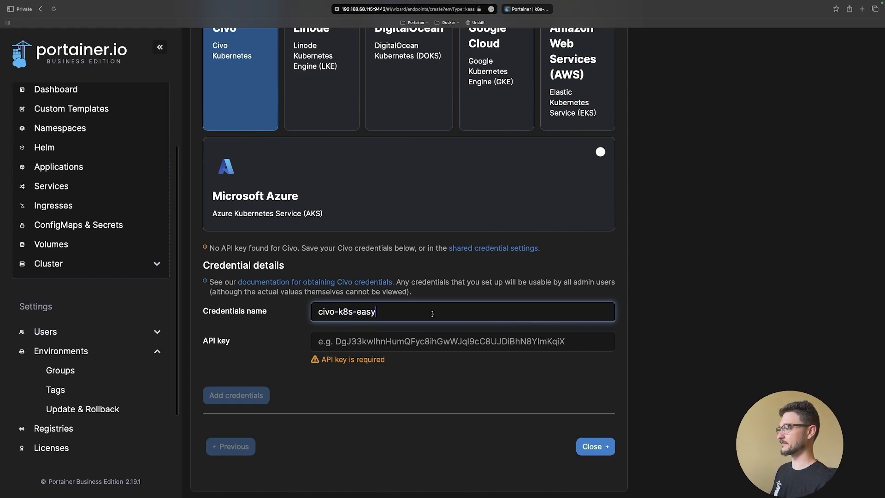
pyautogui.press('Tab')
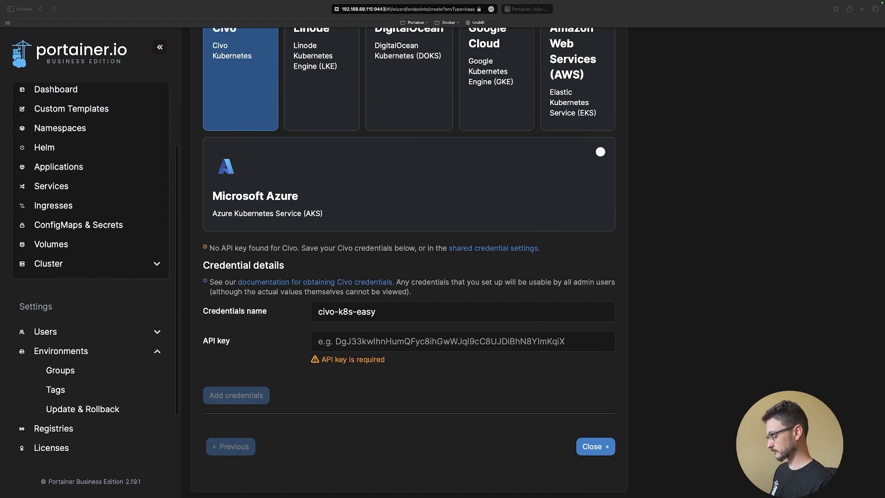
# - Paste the Civo API key and add the civo-k8s-easy credentials
pyautogui.click(223, 340)
pyautogui.press('super+v')
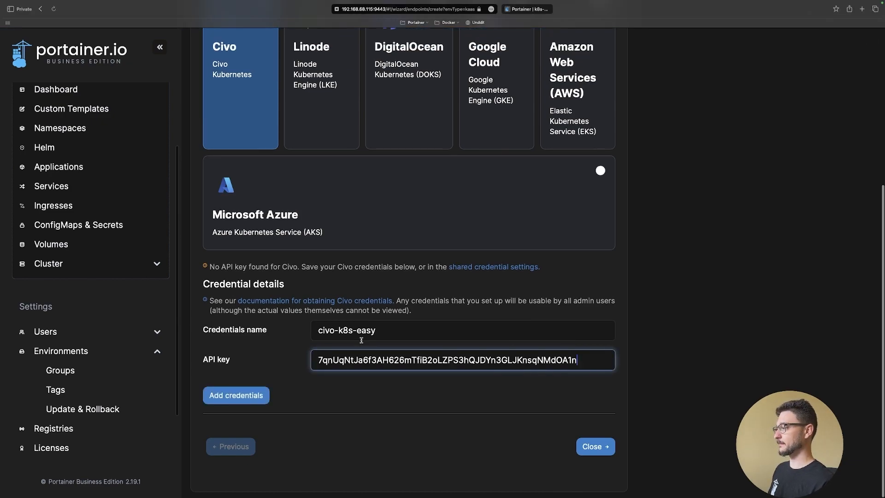
pyautogui.click(399, 397)
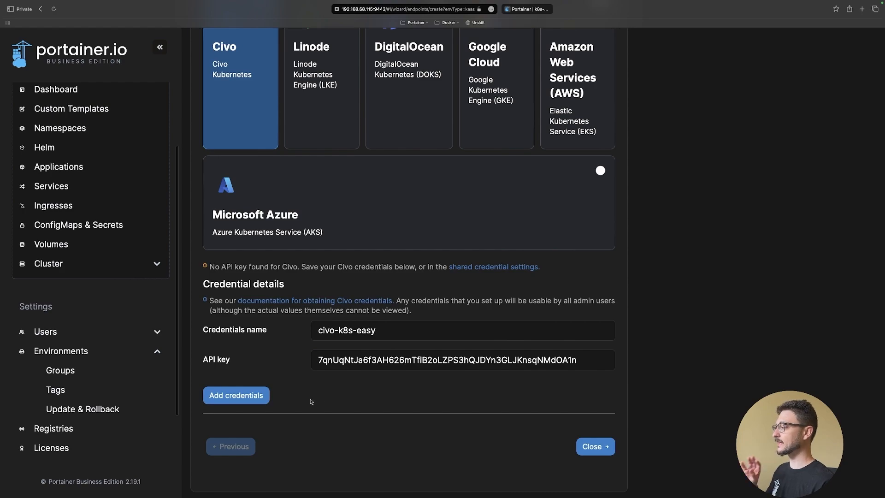
pyautogui.click(251, 398)
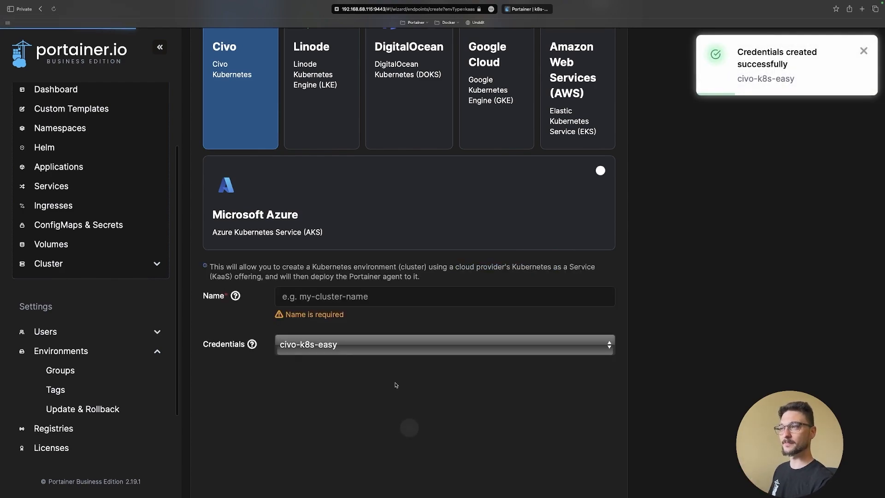
# - Name the cluster civo in New York 1 with 3 Standard: Medium (4GB RAM - 50GB SSD) nodes
pyautogui.scroll(-3, 396, 386)
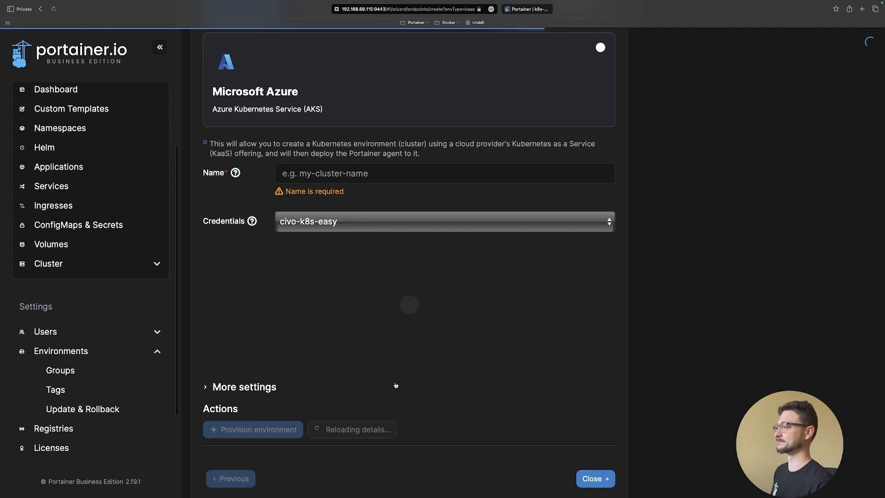
pyautogui.scroll(1, 397, 212)
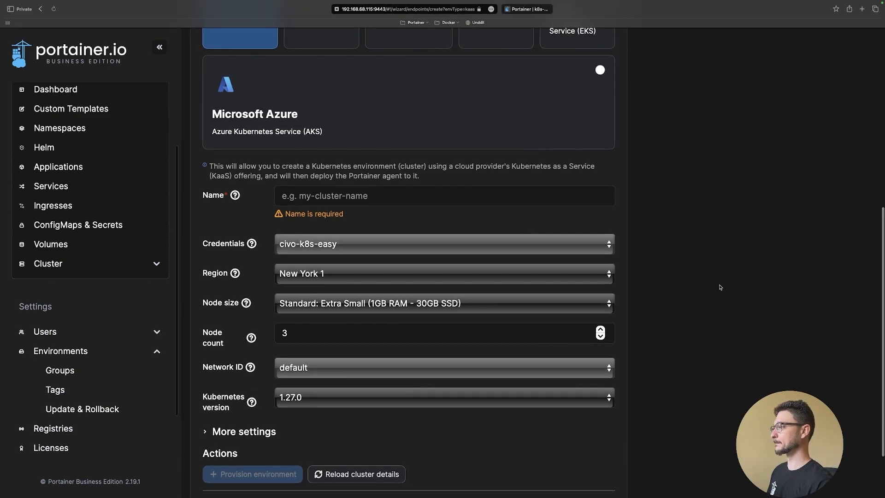
pyautogui.click(374, 197)
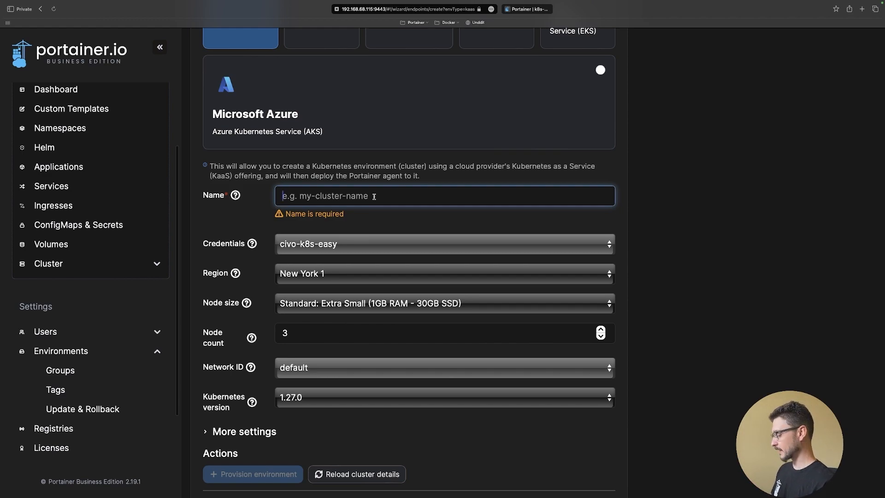
pyautogui.write('civo')
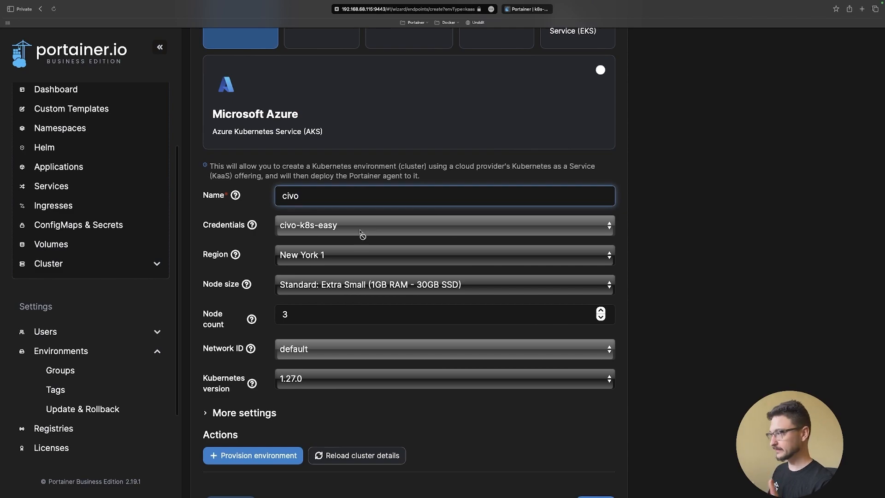
pyautogui.moveTo(239, 256)
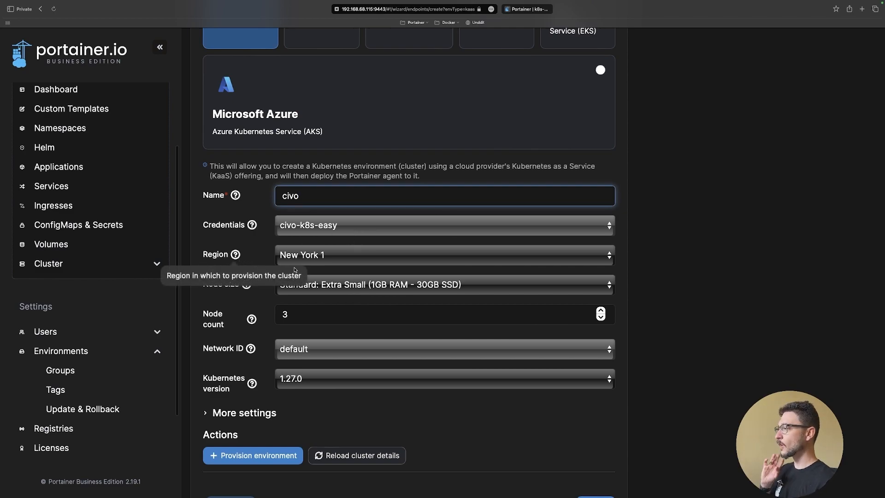
pyautogui.click(336, 261)
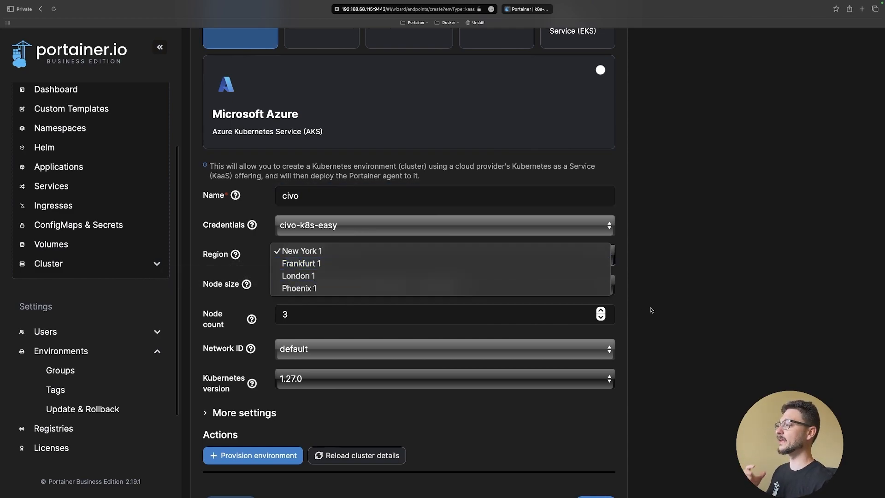
pyautogui.click(690, 317)
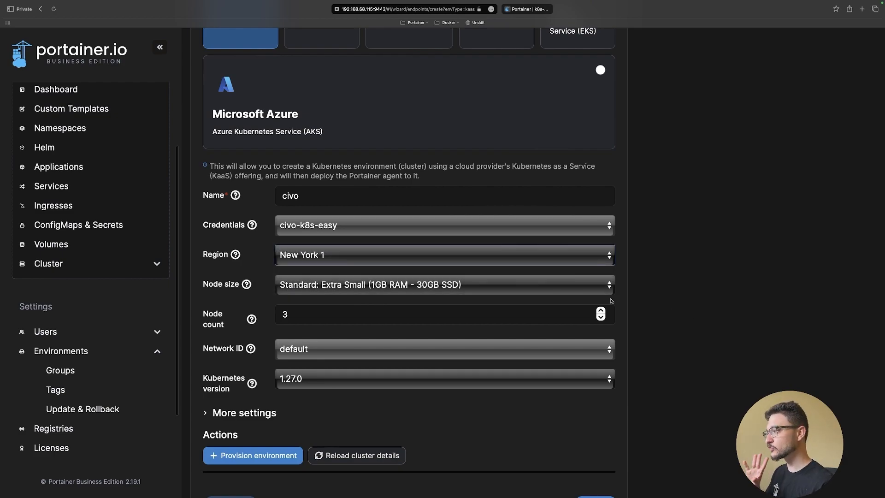
pyautogui.click(477, 293)
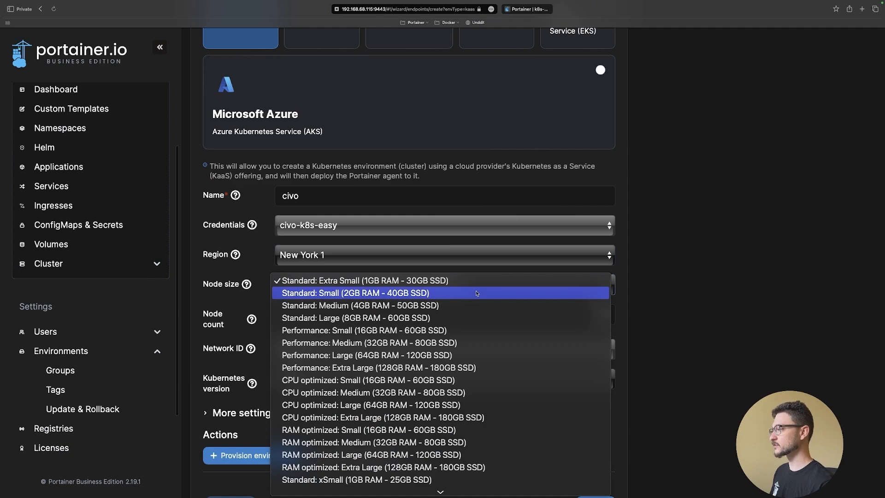
pyautogui.click(448, 306)
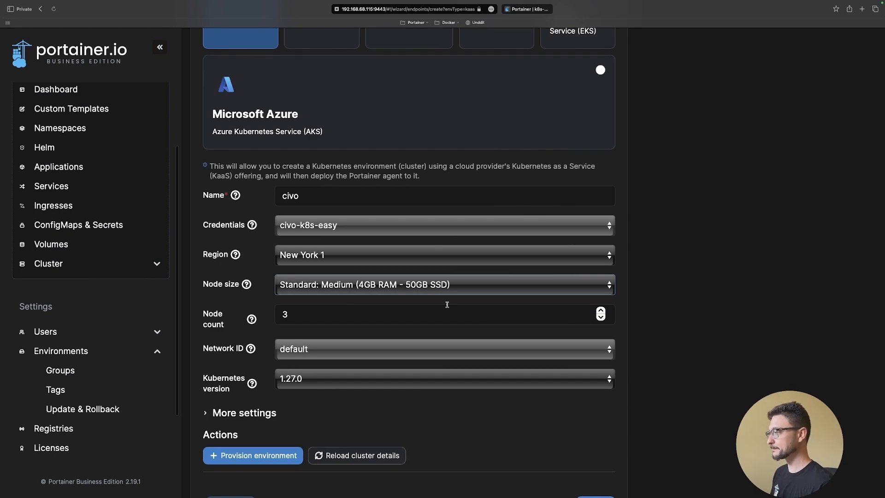
pyautogui.click(382, 309)
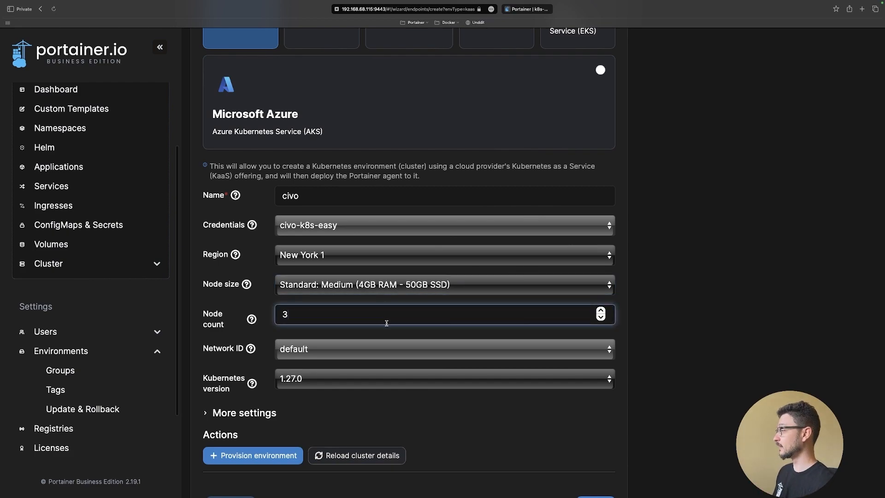
pyautogui.click(635, 362)
pyautogui.scroll(-2, 691, 371)
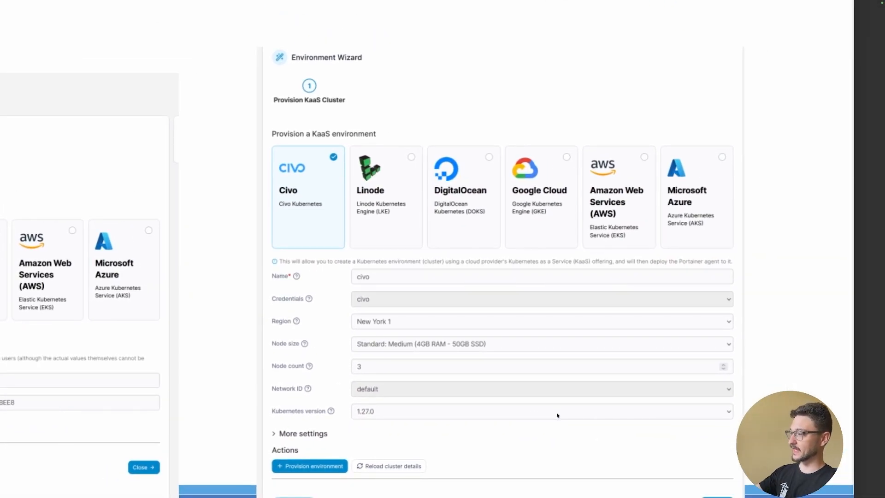
pyautogui.scroll(-1, 557, 415)
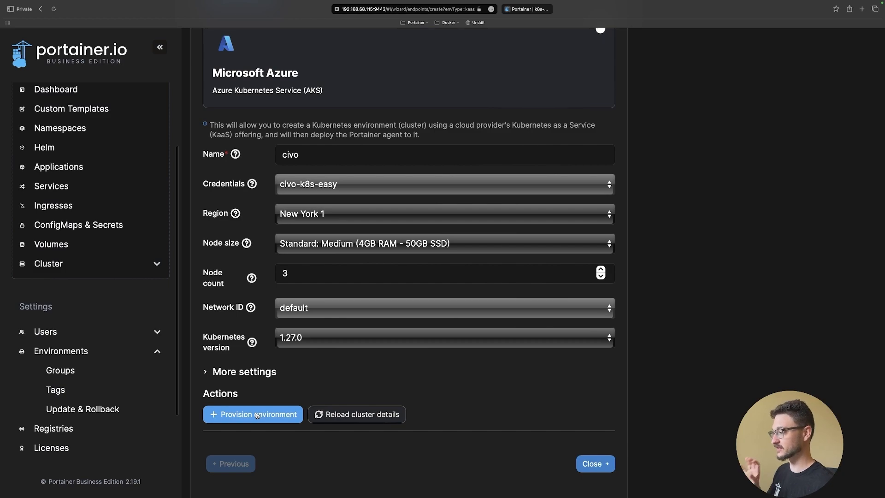
# - Provision the civo cluster, close the wizard, and bring Safari's Civo dashboard window forward
pyautogui.click(257, 415)
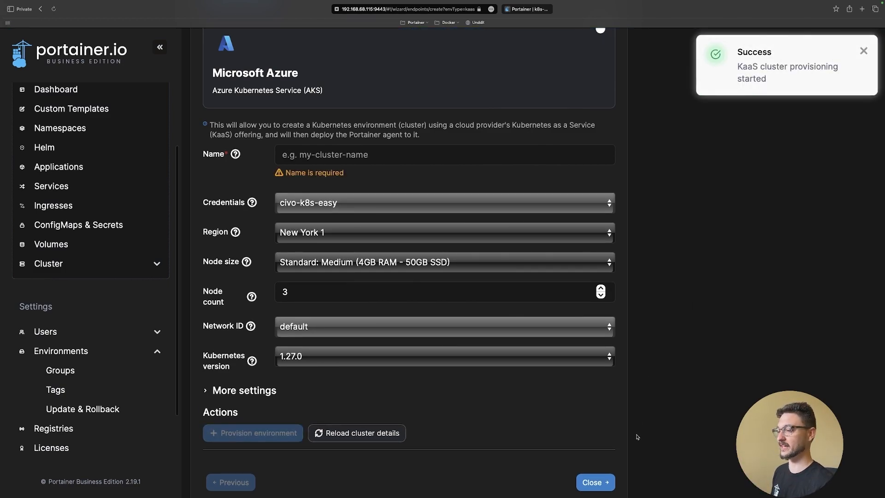
pyautogui.click(594, 484)
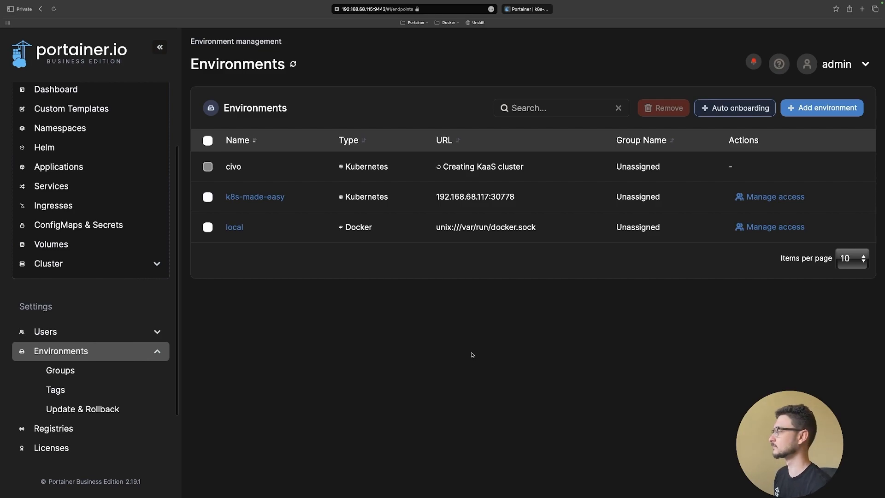
pyautogui.hotkey('ctrl', 'Up')
pyautogui.hotkey('ctrl', 'Up')
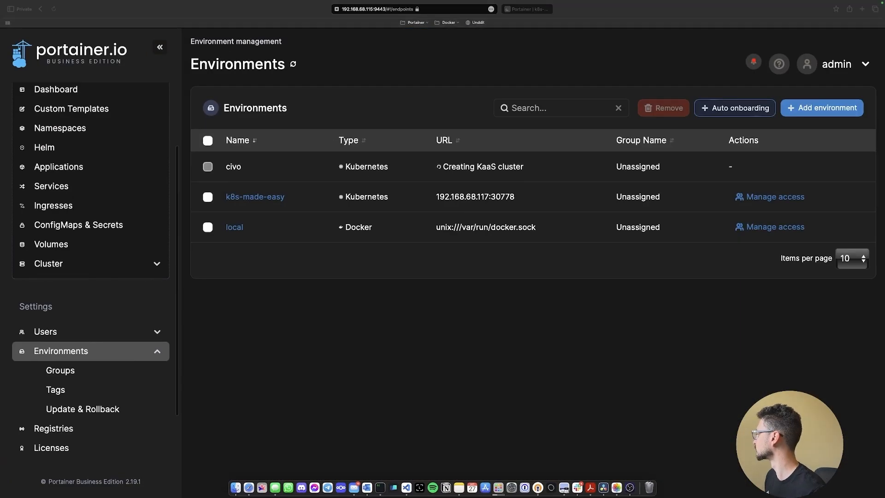
pyautogui.rightClick(248, 488)
pyautogui.click(273, 405)
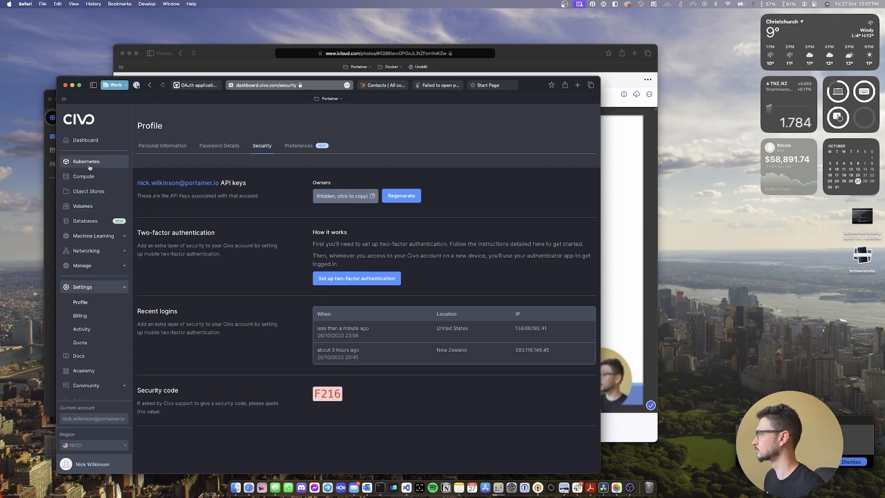
# - Show Civo's Kubernetes clusters page and close the unneeded Safari tabs
pyautogui.click(90, 167)
pyautogui.doubleClick(282, 95)
pyautogui.click(362, 18)
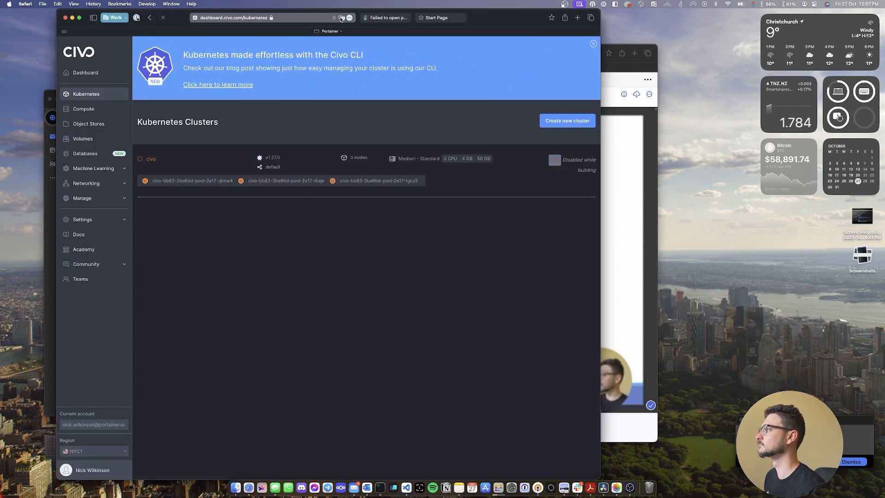
pyautogui.click(366, 18)
# - Make the Civo window full screen and zoomed in, then move to the Portainer desktop
pyautogui.click(393, 18)
pyautogui.click(80, 18)
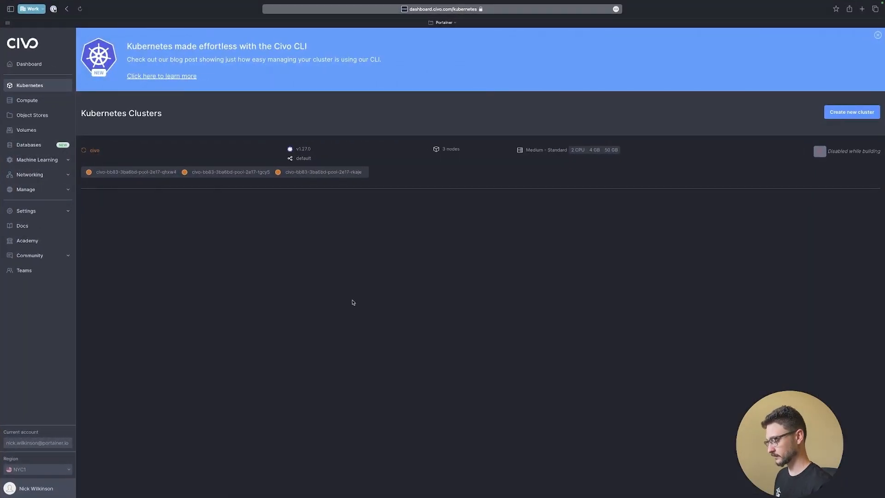
pyautogui.press('super+plus')
pyautogui.press('super+plus')
pyautogui.press('super+plus')
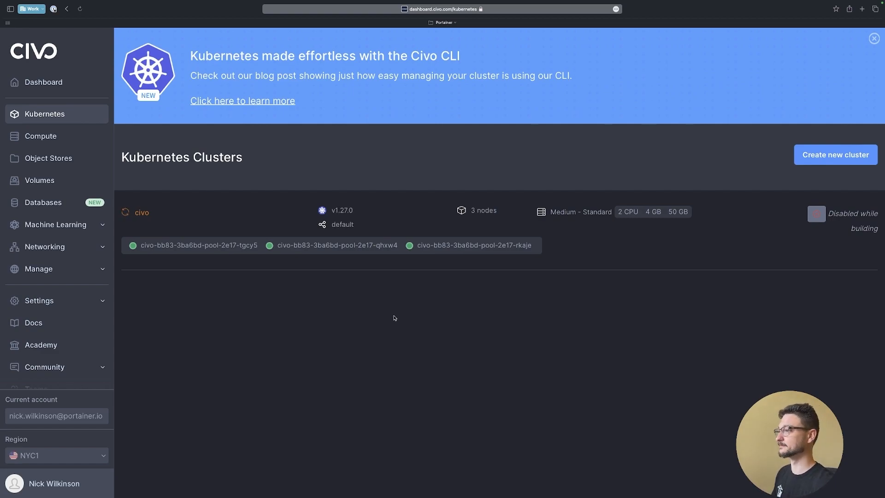
pyautogui.hotkey('ctrl', 'Right')
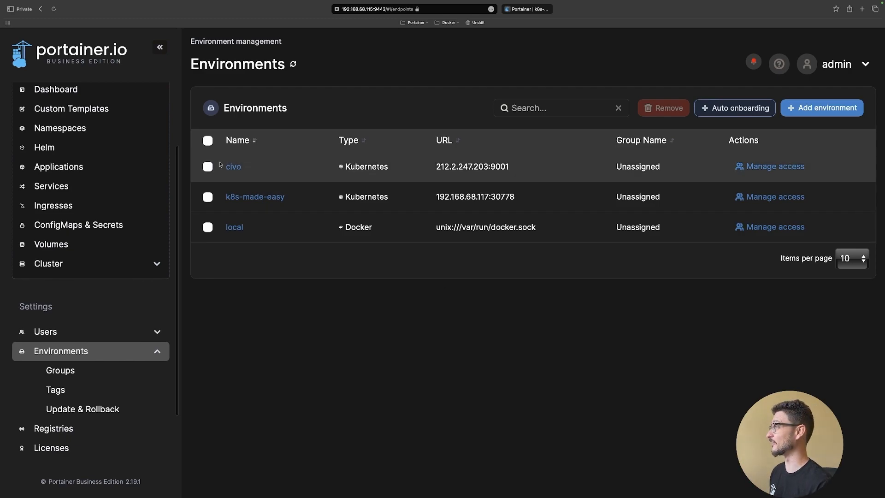
# - Return to Portainer Home, with cards for local, k8s-made-easy and civo
pyautogui.scroll(3, 54, 107)
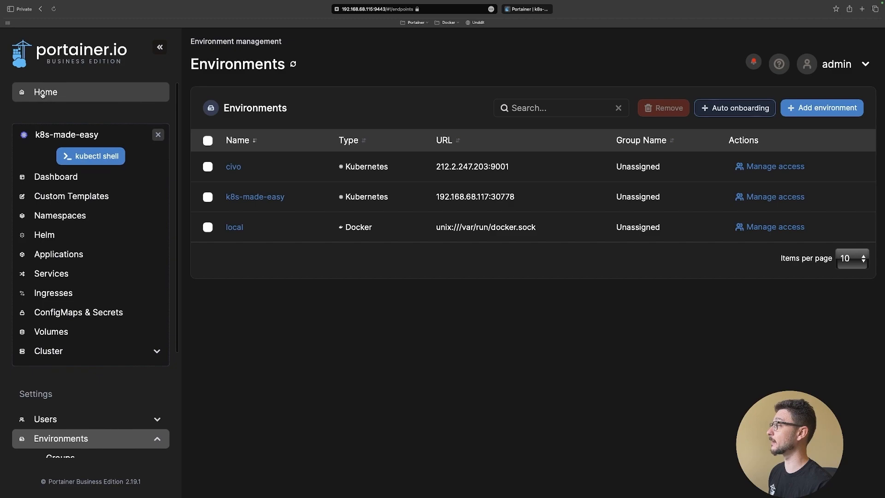
pyautogui.click(51, 94)
pyautogui.scroll(-2, 522, 424)
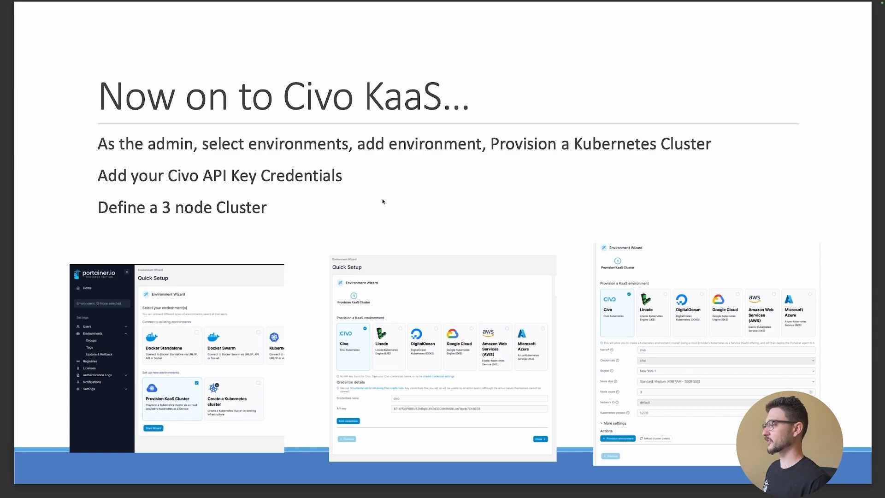
# - Advance the presentation to the 'Configure the Cluster' slide
pyautogui.scroll(-1, 353, 155)
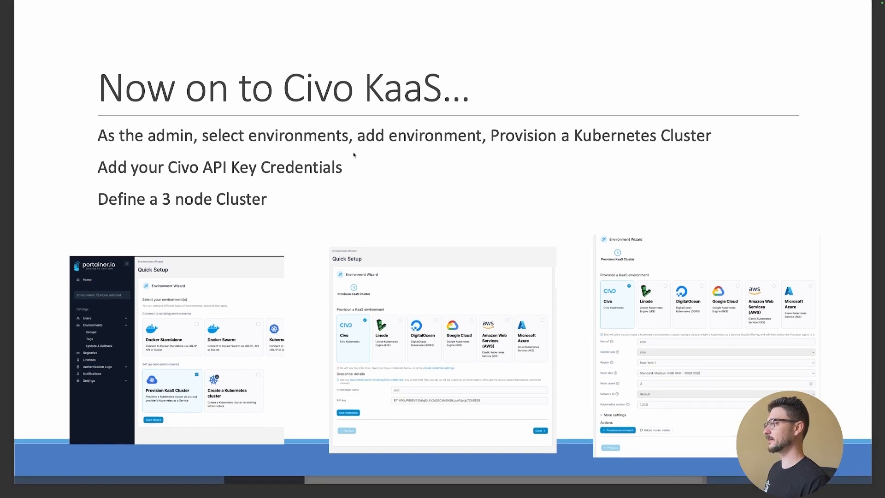
pyautogui.scroll(-3, 353, 154)
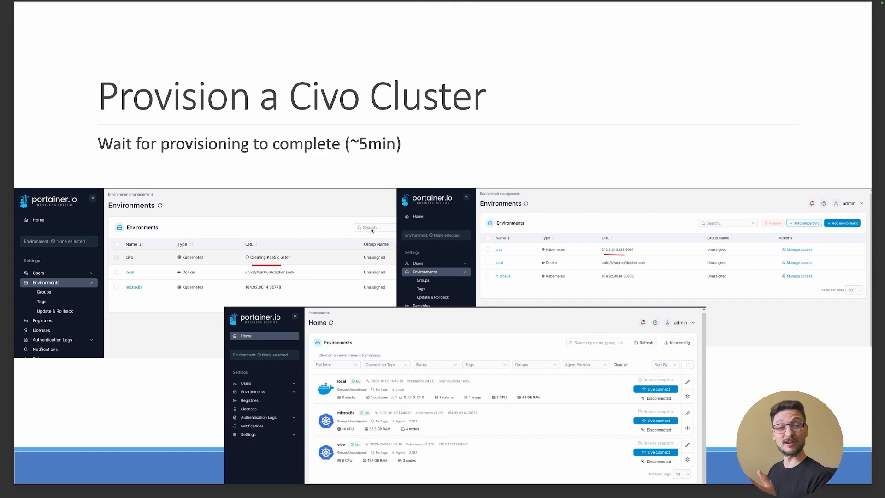
pyautogui.scroll(-3, 372, 229)
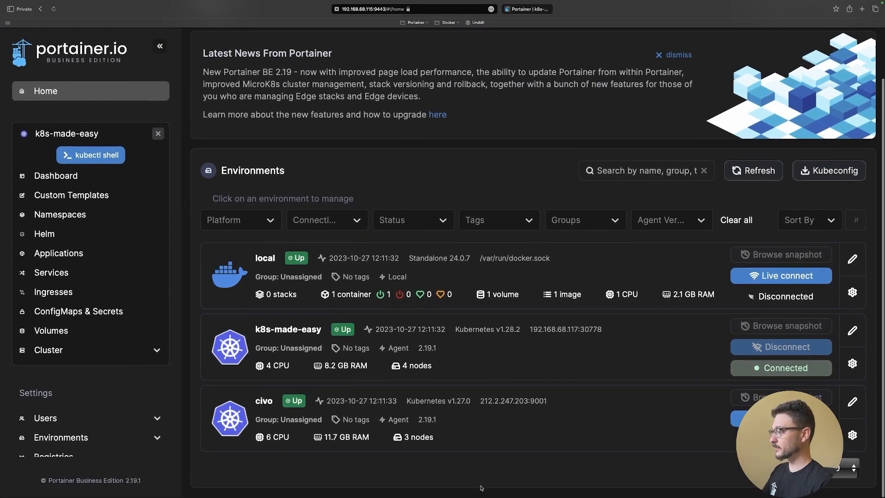
# - Open the civo environment's Cluster Setup page for Kubernetes features
pyautogui.click(477, 425)
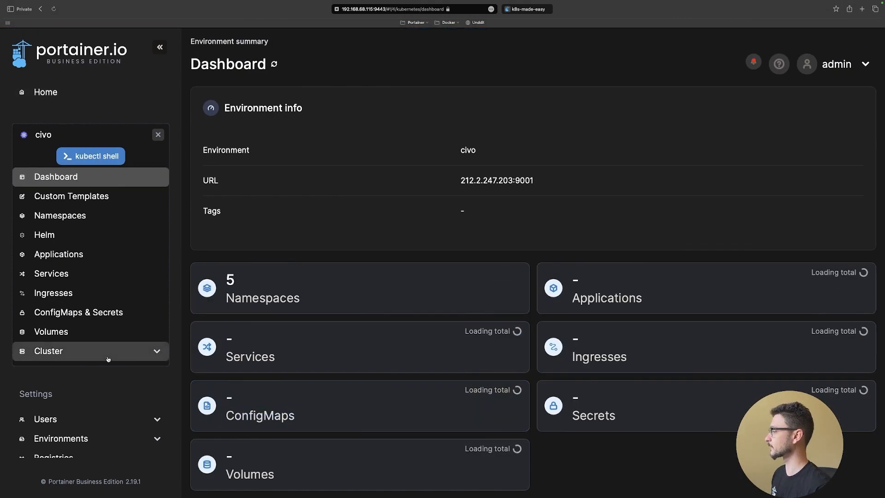
pyautogui.click(108, 359)
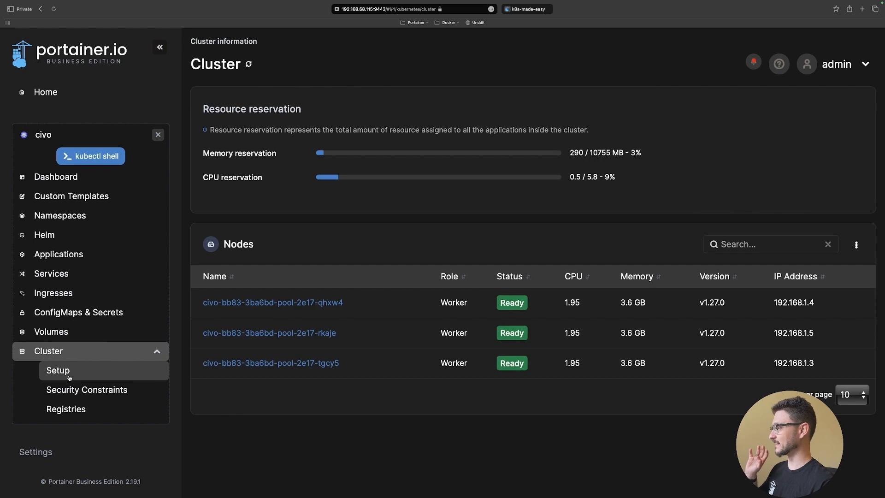
pyautogui.click(70, 374)
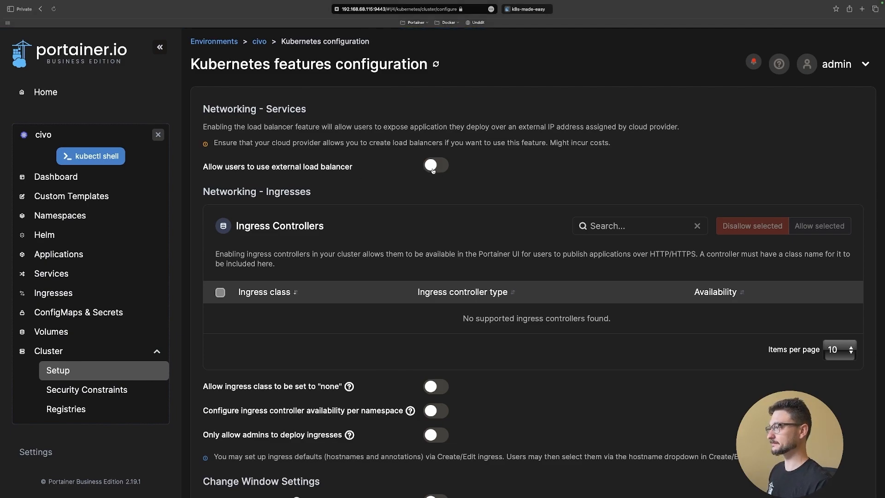
# - Allow external load balancers, disable resource over-commit and set the reservation to 10%
pyautogui.click(433, 167)
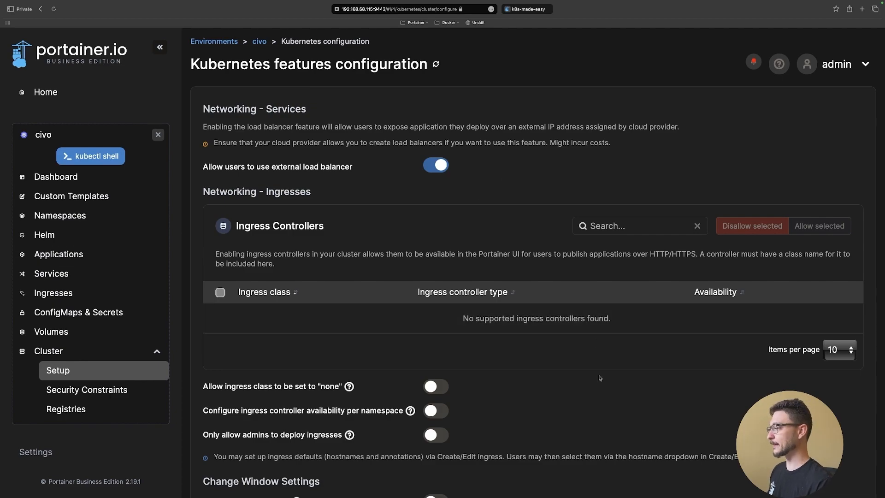
pyautogui.scroll(-3, 601, 378)
pyautogui.scroll(-4, 601, 378)
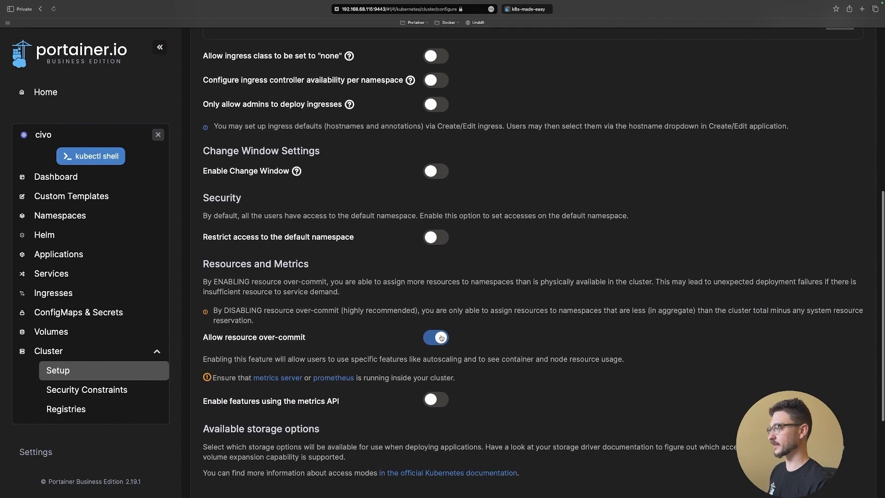
pyautogui.click(441, 337)
pyautogui.doubleClick(443, 367)
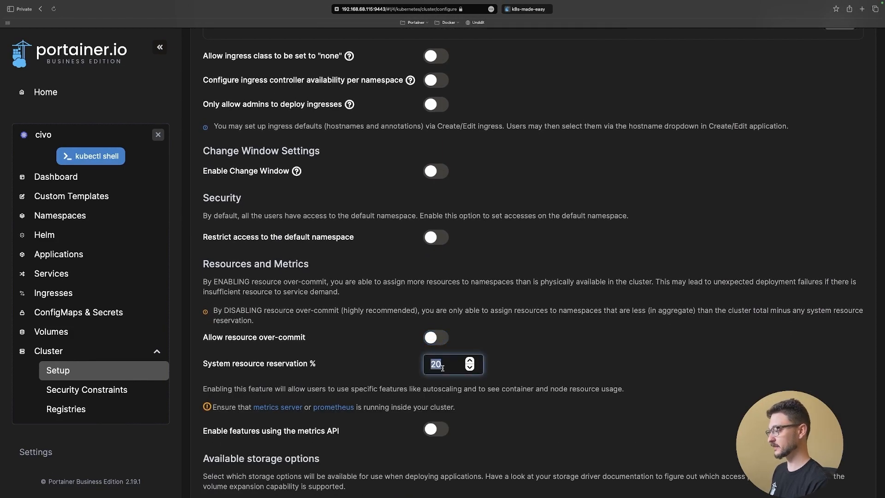
pyautogui.write('10')
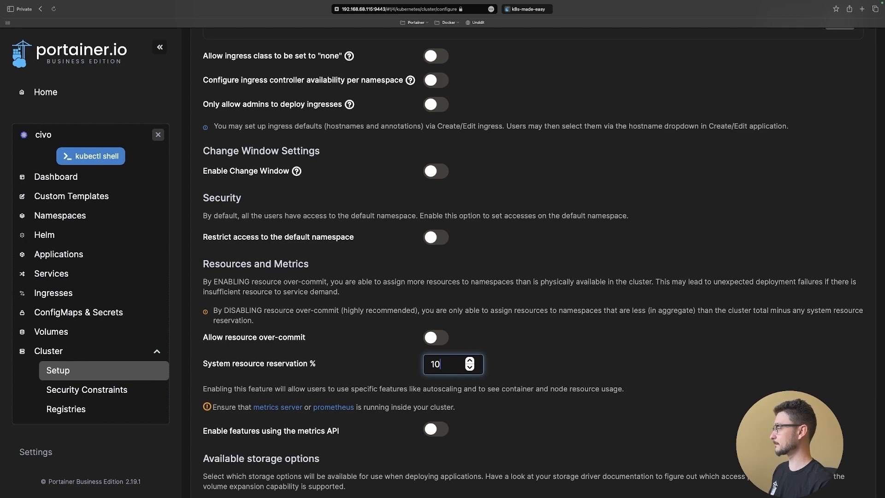
pyautogui.click(545, 368)
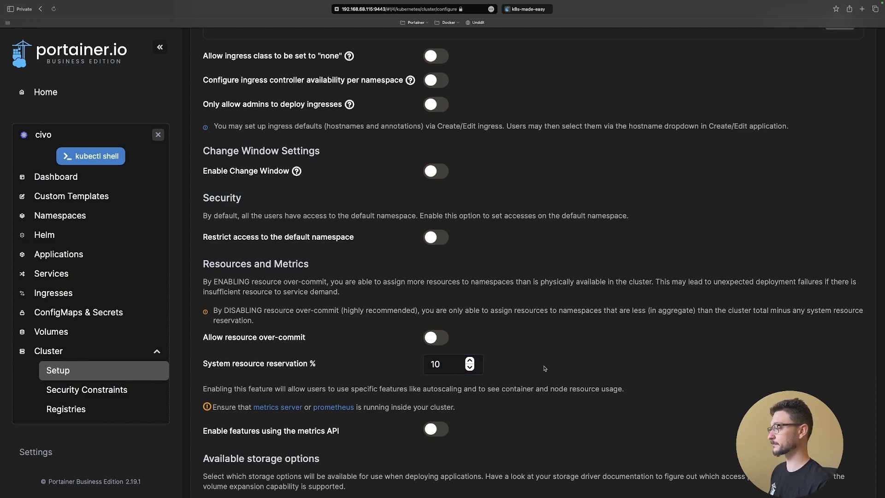
# - Attempt to enable the metrics API features, which stay off on Civo
pyautogui.scroll(-2, 545, 368)
pyautogui.click(431, 393)
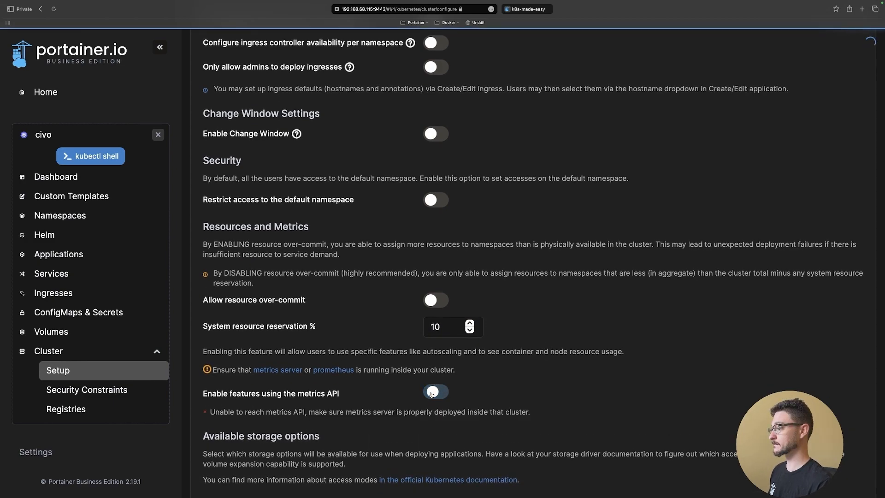
pyautogui.scroll(-1, 431, 394)
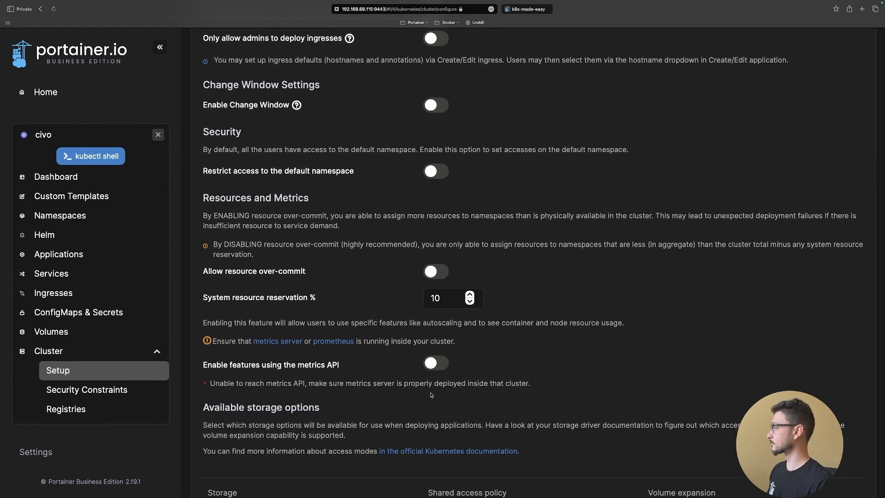
pyautogui.click(431, 364)
pyautogui.click(430, 364)
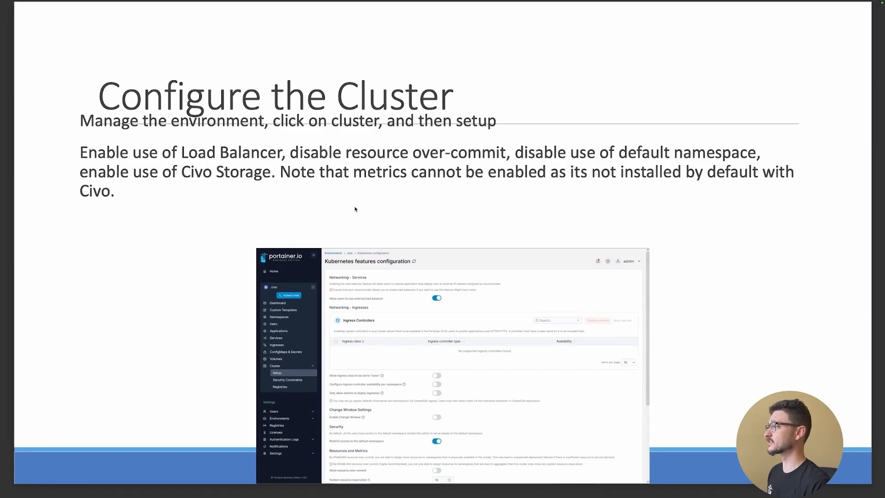
pyautogui.moveTo(280, 172); pyautogui.dragTo(572, 176)
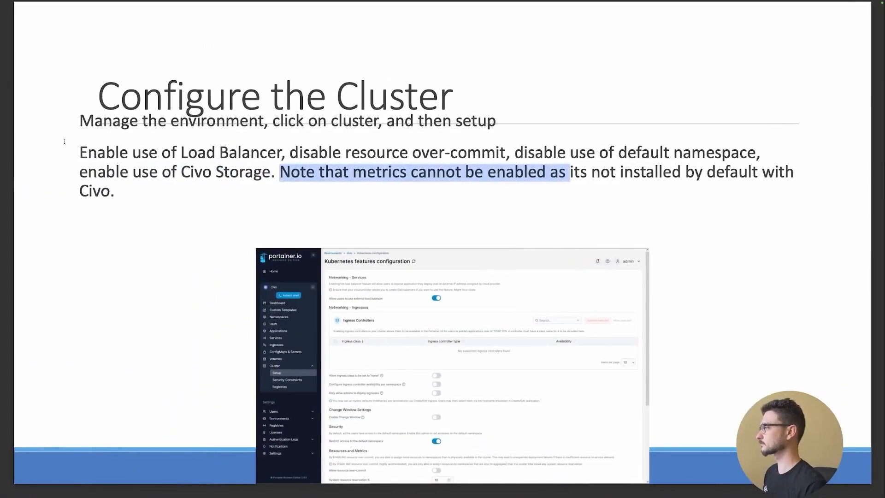
pyautogui.click(188, 153)
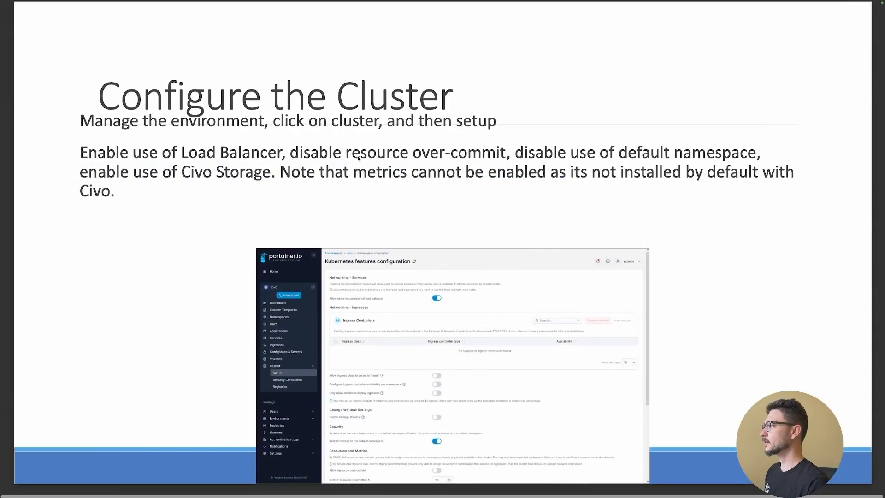
pyautogui.moveTo(188, 153); pyautogui.dragTo(236, 153)
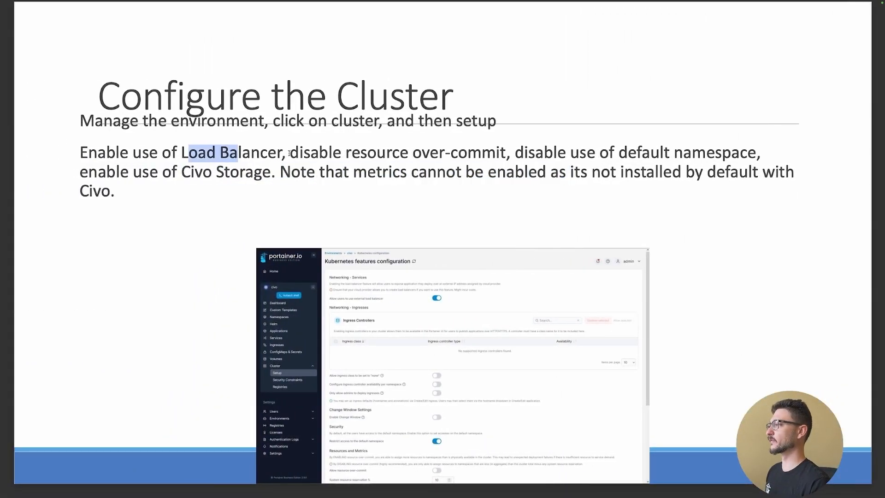
pyautogui.moveTo(290, 153); pyautogui.dragTo(726, 155)
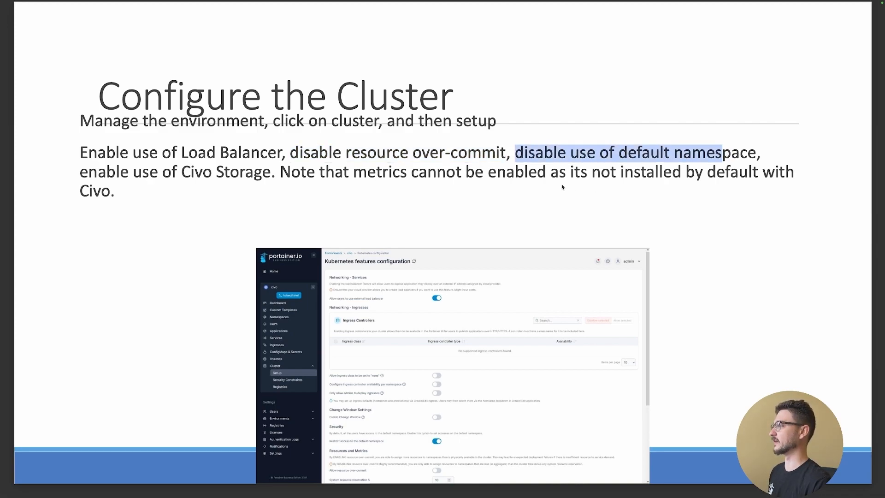
pyautogui.moveTo(178, 172); pyautogui.dragTo(267, 173)
pyautogui.click(413, 203)
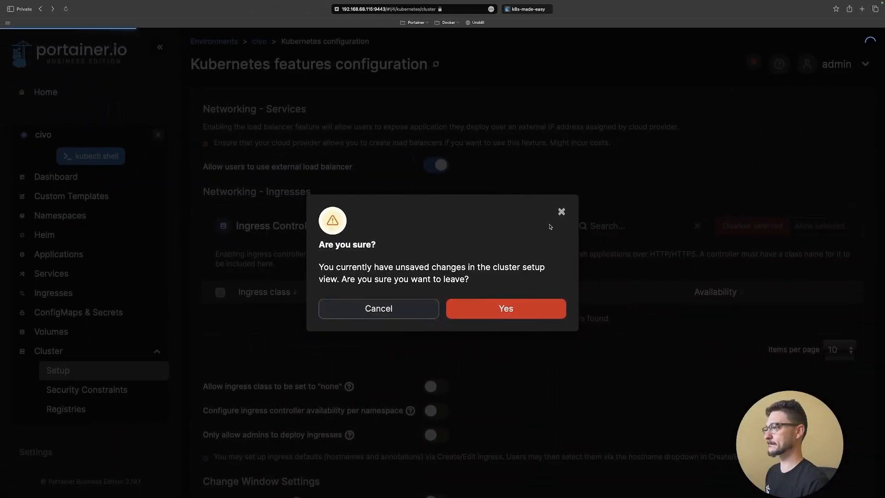
# - Dismiss the unsaved-changes warning, restrict default-namespace access, and save civo's configuration
pyautogui.click(298, 212)
pyautogui.scroll(-1, 574, 319)
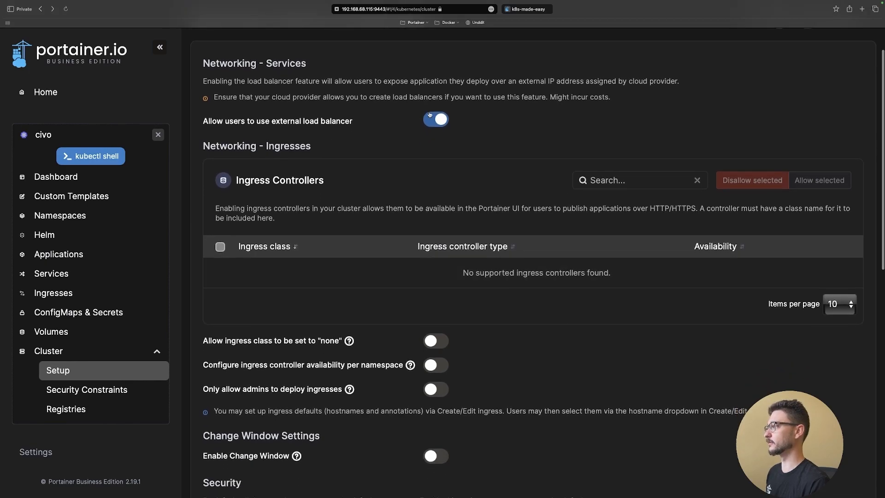
pyautogui.scroll(-4, 476, 205)
pyautogui.scroll(-4, 476, 205)
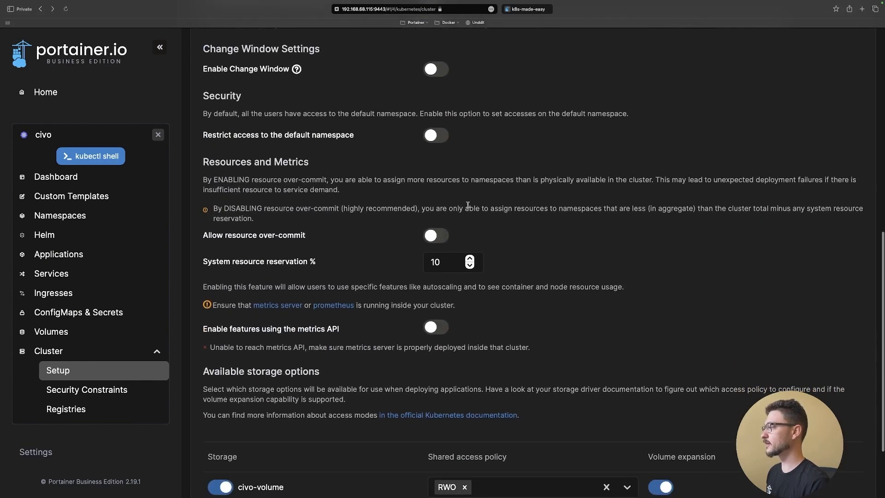
pyautogui.scroll(-3, 503, 268)
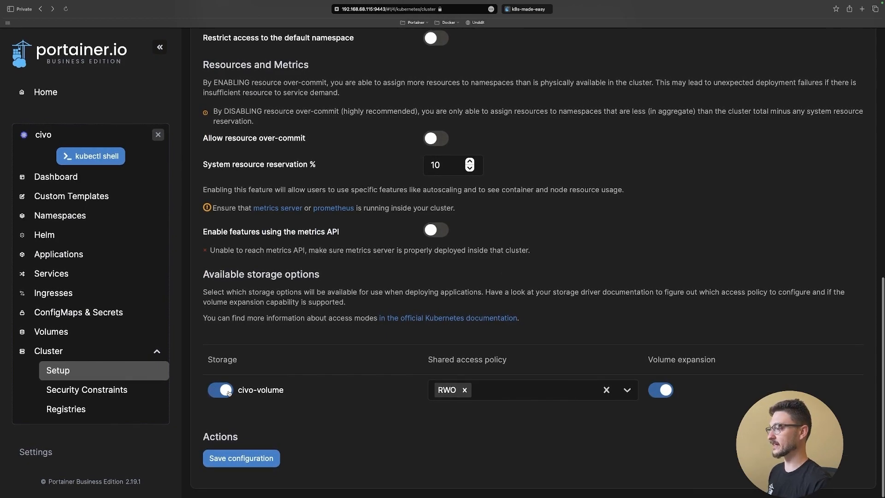
pyautogui.scroll(3, 346, 373)
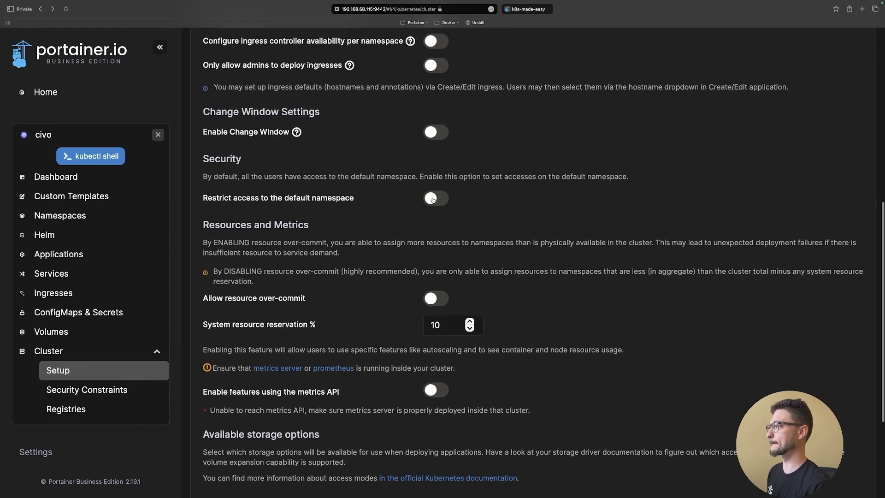
pyautogui.click(433, 199)
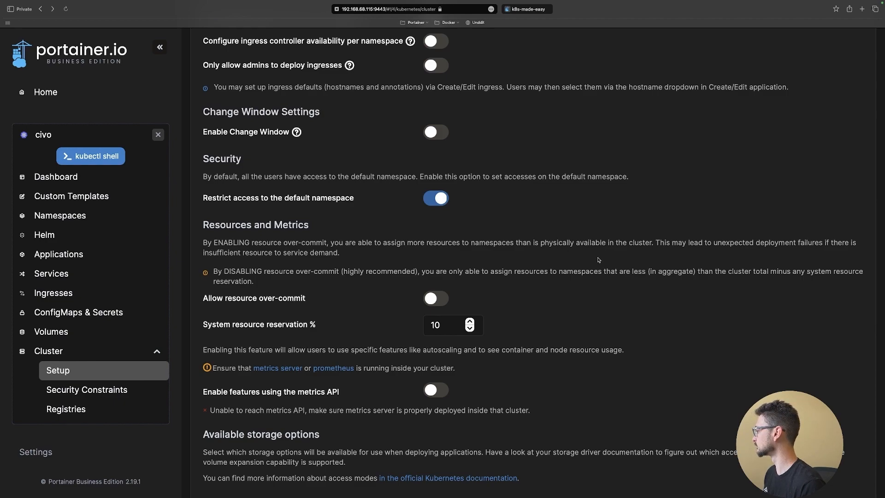
pyautogui.scroll(-5, 598, 260)
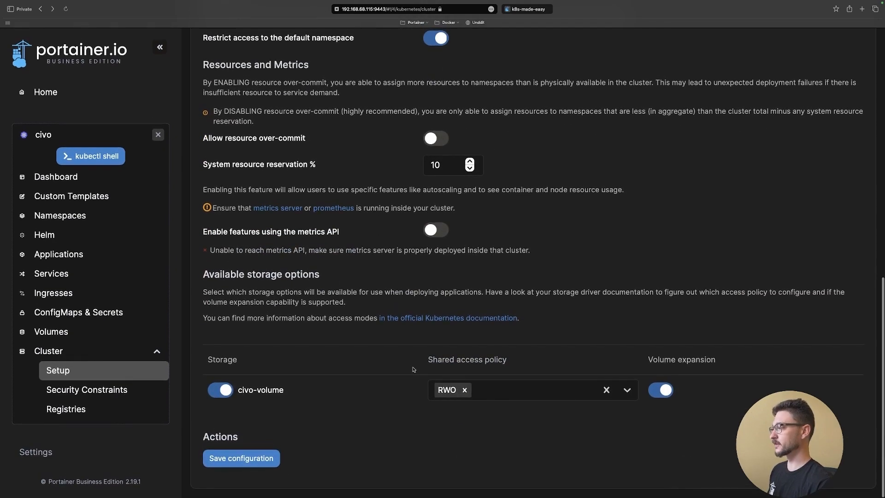
pyautogui.click(247, 458)
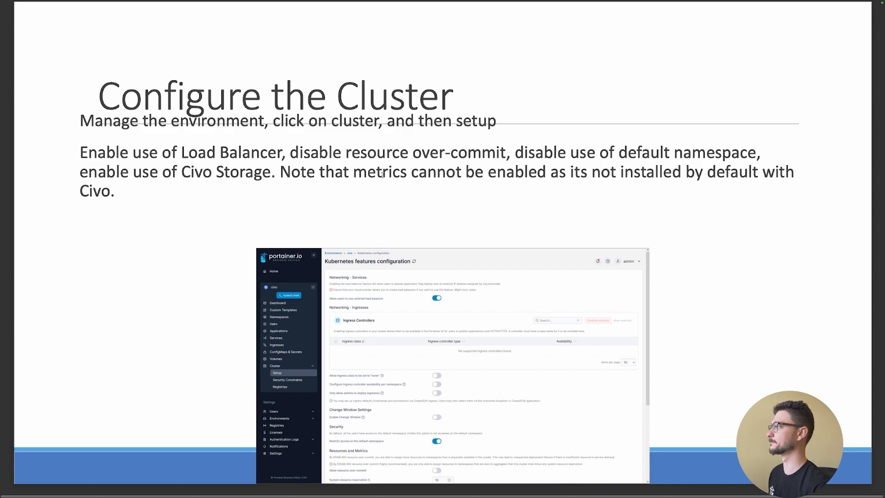
# - Advance the slides to 'Assign user to Clusters with RBAC'
pyautogui.scroll(-3, 382, 175)
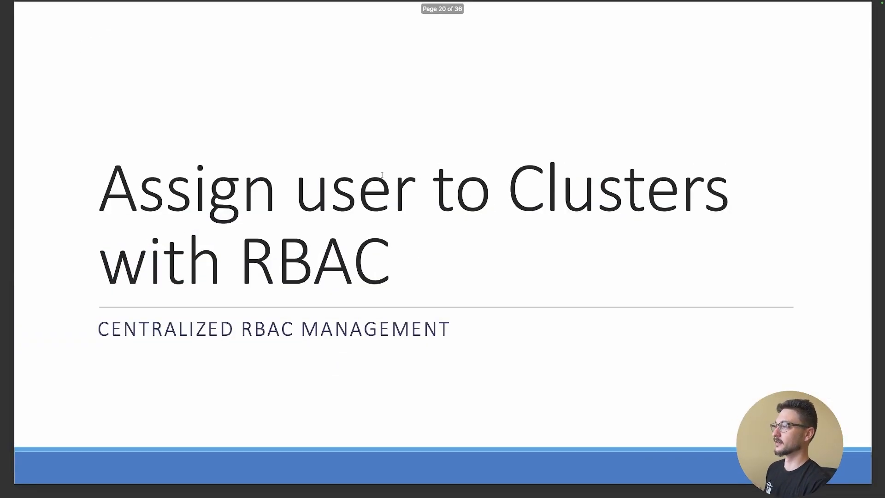
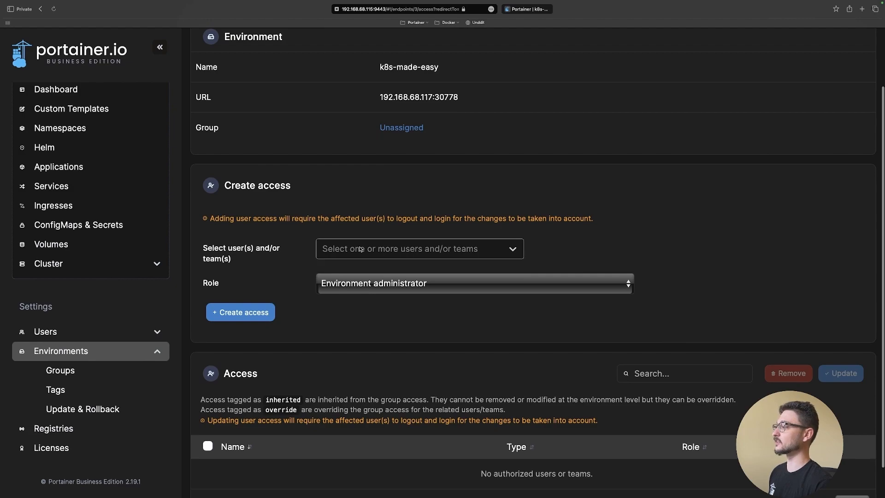
# - Add the GitHub user to k8s-made-easy's access list with the Environment administrator role
pyautogui.click(360, 250)
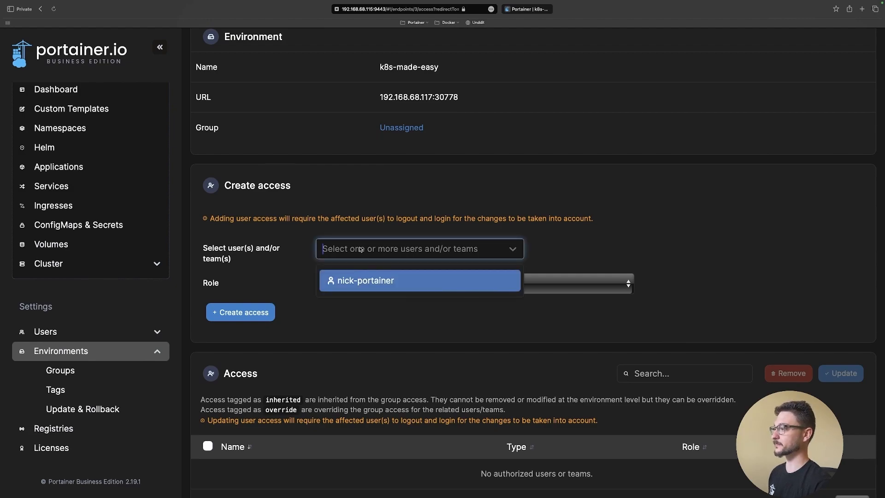
pyautogui.click(392, 282)
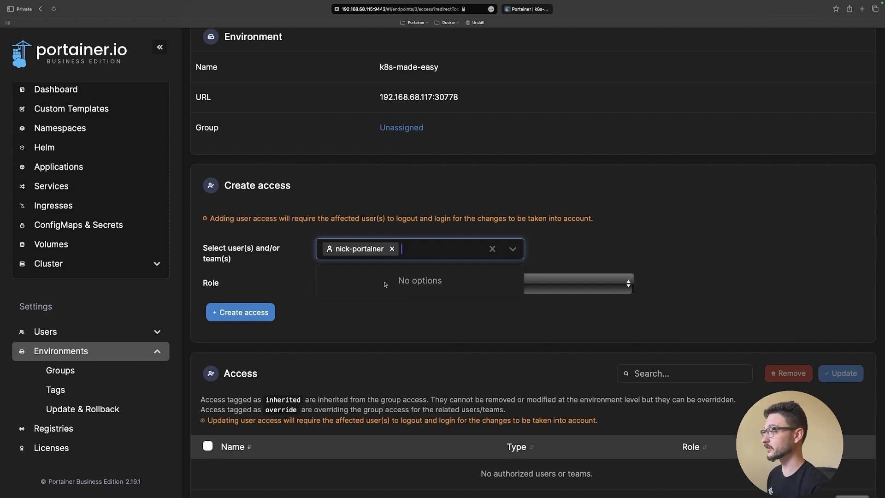
pyautogui.click(434, 324)
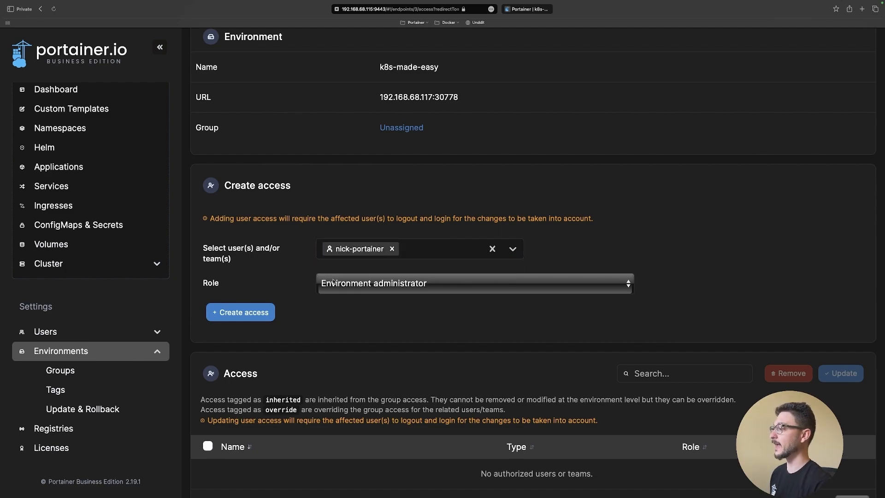
pyautogui.click(391, 285)
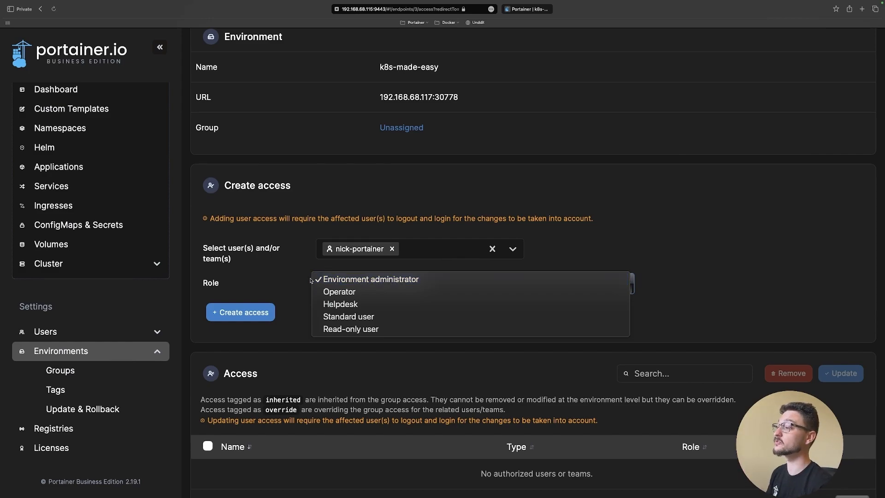
pyautogui.click(343, 279)
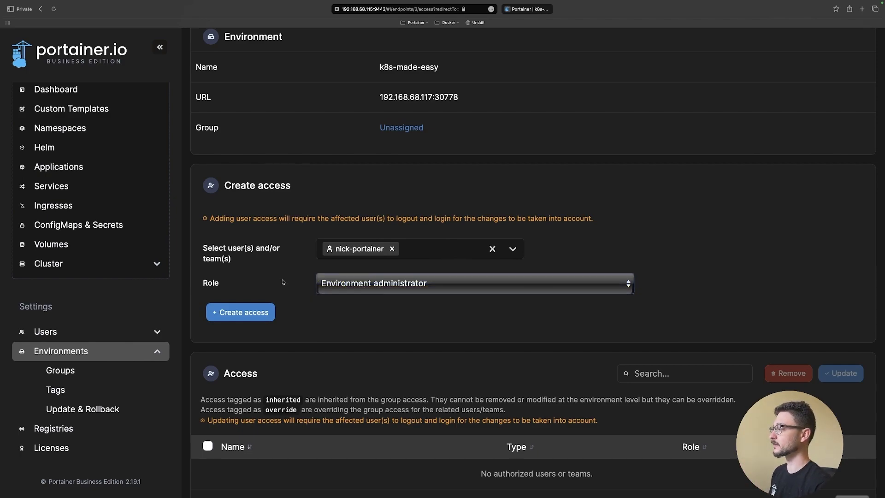
pyautogui.click(261, 313)
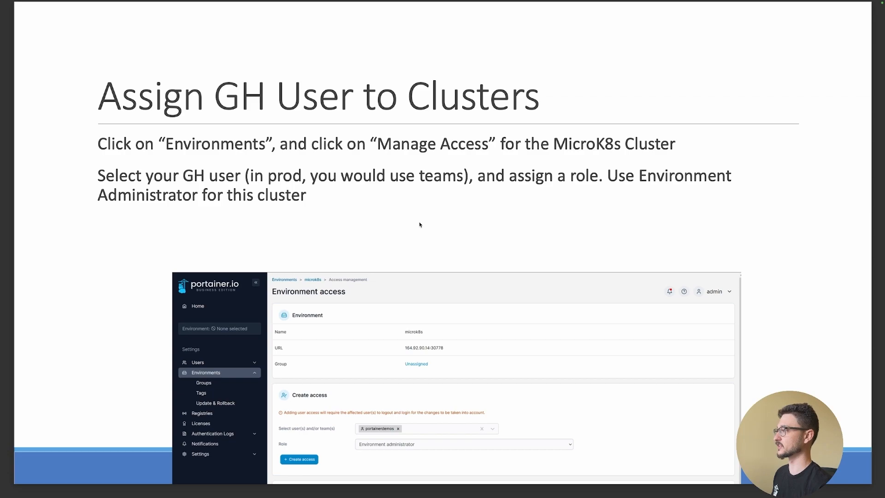
# - Advance to the slide on giving the GitHub user Standard User access on Civo
pyautogui.scroll(-5, 419, 225)
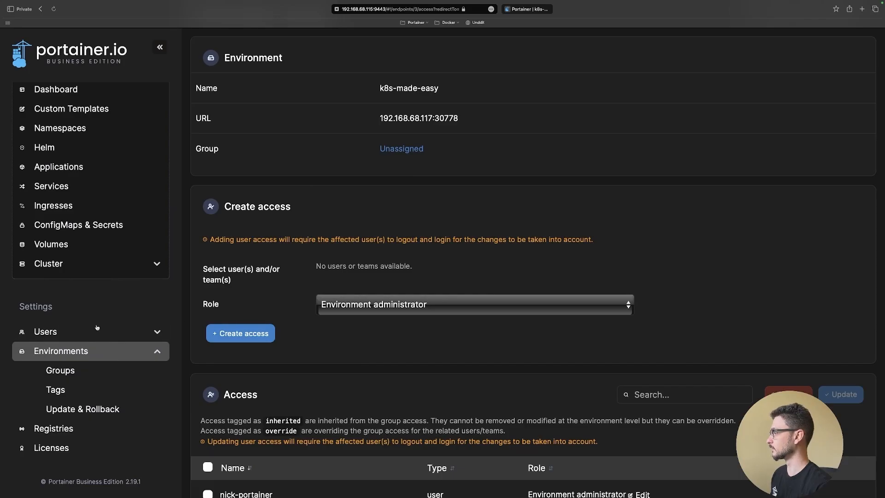
# - Open access management for the civo environment from the environments list
pyautogui.click(72, 349)
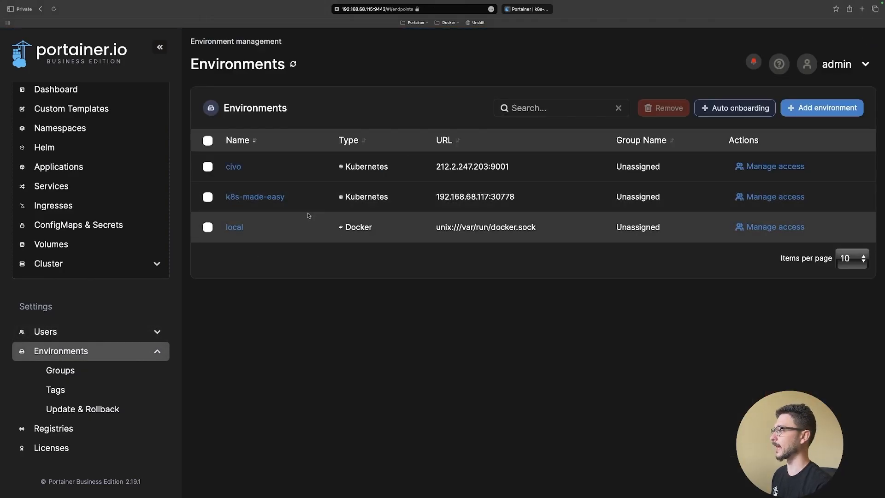
pyautogui.click(796, 168)
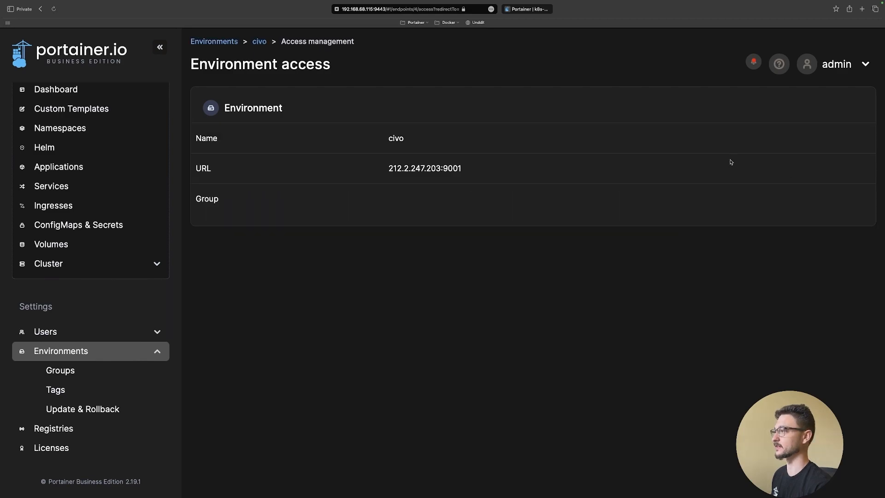
pyautogui.scroll(-3, 384, 246)
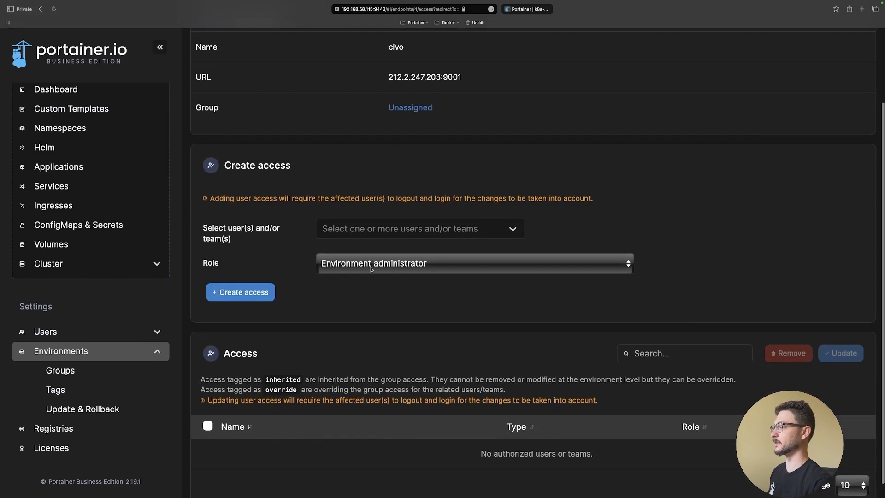
# - Grant the GitHub user Standard user access to civo
pyautogui.click(348, 233)
pyautogui.click(353, 261)
pyautogui.click(380, 267)
pyautogui.click(376, 269)
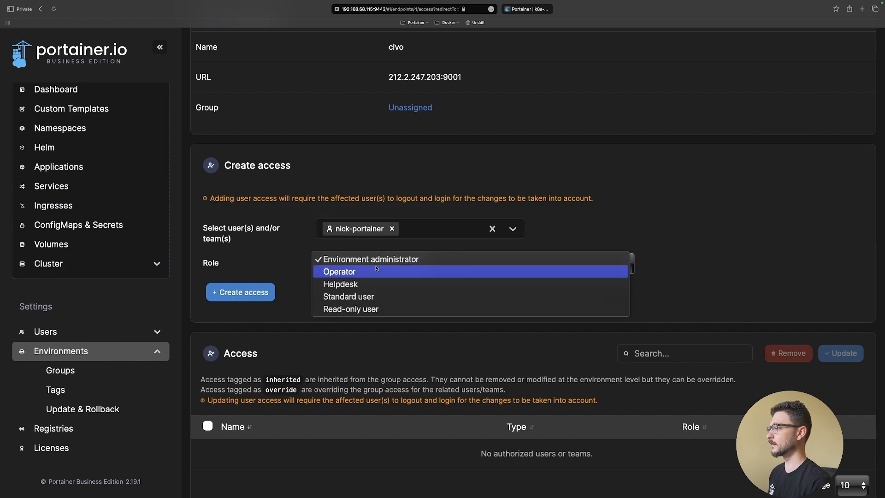
pyautogui.click(358, 298)
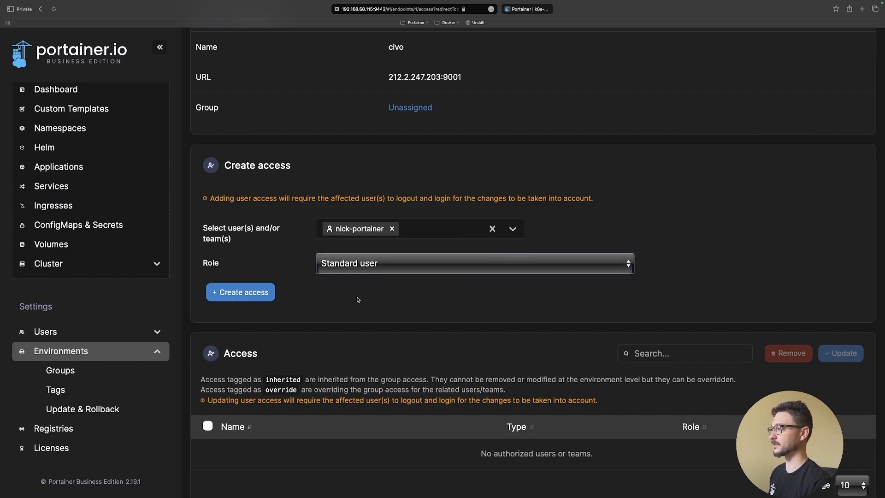
pyautogui.click(247, 296)
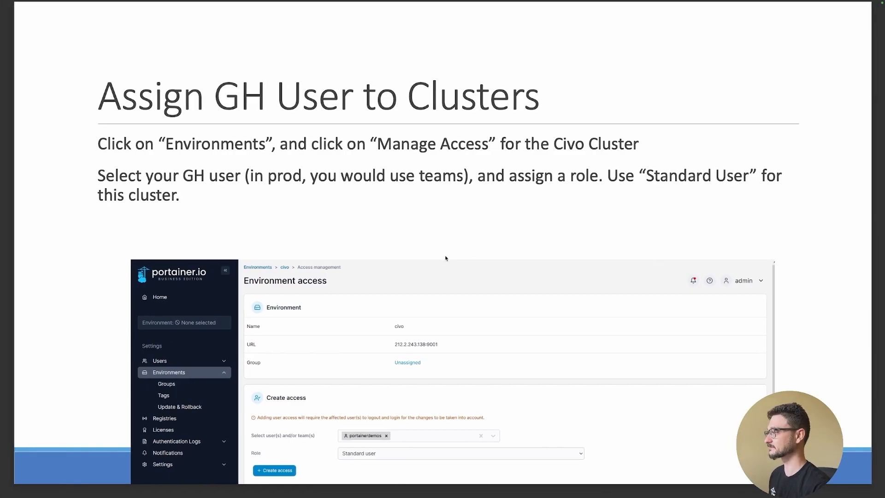
# - Advance to the slide on logging back in as the GitHub user, then bring up Portainer's admin account menu
pyautogui.press('Right')
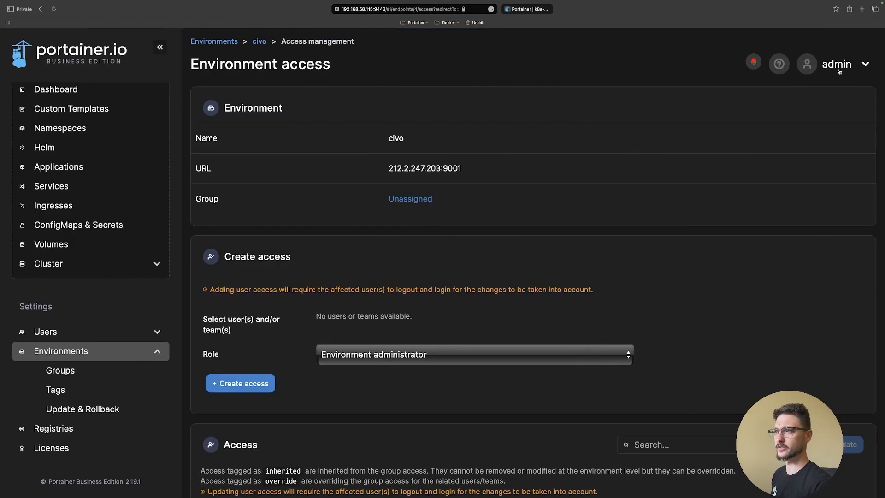
pyautogui.click(837, 65)
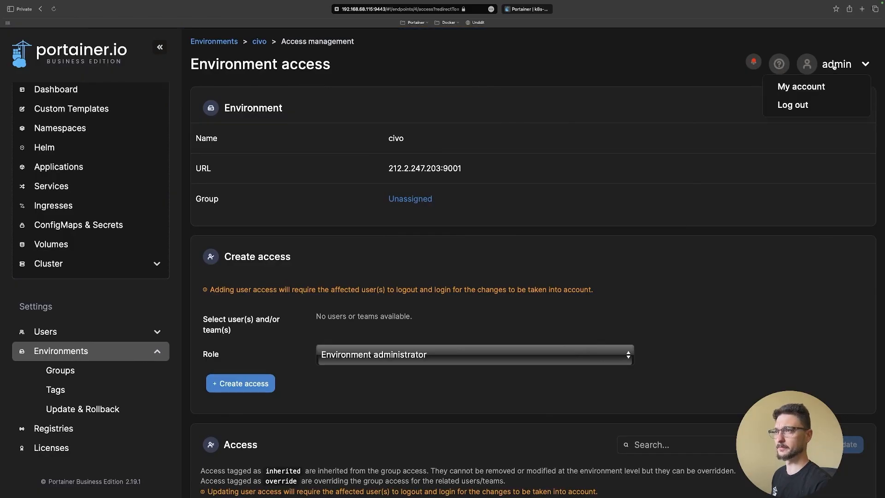
# - Log out of Portainer's admin account and choose Login with GitHub
pyautogui.click(803, 106)
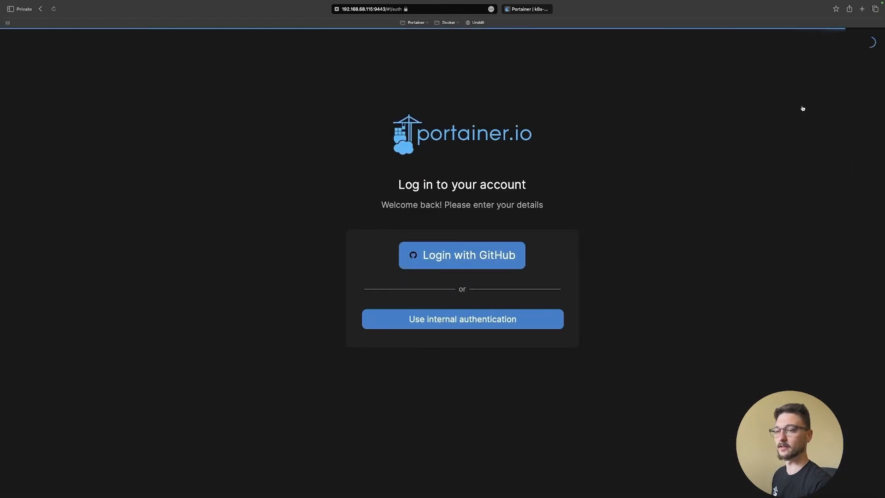
pyautogui.click(448, 256)
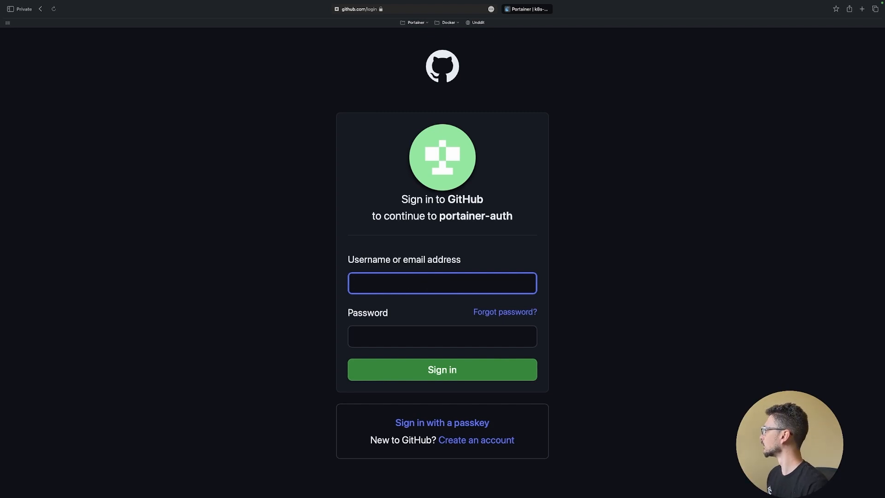
# - Sign in to GitHub with the account e-mail, password and two-factor code, deferring passkey setup
pyautogui.press('Tab')
pyautogui.press('super+v')
pyautogui.press('Return')
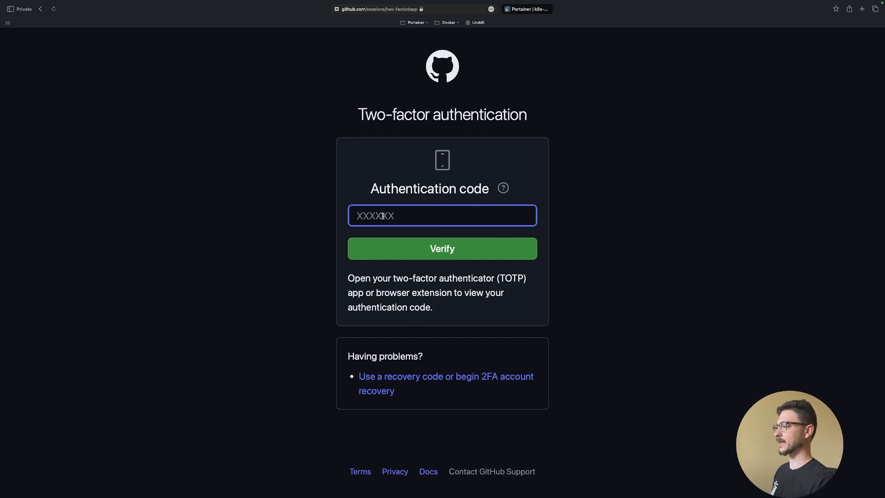
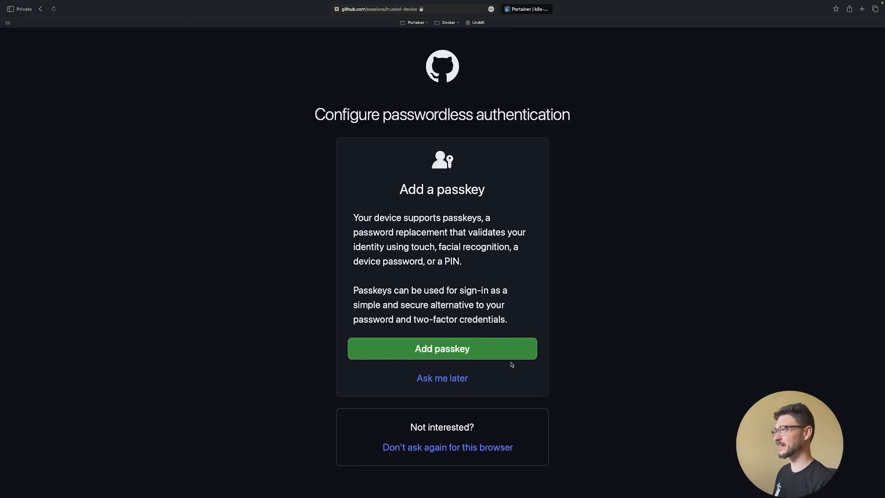
pyautogui.click(446, 378)
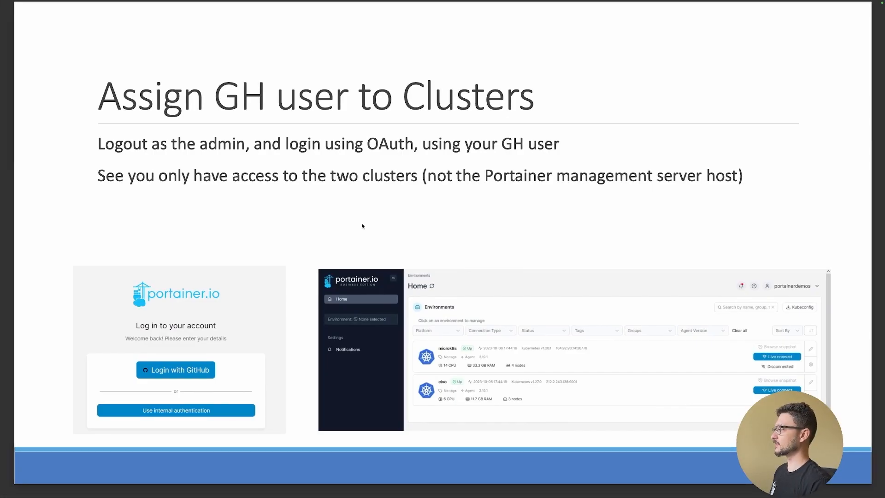
# - Highlight the slide notes on the two accessible clusters and management server, then advance slides
pyautogui.moveTo(349, 178); pyautogui.dragTo(664, 177)
pyautogui.click(500, 184)
pyautogui.click(675, 177)
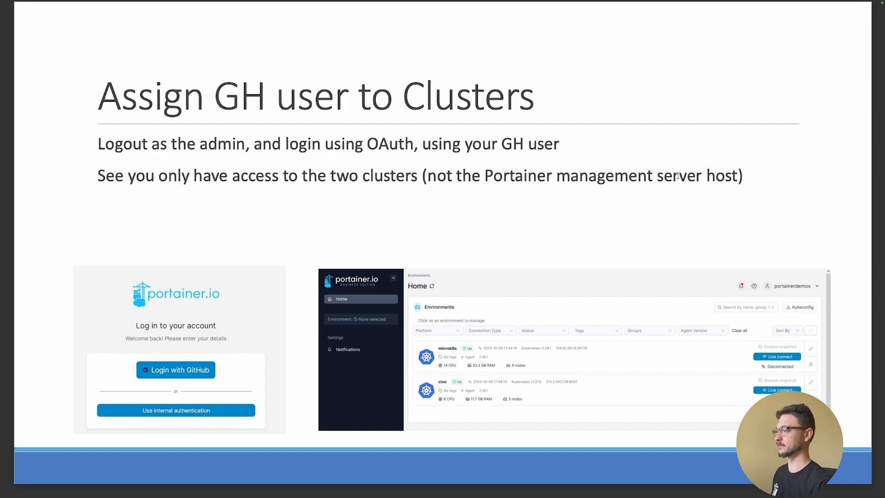
pyautogui.scroll(-5, 429, 212)
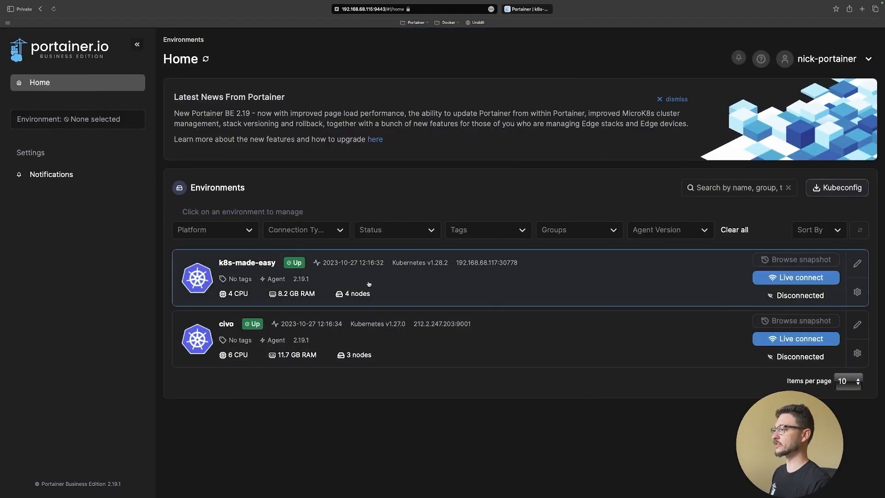
# - In k8s-made-easy, review namespaces and filter Applications to gatekeeper-system
pyautogui.click(368, 287)
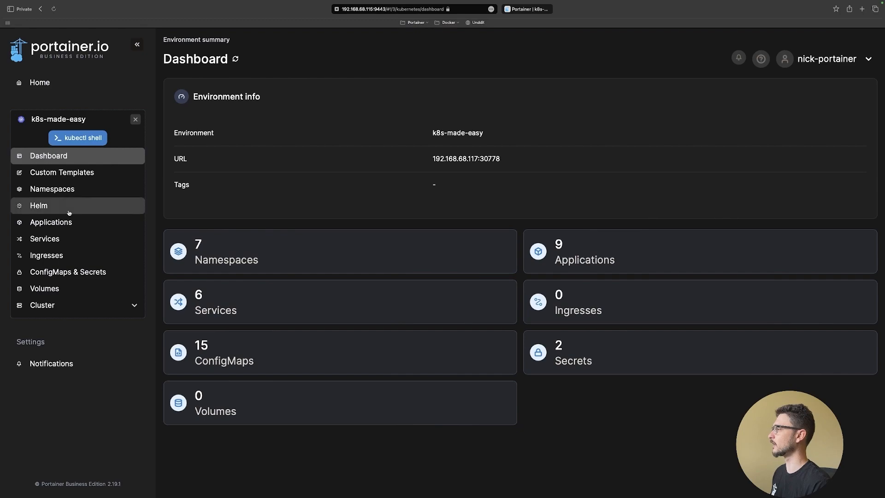
pyautogui.click(61, 191)
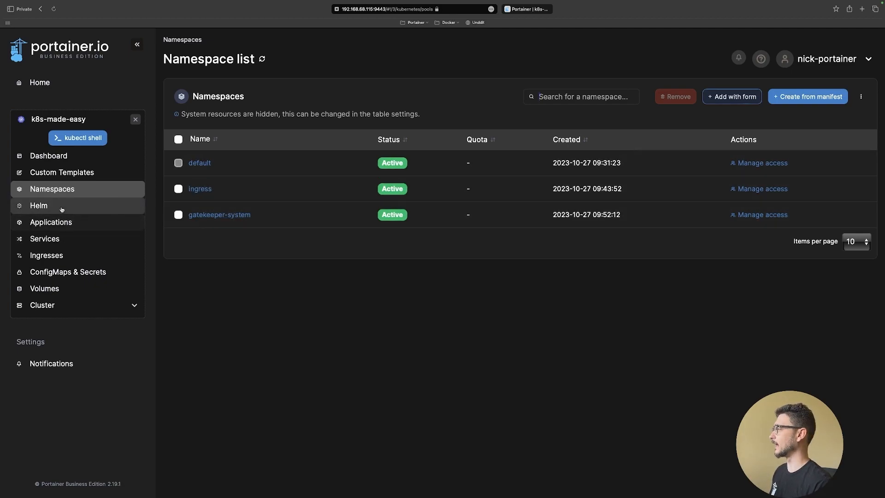
pyautogui.click(52, 223)
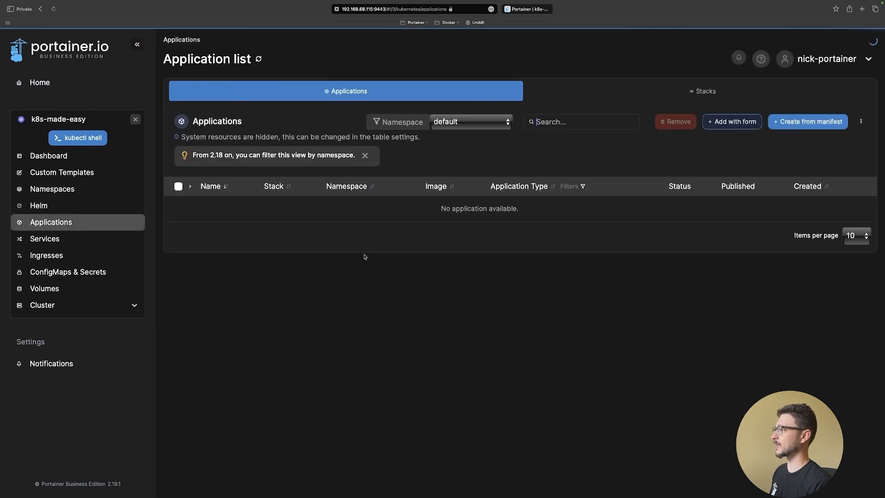
pyautogui.click(464, 126)
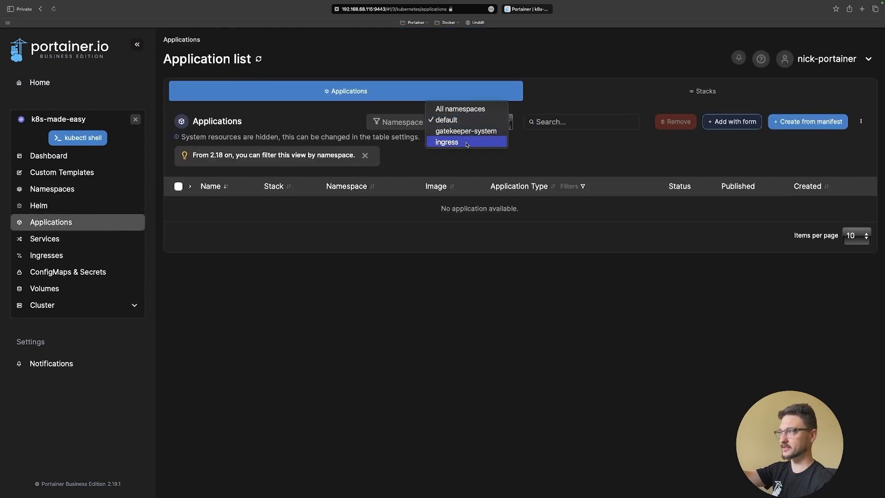
pyautogui.click(463, 132)
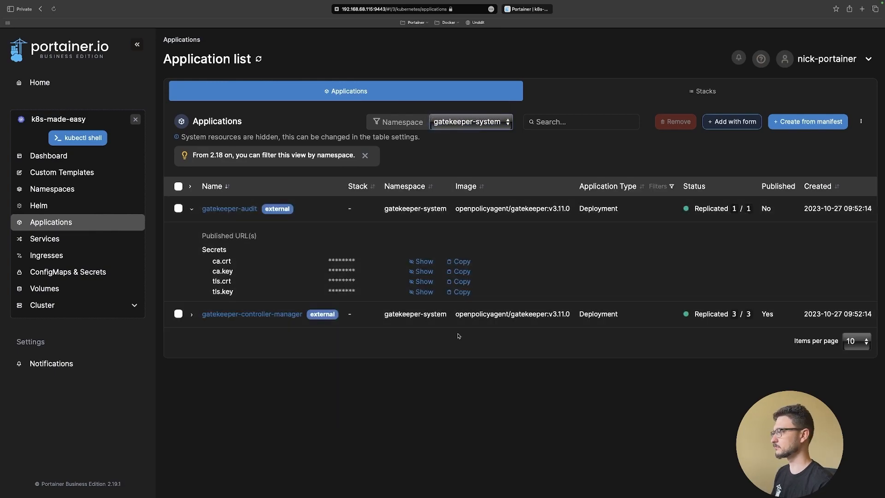
# - Open civo's namespaces and applications, checking the Namespace filter shows nothing available
pyautogui.click(25, 82)
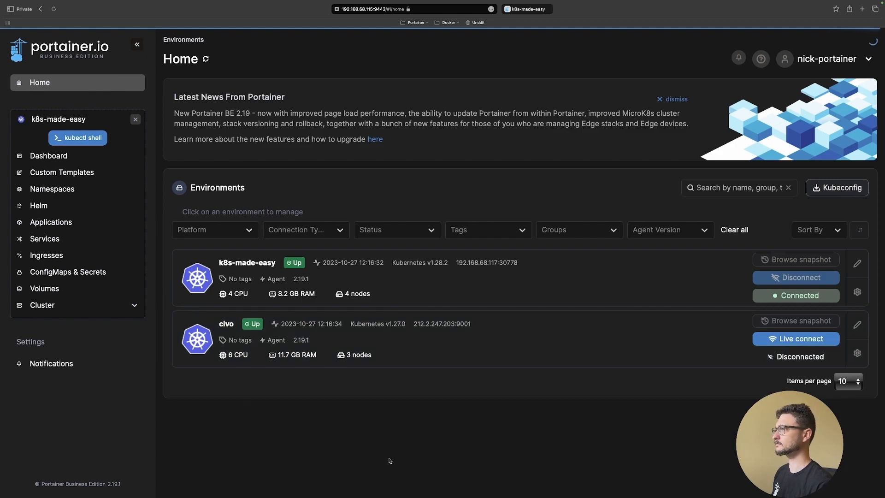
pyautogui.click(422, 356)
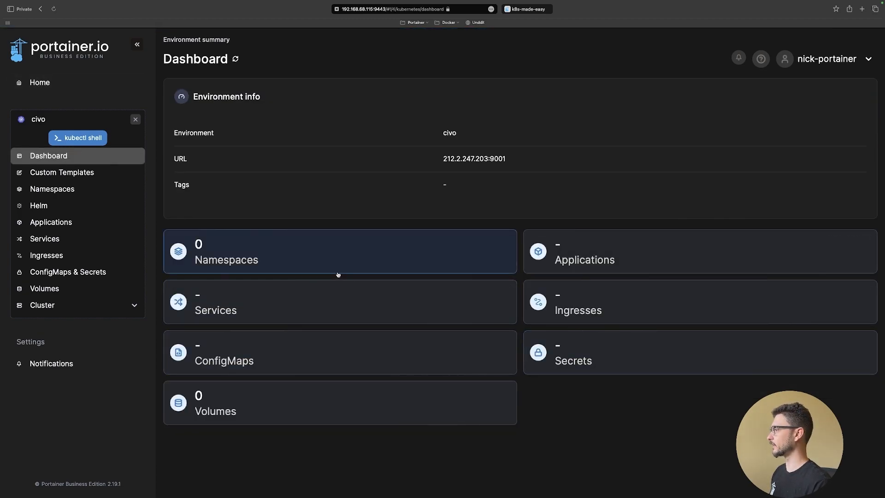
pyautogui.click(49, 192)
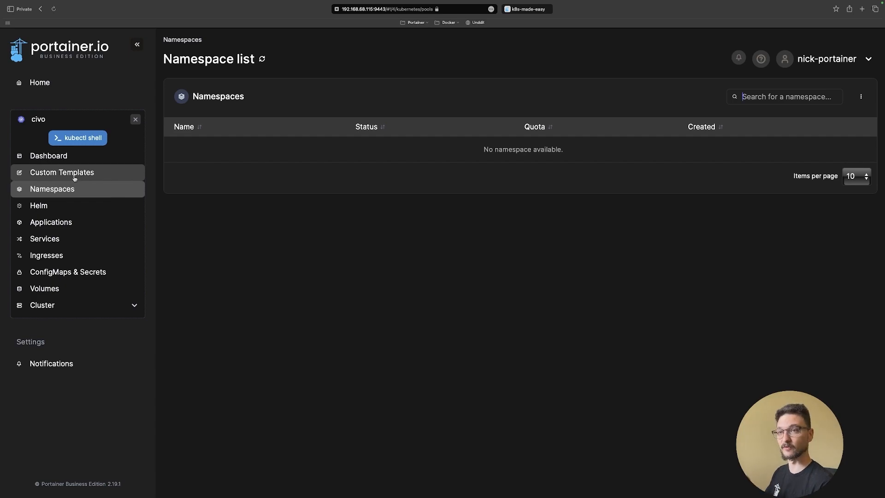
pyautogui.click(70, 223)
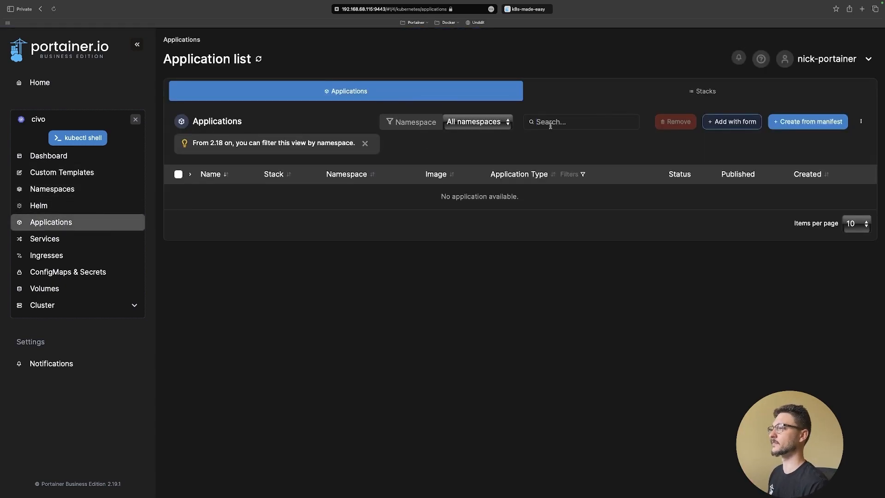
pyautogui.click(477, 124)
pyautogui.click(421, 144)
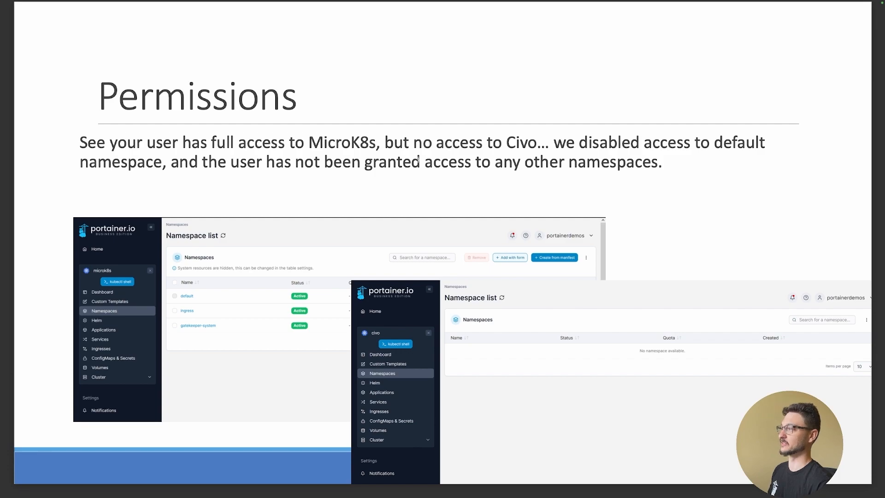
# - Advance to the Permissions slide listing admin login, manage access and grant access
pyautogui.press('Right')
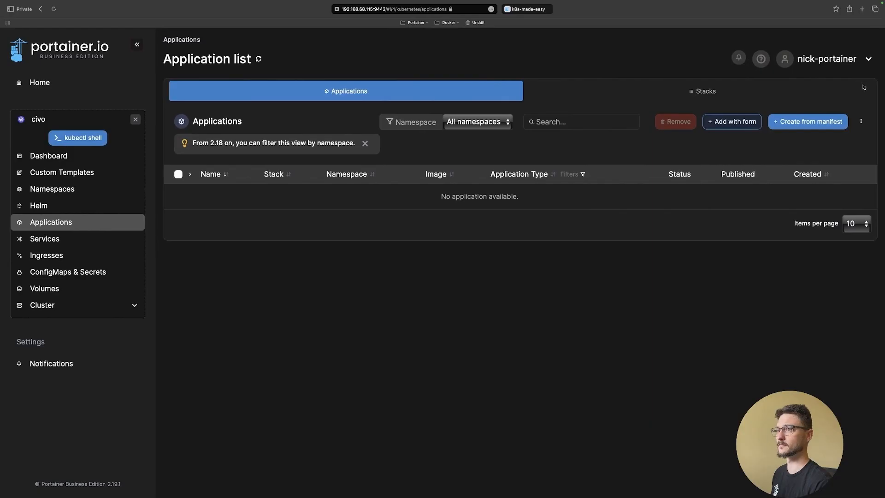
# - Log out of Portainer and confirm signing out of GitHub
pyautogui.click(822, 59)
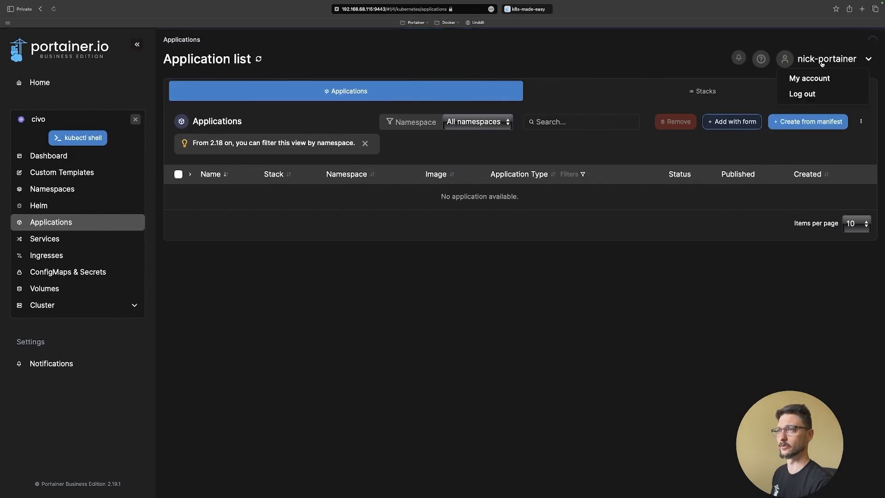
pyautogui.click(802, 94)
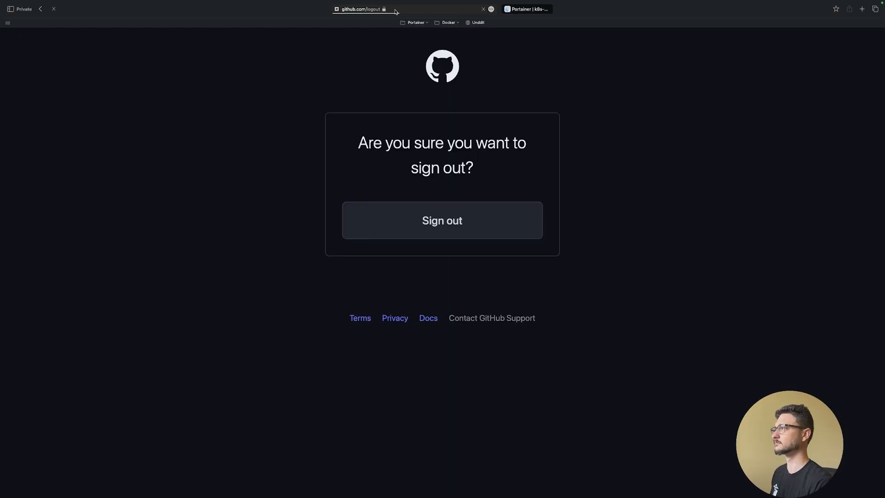
pyautogui.click(401, 9)
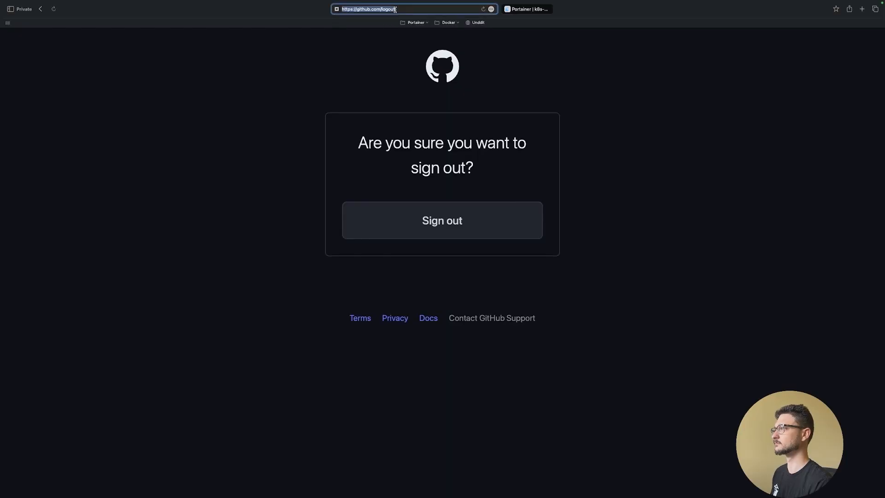
pyautogui.click(441, 226)
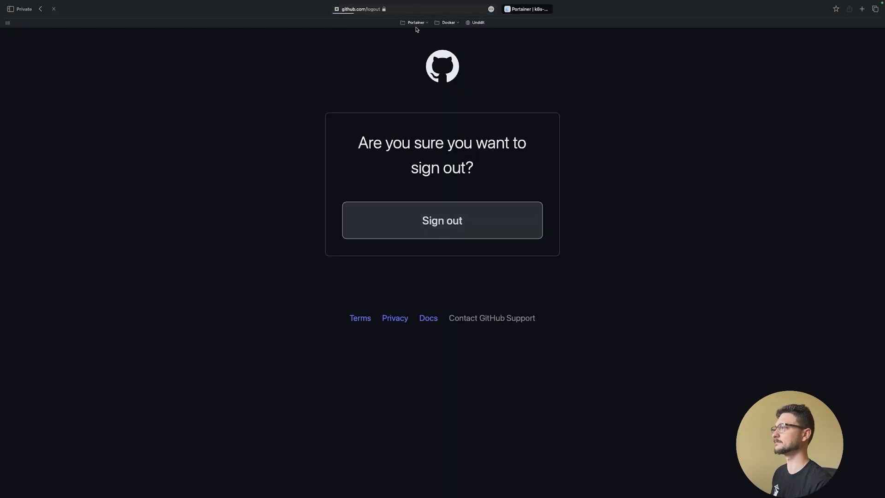
pyautogui.click(401, 9)
# - Switch to the open Portainer tab and load 192.168.68.115:9443
pyautogui.write('192')
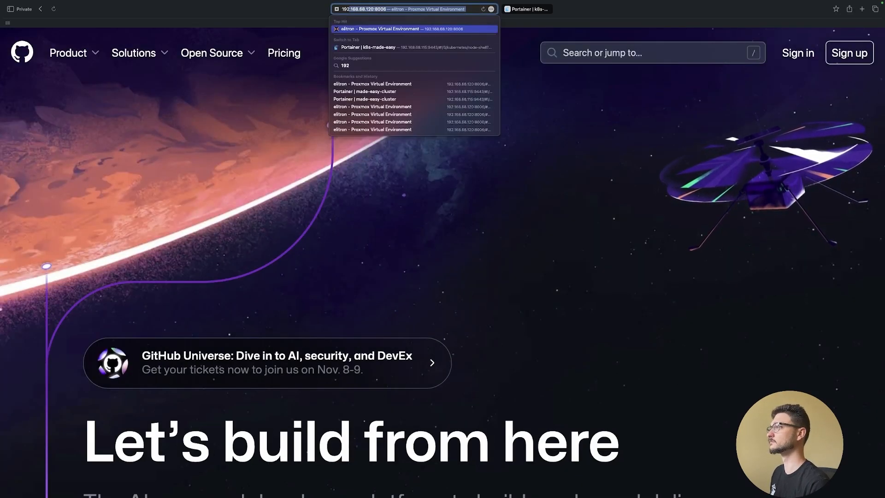
pyautogui.press('Up')
pyautogui.press('Return')
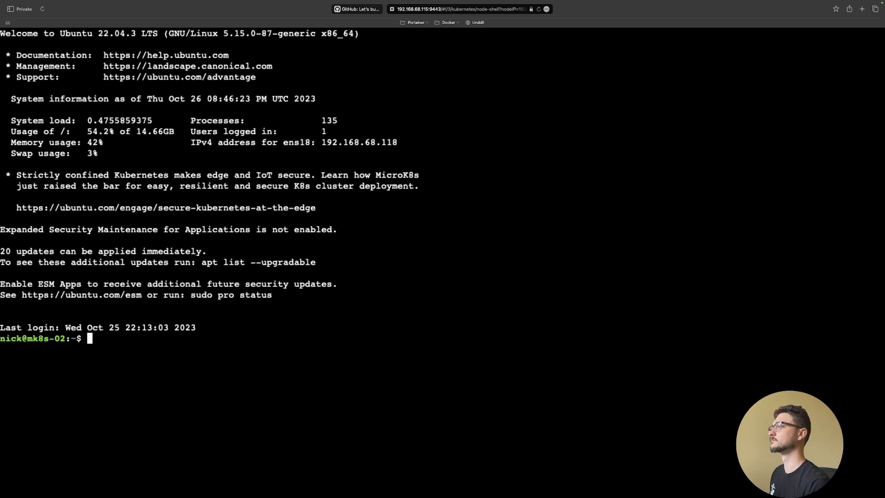
pyautogui.click(456, 8)
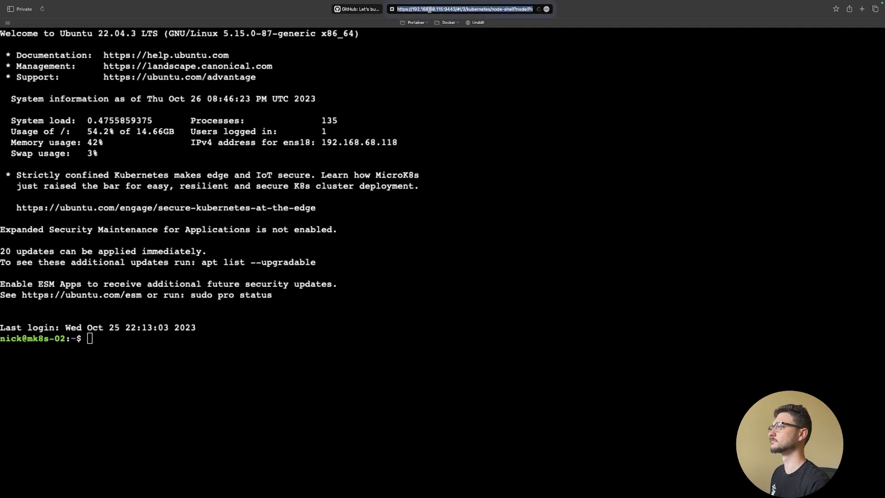
pyautogui.write('192.168.68.115:9443')
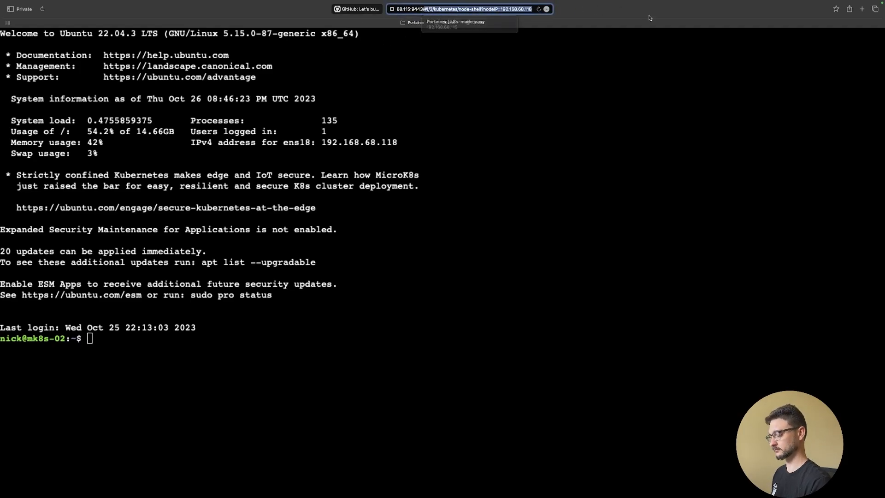
pyautogui.press('Return')
# - Sign in as admin using internal authentication with the account password
pyautogui.click(512, 294)
pyautogui.press('super+plus')
pyautogui.press('super+plus')
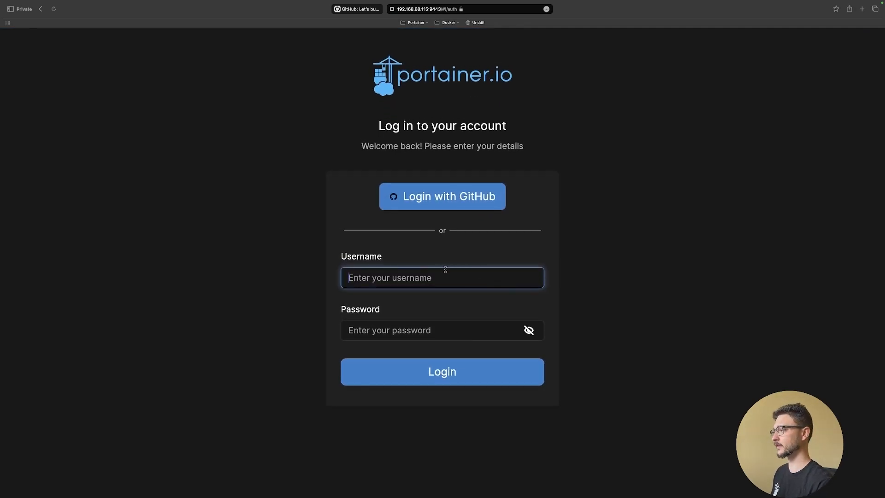
pyautogui.write('admin')
pyautogui.press('Tab')
pyautogui.write('***************')
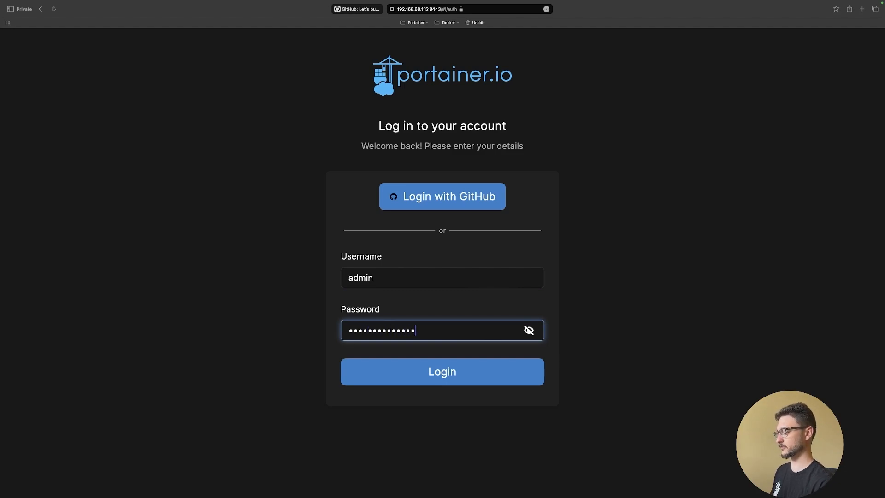
pyautogui.press('Return')
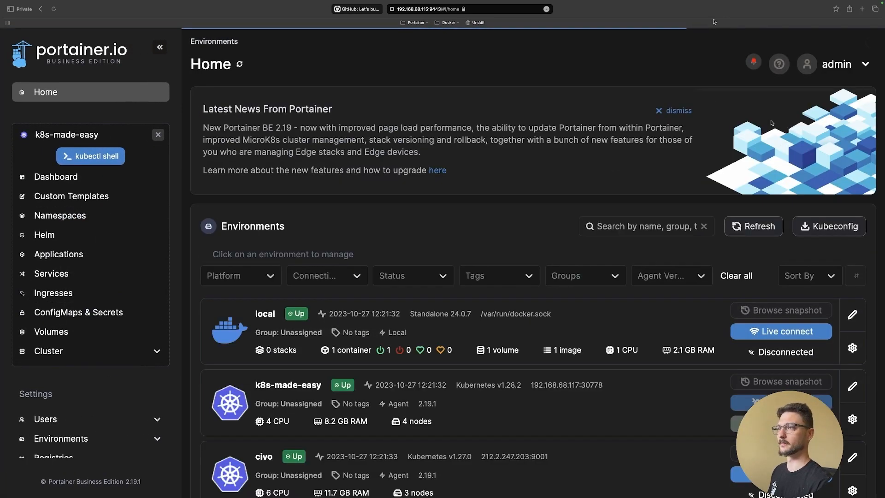
# - From the civo environment's Namespaces list, open Manage access for the default namespace
pyautogui.scroll(-2, 364, 214)
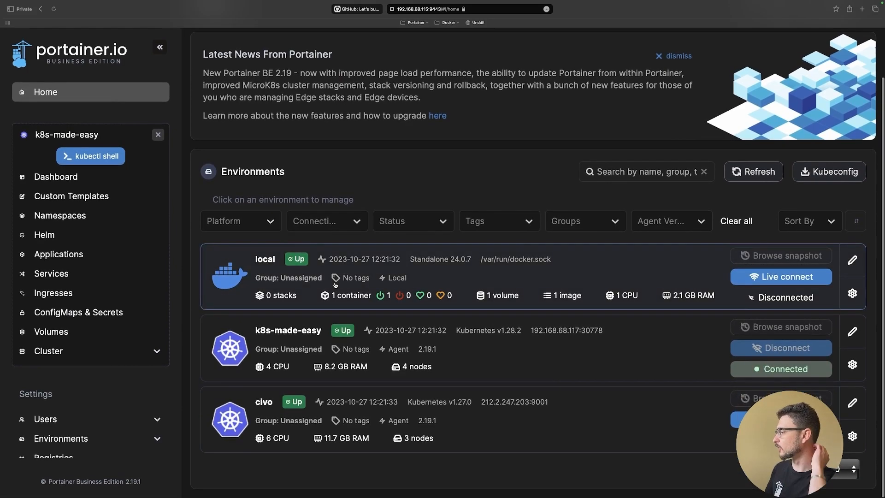
pyautogui.click(493, 439)
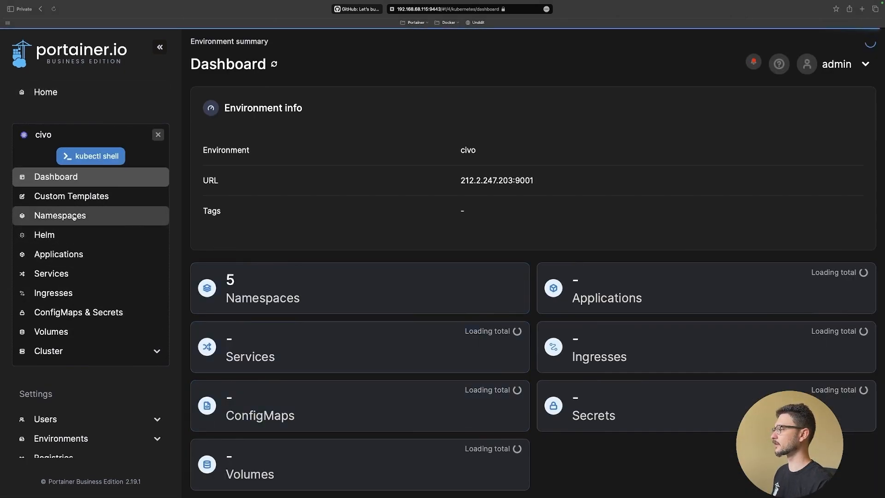
pyautogui.click(60, 216)
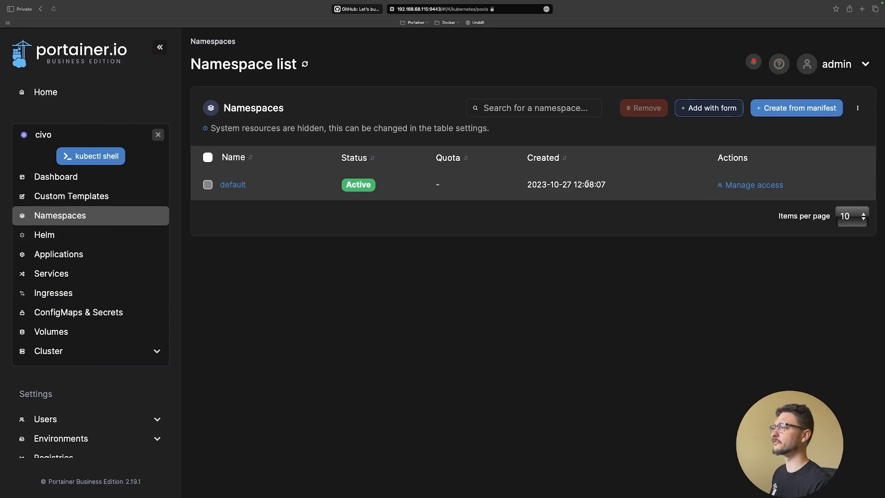
pyautogui.click(739, 185)
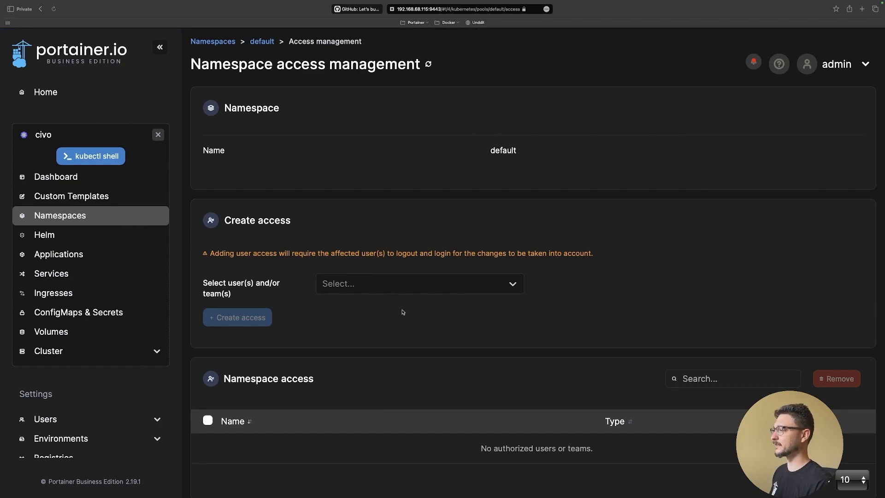
pyautogui.scroll(-1, 402, 312)
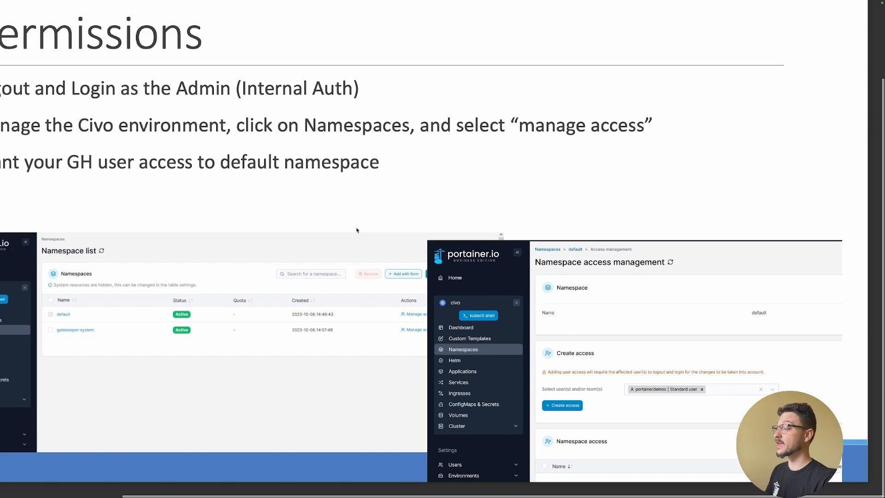
pyautogui.hscroll(-1, 356, 230)
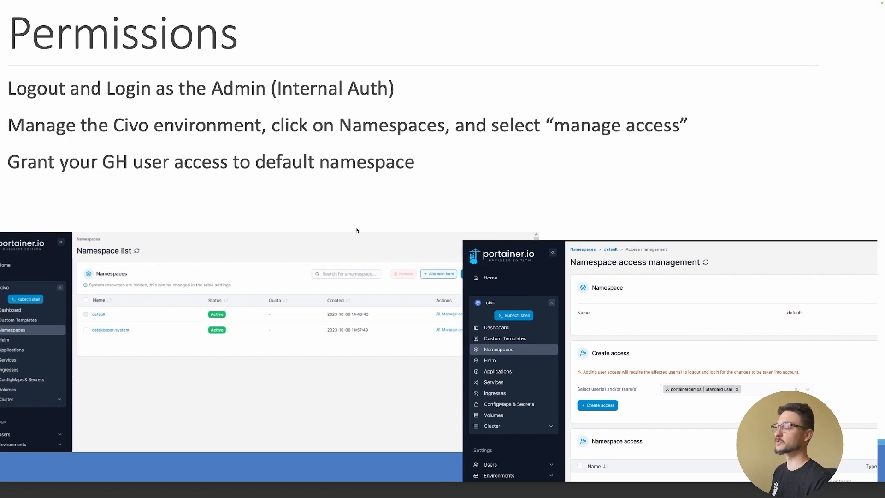
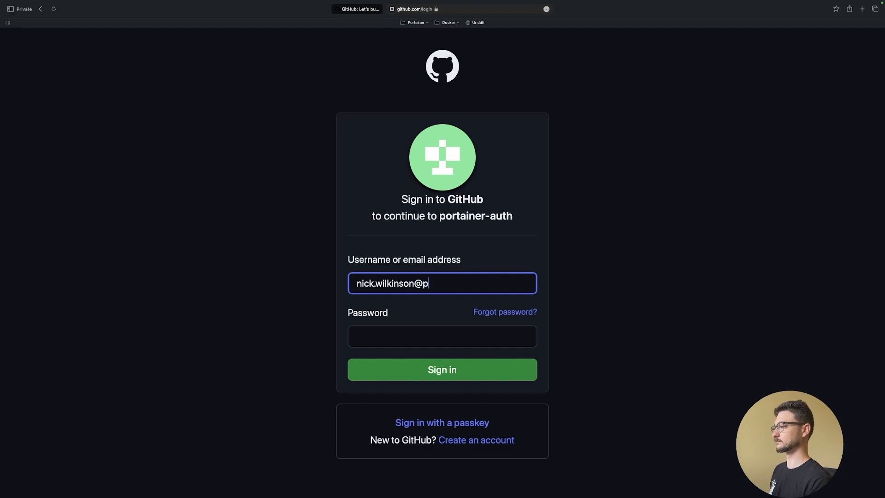
# - Sign in to GitHub with the account e-mail and password, then enter the two-factor code
pyautogui.write('ortainer.io')
pyautogui.press('Tab')
pyautogui.press('super+v')
pyautogui.press('Return')
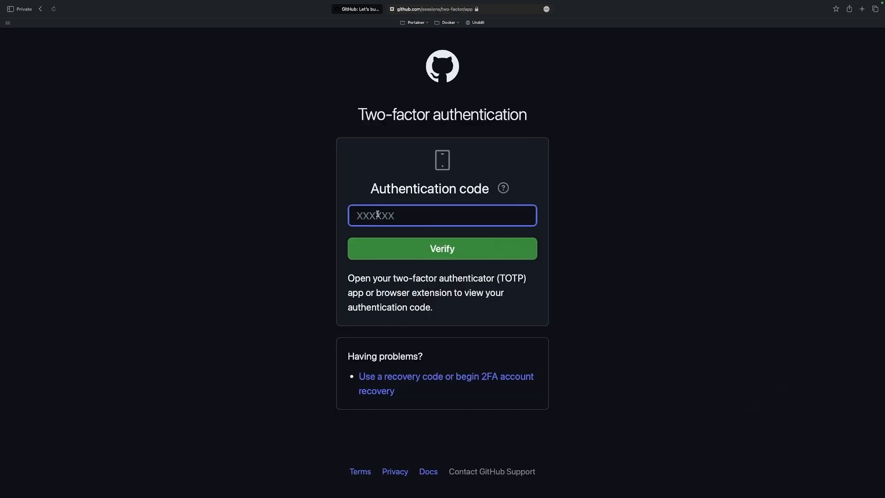
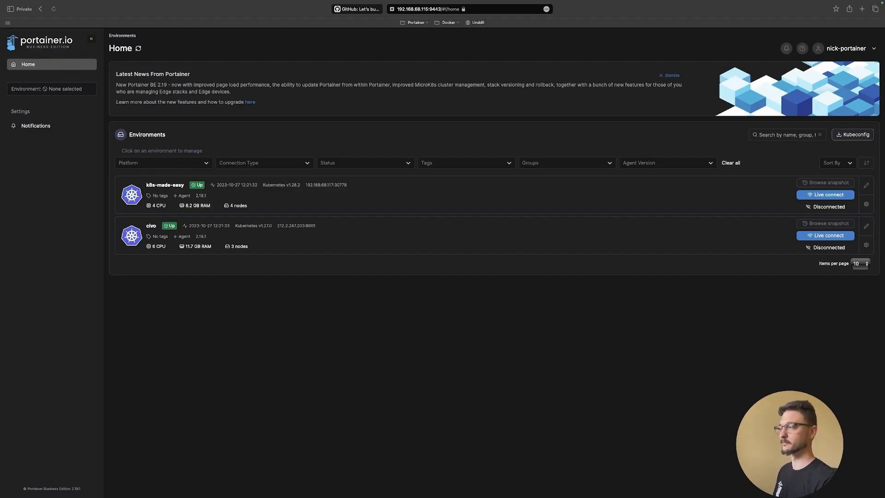
# - Adjust the browser zoom and open the civo environment's dashboard from Home
pyautogui.press('super+plus')
pyautogui.press('super+plus')
pyautogui.press('super+plus')
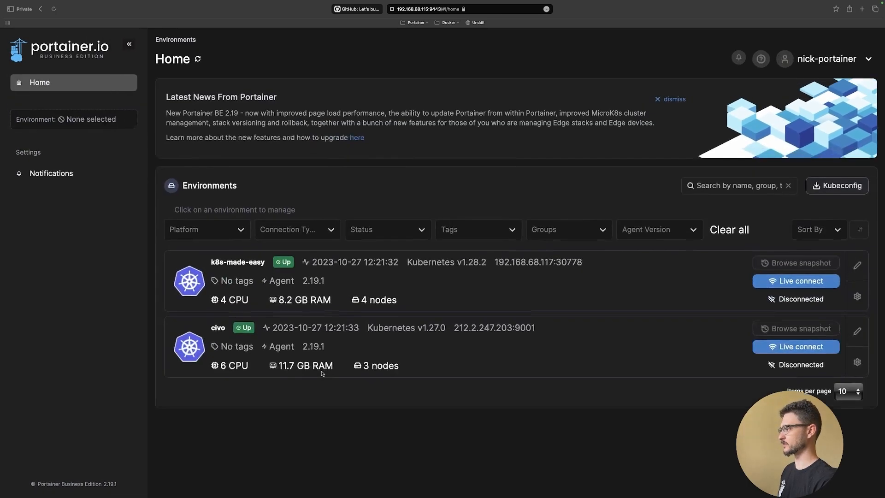
pyautogui.press('super+minus')
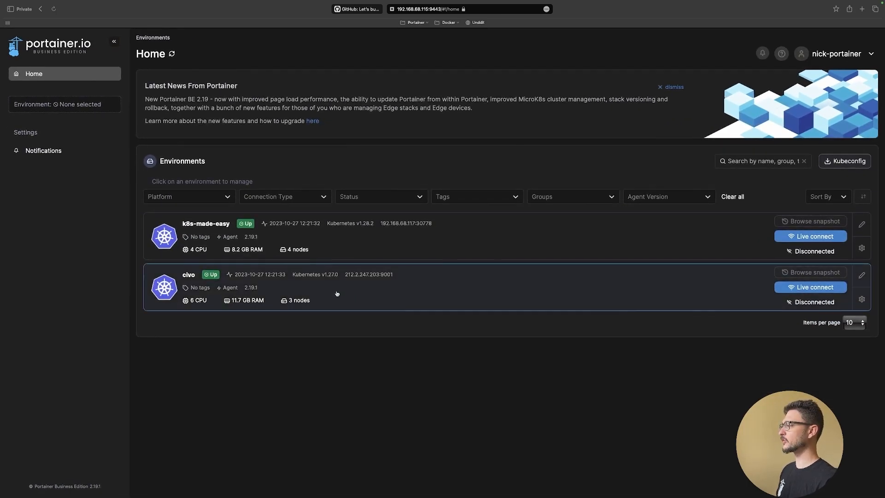
pyautogui.click(342, 295)
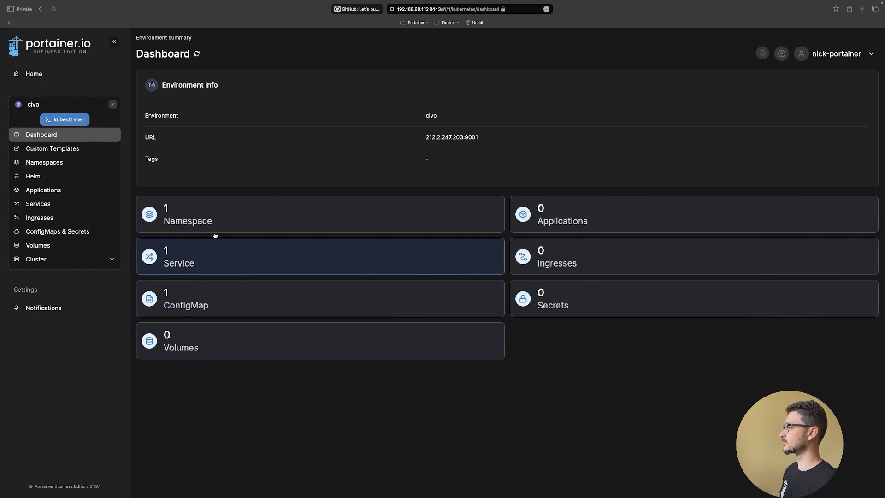
# - List the civo cluster's namespaces, showing default as Active, then return to the slideshow
pyautogui.click(48, 161)
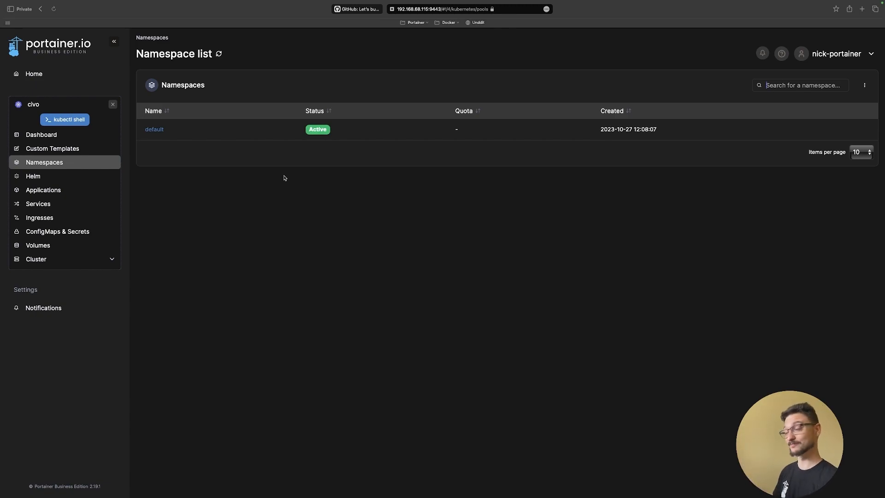
pyautogui.hotkey('ctrl', 'Right')
pyautogui.hotkey('ctrl', 'Right')
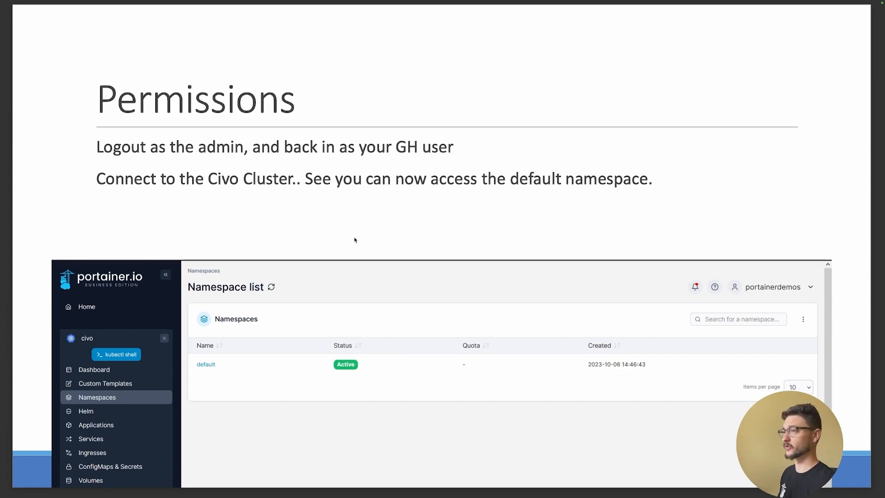
# - Advance past the GitOps section slide to the Self-Service Pipelines slide
pyautogui.press('Right')
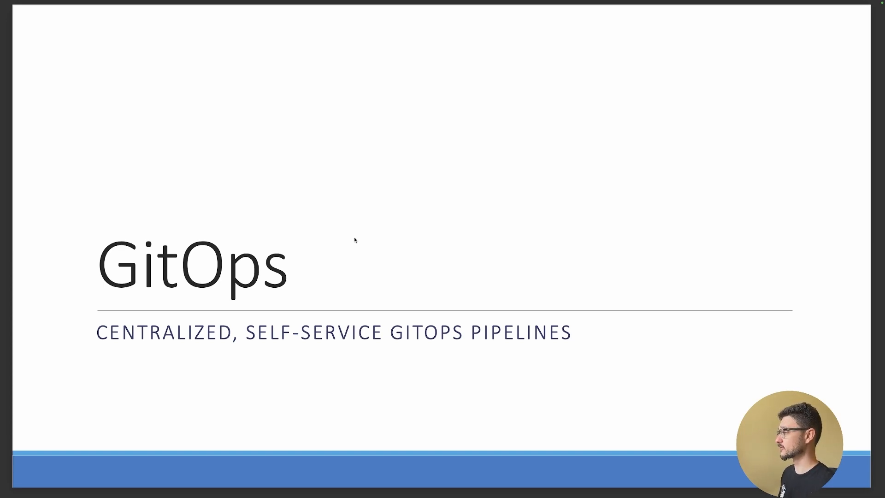
pyautogui.press('Right')
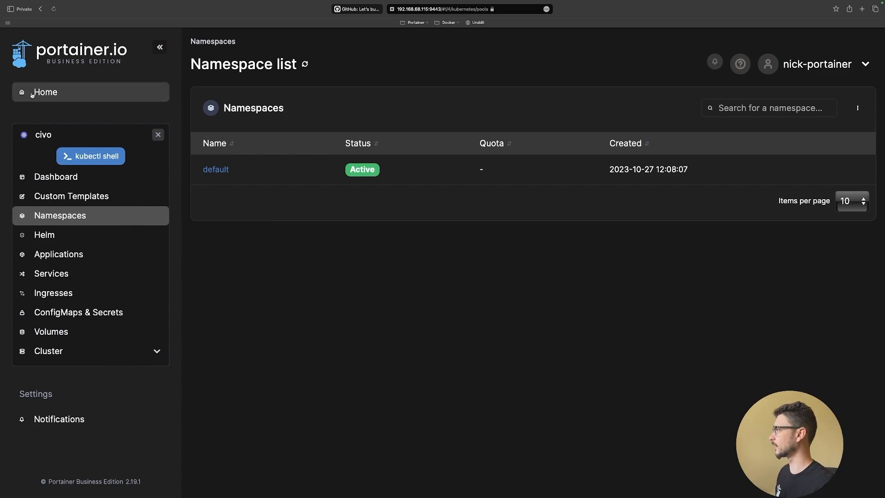
# - Start a new namespace named demoapp on the k8s-made-easy environment
pyautogui.click(35, 93)
pyautogui.click(493, 341)
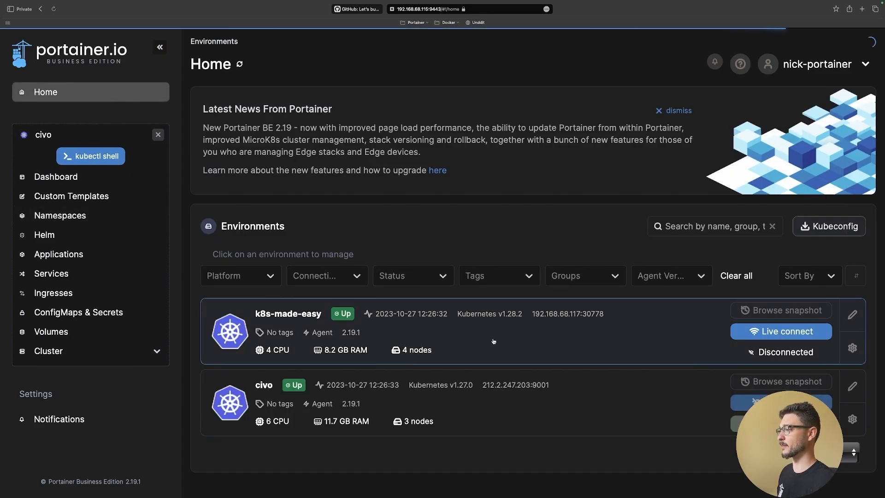
pyautogui.click(118, 215)
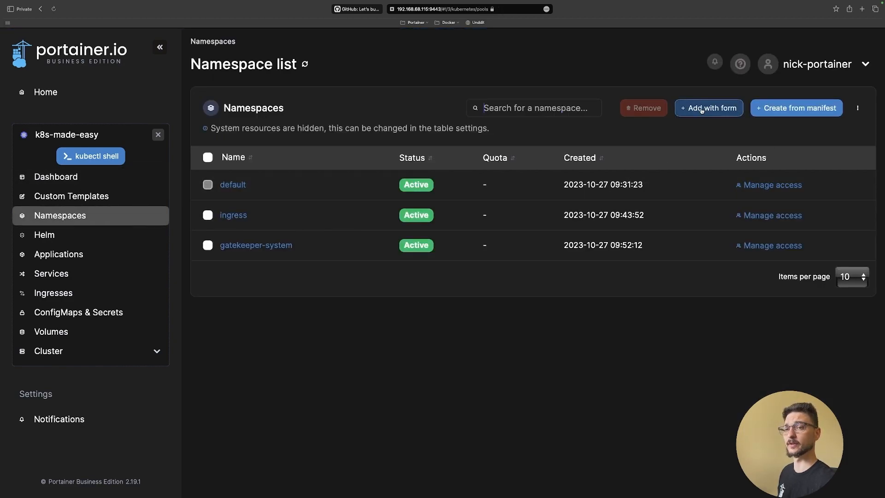
pyautogui.click(702, 110)
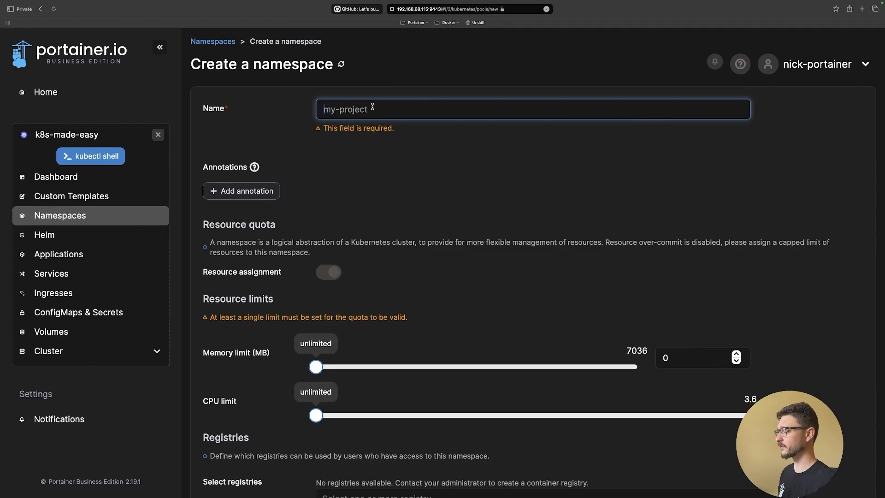
pyautogui.write('demoapp')
pyautogui.click(433, 181)
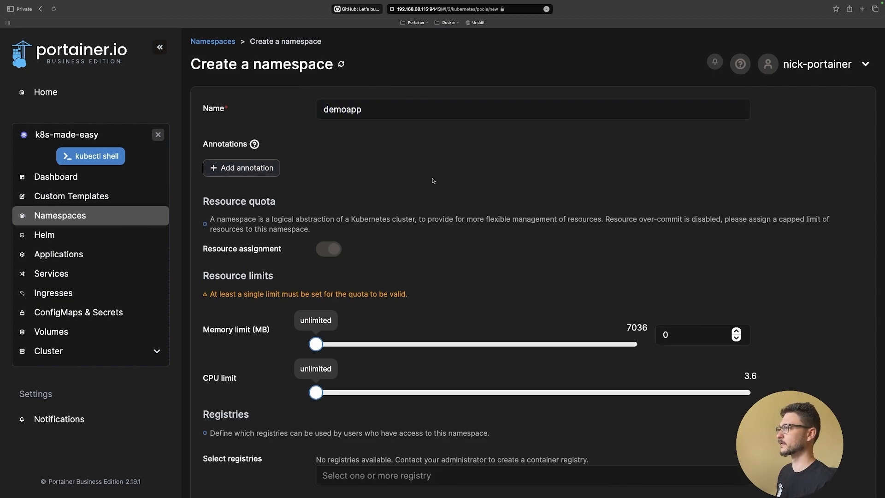
# - Give demoapp a 4096 MB memory and 2 CPU quota and create the namespace
pyautogui.scroll(-3, 434, 181)
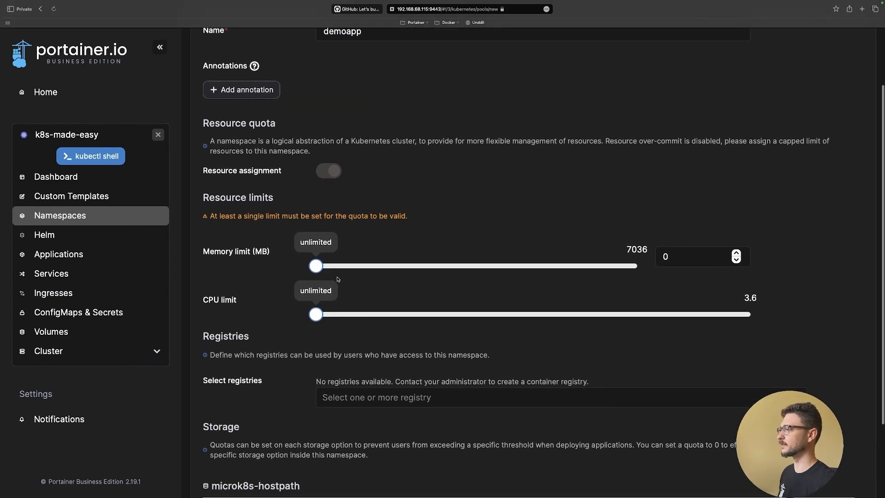
pyautogui.moveTo(316, 267); pyautogui.dragTo(500, 269)
pyautogui.moveTo(317, 315); pyautogui.dragTo(498, 319)
pyautogui.moveTo(498, 242); pyautogui.dragTo(558, 242)
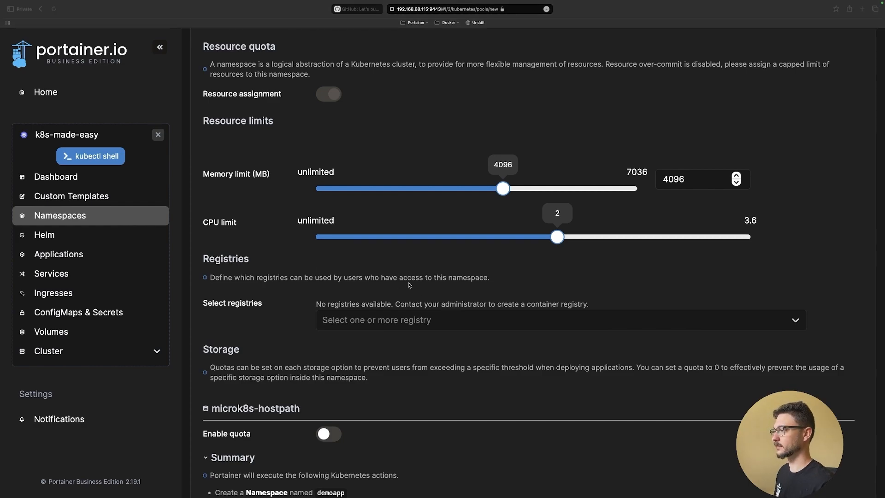
pyautogui.scroll(5, 401, 337)
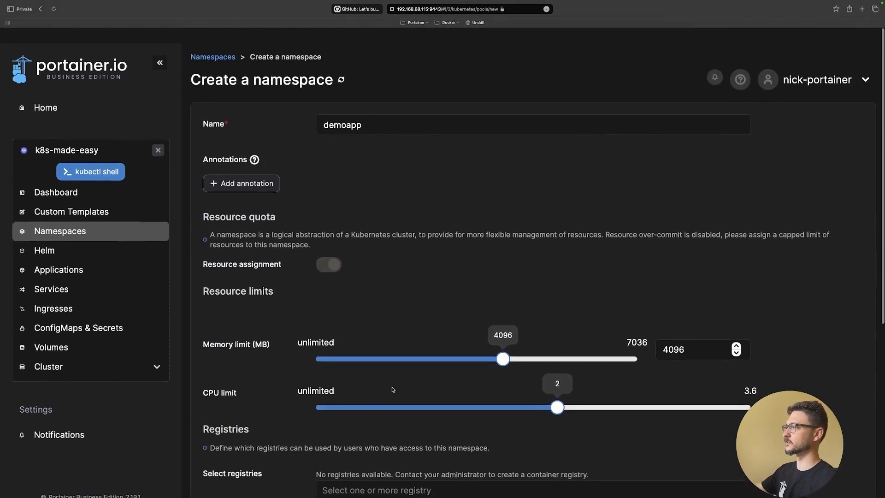
pyautogui.scroll(-3, 392, 389)
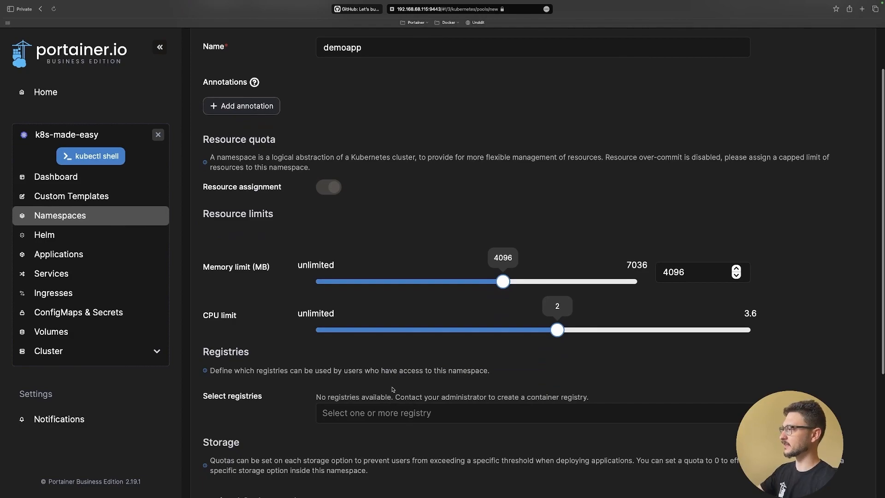
pyautogui.scroll(-5, 393, 390)
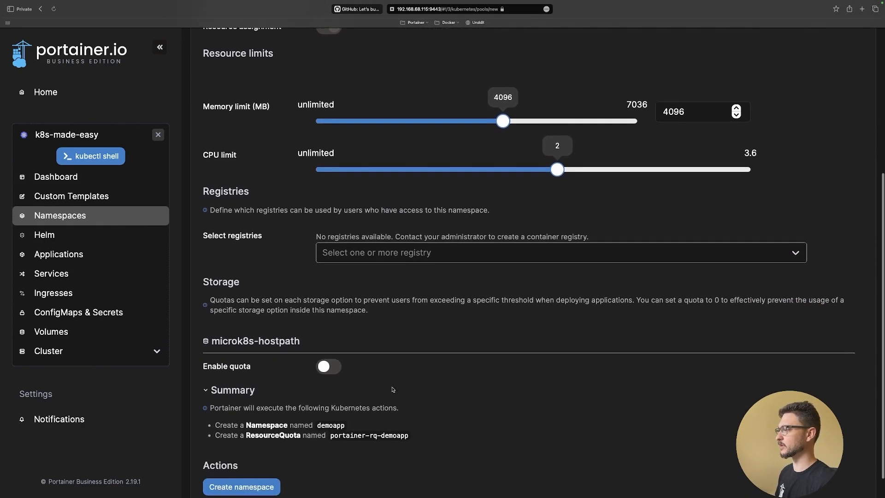
pyautogui.scroll(-1, 392, 390)
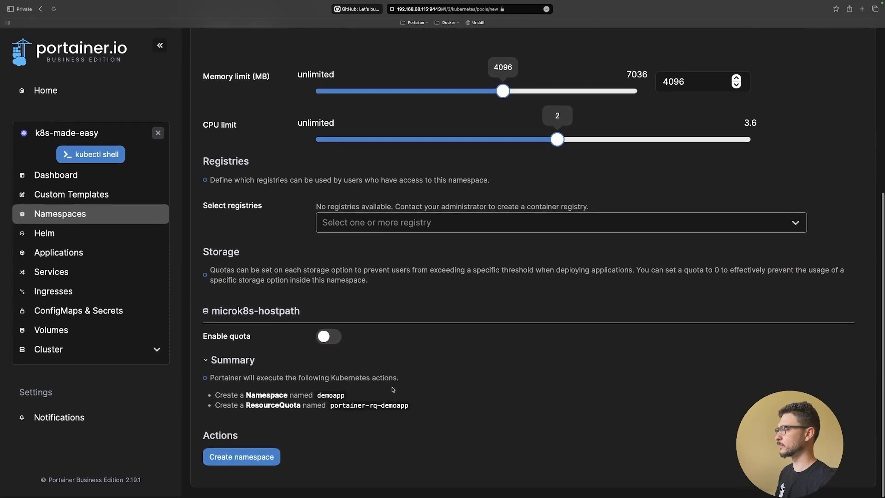
pyautogui.click(252, 462)
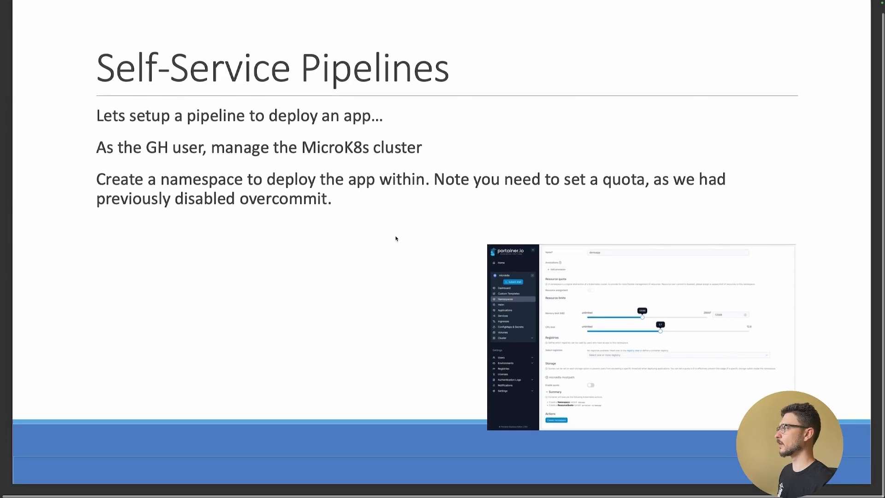
# - Advance the slideshow to the Deploy the app slide
pyautogui.press('Right')
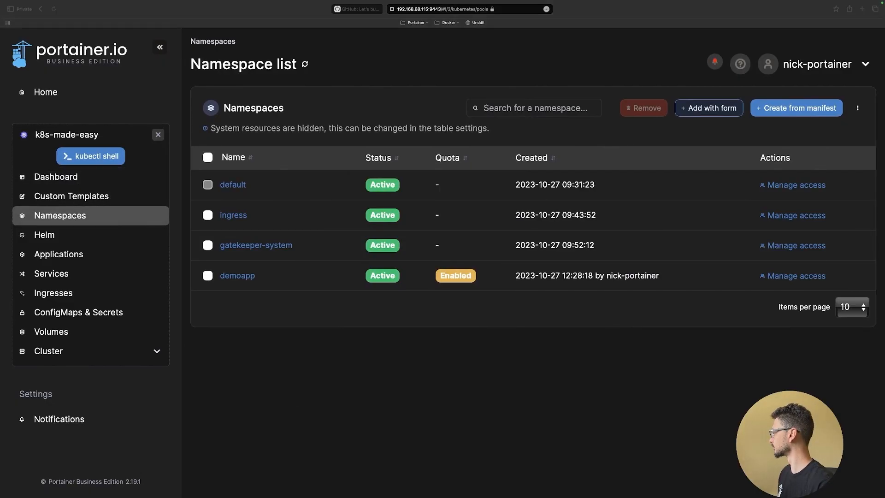
# - Show the Applications list filtered to all namespaces
pyautogui.click(302, 335)
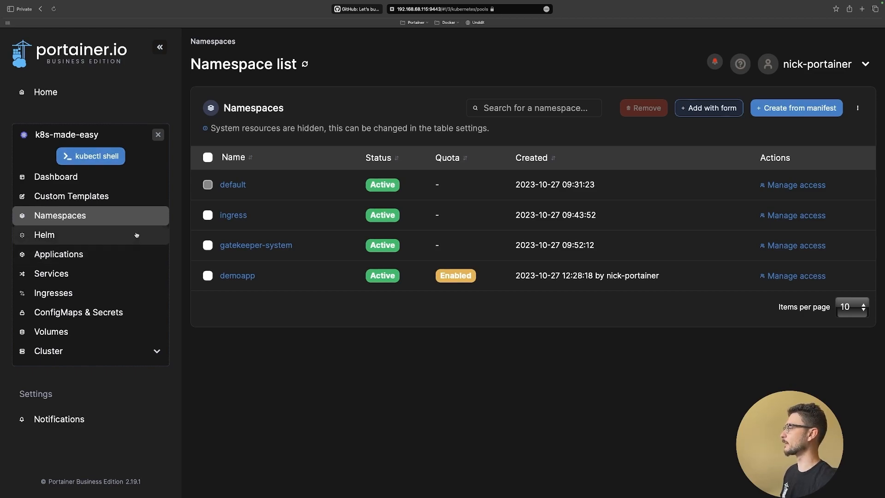
pyautogui.click(69, 254)
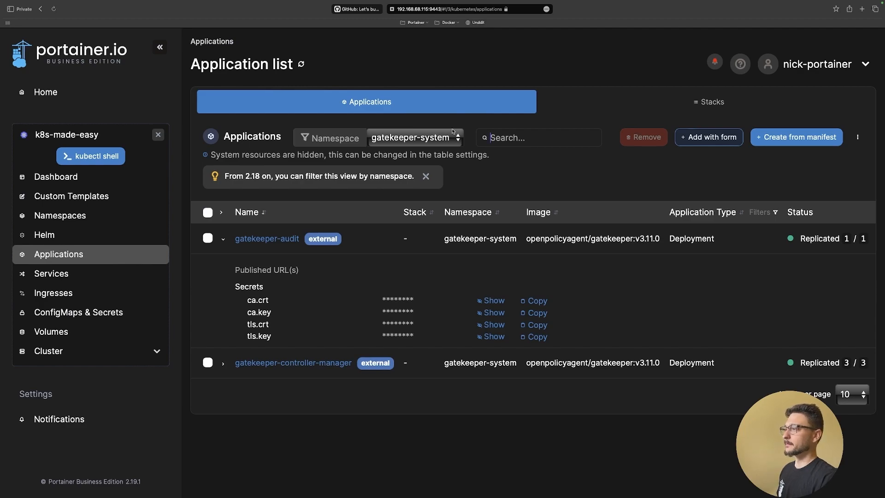
pyautogui.click(428, 135)
pyautogui.click(402, 96)
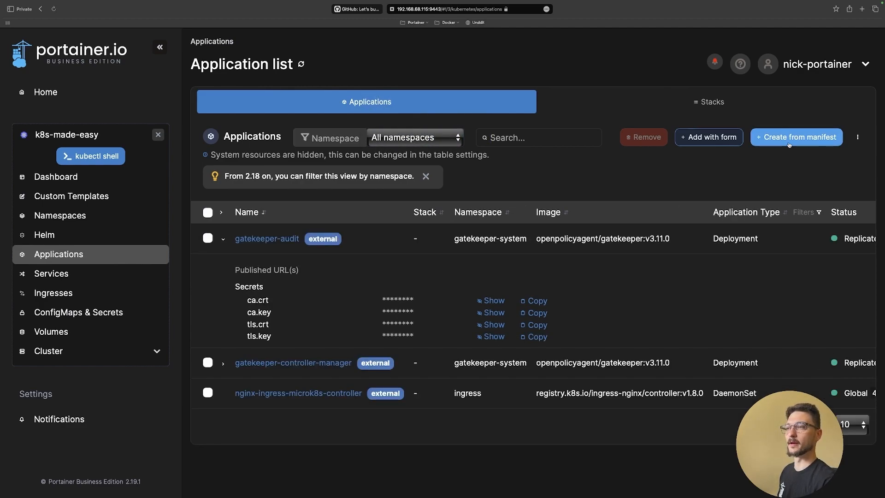
# - Start a new deployment into the demoapp namespace, named demoapp
pyautogui.click(800, 138)
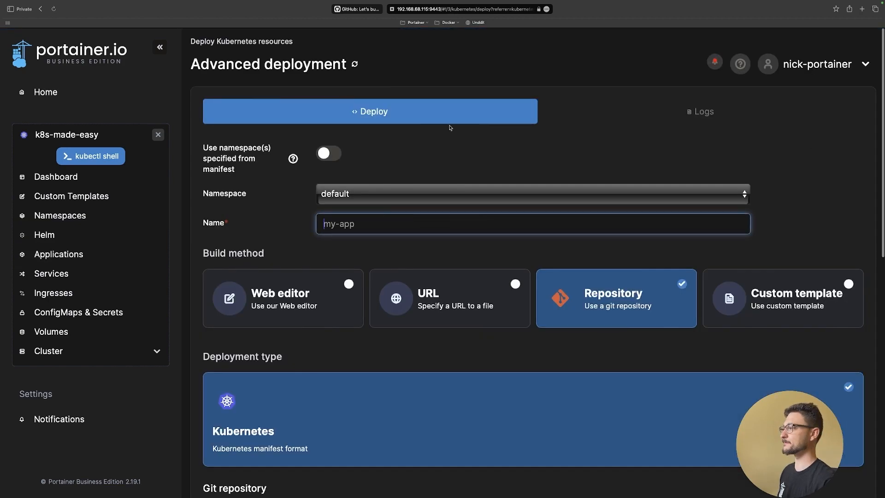
pyautogui.scroll(-1, 378, 153)
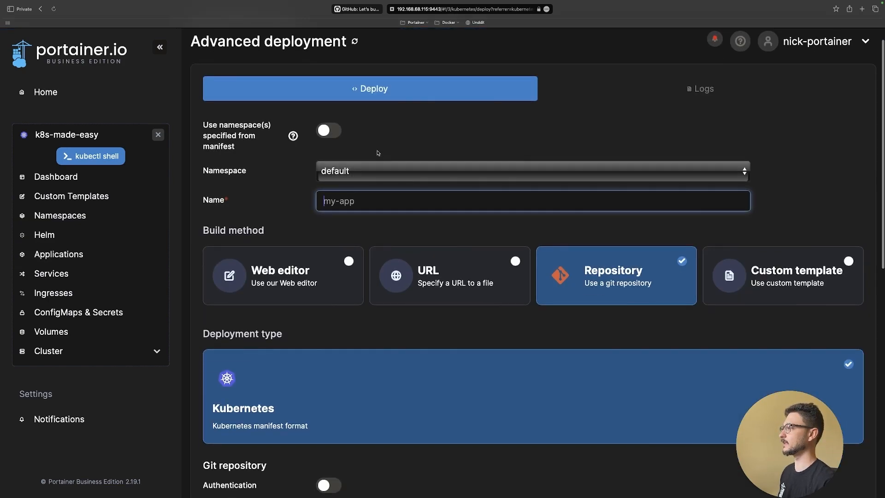
pyautogui.click(353, 170)
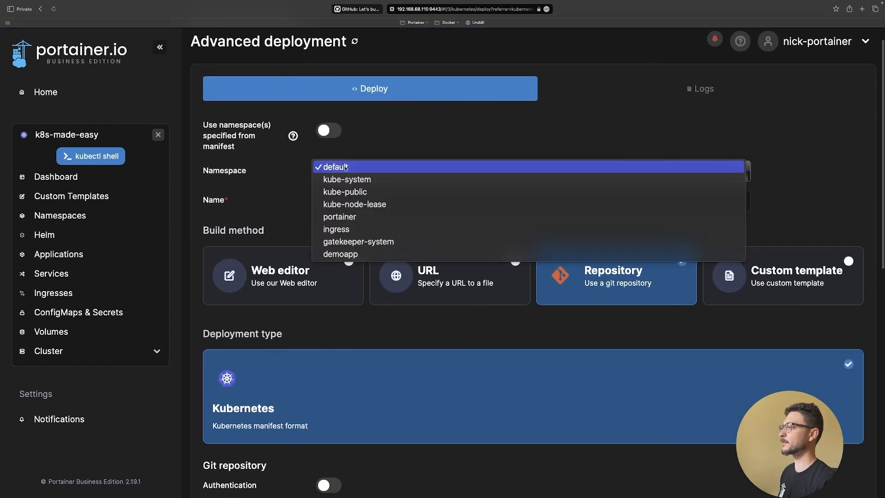
pyautogui.click(346, 254)
pyautogui.click(366, 204)
pyautogui.write('d')
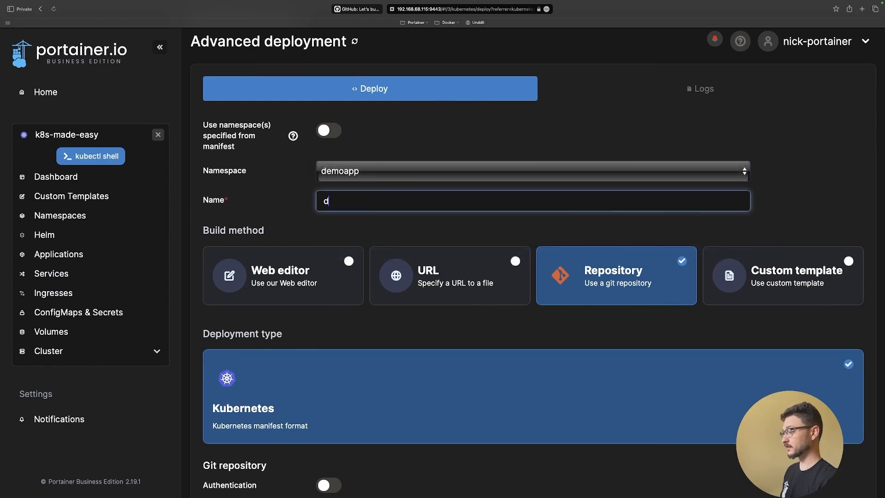
pyautogui.write('emo app')
pyautogui.click(448, 234)
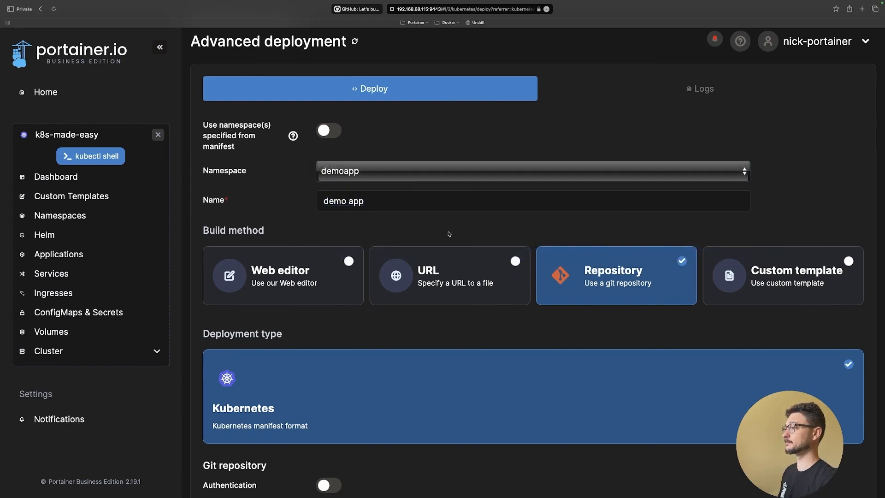
pyautogui.click(351, 201)
pyautogui.press('BackSpace')
pyautogui.click(368, 227)
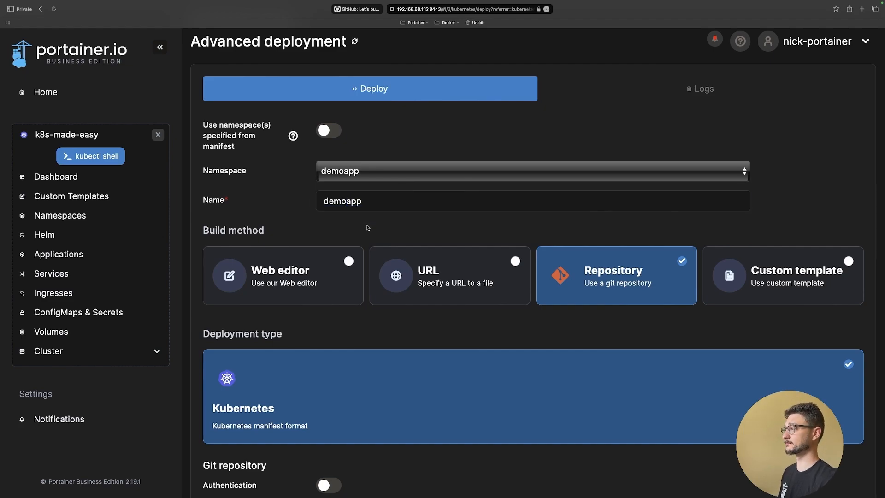
# - Copy the gitopsdemo repository's URL from GitHub for the Repository URL field
pyautogui.scroll(-5, 556, 262)
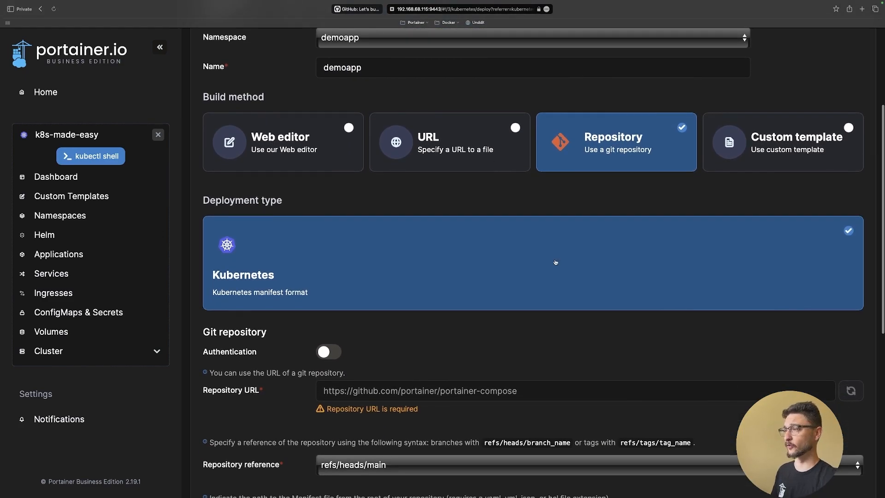
pyautogui.scroll(-2, 512, 261)
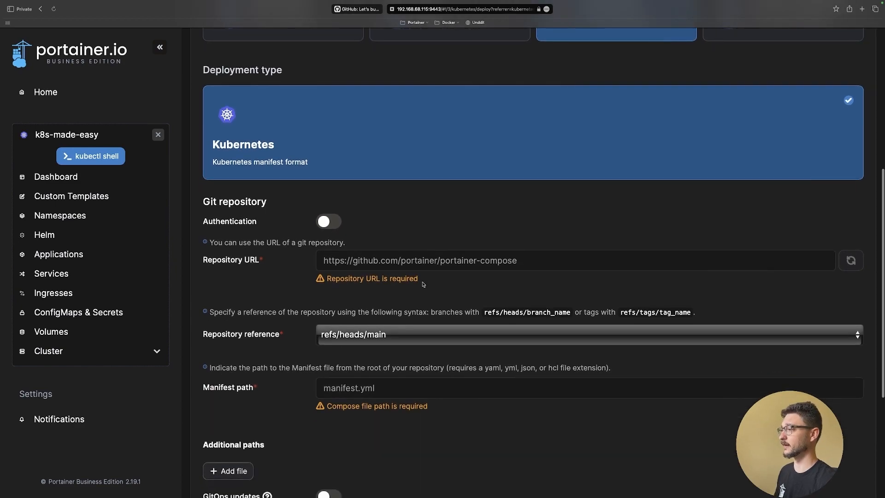
pyautogui.click(456, 261)
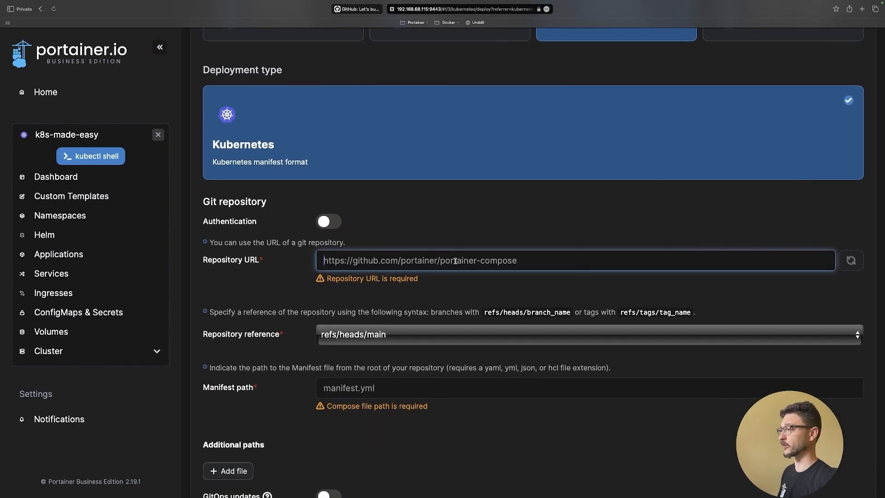
pyautogui.click(358, 10)
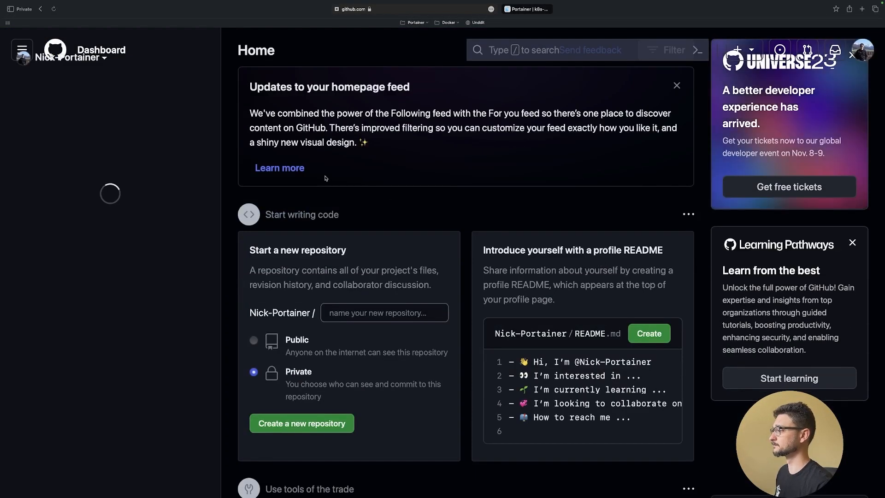
pyautogui.click(60, 250)
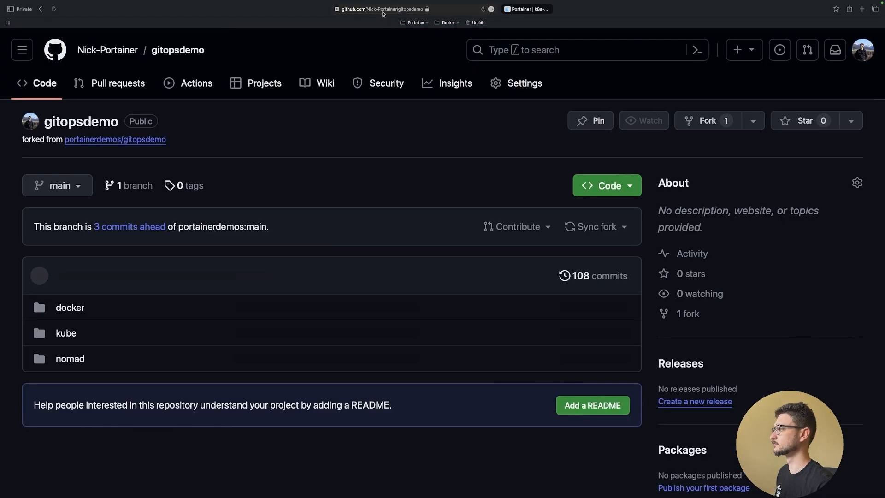
pyautogui.click(489, 12)
pyautogui.hotkey('ctrl', 'c')
pyautogui.click(529, 8)
# - Paste the gitopsdemo repository URL into Repository URL
pyautogui.click(401, 261)
pyautogui.hotkey('ctrl', 'v')
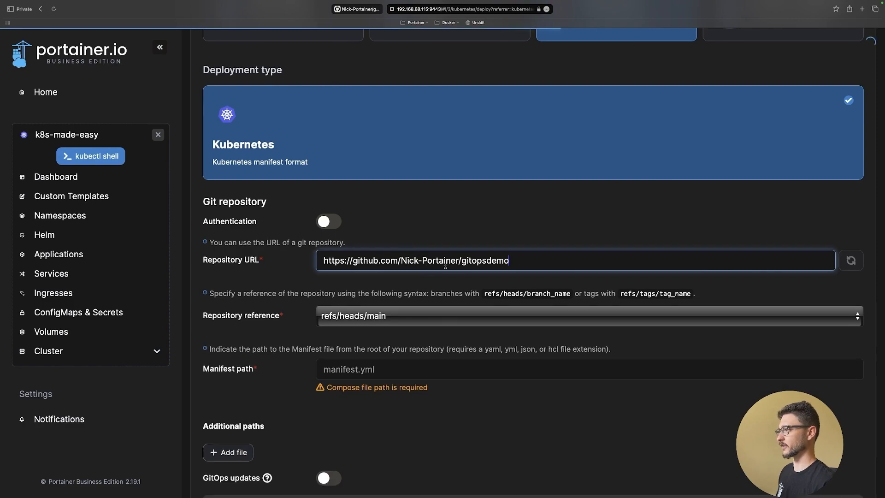
pyautogui.click(446, 226)
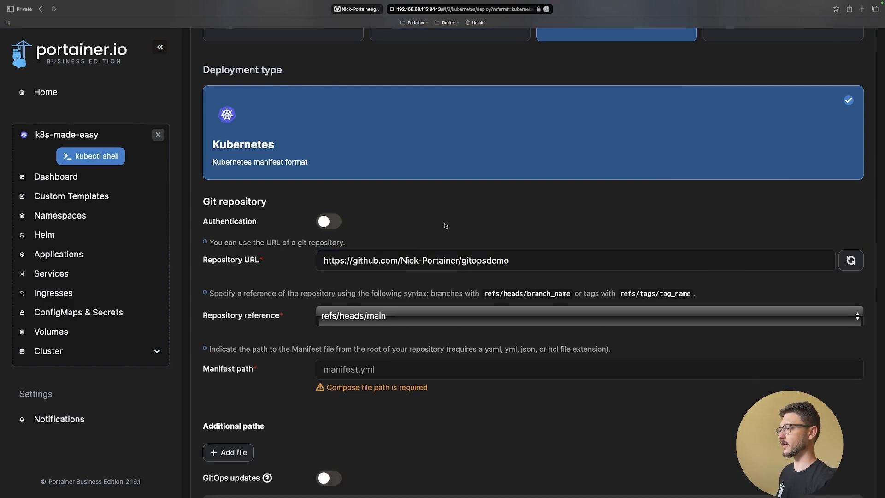
# - Set the manifest path to kube/multi/deployment.yml and add an empty additional path
pyautogui.scroll(-2, 414, 268)
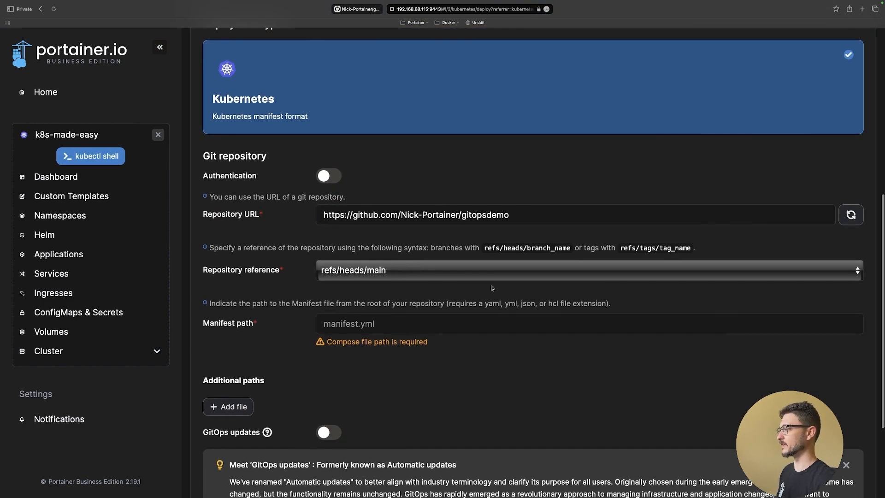
pyautogui.click(351, 323)
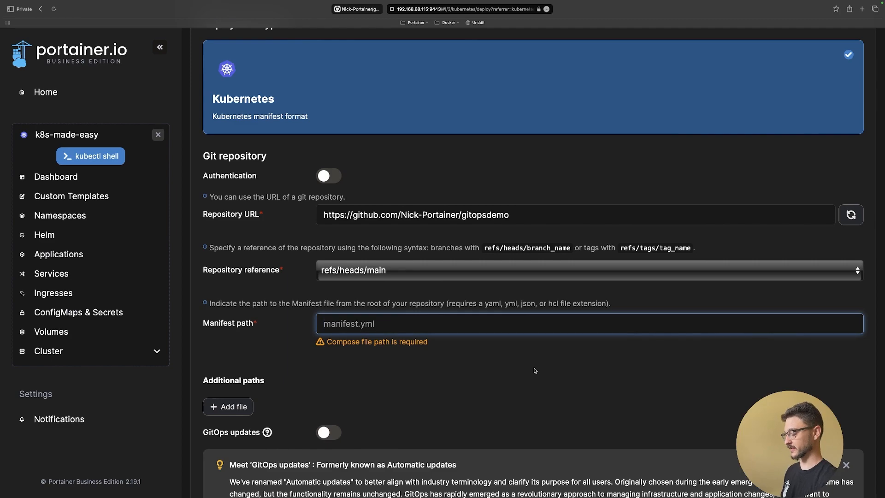
pyautogui.write('kube')
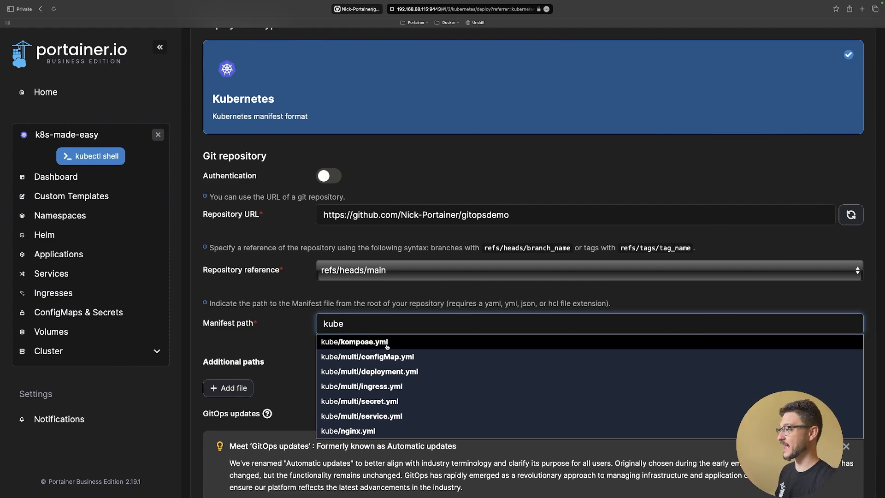
pyautogui.click(393, 372)
pyautogui.scroll(-1, 300, 357)
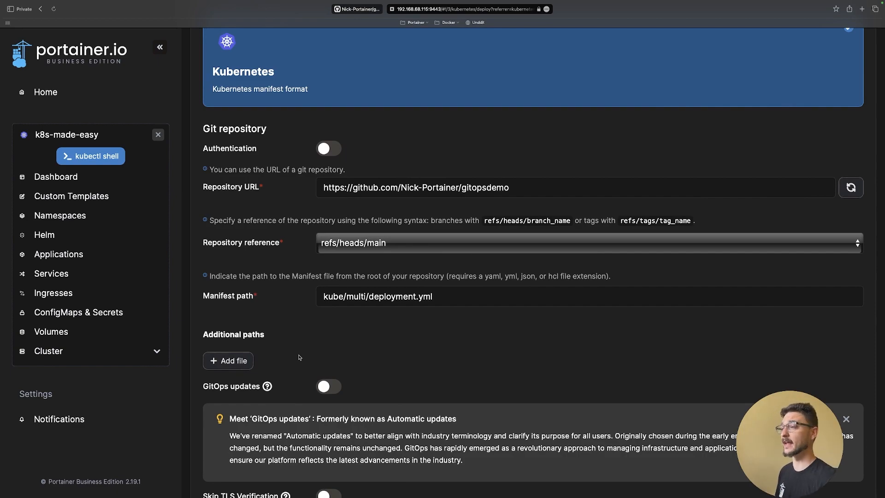
pyautogui.click(232, 362)
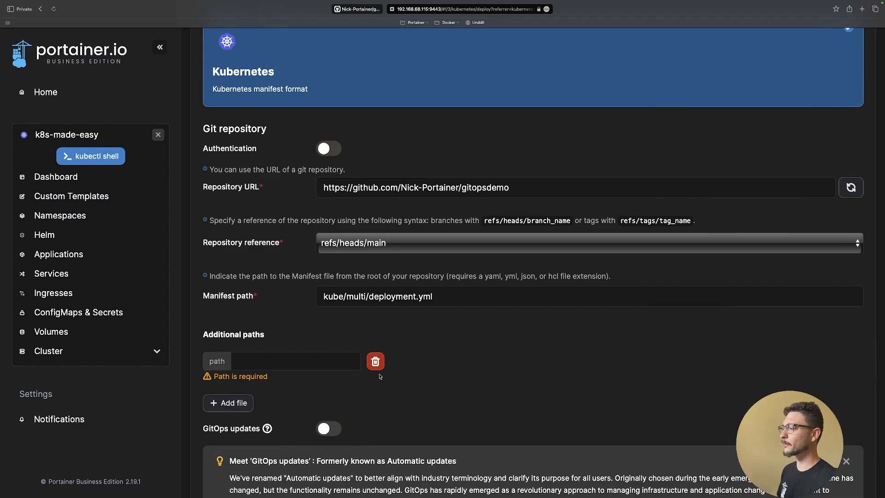
# - Fill the first additional path as kube/multi/configMap.yml, reusing the manifest's folder prefix
pyautogui.scroll(-1, 381, 377)
pyautogui.scroll(-1, 380, 376)
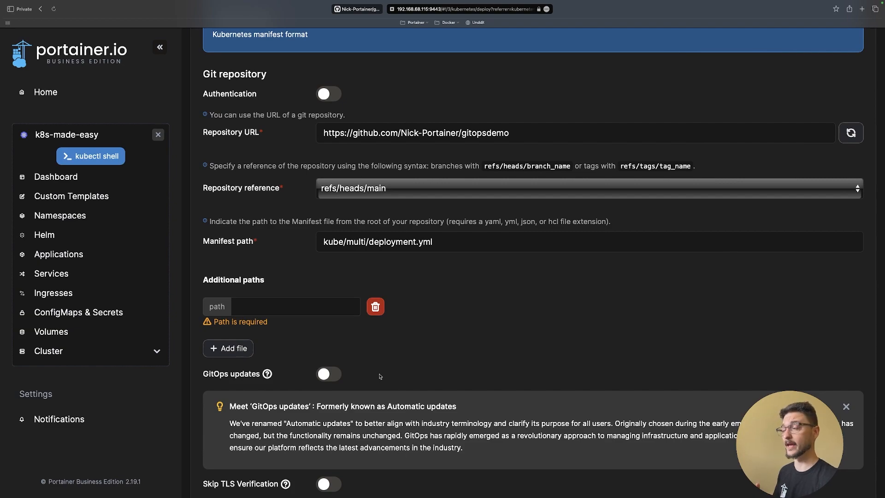
pyautogui.click(269, 308)
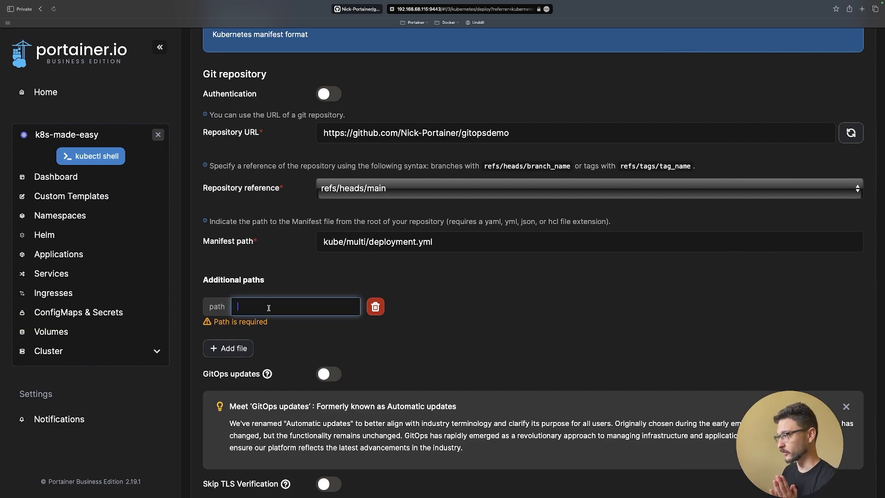
pyautogui.write('ku')
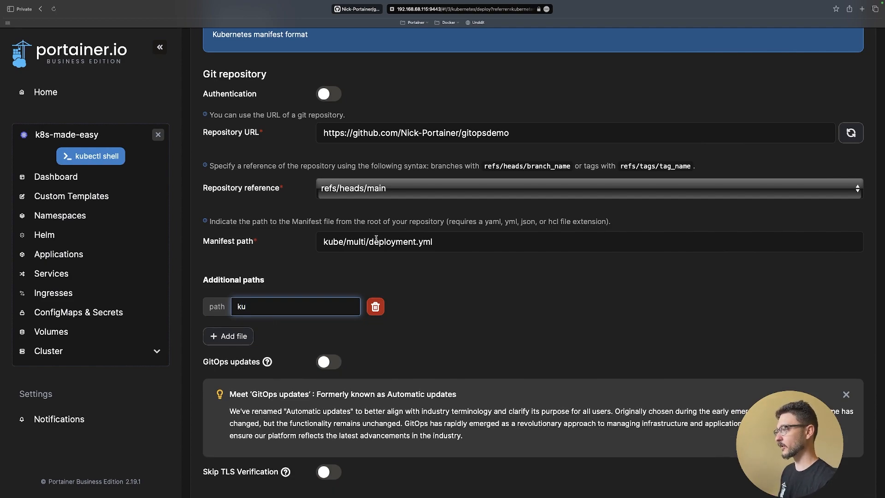
pyautogui.click(367, 241)
pyautogui.moveTo(368, 241); pyautogui.dragTo(305, 237)
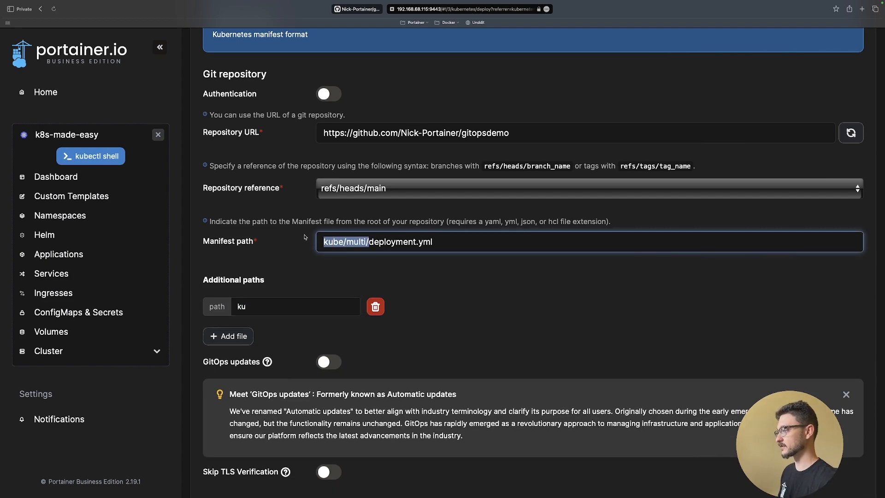
pyautogui.press('super+c')
pyautogui.doubleClick(255, 308)
pyautogui.press('super+v')
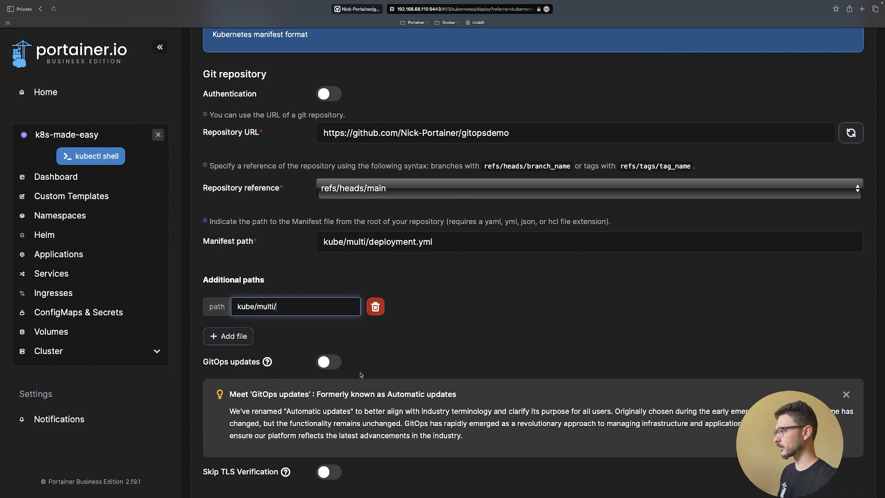
pyautogui.write('config')
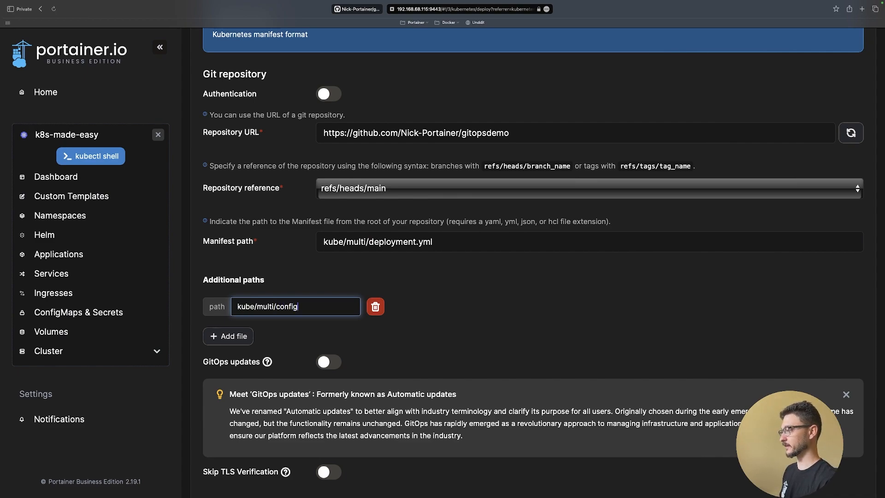
pyautogui.write('Map.yml')
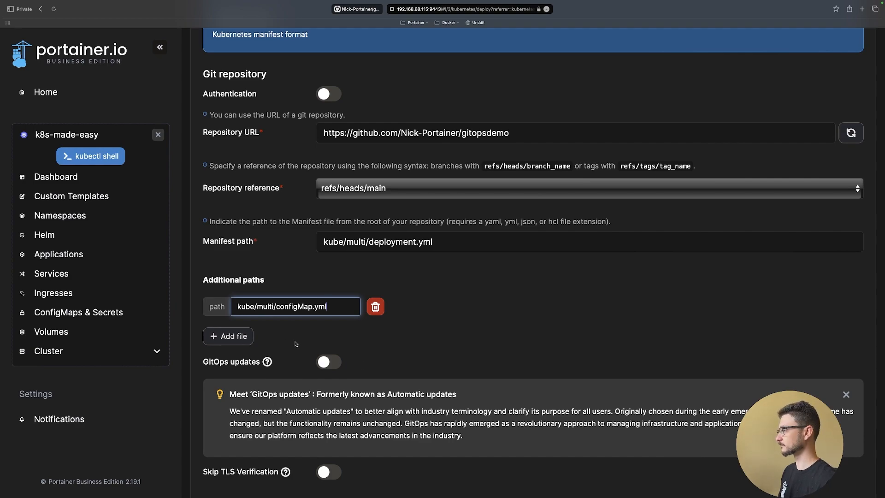
# - Add additional paths kube/multi/ingress.yml, kube/multi/secret.yml and kube/multi/service.yml
pyautogui.click(233, 338)
pyautogui.click(263, 336)
pyautogui.write('kube/multi/')
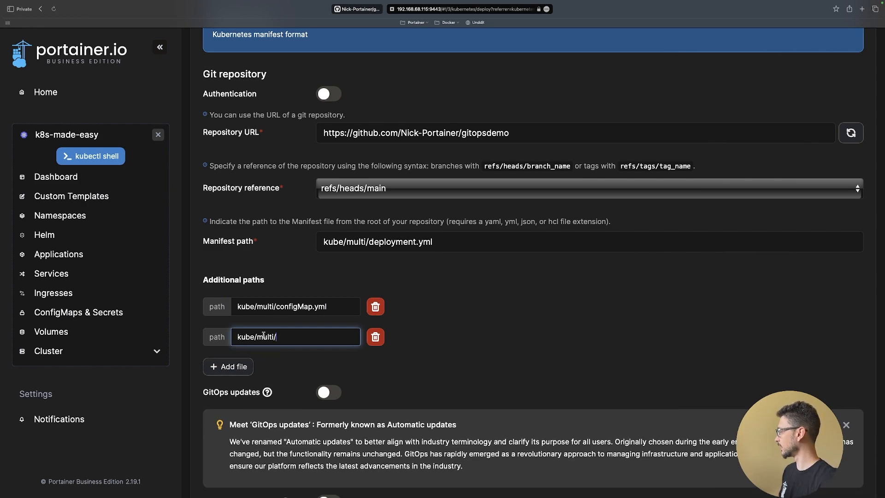
pyautogui.write('ingress.yml')
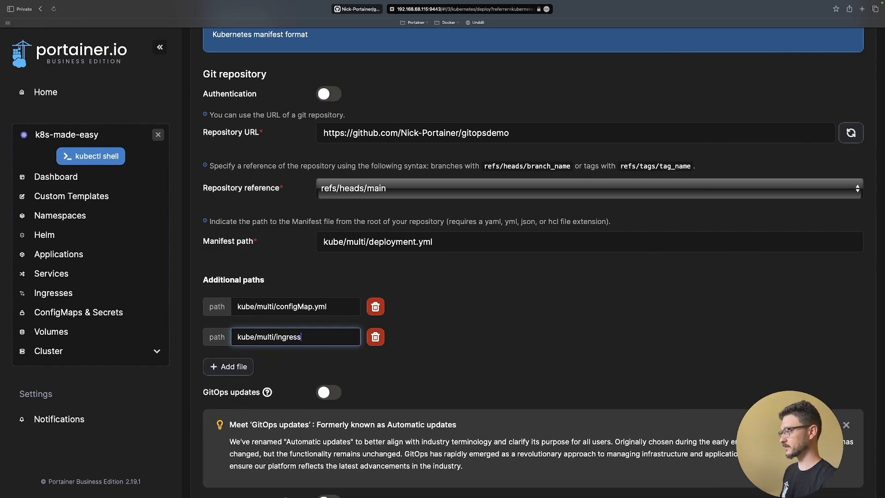
pyautogui.click(222, 368)
pyautogui.click(272, 371)
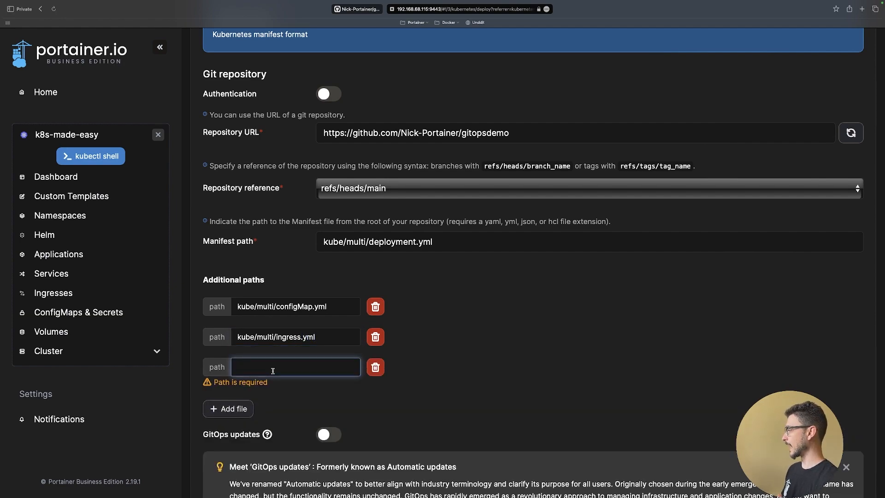
pyautogui.write('secre')
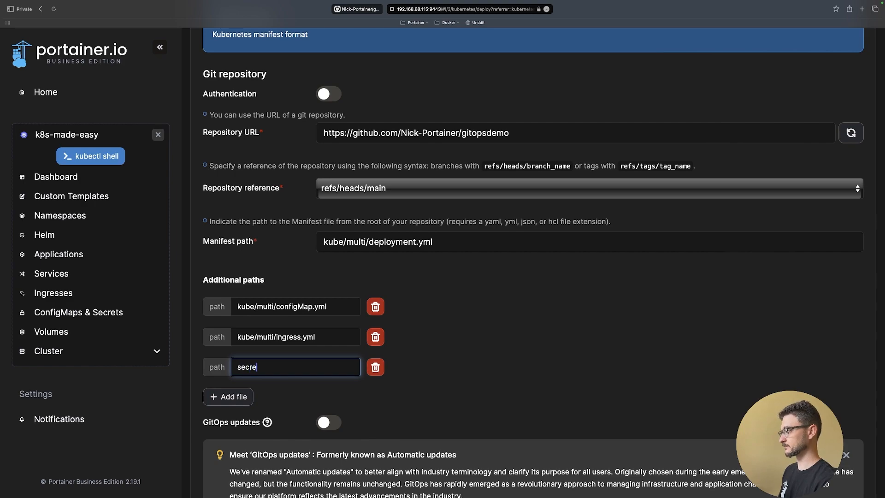
pyautogui.press('BackSpace')
pyautogui.press('BackSpace')
pyautogui.press('BackSpace')
pyautogui.press('BackSpace')
pyautogui.press('BackSpace')
pyautogui.write('kube/multi/se')
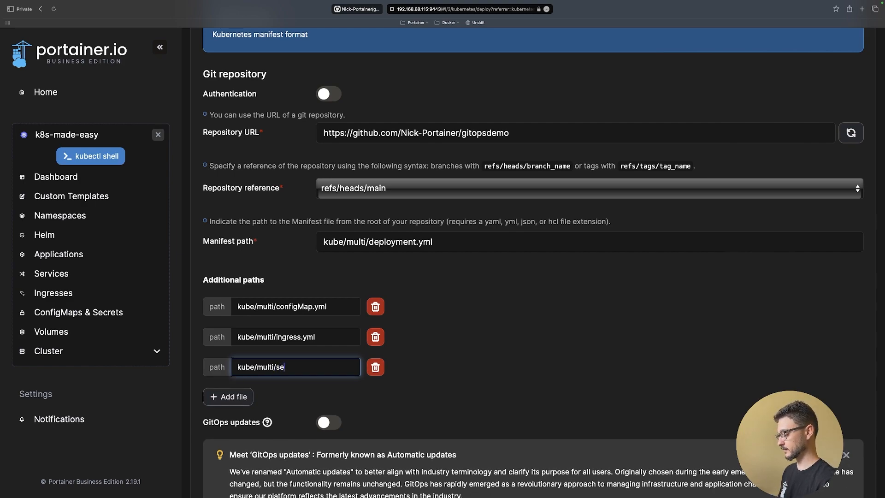
pyautogui.write('cret.yml')
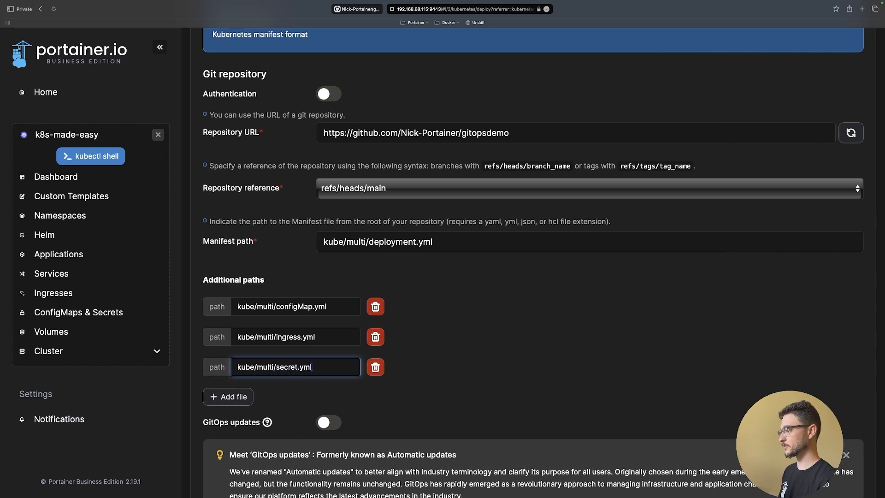
pyautogui.click(244, 389)
pyautogui.click(259, 395)
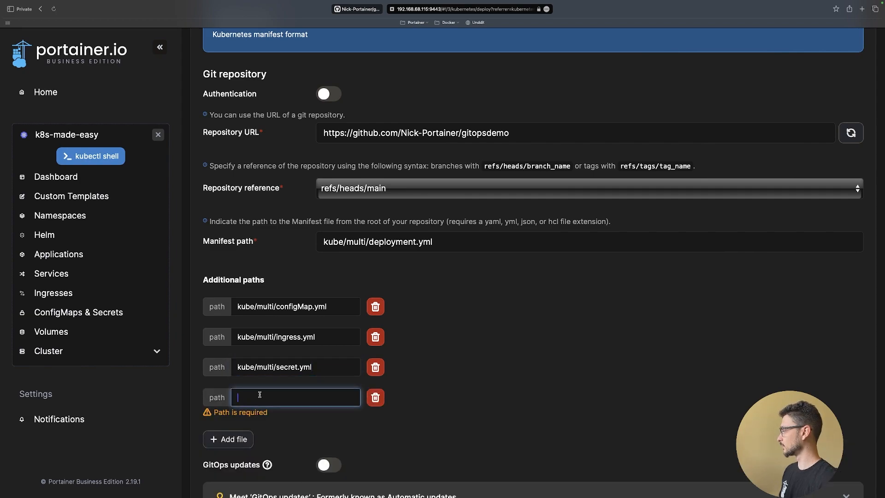
pyautogui.write('kube/multi/servi')
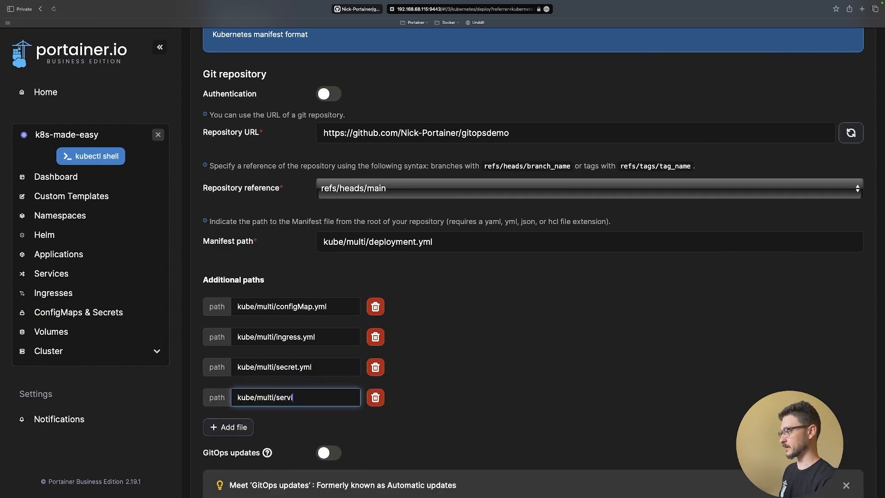
pyautogui.write('ce.')
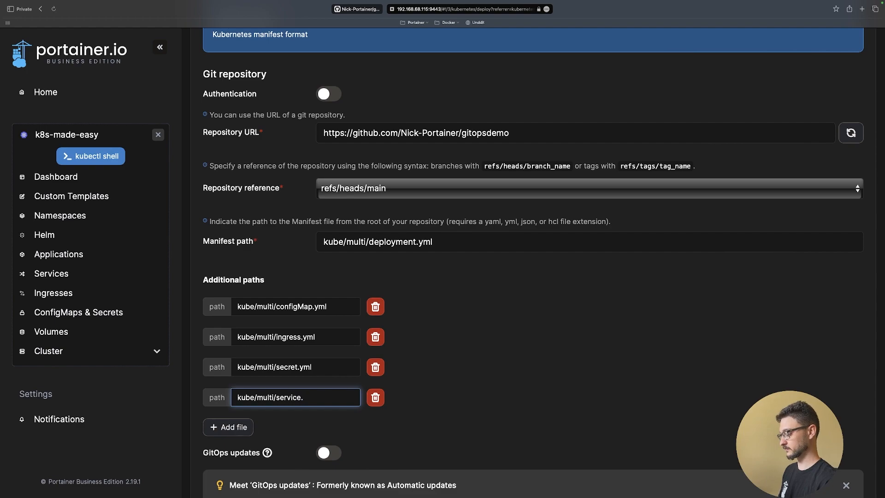
pyautogui.write('yml')
pyautogui.click(593, 386)
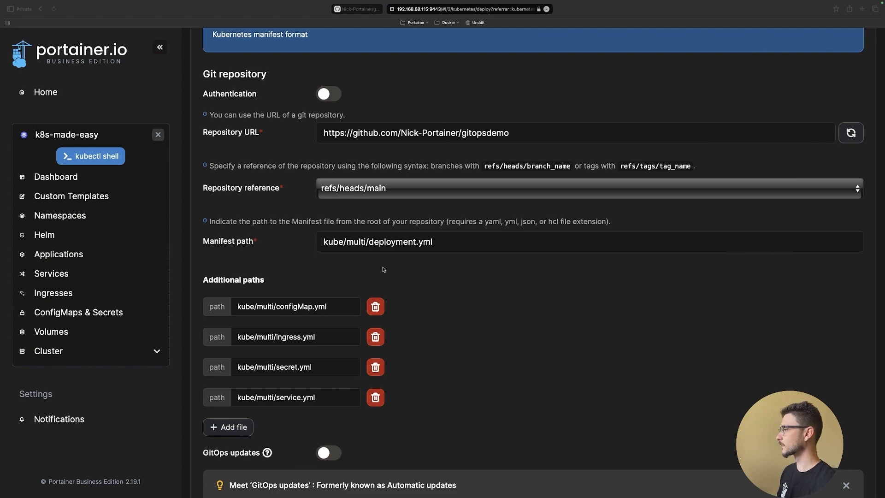
# - Enable GitOps updates with Polling and a 1m fetch interval
pyautogui.scroll(-5, 383, 272)
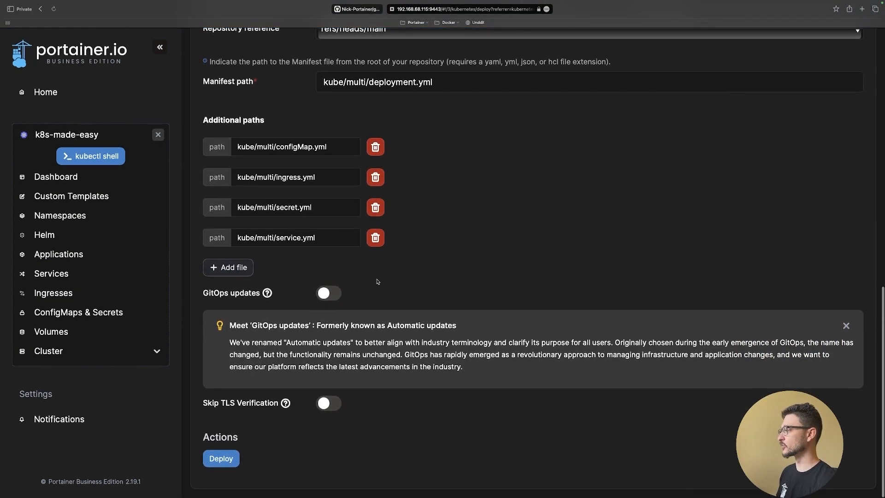
pyautogui.click(328, 293)
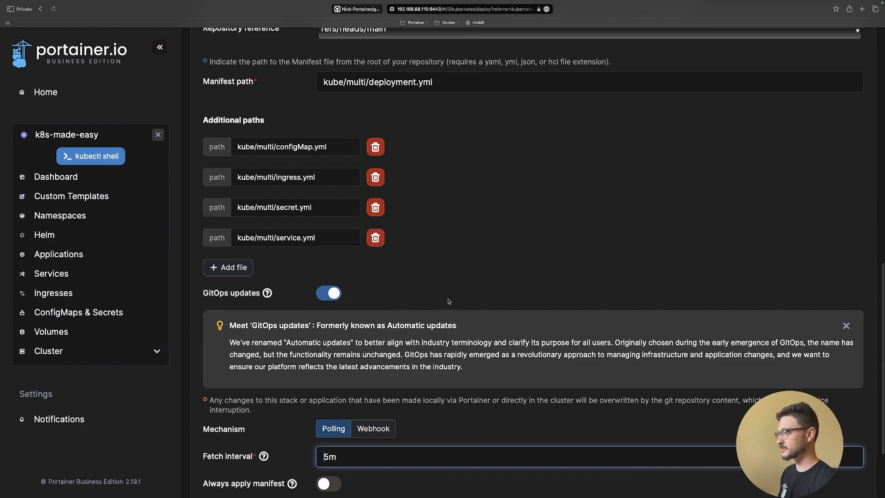
pyautogui.scroll(-3, 392, 323)
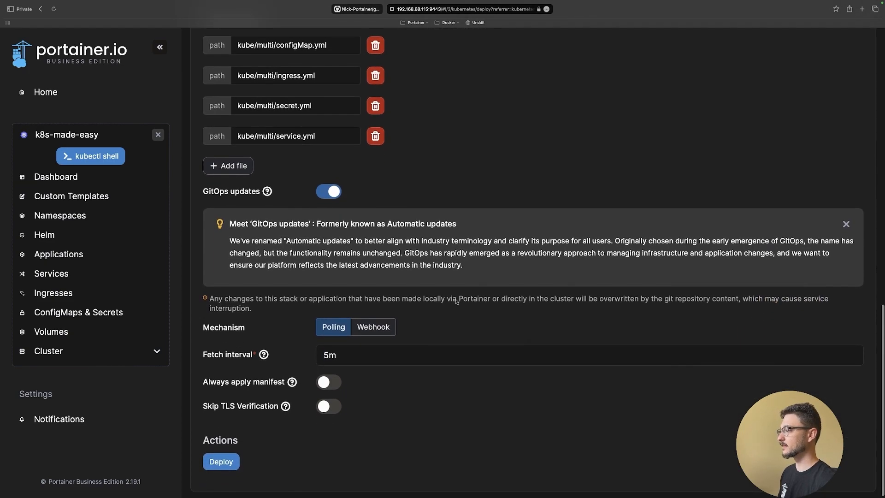
pyautogui.click(328, 355)
pyautogui.press('BackSpace')
pyautogui.write('1')
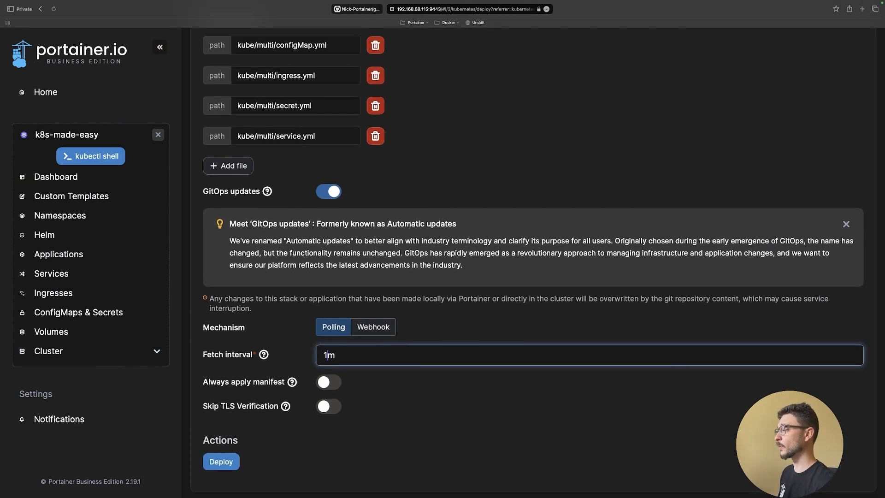
pyautogui.click(464, 404)
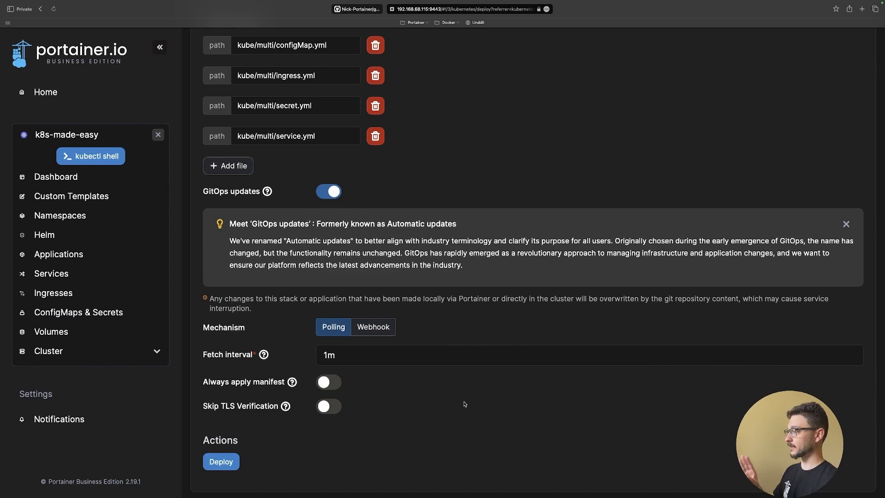
# - Scroll through the completed deployment form to review the manifest paths and settings
pyautogui.scroll(10, 465, 404)
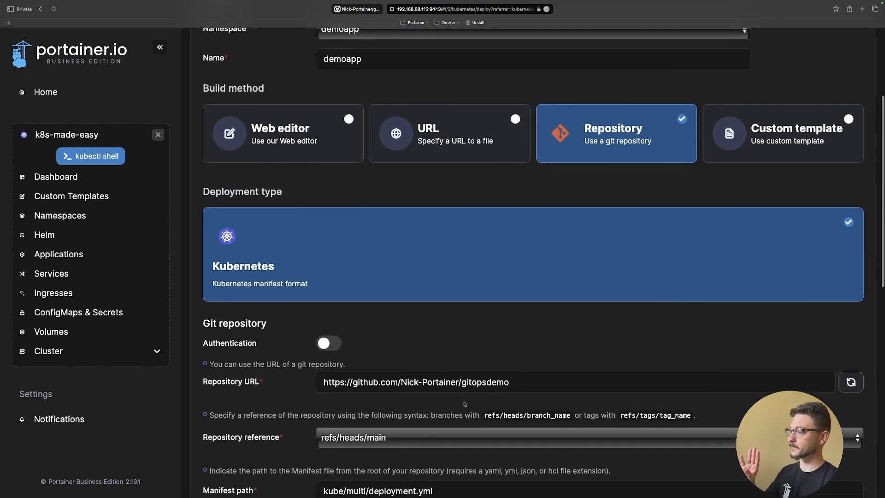
pyautogui.scroll(-1, 465, 404)
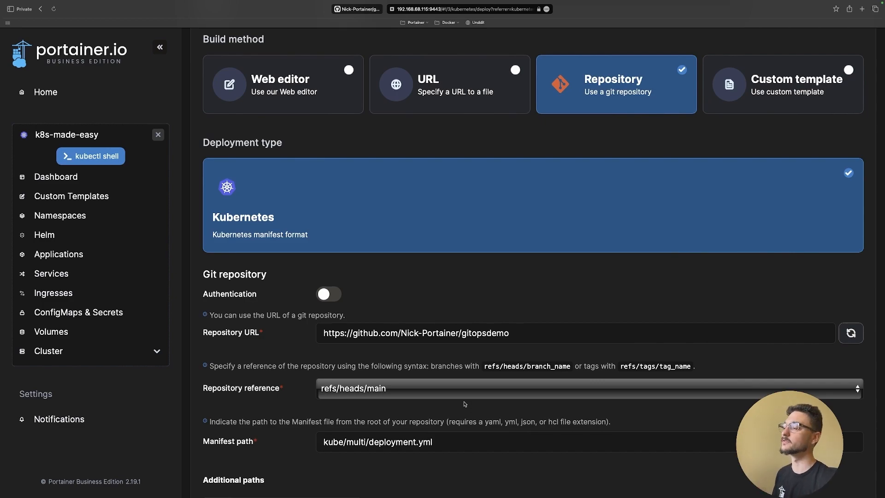
pyautogui.scroll(-2, 465, 405)
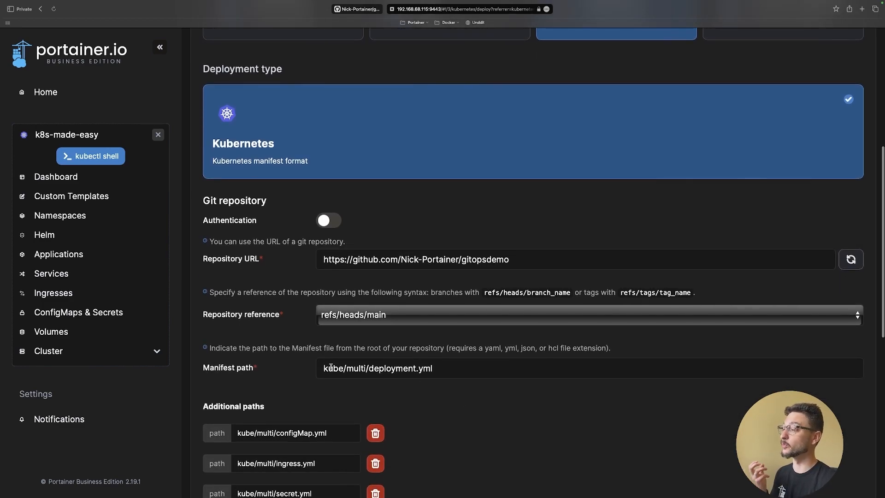
pyautogui.moveTo(325, 367); pyautogui.dragTo(341, 367)
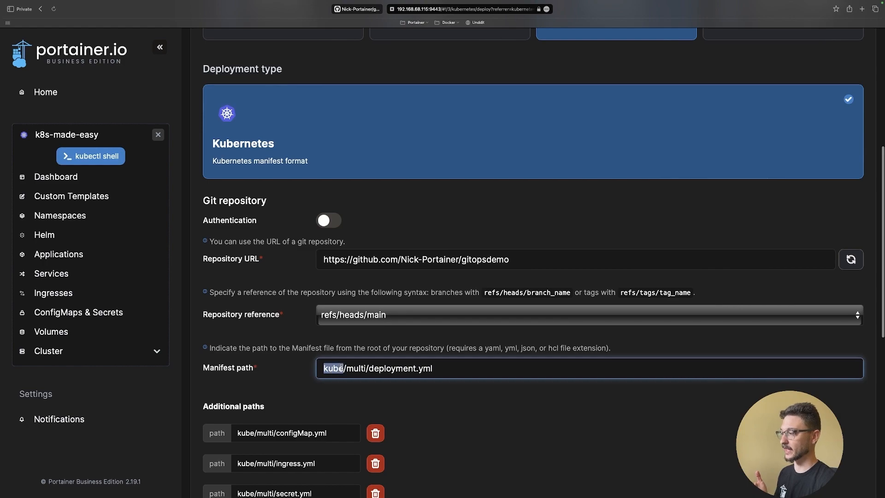
pyautogui.click(419, 401)
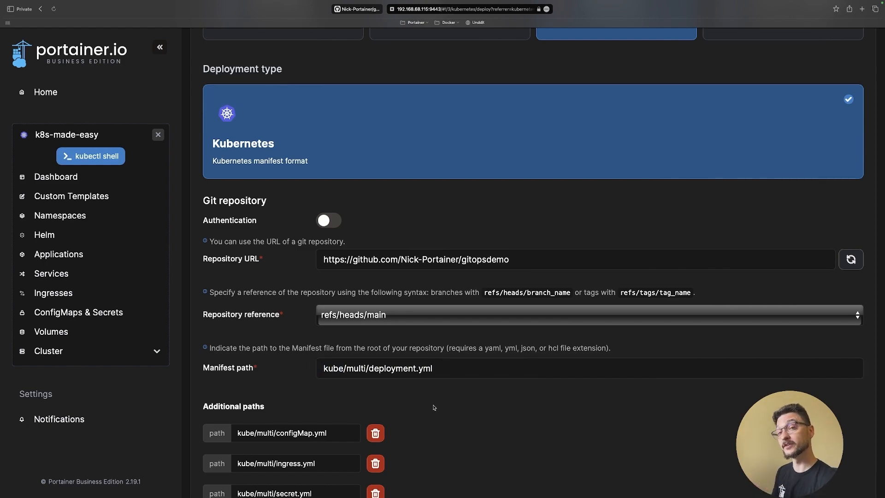
pyautogui.scroll(-2, 433, 407)
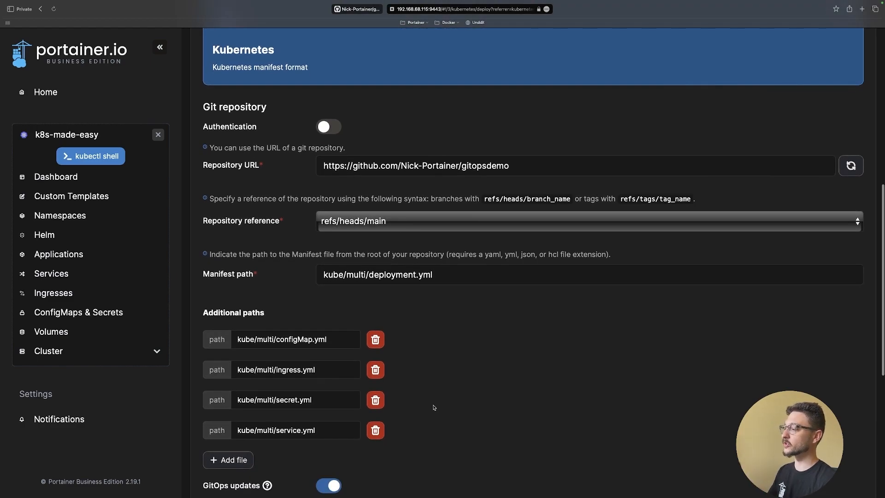
pyautogui.scroll(-1, 434, 408)
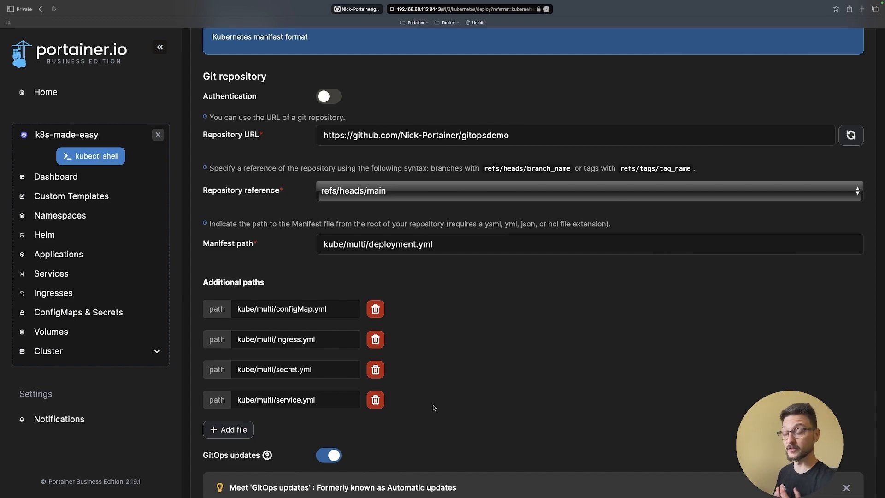
pyautogui.scroll(-3, 434, 407)
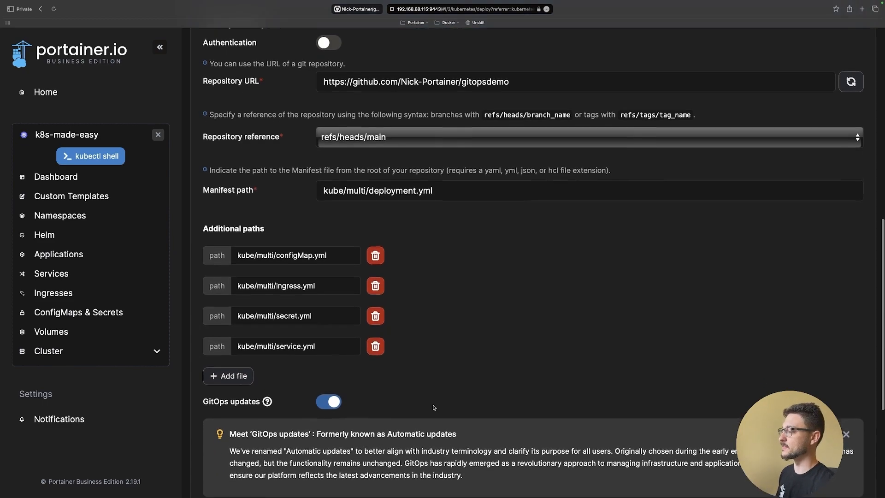
pyautogui.scroll(-1, 433, 408)
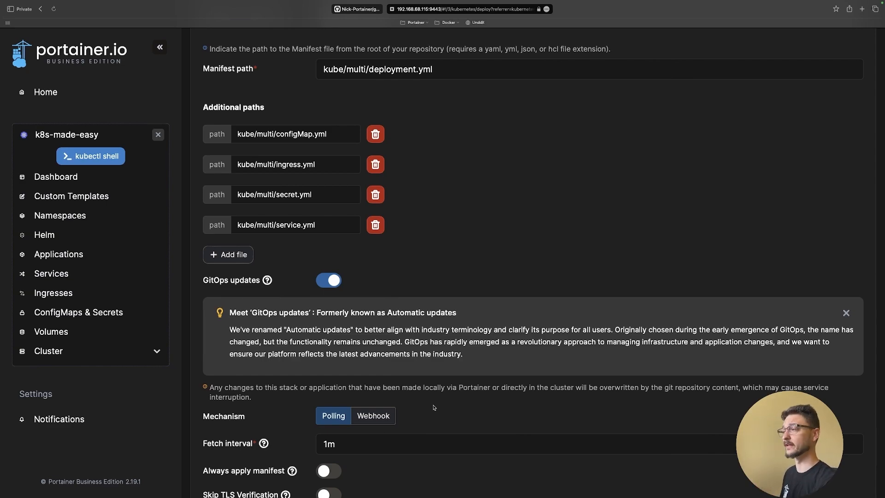
pyautogui.scroll(-3, 433, 407)
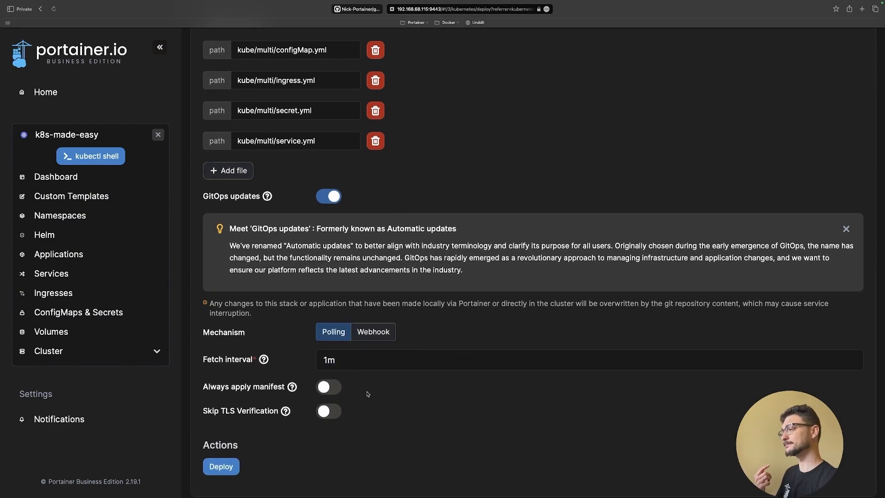
pyautogui.scroll(-1, 401, 414)
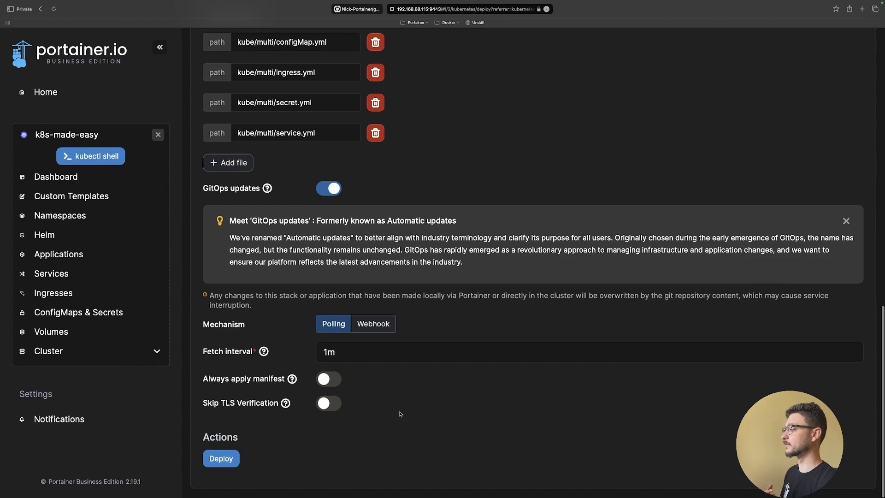
# - Deploy from Git, filter applications to the demoapp namespace, and expand portainer-demo-deployment
pyautogui.click(221, 460)
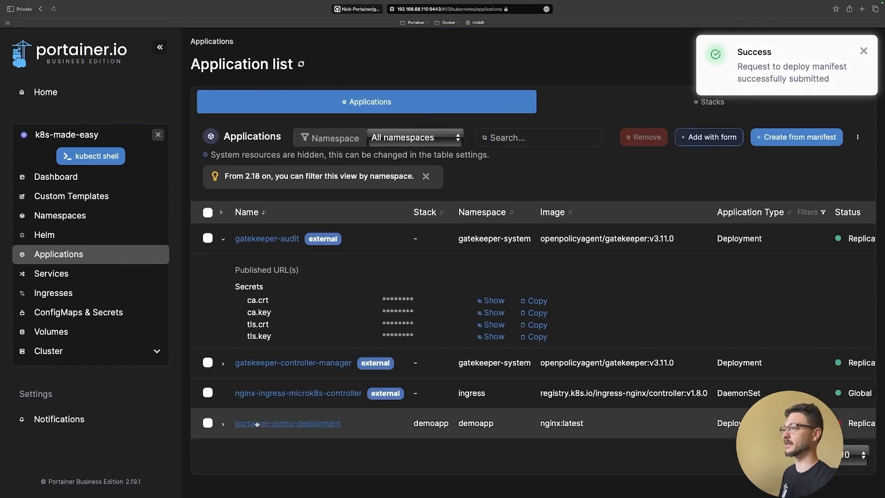
pyautogui.click(418, 136)
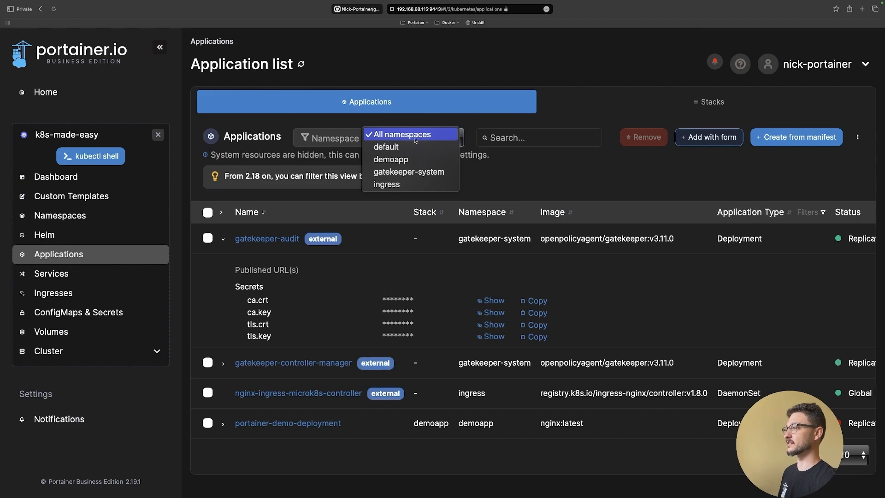
pyautogui.click(402, 159)
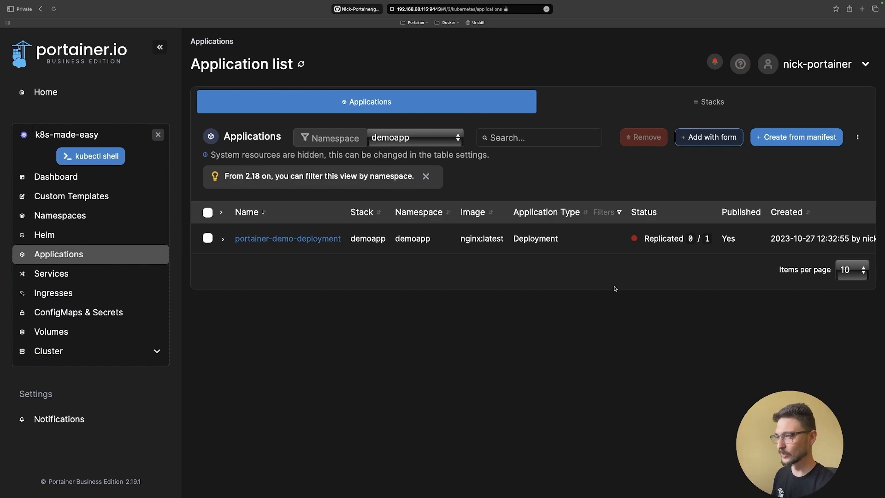
pyautogui.click(223, 239)
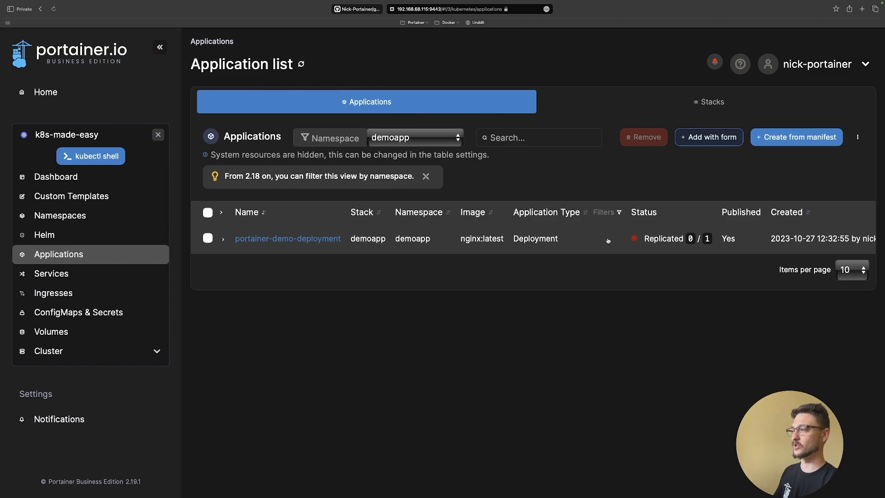
# - View portainer-demo-deployment's 'Failed to create application' quota error, then advance to the Triage slide
pyautogui.click(288, 239)
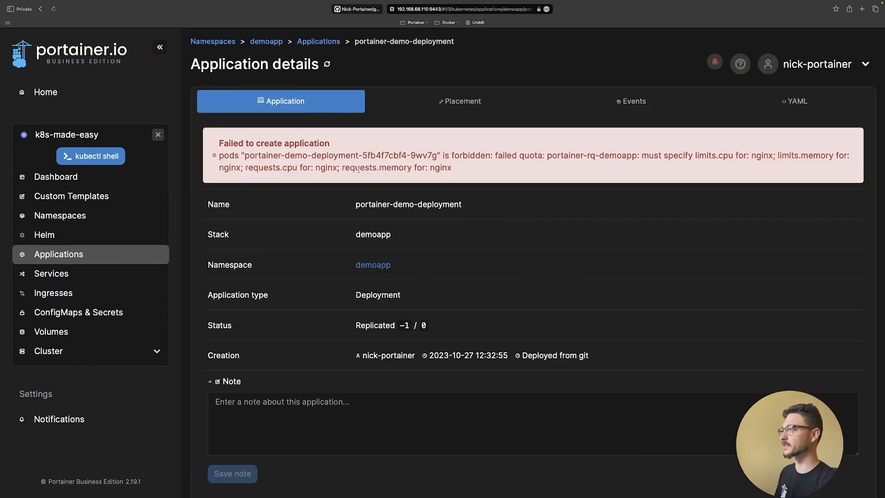
pyautogui.moveTo(220, 144); pyautogui.dragTo(329, 142)
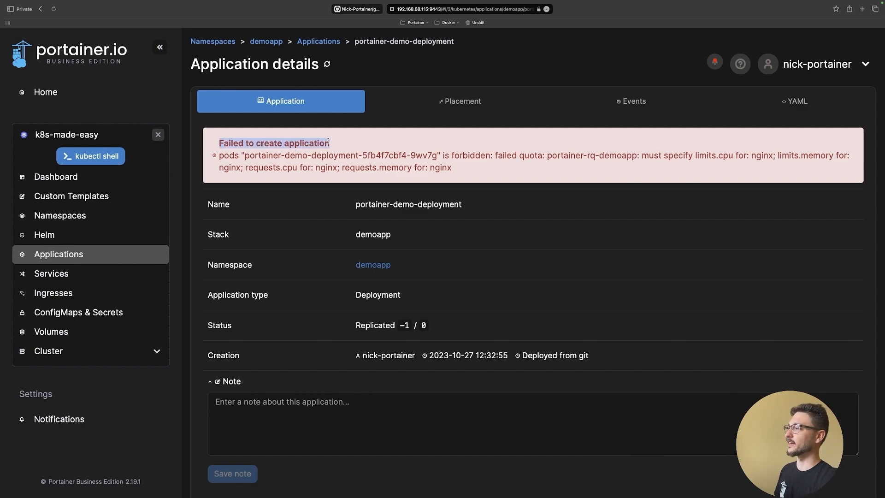
pyautogui.click(228, 157)
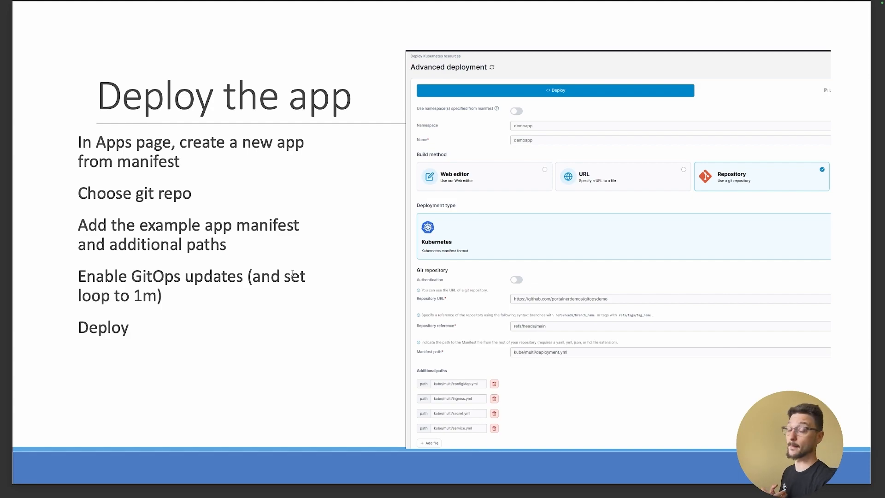
pyautogui.press('pagedown')
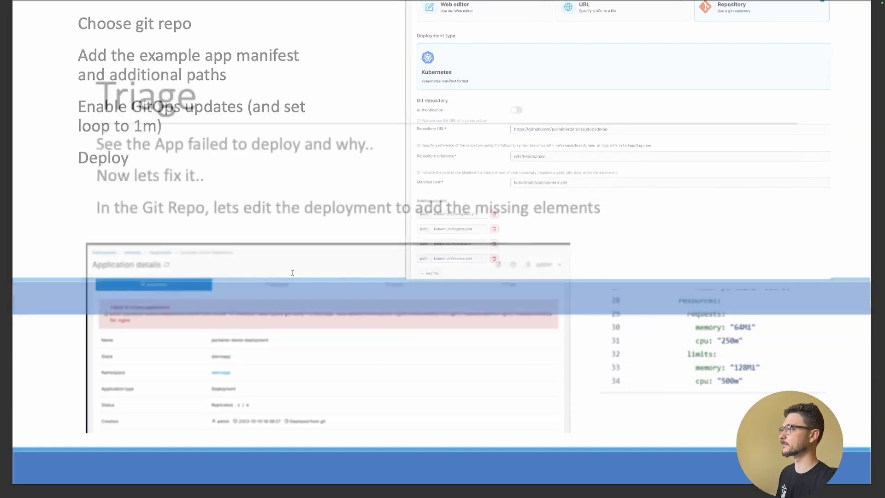
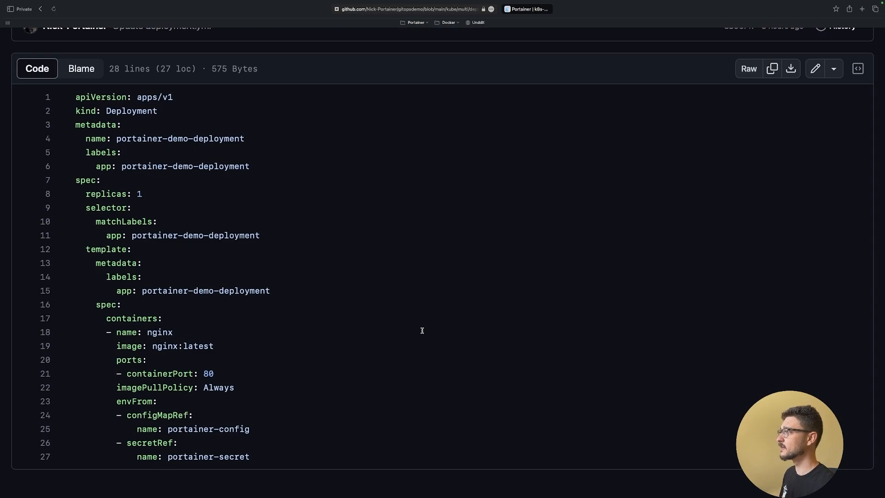
# - Go back to the kube/multi folder and open the limits file (64Mi/250m requests, 128Mi/500m limits)
pyautogui.hscroll(-5, 423, 331)
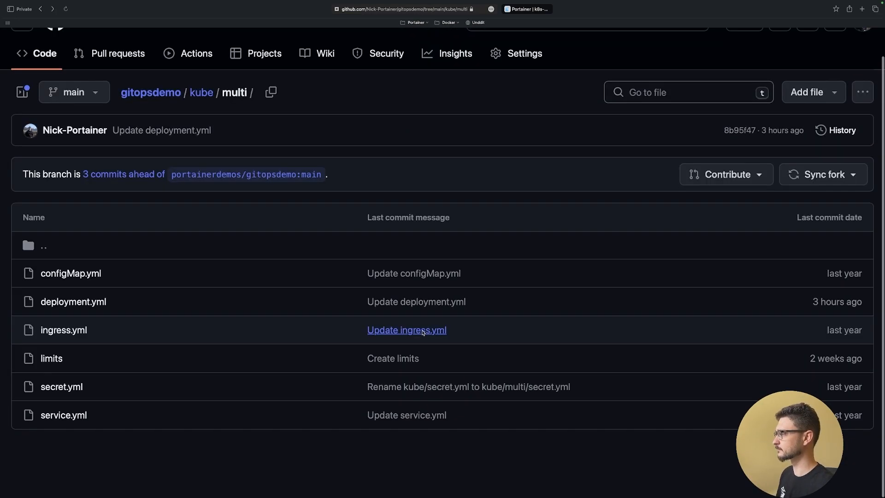
pyautogui.click(45, 360)
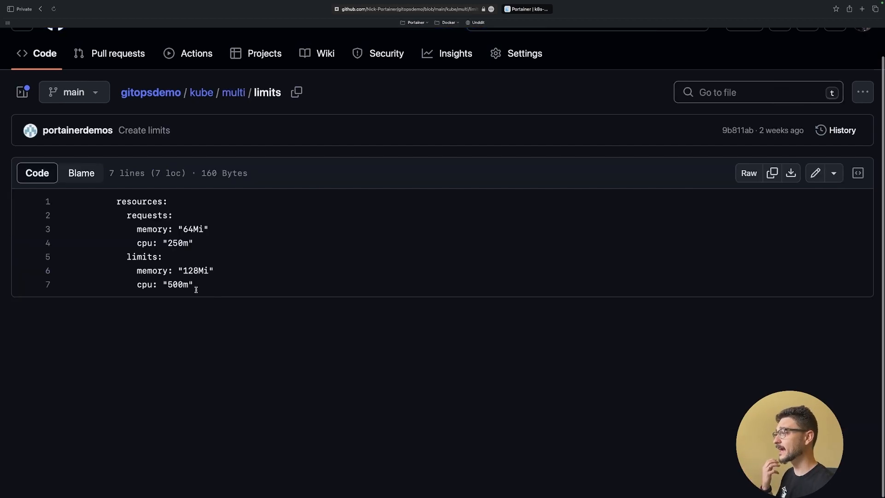
# - Copy the limits file's resources block and reopen deployment.yml in kube/multi
pyautogui.moveTo(195, 287); pyautogui.dragTo(42, 202)
pyautogui.press('super+c')
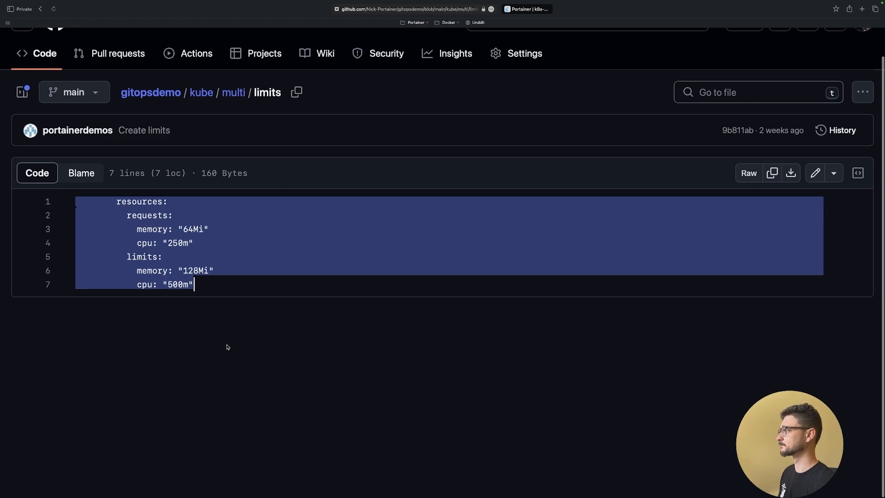
pyautogui.press('super+bracketleft')
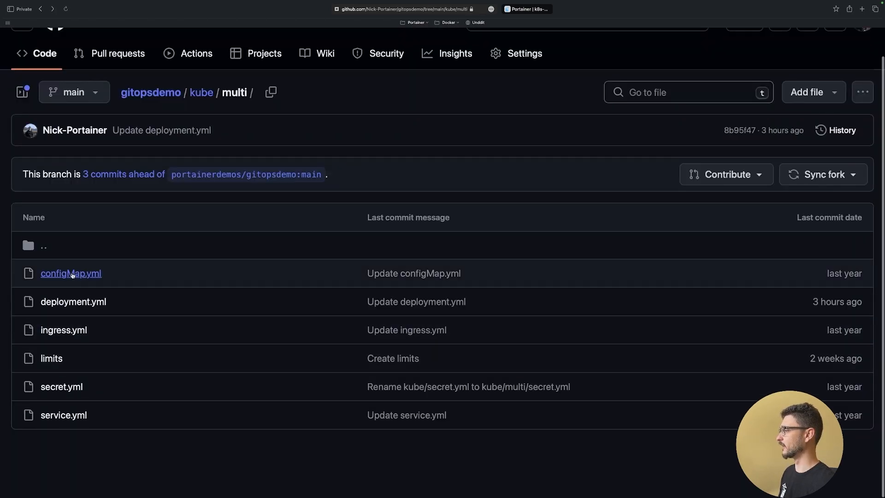
pyautogui.click(74, 302)
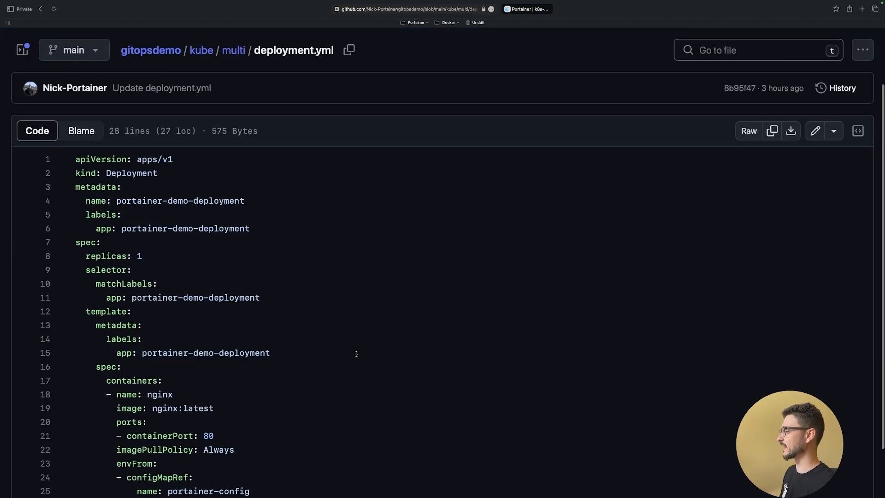
pyautogui.scroll(-3, 411, 405)
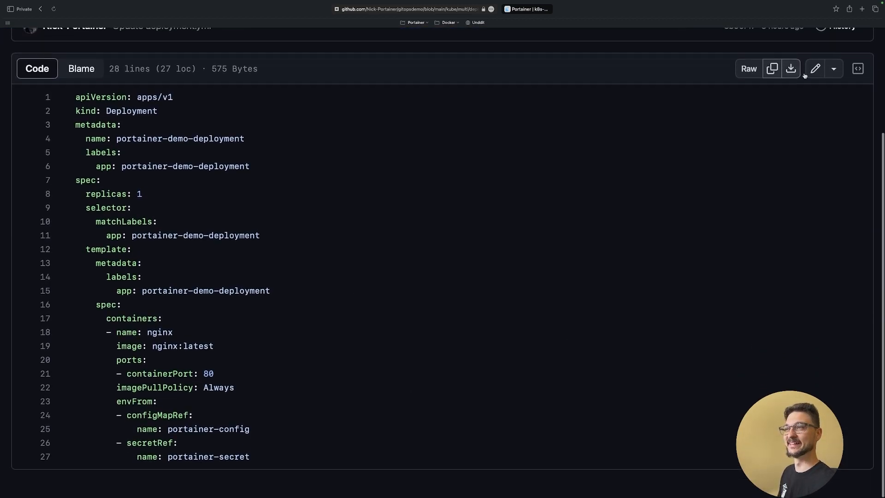
# - Edit deployment.yml and paste the resources block on a new line 28 under the container
pyautogui.click(814, 68)
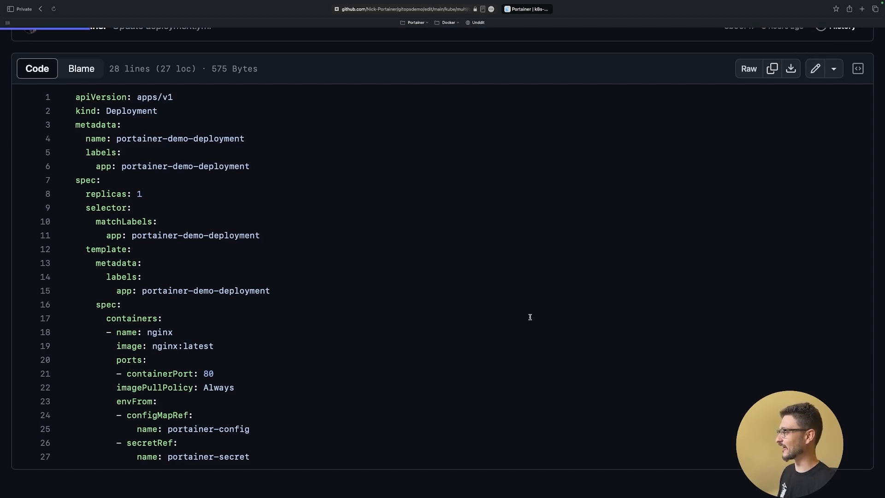
pyautogui.scroll(-2, 298, 391)
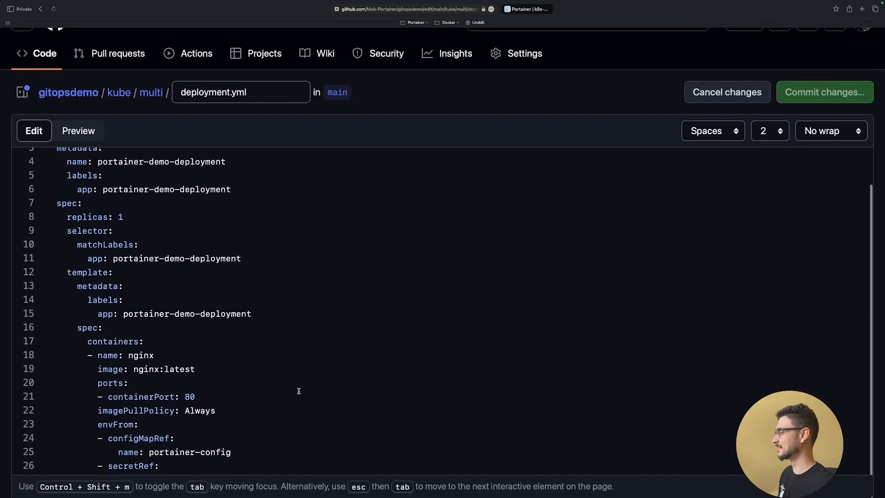
pyautogui.scroll(-2, 294, 431)
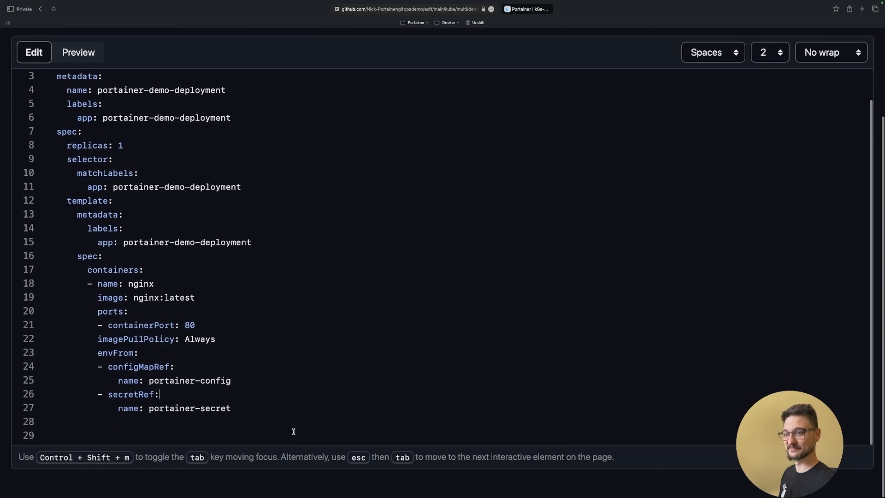
pyautogui.click(242, 408)
pyautogui.press('Return')
pyautogui.press('BackSpace')
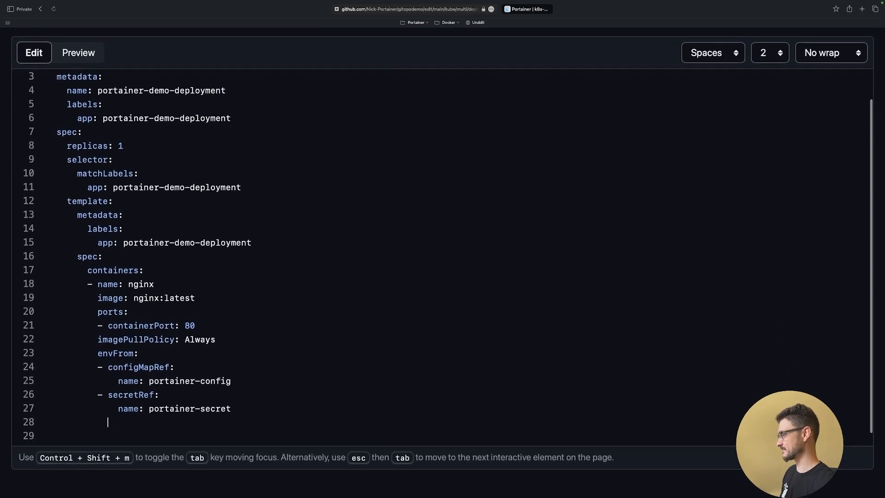
pyautogui.press('BackSpace')
pyautogui.press('BackSpace')
pyautogui.press('BackSpace')
pyautogui.press('BackSpace')
pyautogui.press('Return')
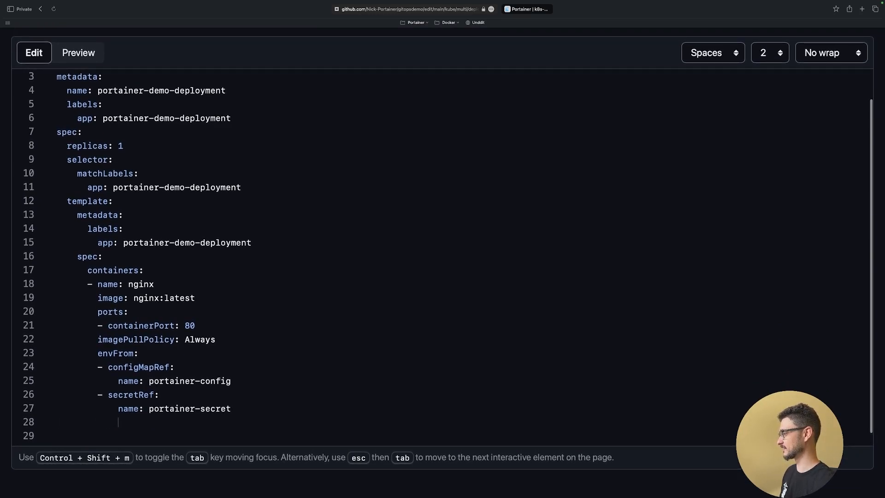
pyautogui.press('BackSpace')
pyautogui.press('BackSpace')
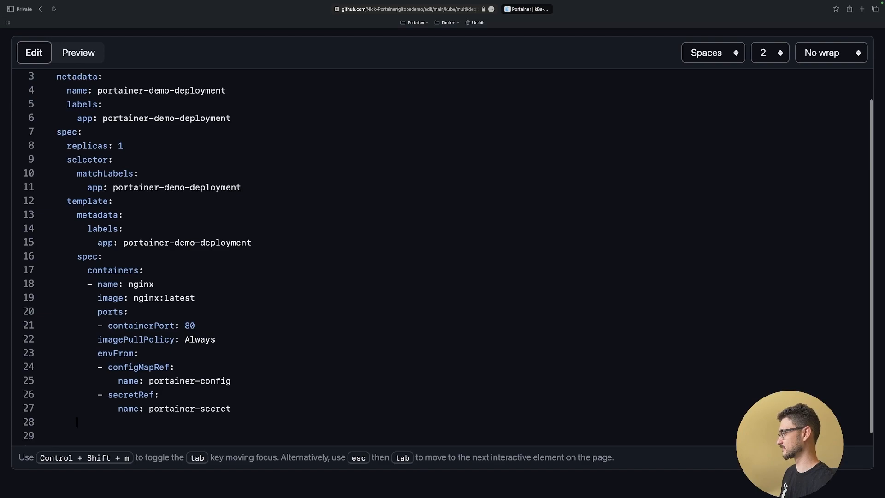
pyautogui.press('super+v')
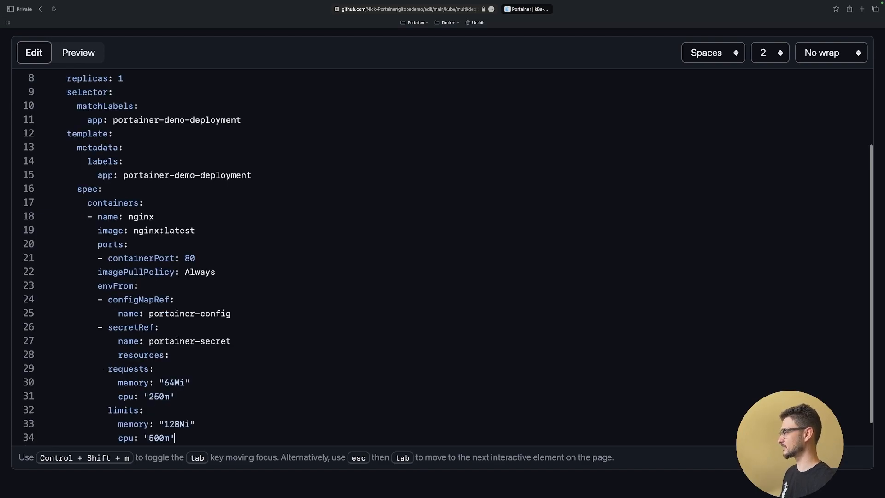
# - Redo the paste and check that the resources and requests keys are indented correctly
pyautogui.press('super+z')
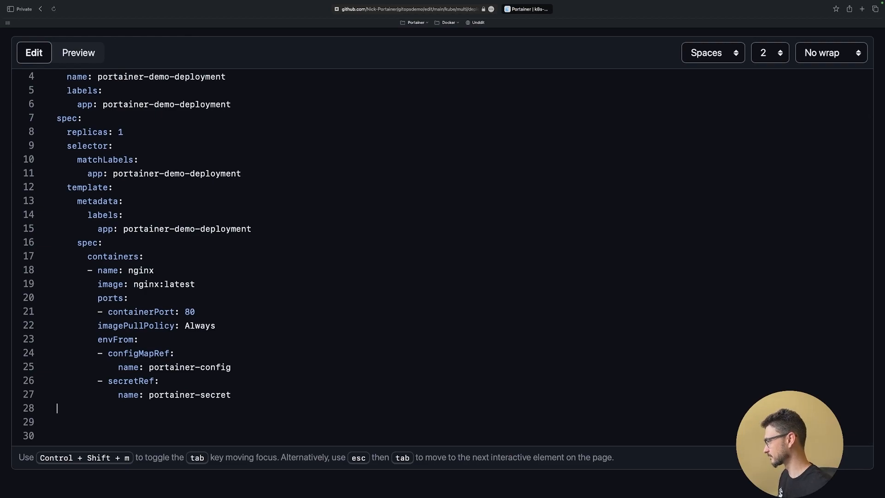
pyautogui.press('super+v')
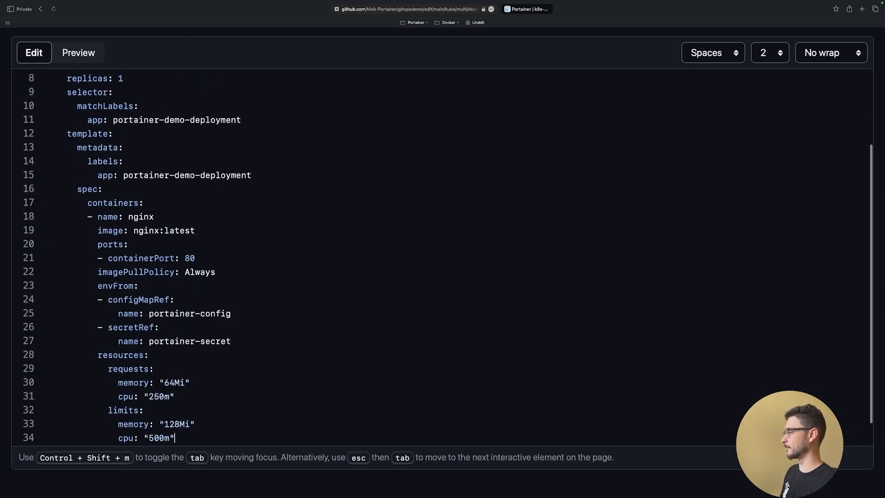
pyautogui.scroll(-1, 167, 305)
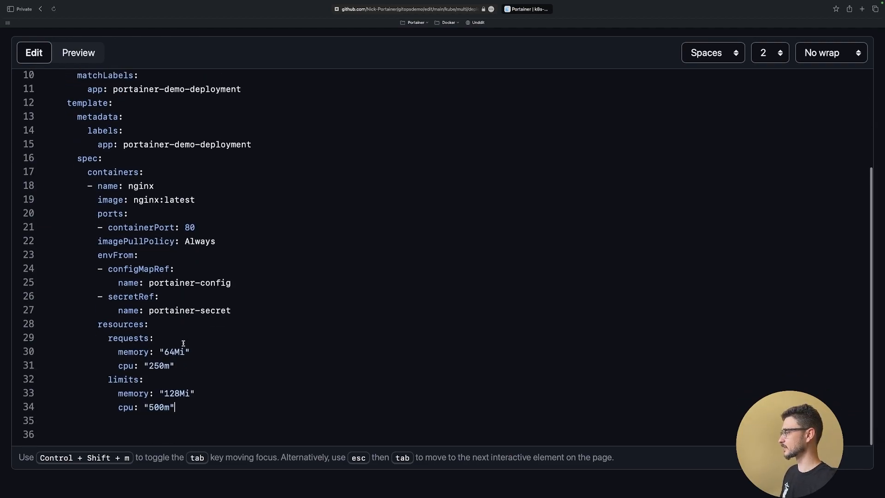
pyautogui.doubleClick(126, 327)
pyautogui.doubleClick(130, 339)
pyautogui.click(179, 373)
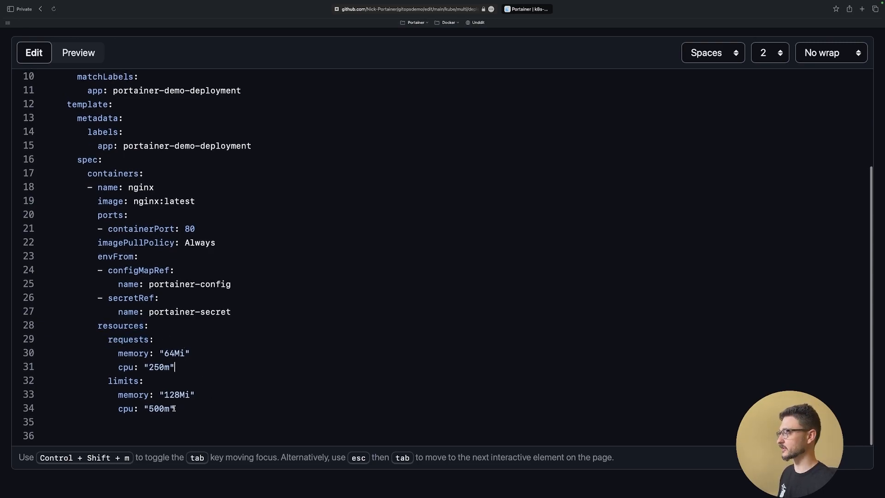
pyautogui.scroll(5, 300, 403)
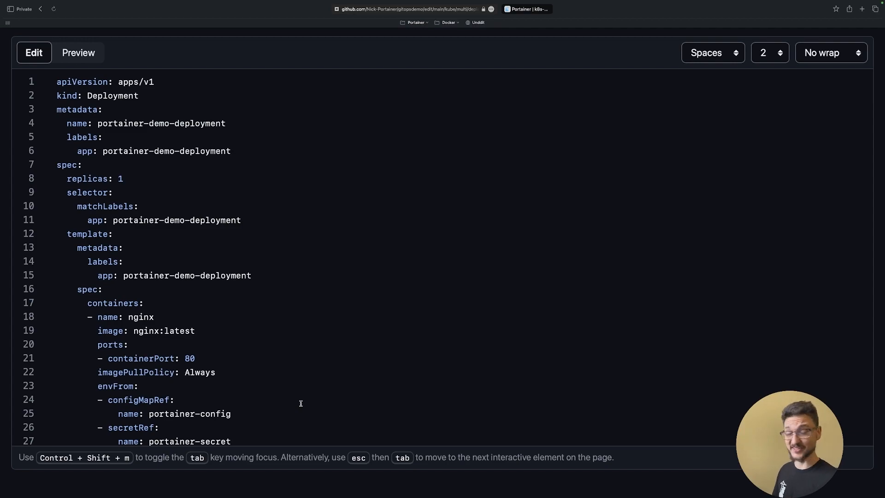
pyautogui.scroll(-3, 585, 258)
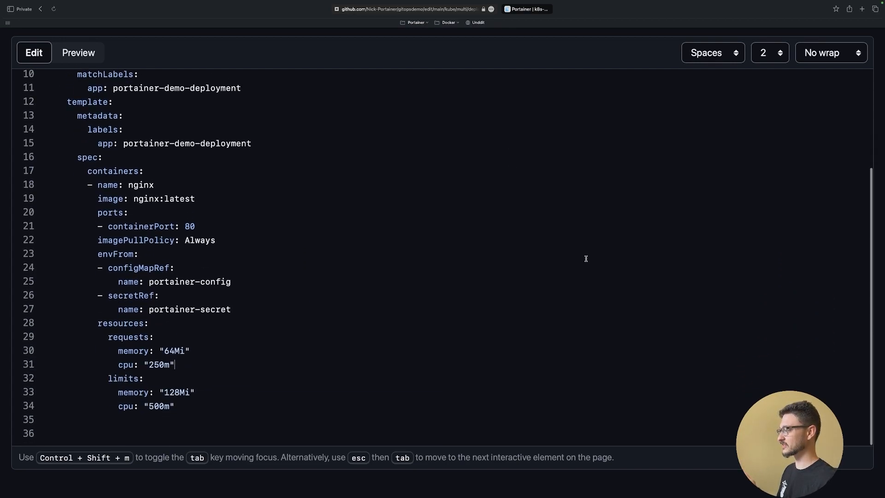
pyautogui.scroll(3, 586, 258)
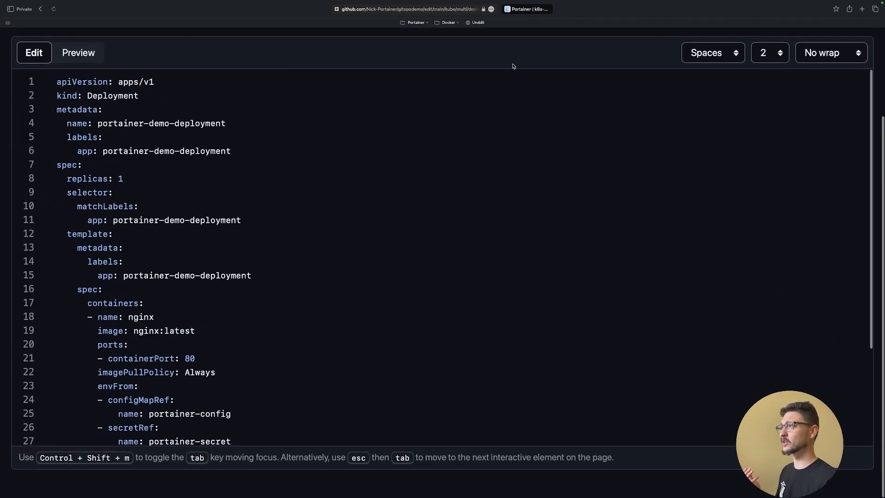
pyautogui.scroll(3, 513, 66)
# - Commit the edited deployment.yml directly to main as 'Update deployment.yml'
pyautogui.click(808, 124)
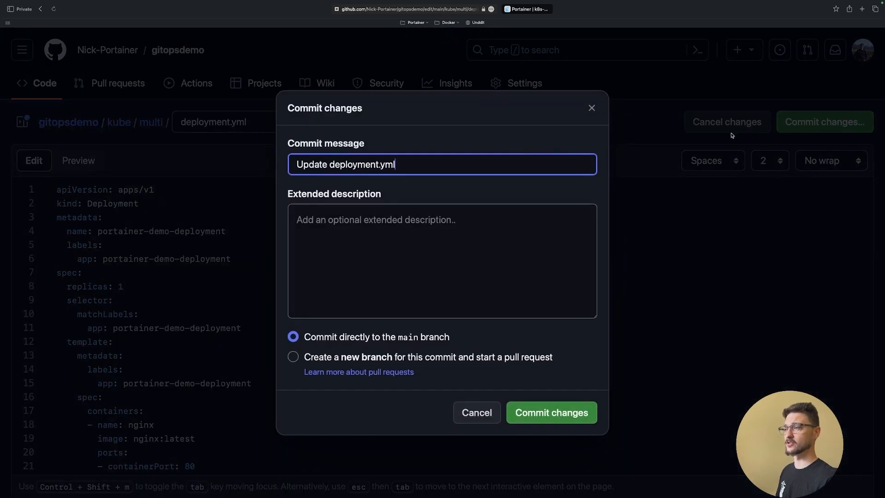
pyautogui.click(567, 402)
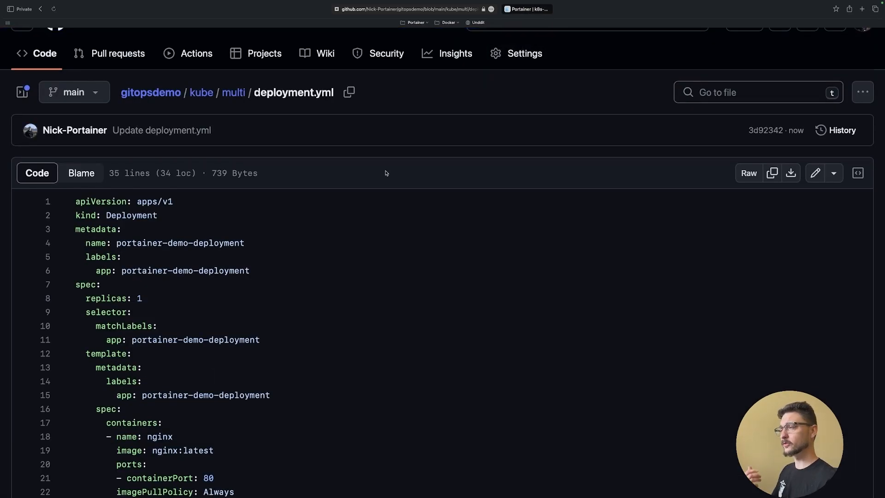
pyautogui.hotkey('ctrl', 'Right')
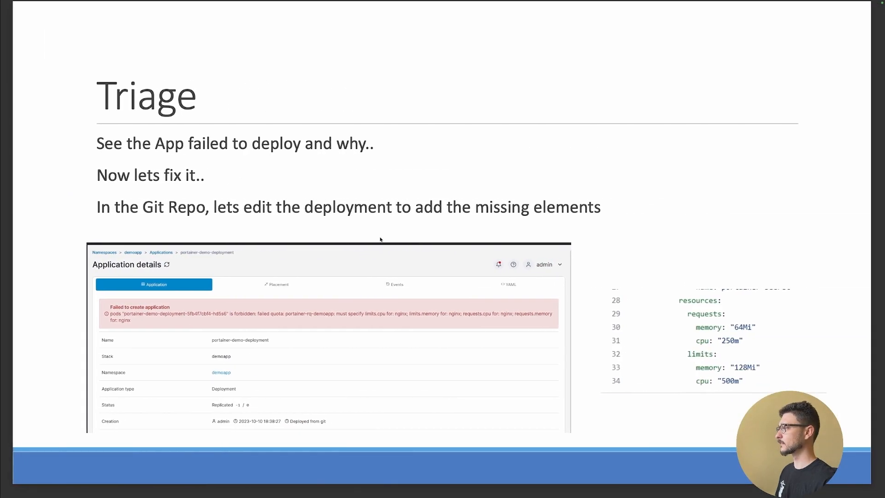
# - Advance to the Deployed slide, then return to the committed 35-line deployment.yml on GitHub
pyautogui.press('Right')
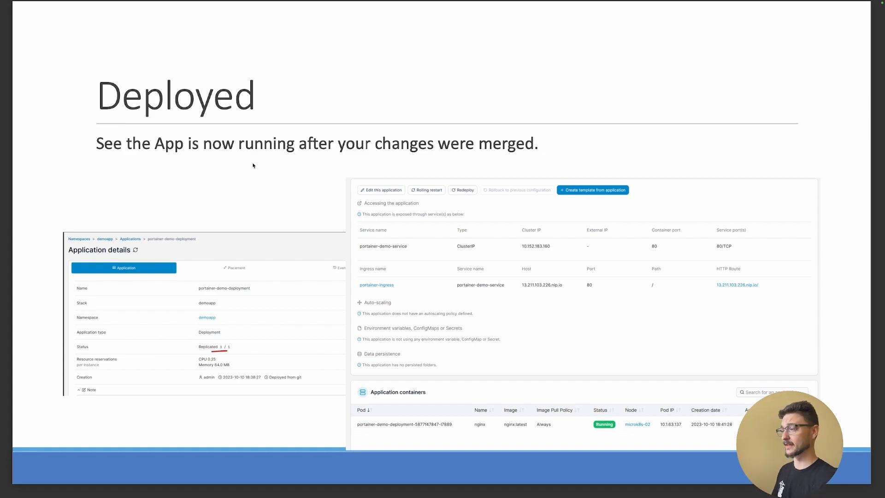
pyautogui.hotkey('ctrl', 'Left')
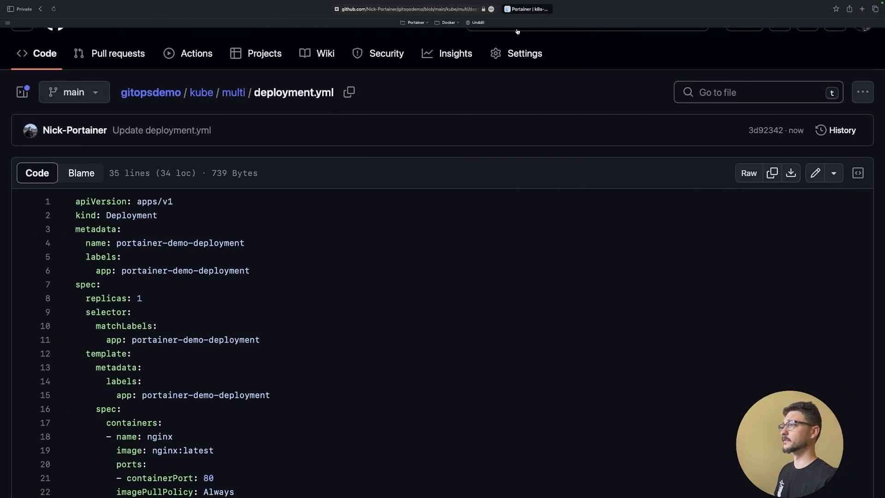
# - Refresh portainer-demo-deployment's details, still showing the quota error, then go to Applications
pyautogui.click(523, 10)
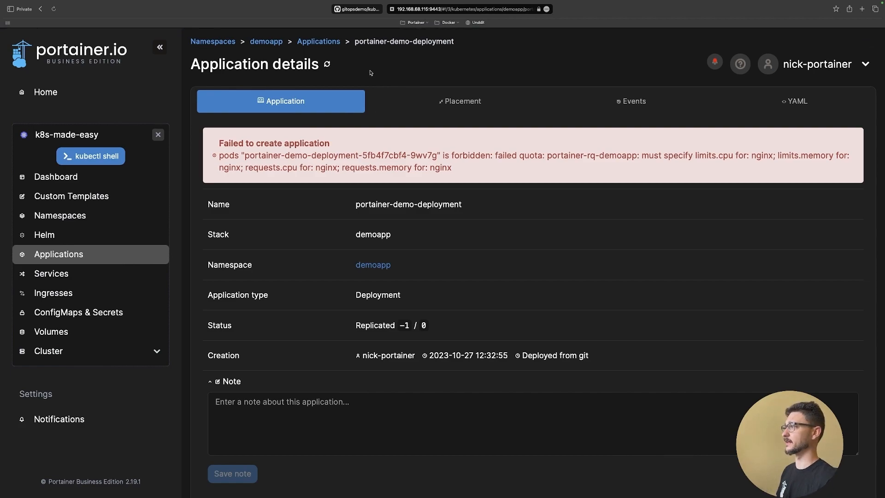
pyautogui.click(328, 65)
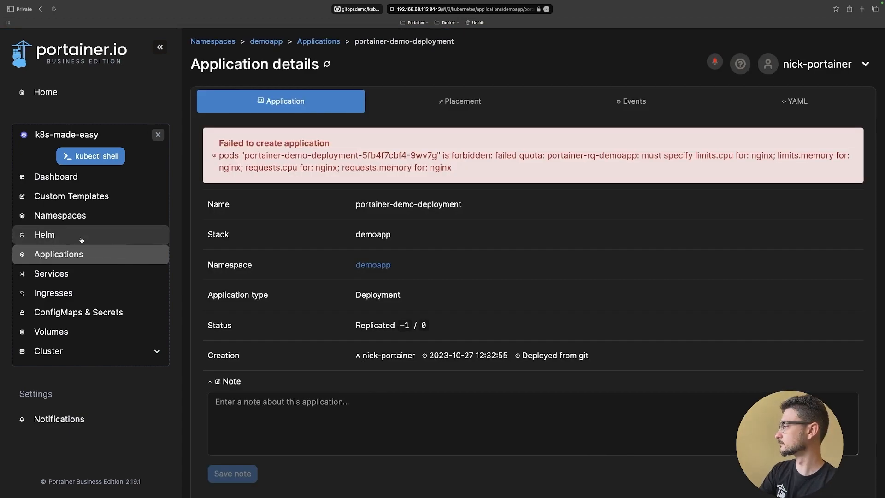
pyautogui.click(79, 254)
pyautogui.click(303, 64)
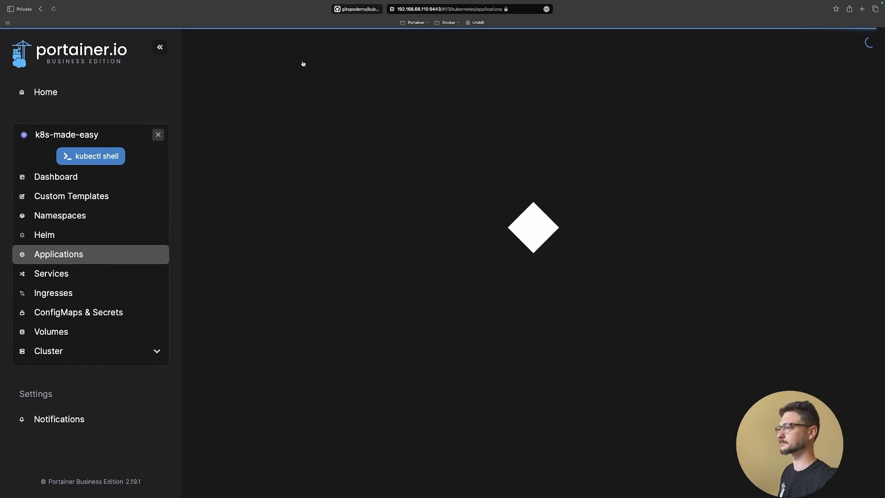
# - Reopen portainer-demo-deployment and refresh until it shows Replicated 1/1 with no quota error
pyautogui.click(272, 239)
pyautogui.scroll(-7, 661, 278)
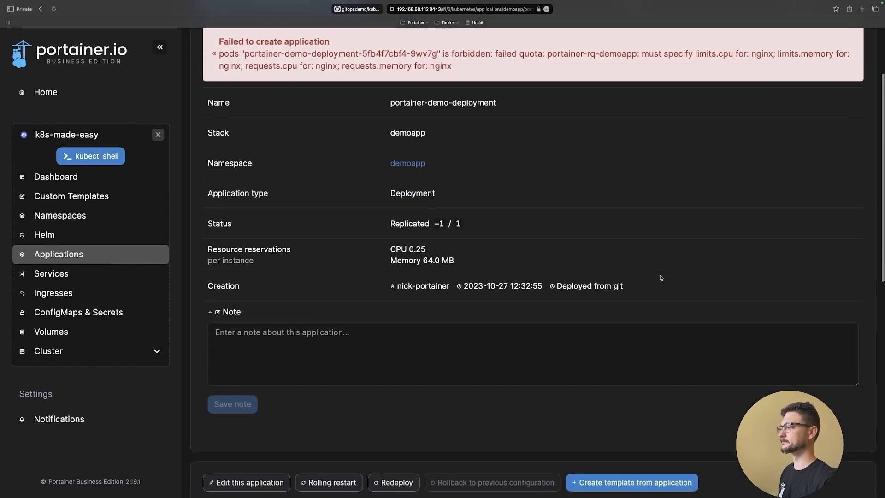
pyautogui.scroll(8, 661, 278)
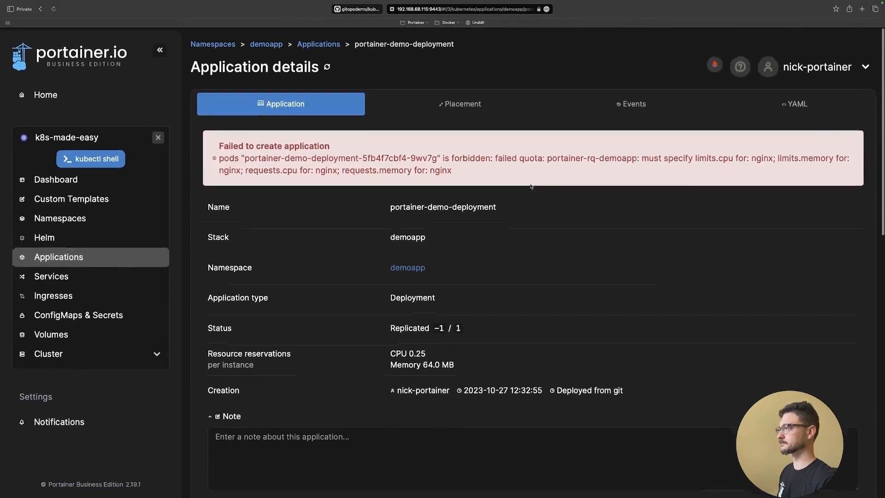
pyautogui.click(326, 65)
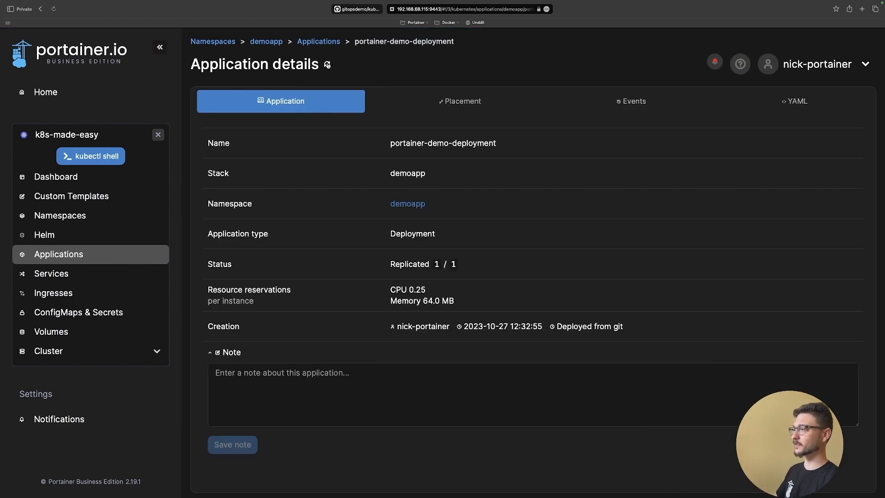
pyautogui.scroll(-2, 367, 130)
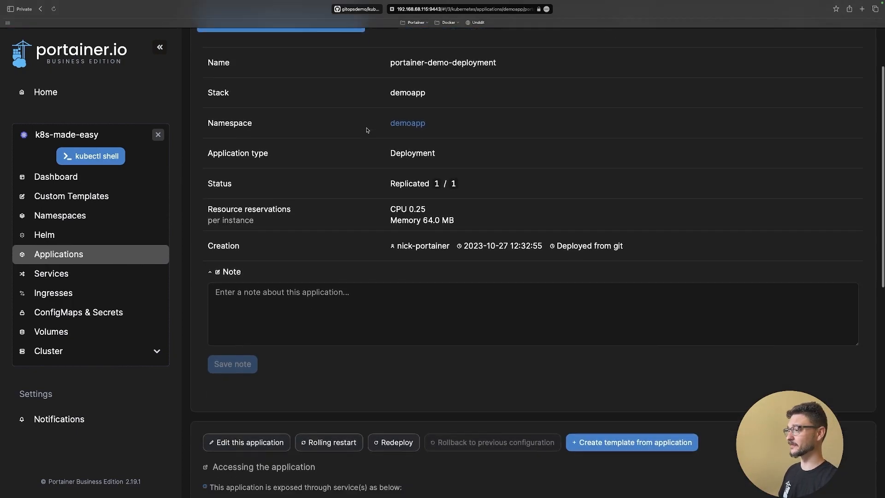
pyautogui.scroll(-7, 367, 130)
pyautogui.scroll(9, 495, 221)
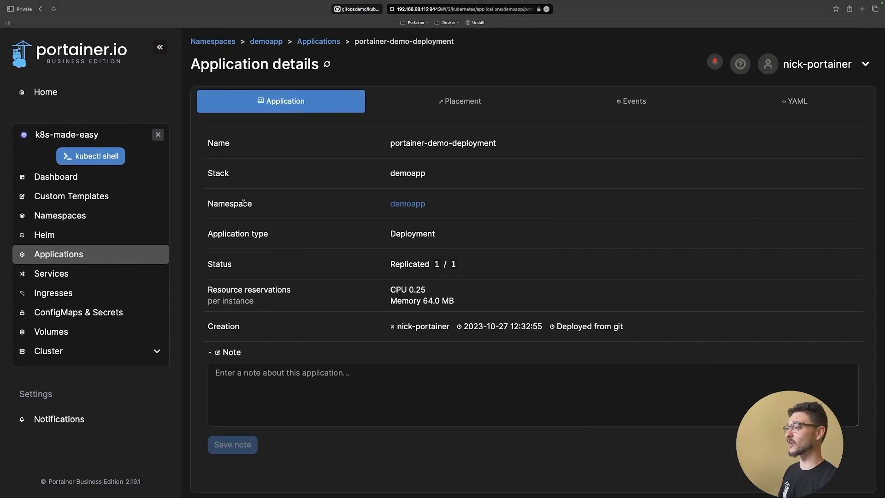
pyautogui.click(56, 254)
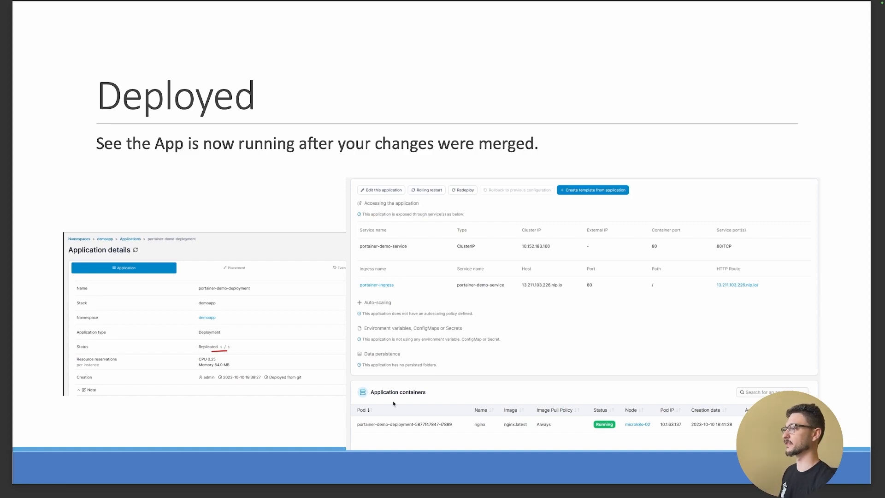
# - Show the Pipeline Detail slide, then go back to Portainer's application list
pyautogui.press('Right')
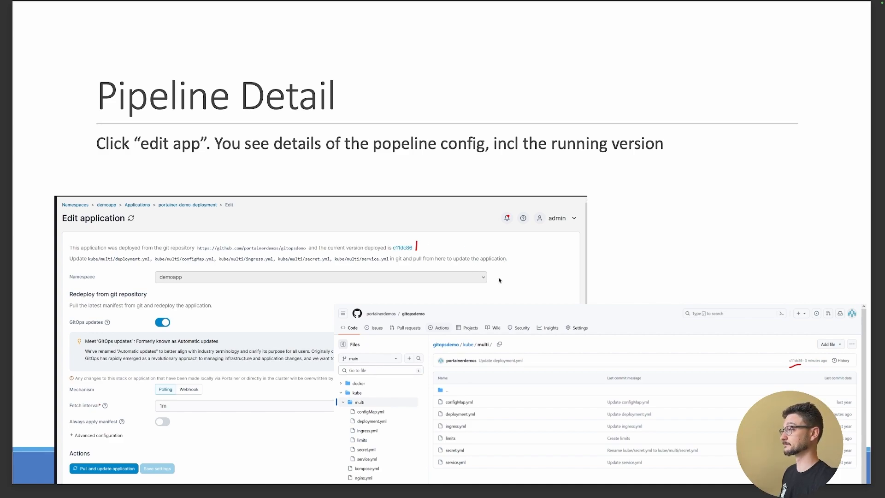
pyautogui.hotkey('ctrl', 'Left')
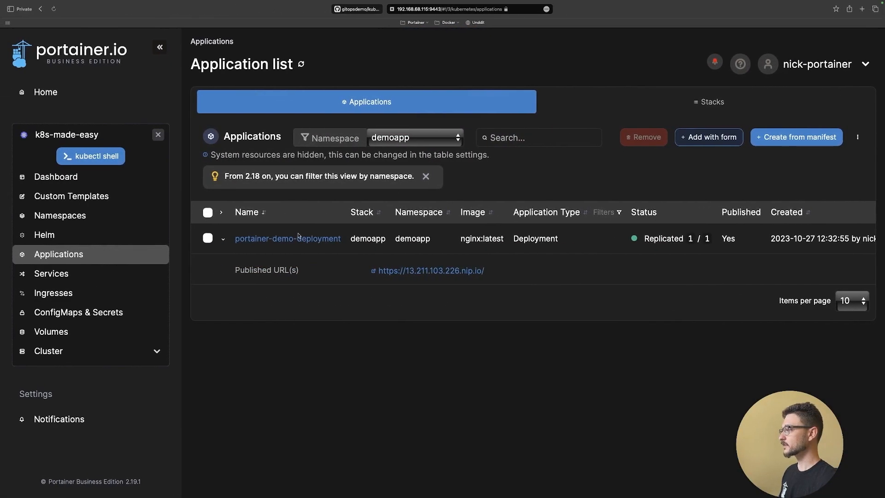
# - Open portainer-demo-deployment's edit page and highlight the deployed commit hash 3d92342
pyautogui.click(287, 239)
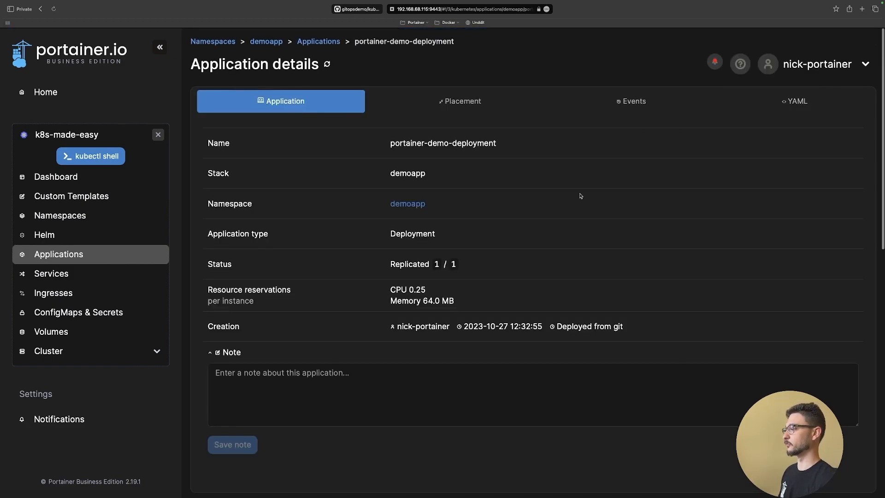
pyautogui.scroll(-3, 581, 196)
pyautogui.scroll(-5, 581, 196)
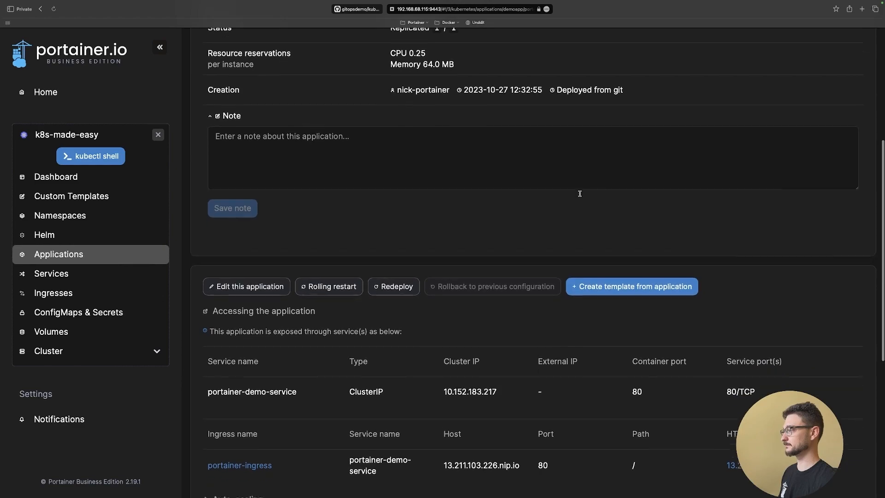
pyautogui.click(244, 246)
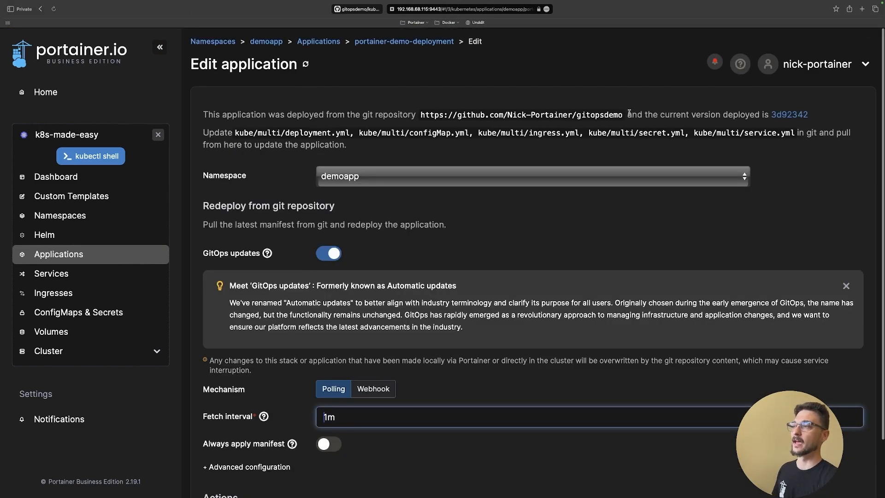
pyautogui.moveTo(629, 113); pyautogui.dragTo(685, 116)
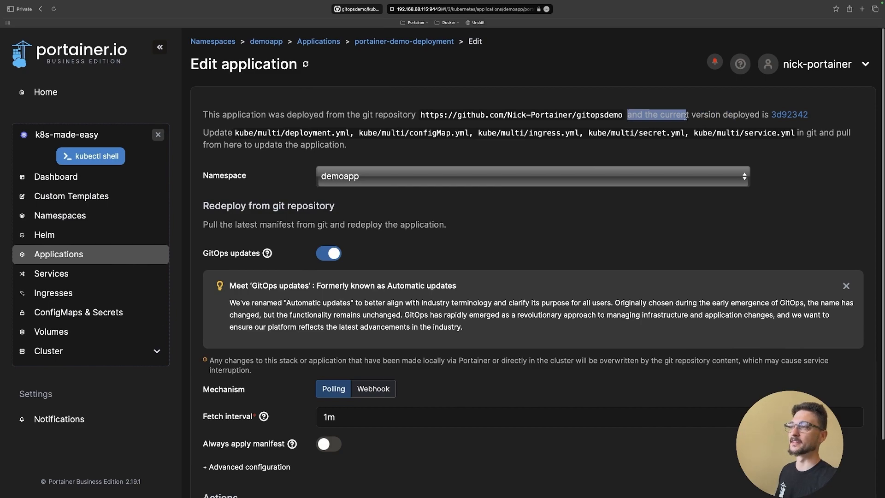
pyautogui.click(685, 116)
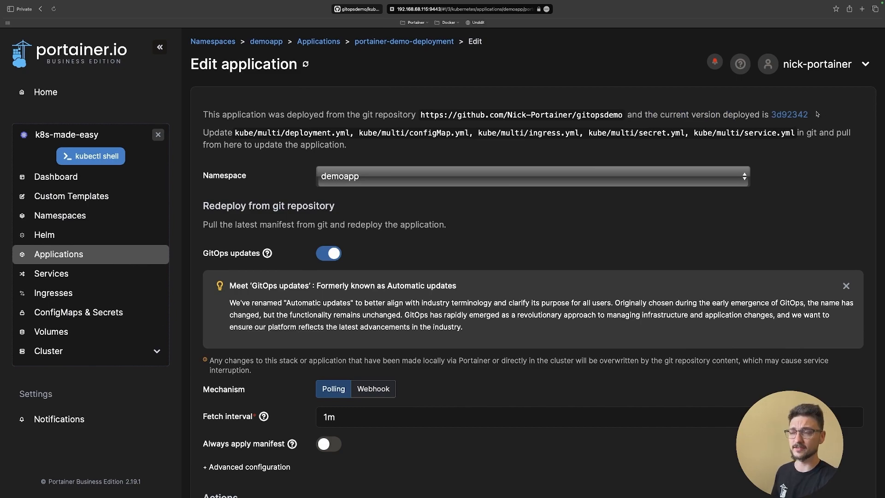
pyautogui.moveTo(818, 116); pyautogui.dragTo(771, 116)
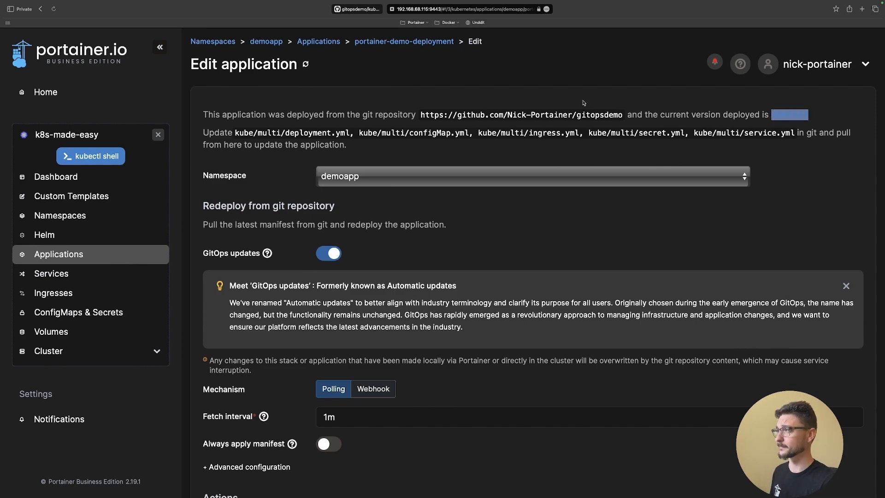
pyautogui.click(584, 102)
pyautogui.click(358, 9)
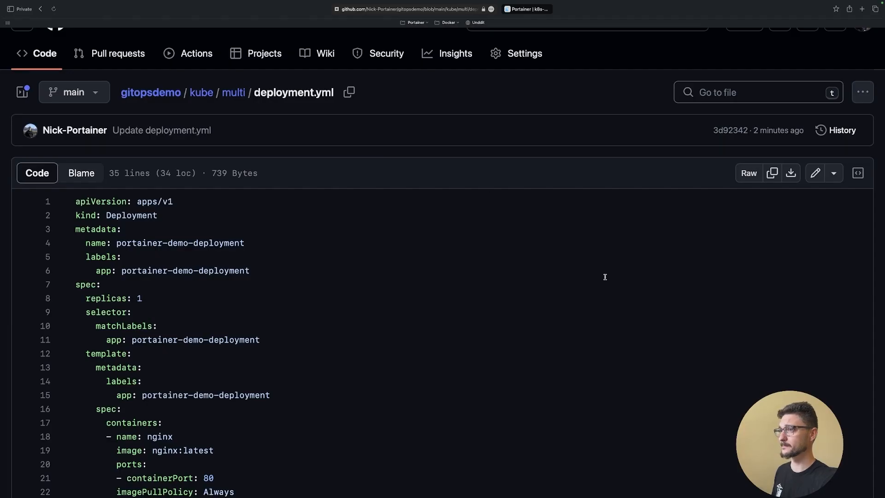
# - Confirm GitHub's latest commit 3d92342 matches Portainer's deployed version, then advance the slides
pyautogui.moveTo(714, 130); pyautogui.dragTo(750, 132)
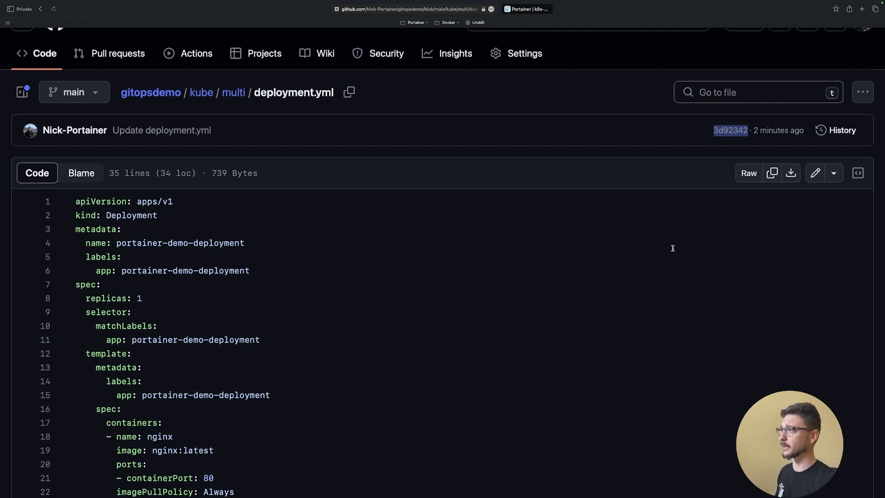
pyautogui.click(535, 8)
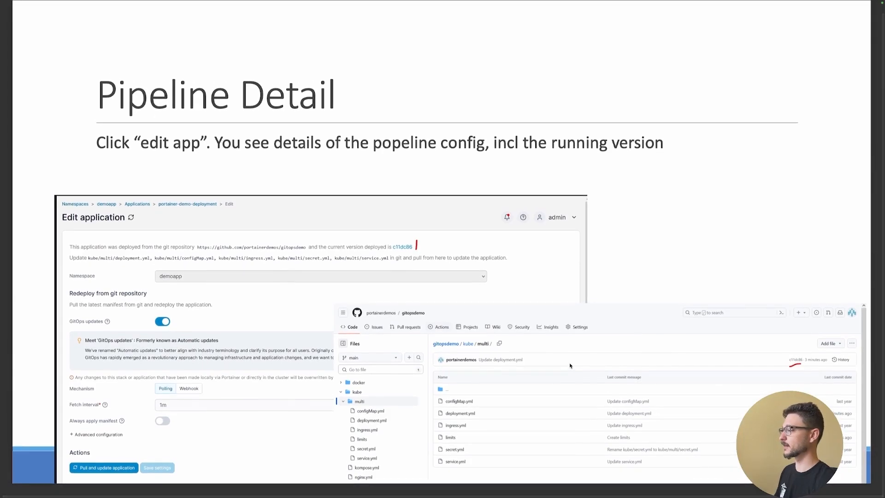
pyautogui.press('Right')
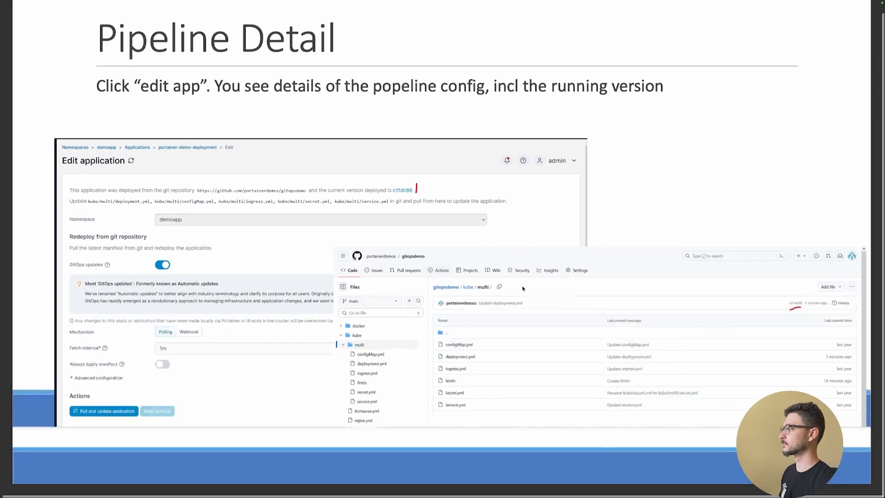